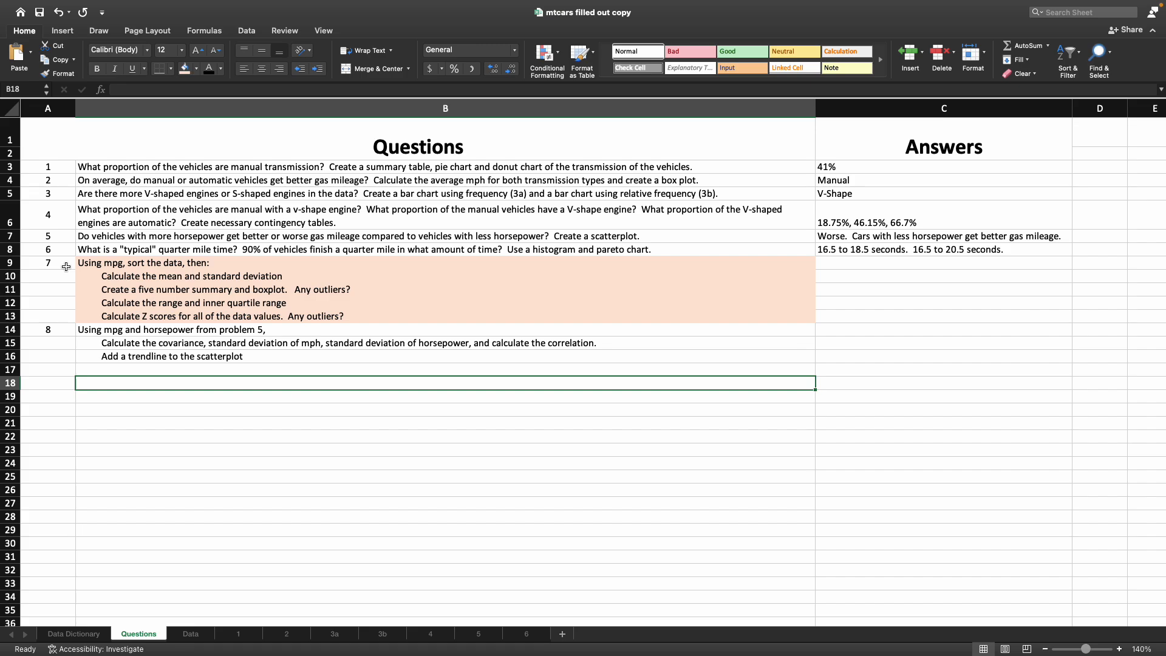
Review the parts of question 7 on the Questions sheet, from the mean and standard deviation to the Z scores
click(66, 267)
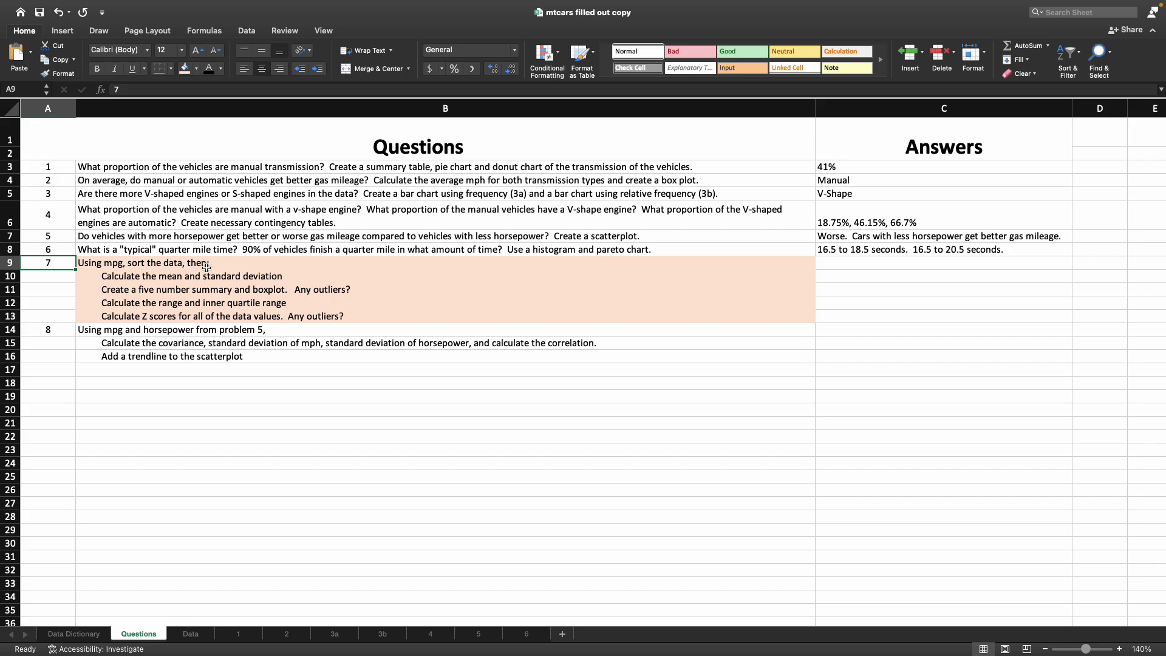
click(171, 279)
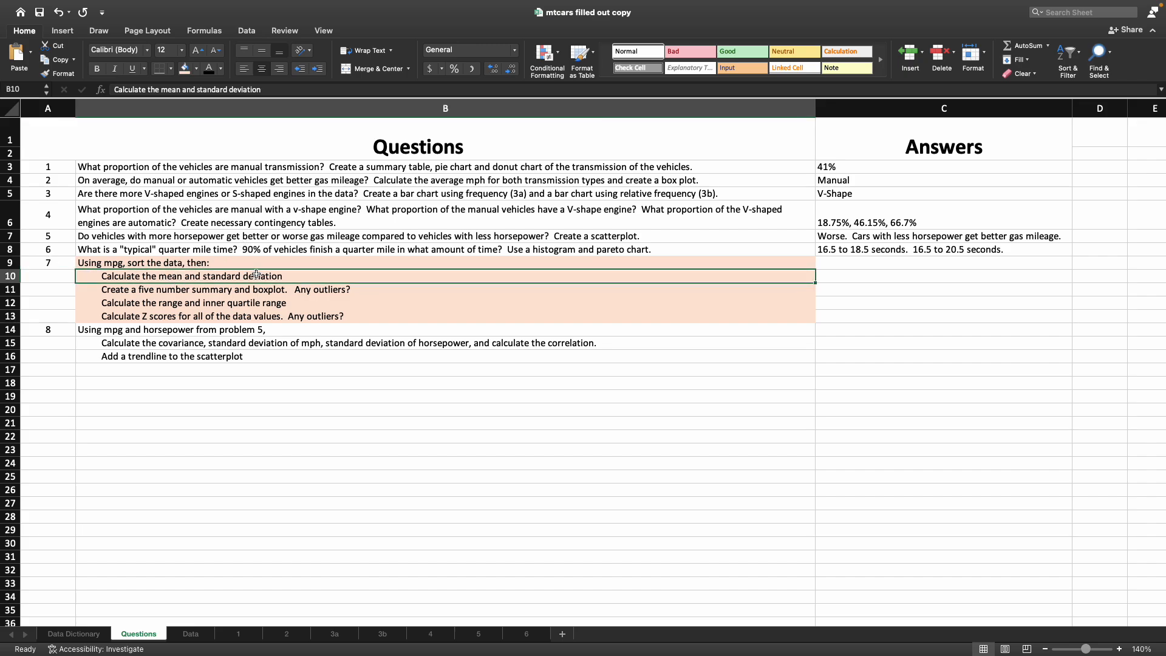
click(656, 289)
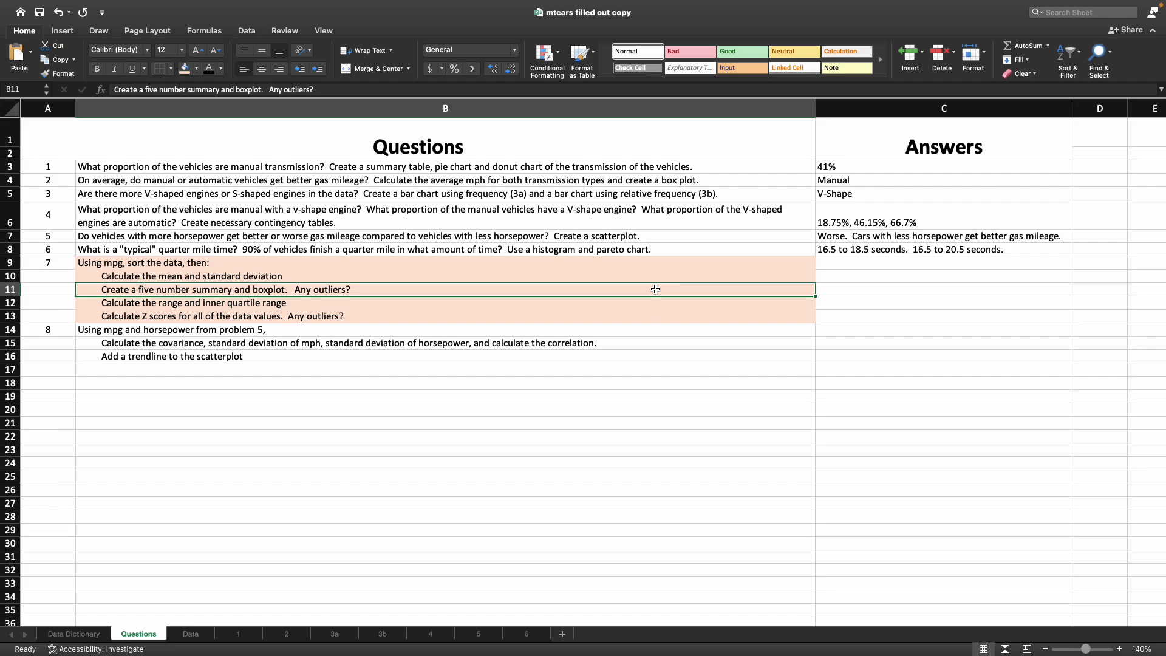
key(Down)
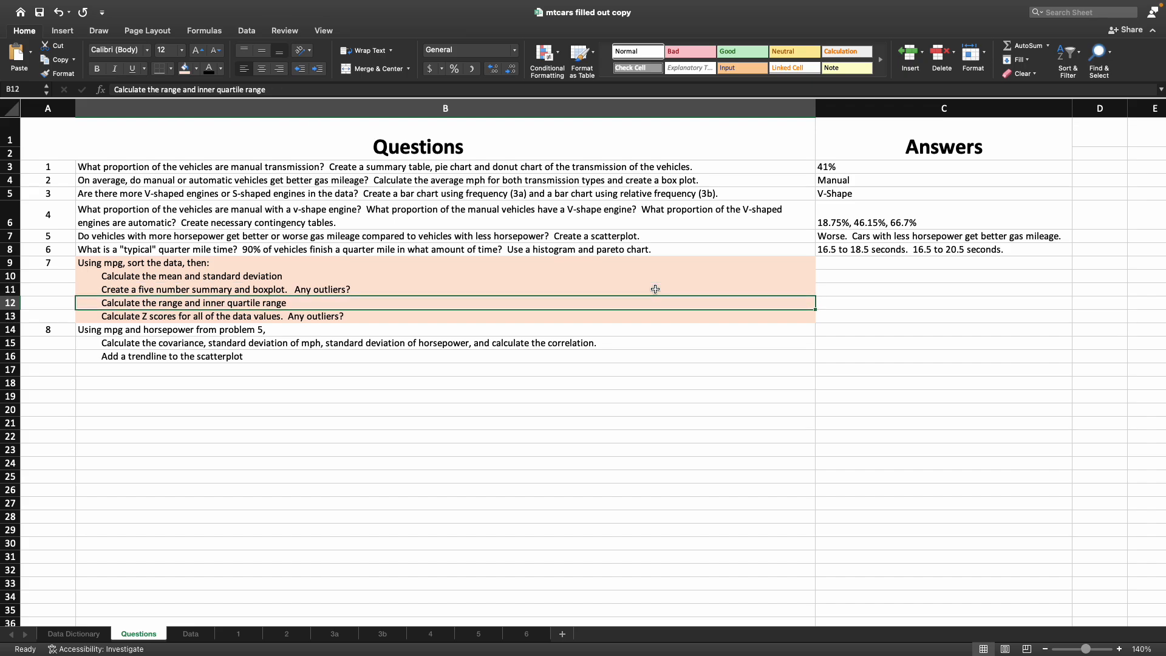
key(Down)
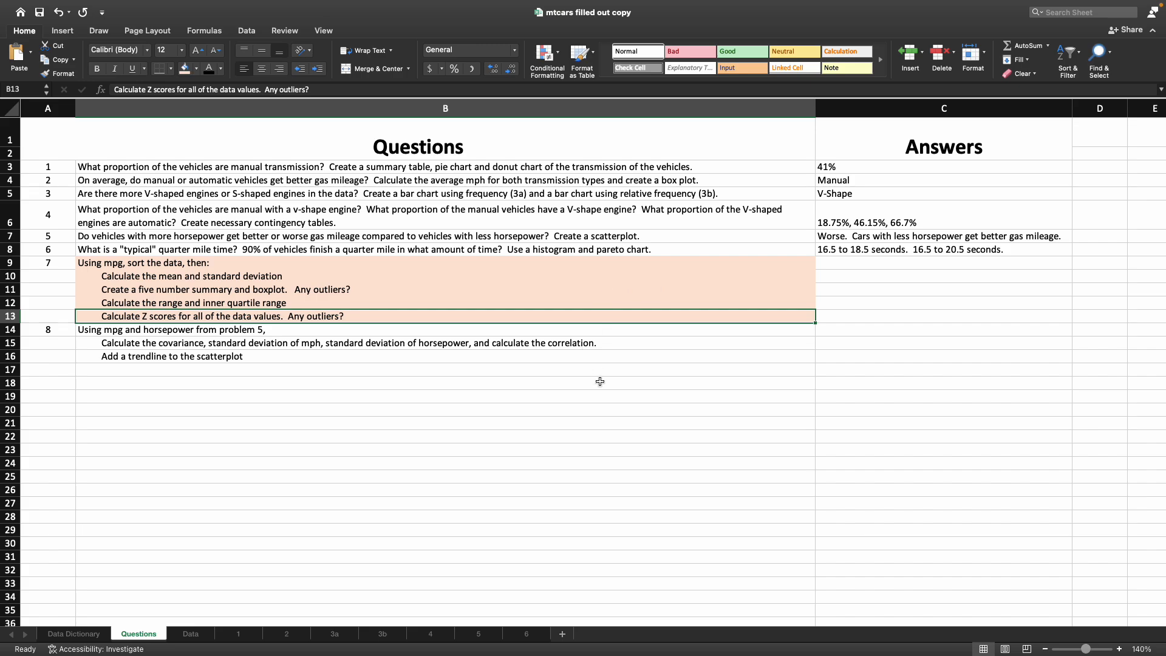
Add a new worksheet, place it after sheet 6 and name it 7
click(562, 635)
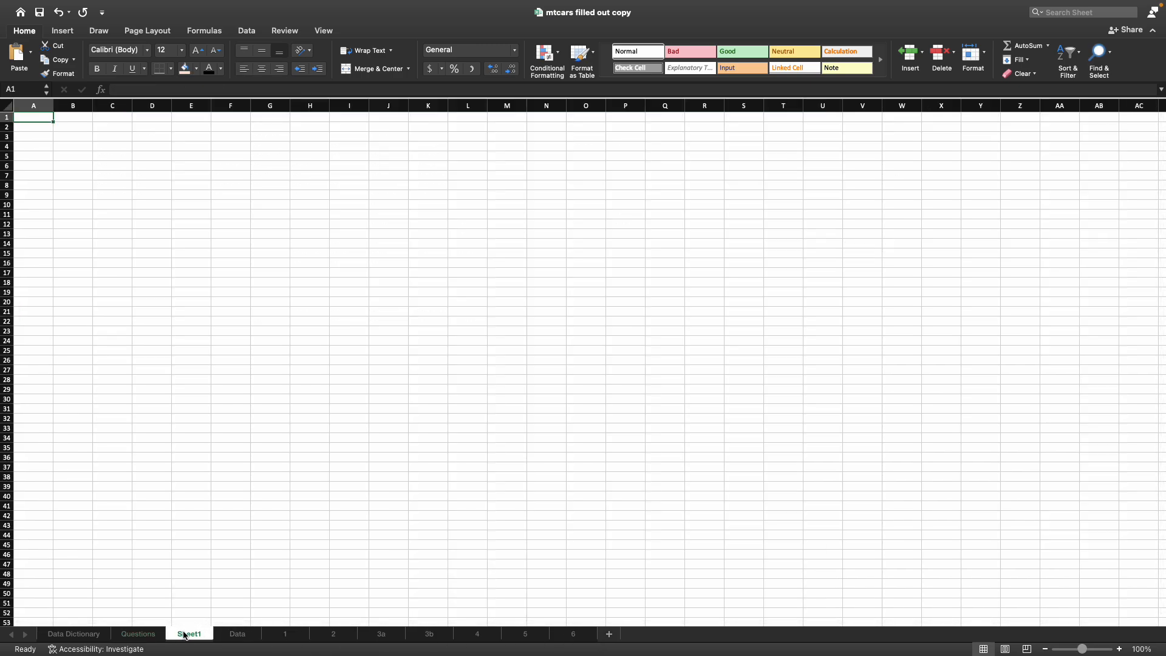
drag(231, 637, 601, 642)
double_click(587, 638)
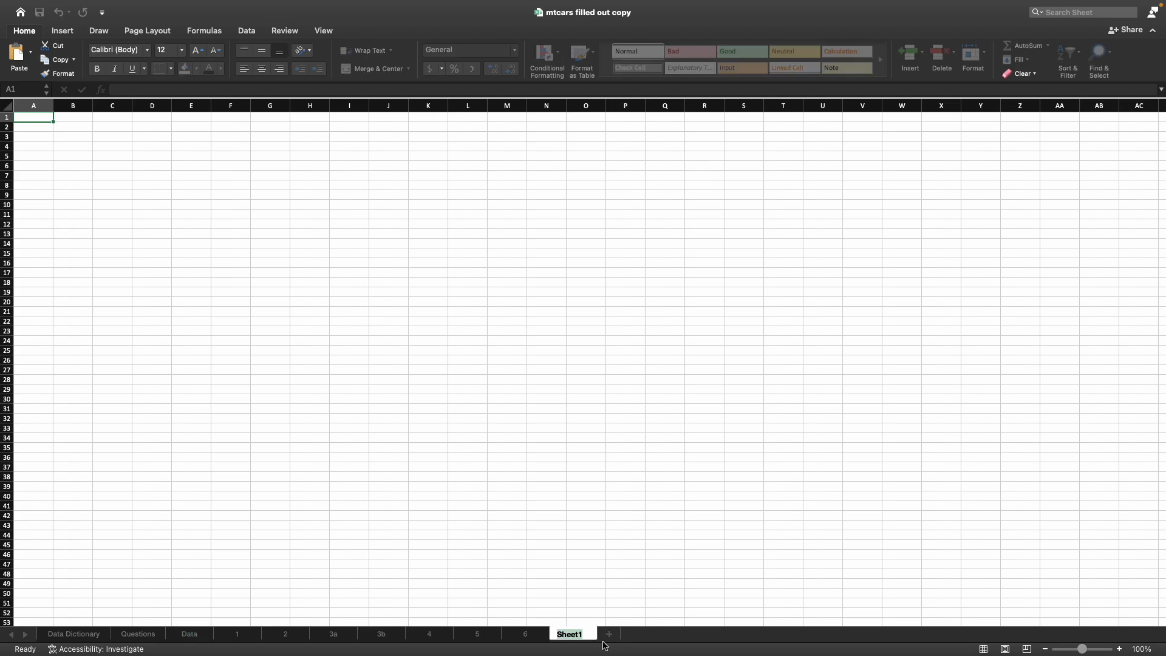
text(7)
click(498, 486)
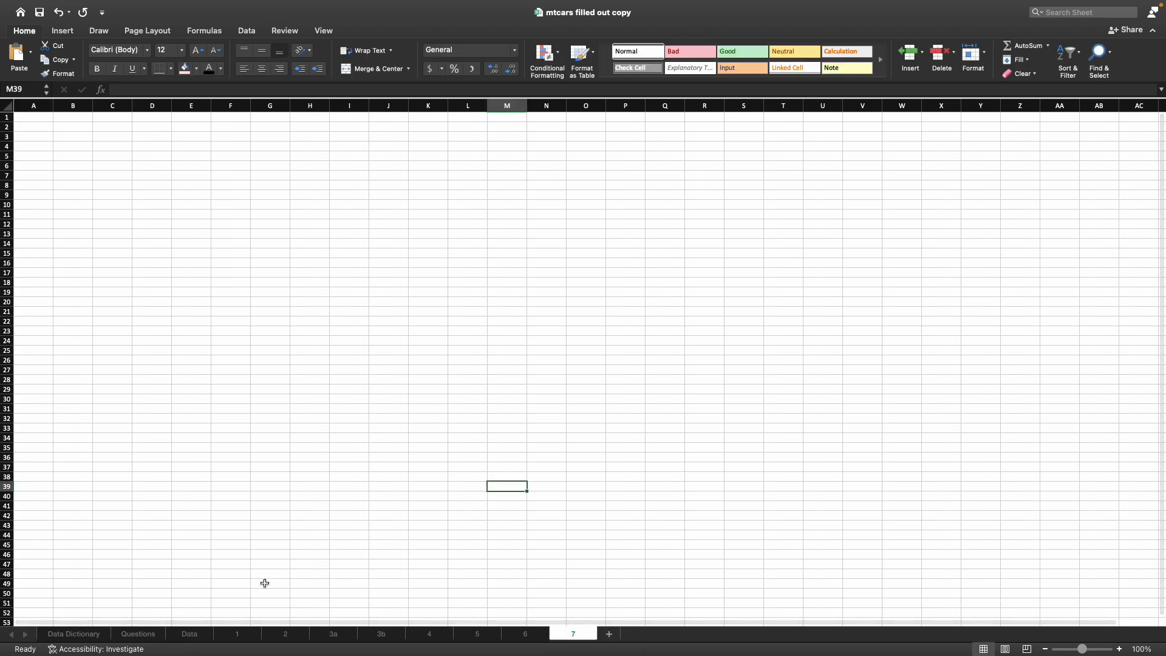
Copy the mpg column with its header (B1:B33) from the Data sheet to cell A1 of sheet 7
click(194, 635)
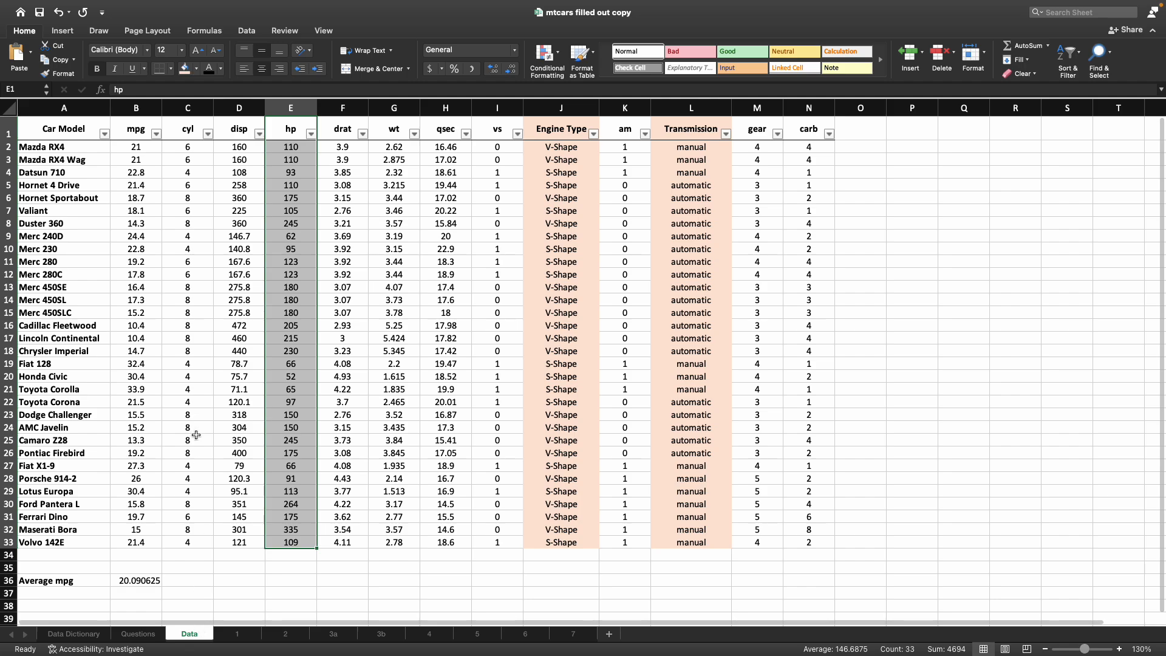
click(192, 389)
drag(130, 126, 135, 542)
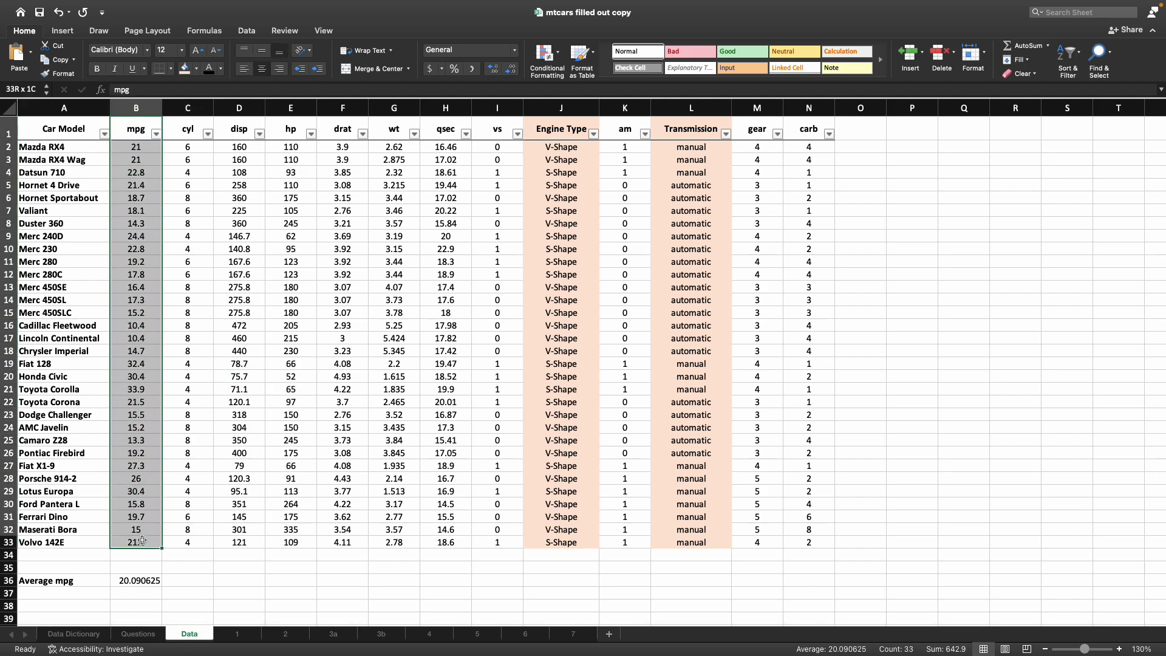
right_click(136, 155)
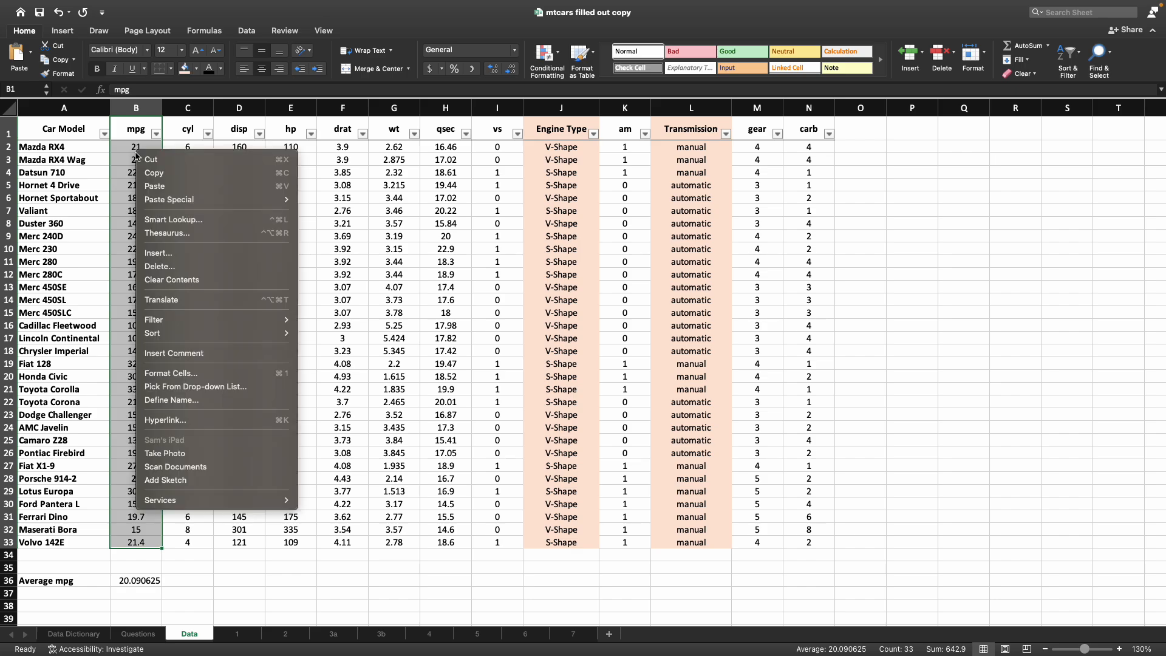
click(154, 172)
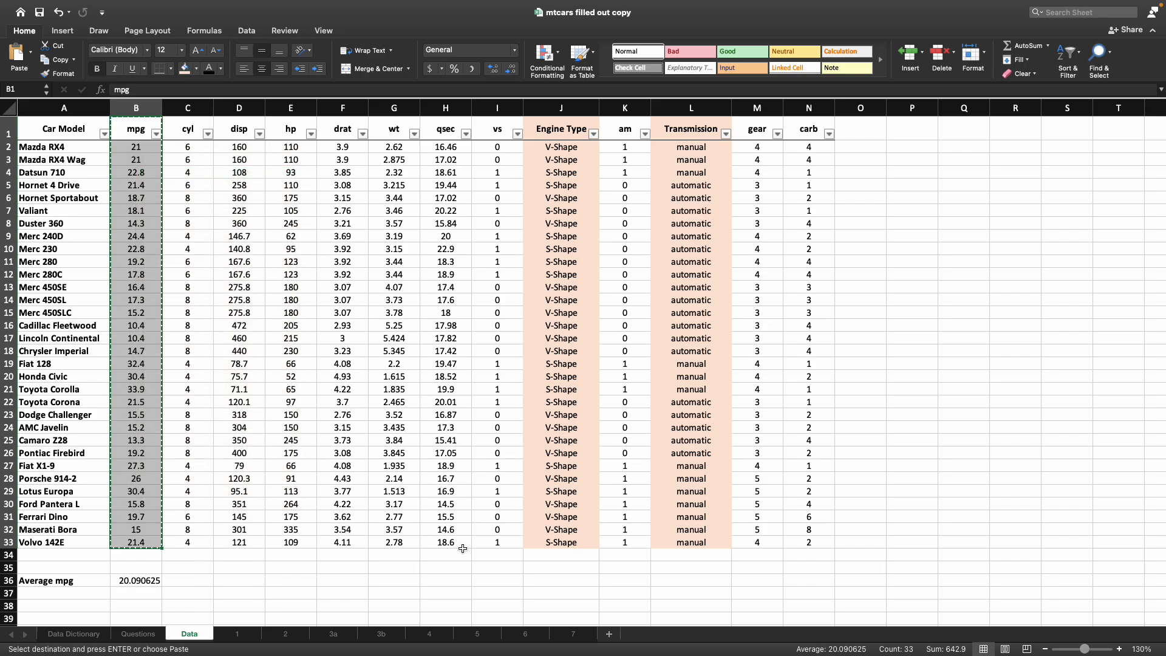
click(573, 634)
click(33, 116)
right_click(33, 116)
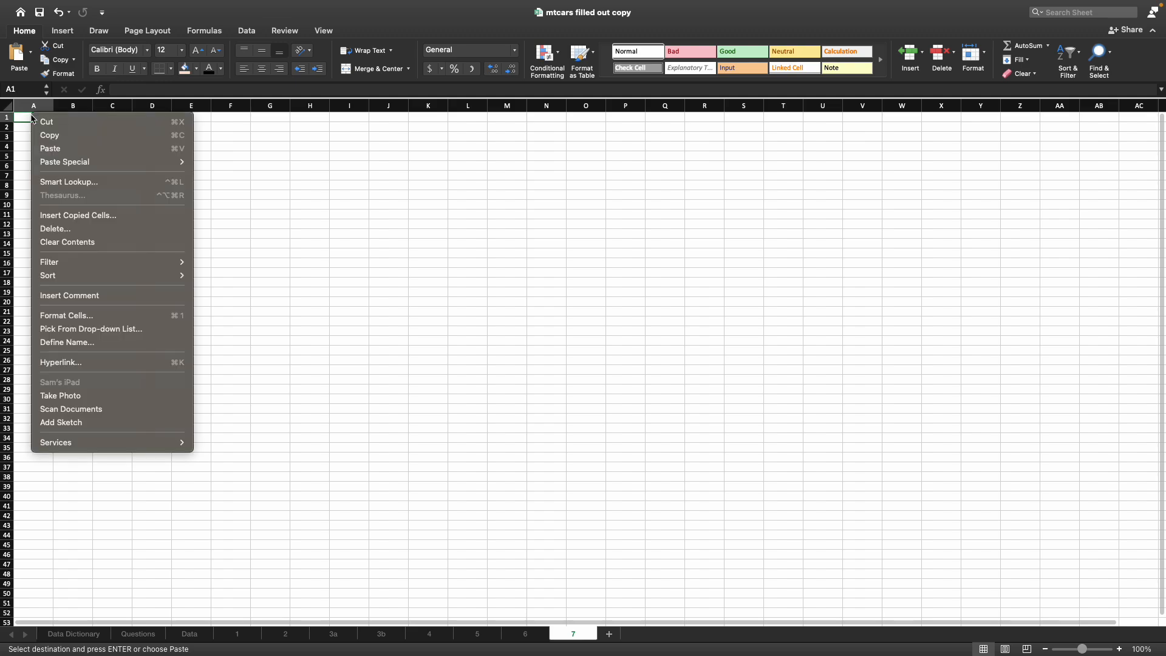
click(50, 148)
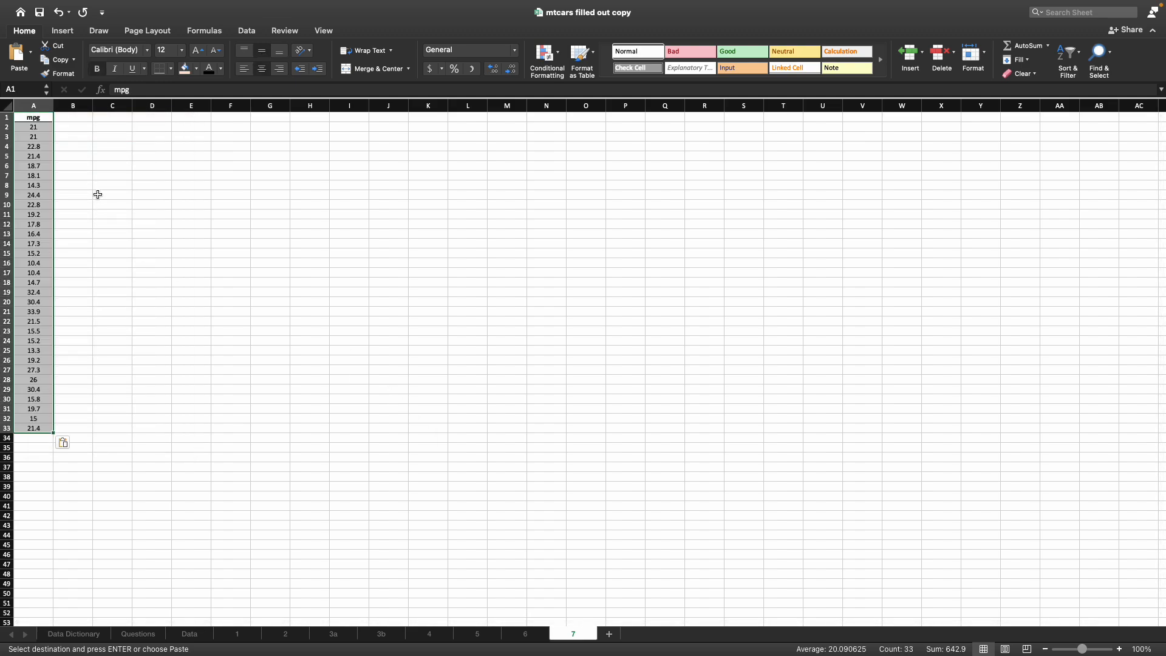
click(160, 247)
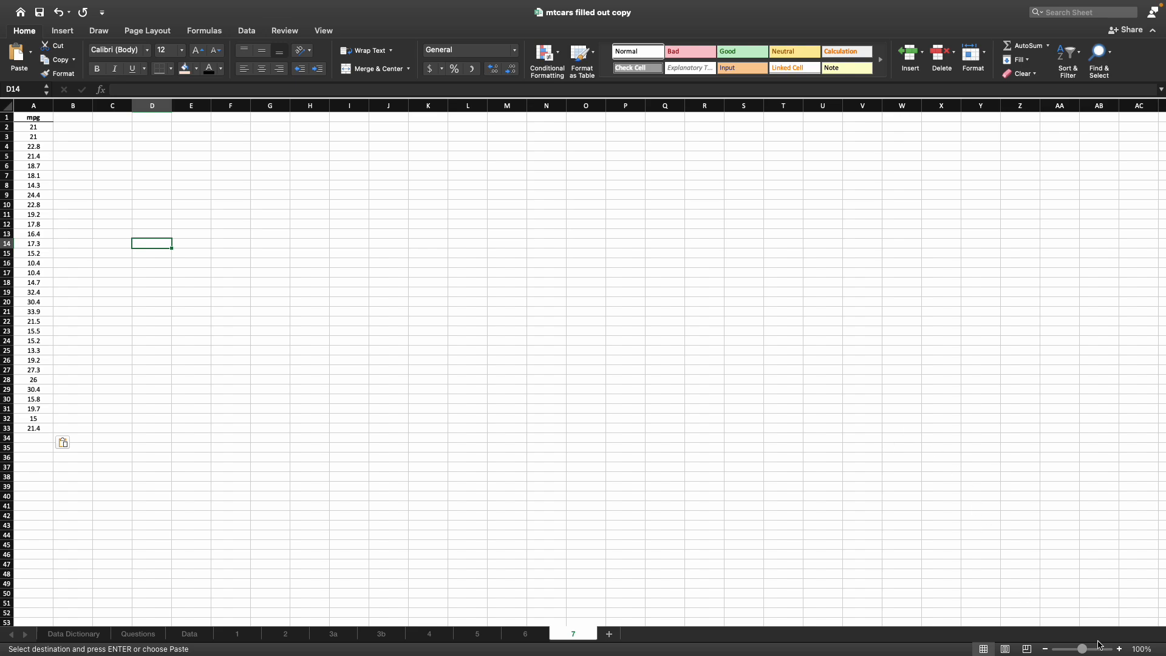
Sort the mpg column on sheet 7 by value from smallest to largest, treating the first row as a header
click(1120, 650)
click(1120, 650)
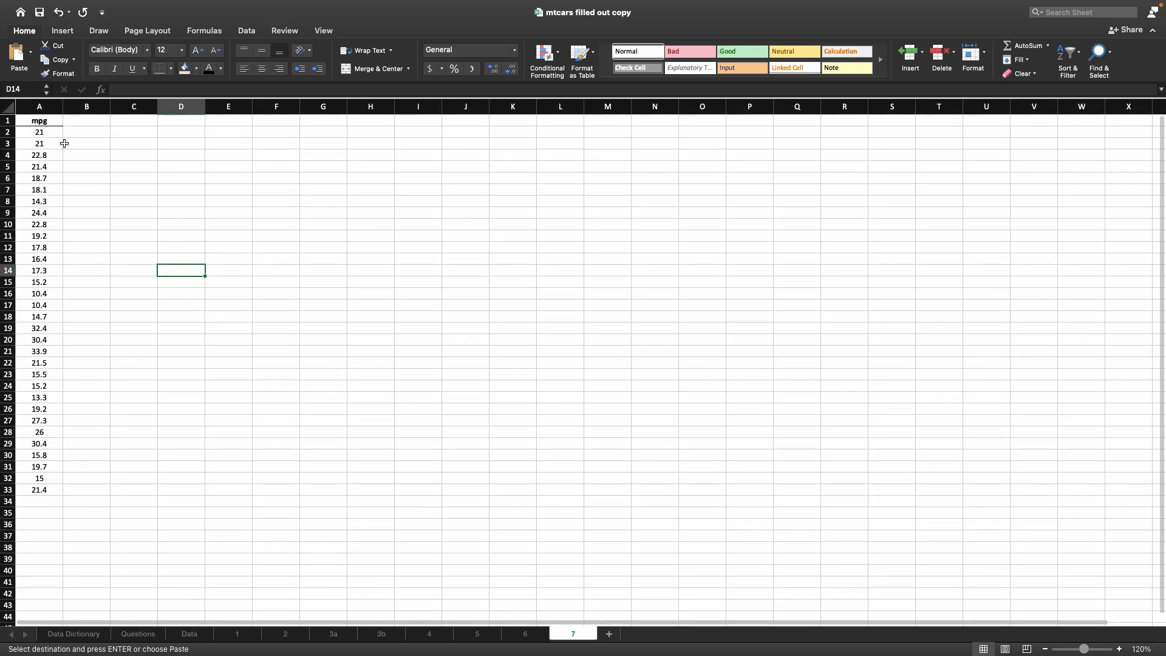
drag(44, 121, 47, 490)
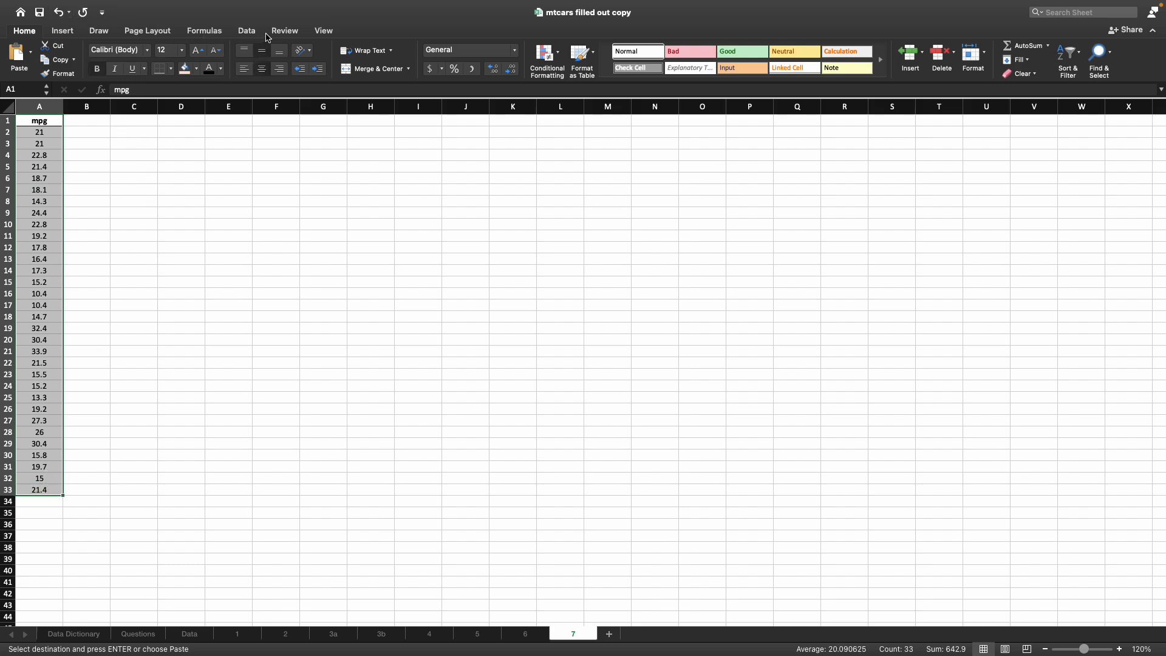
click(246, 31)
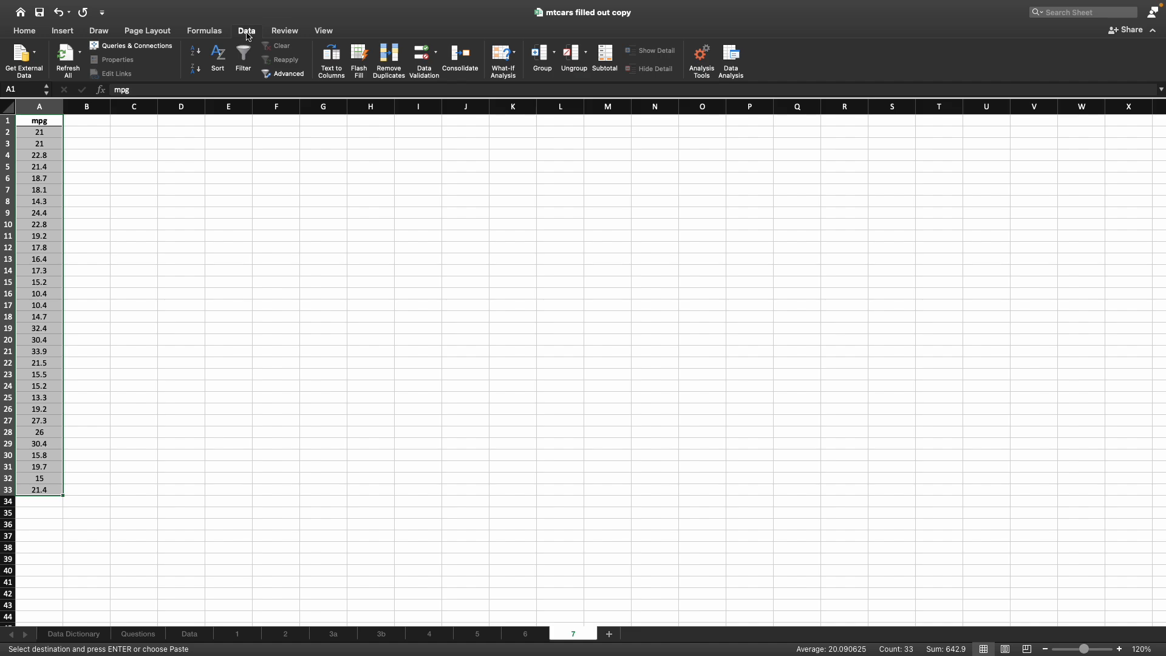
click(229, 58)
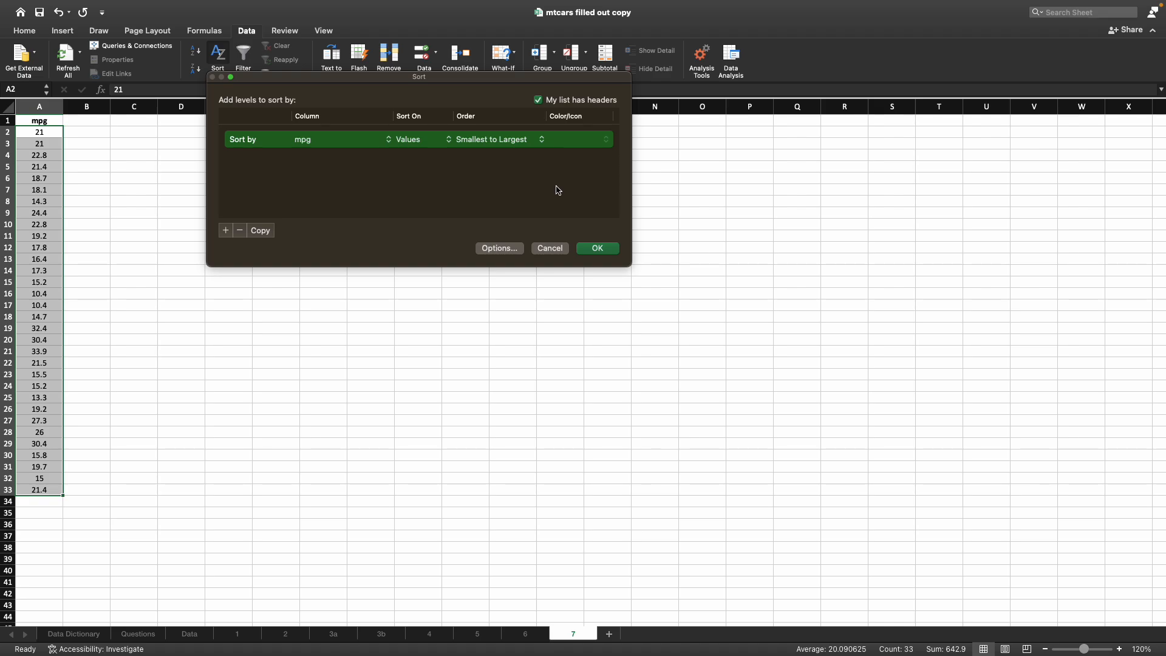
click(597, 248)
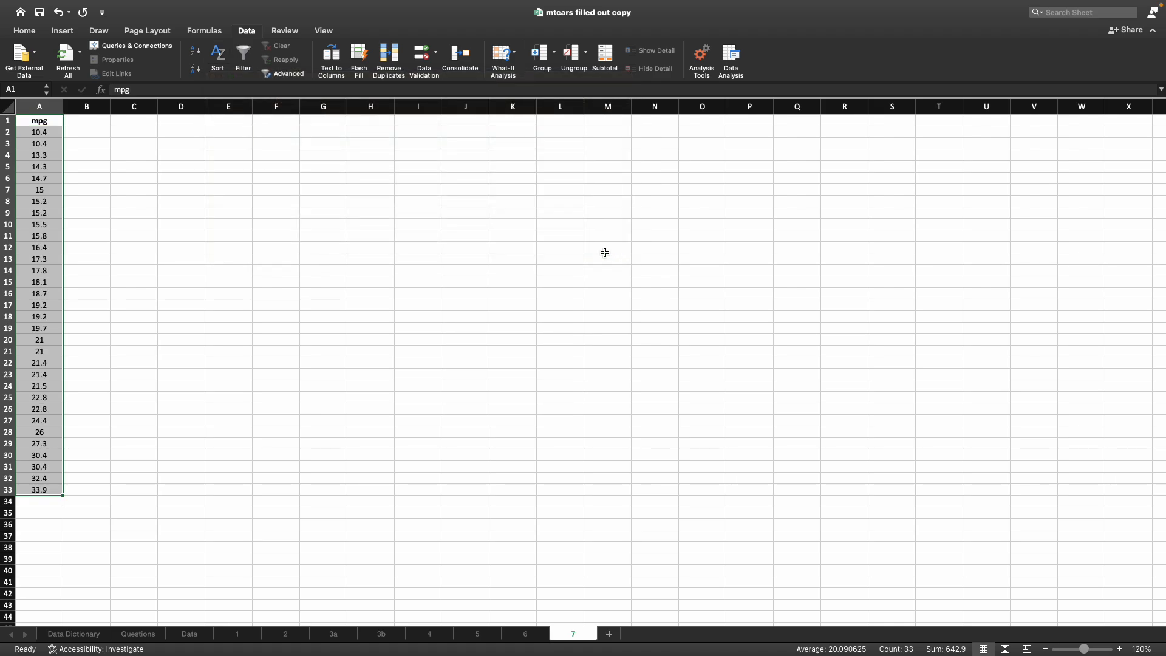
click(97, 246)
click(53, 132)
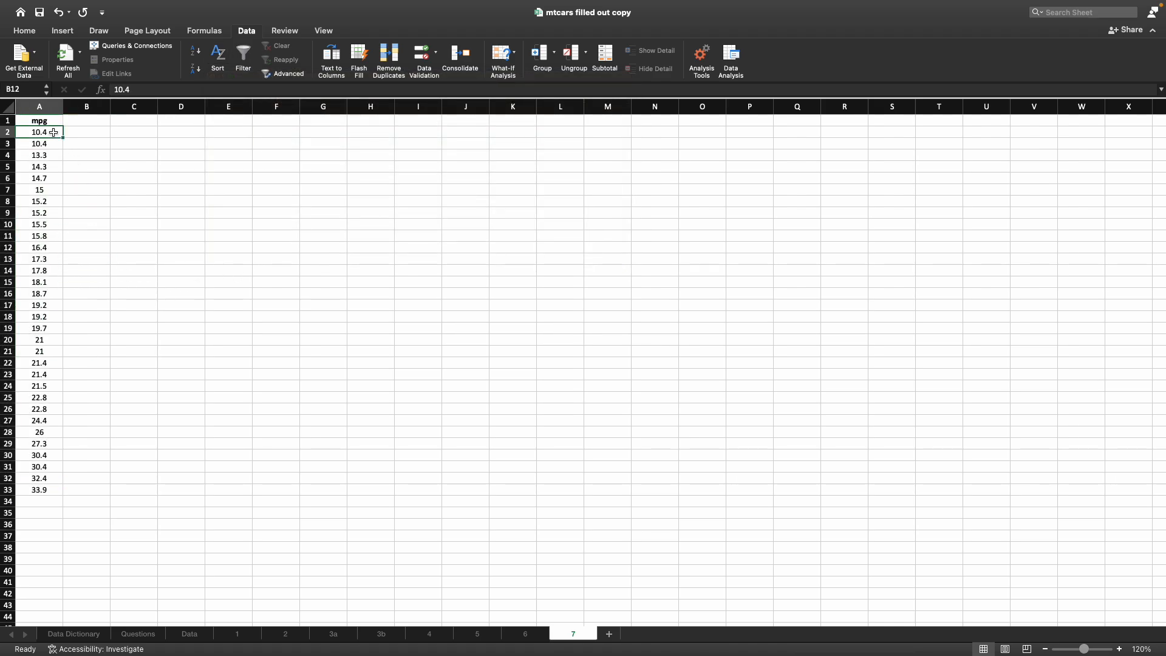
click(49, 490)
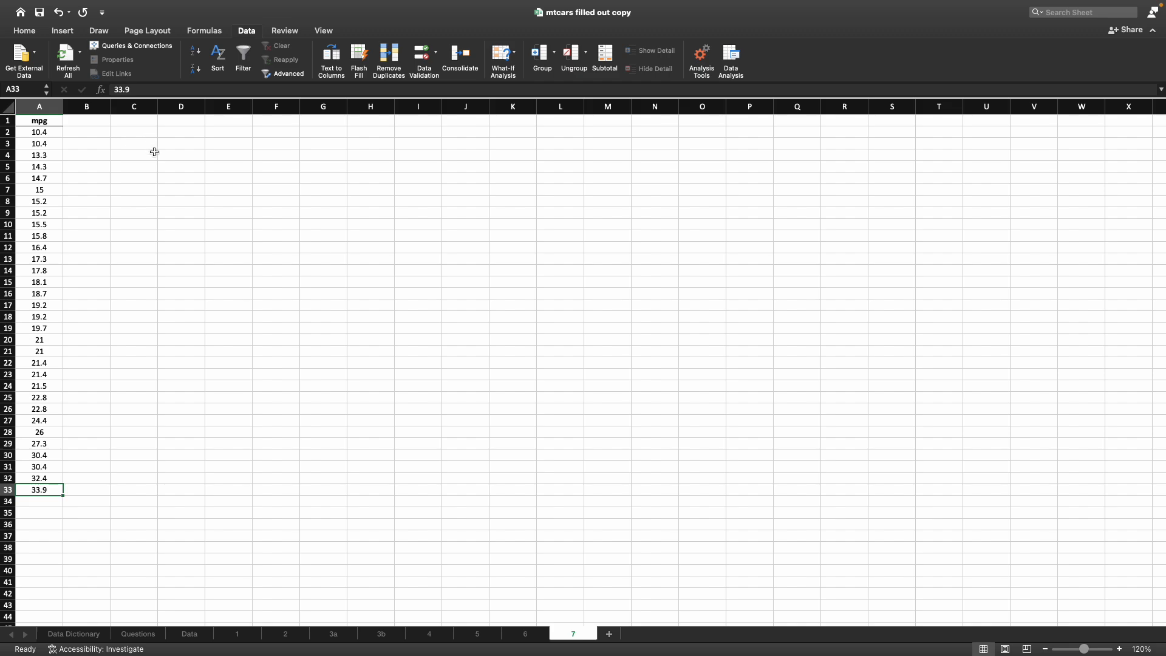
Enter the labels "Mean:" in E4 and "Standard Deviation:" in E5, and widen column E to fit them
click(220, 156)
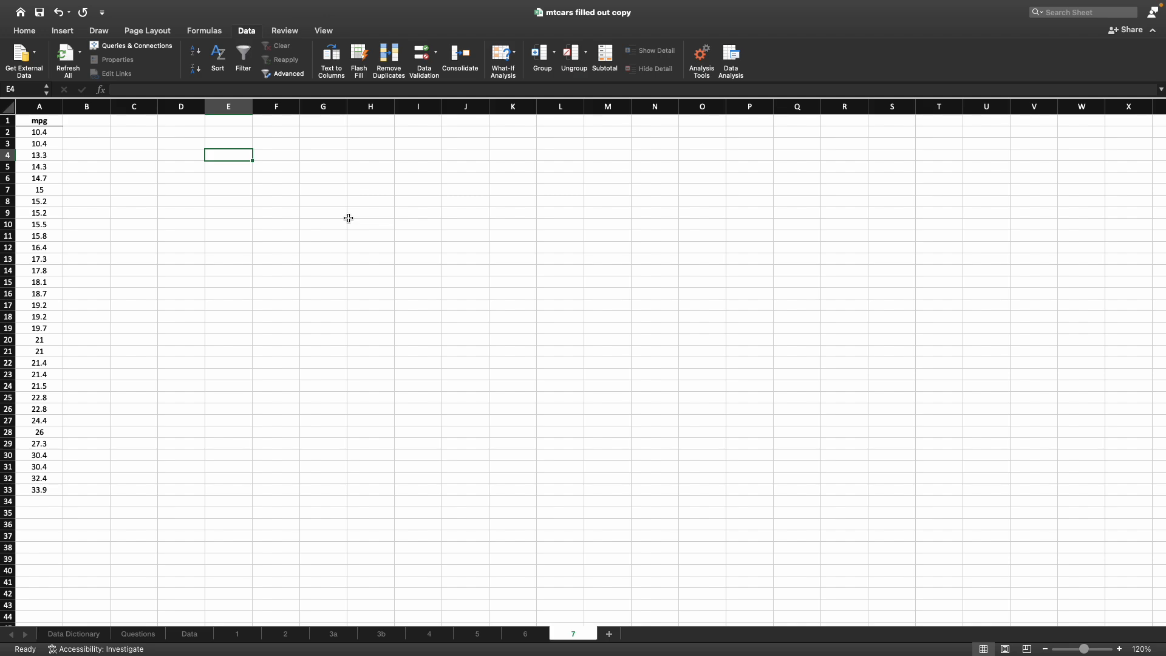
text(Mean:)
key(Return)
text(S)
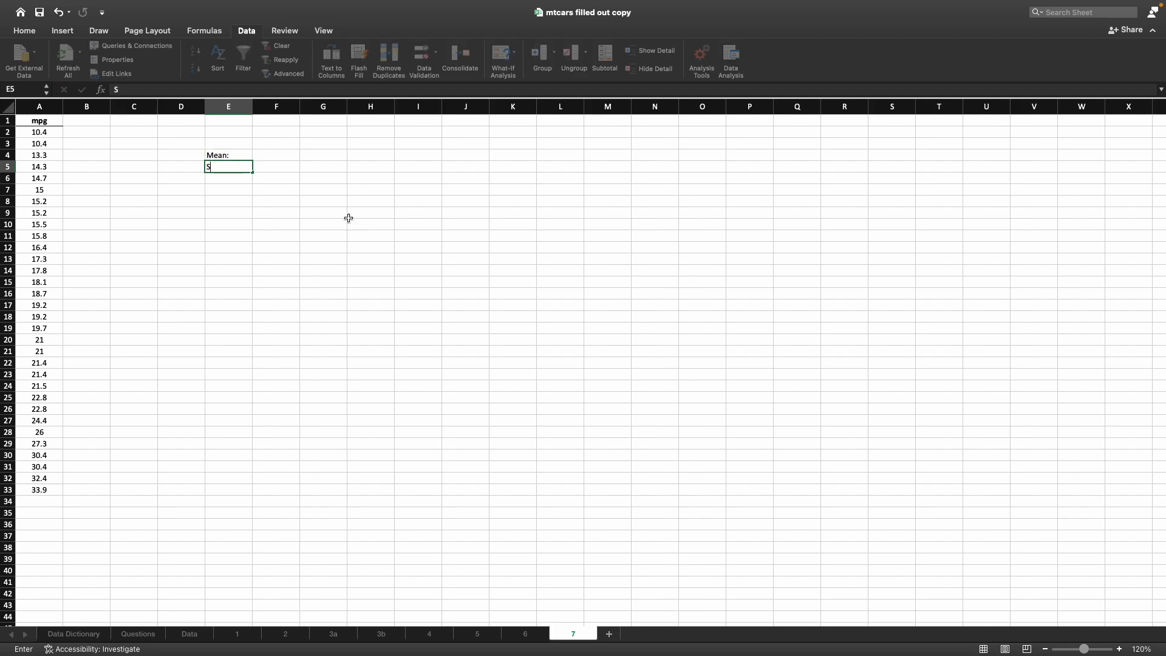
text(tandard Deviation)
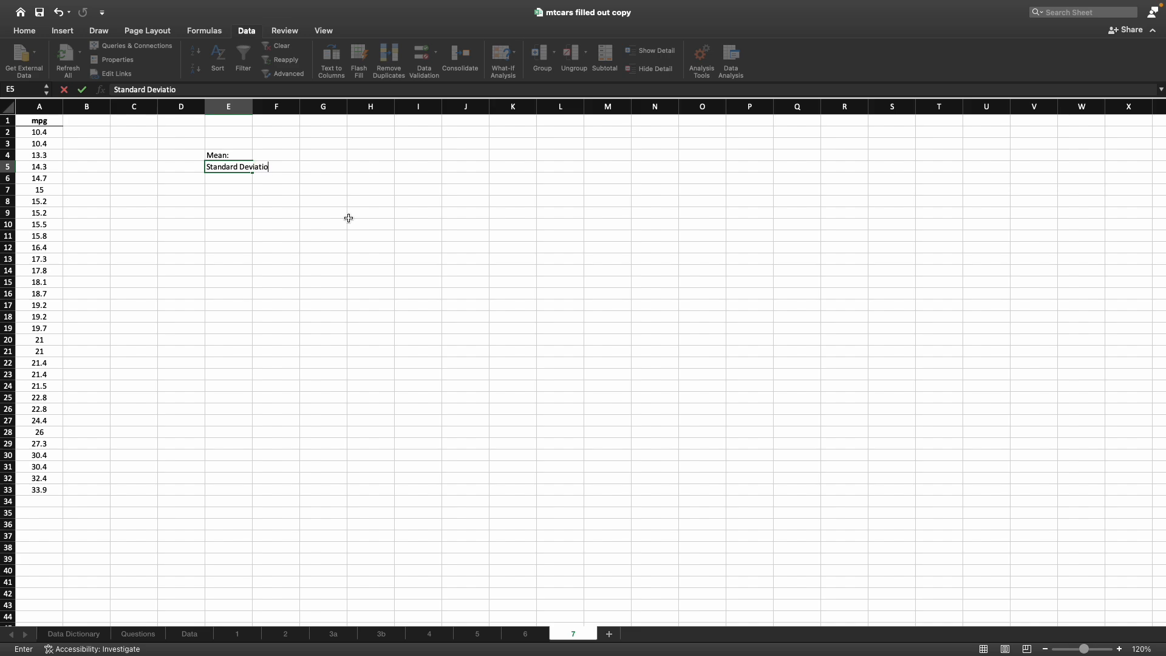
key(Return)
key(Up)
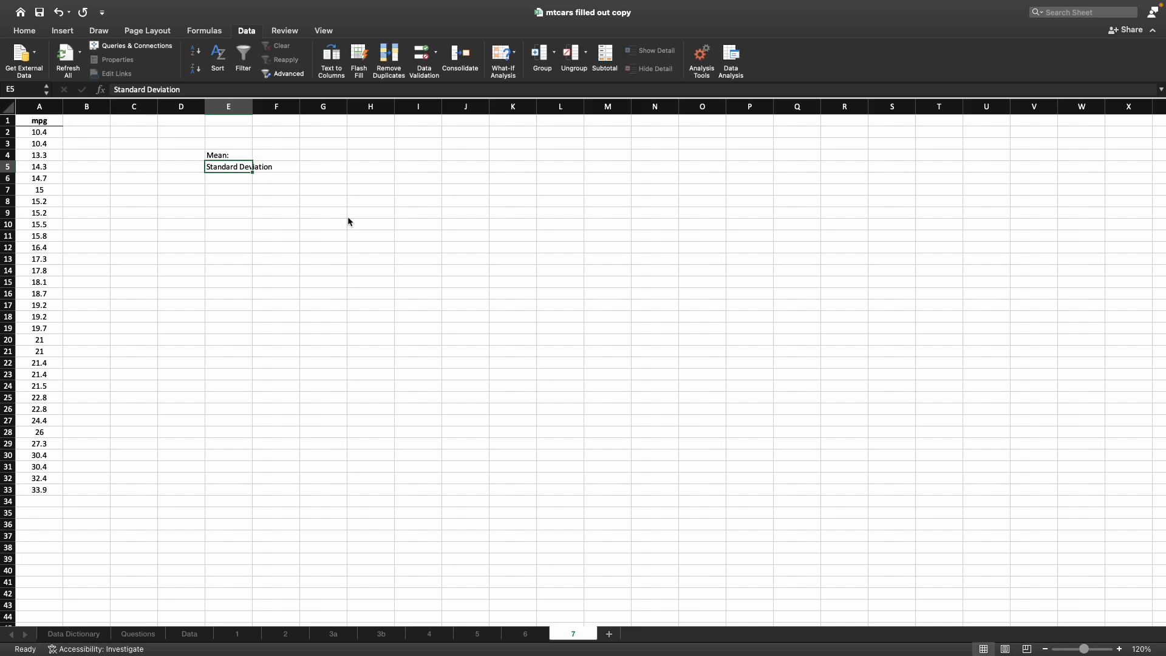
click(189, 90)
text(:)
key(Return)
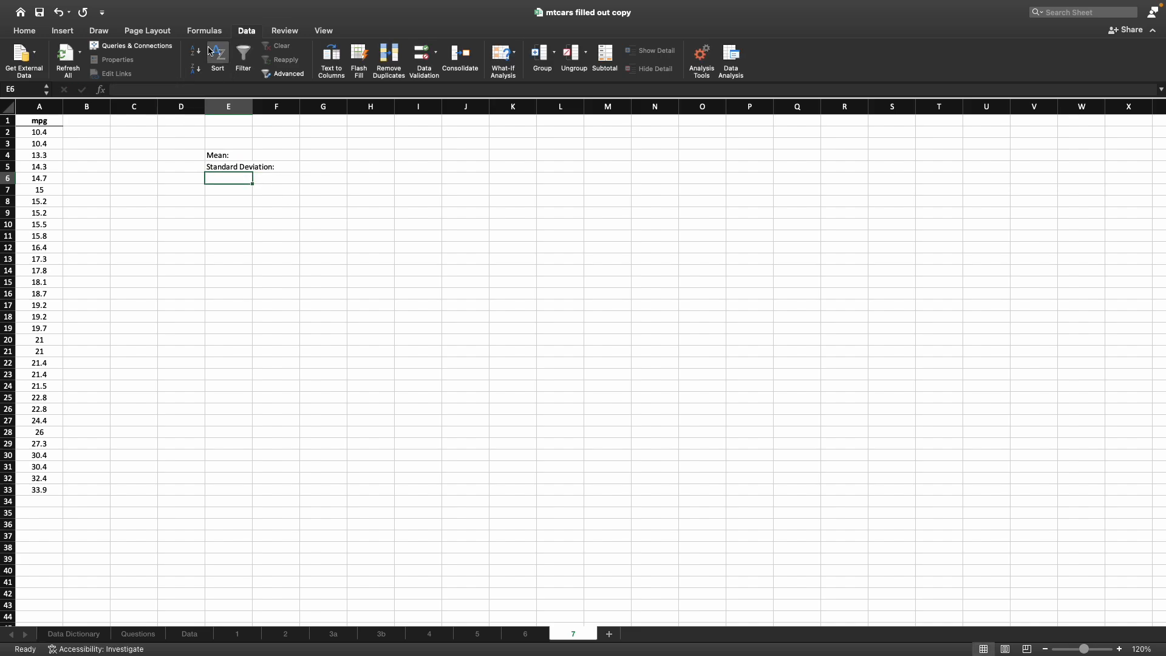
drag(255, 106, 279, 106)
click(297, 223)
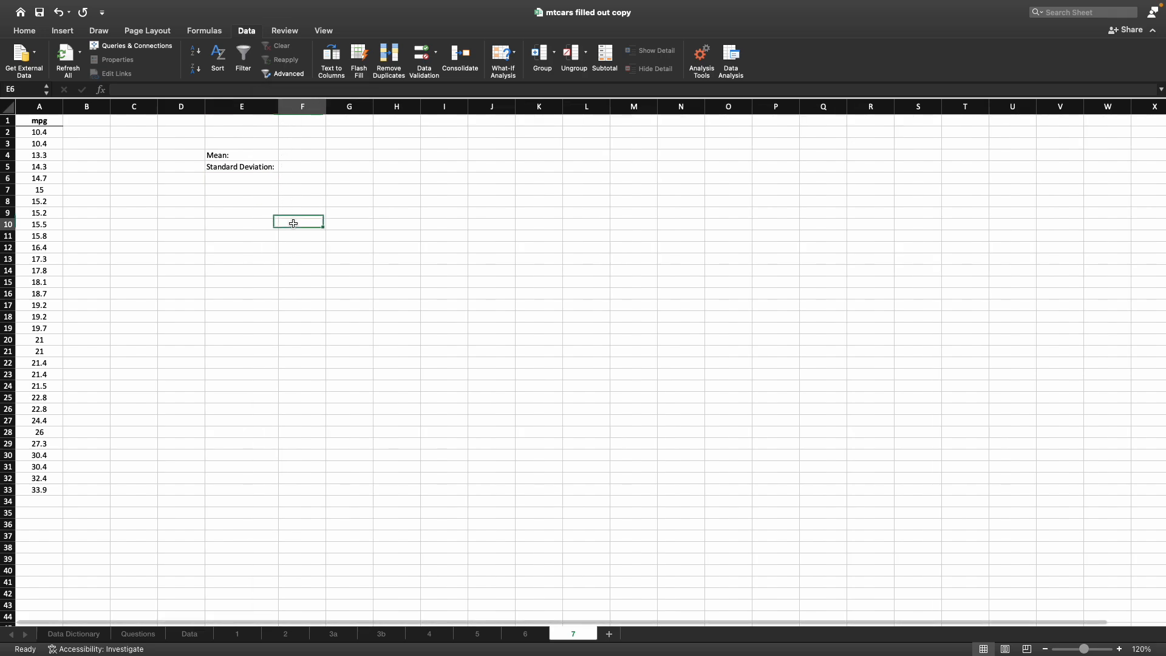
Calculate the mean mpg in F4 with =AVERAGE(A2:A33)
click(299, 157)
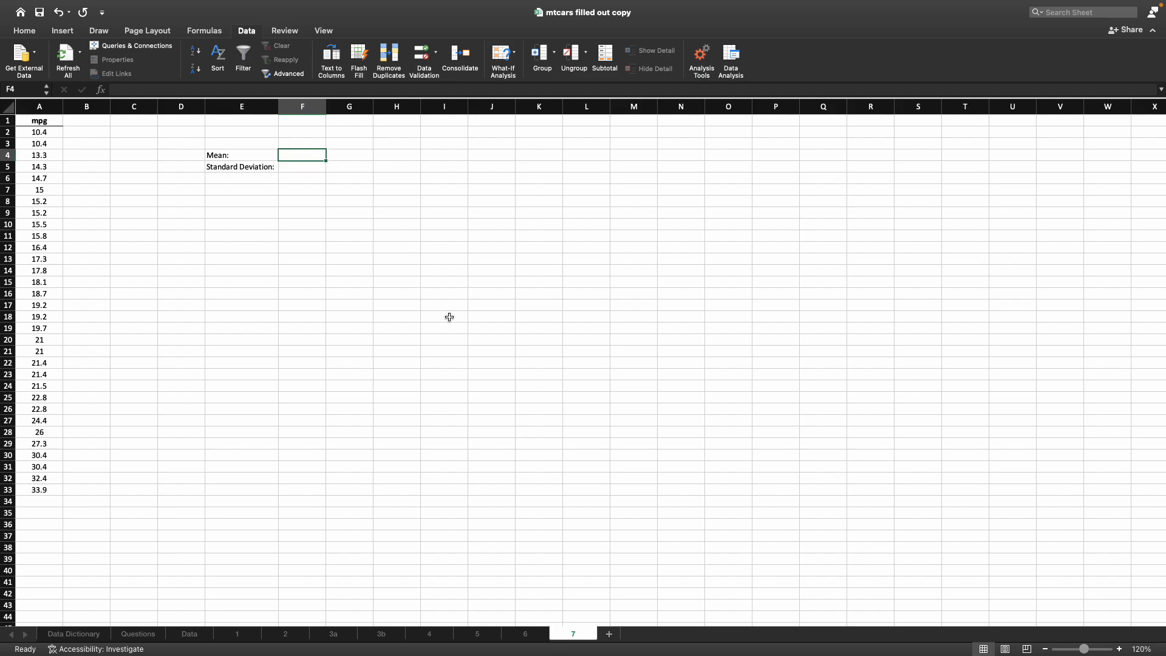
text(=av)
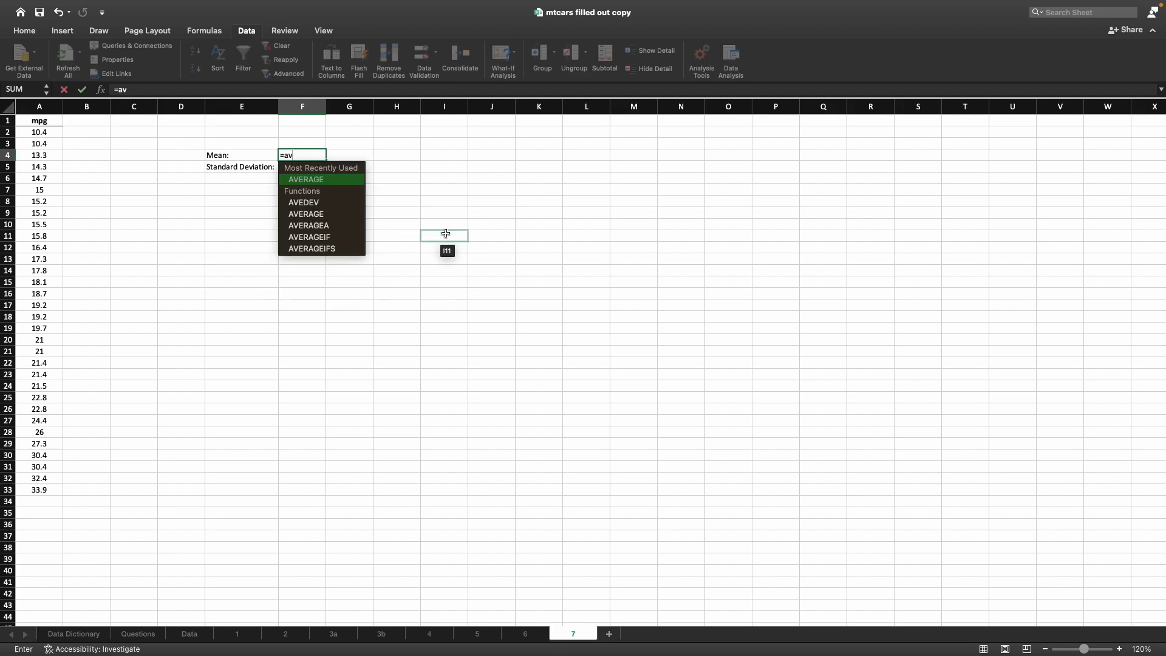
key(Tab)
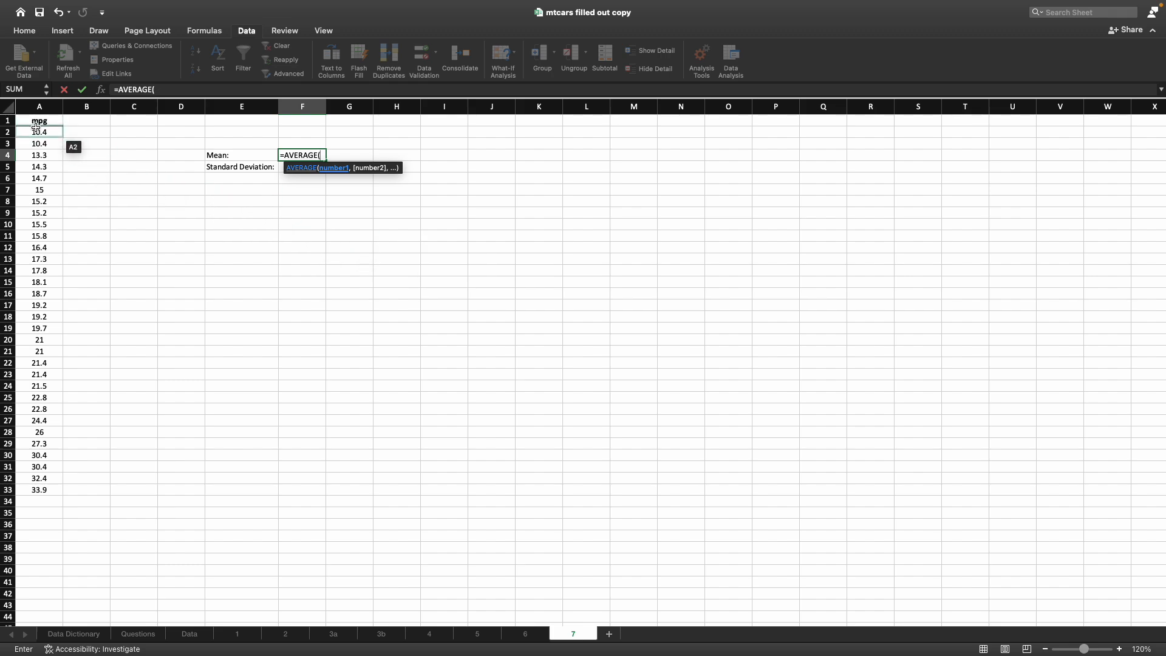
drag(39, 132, 46, 481)
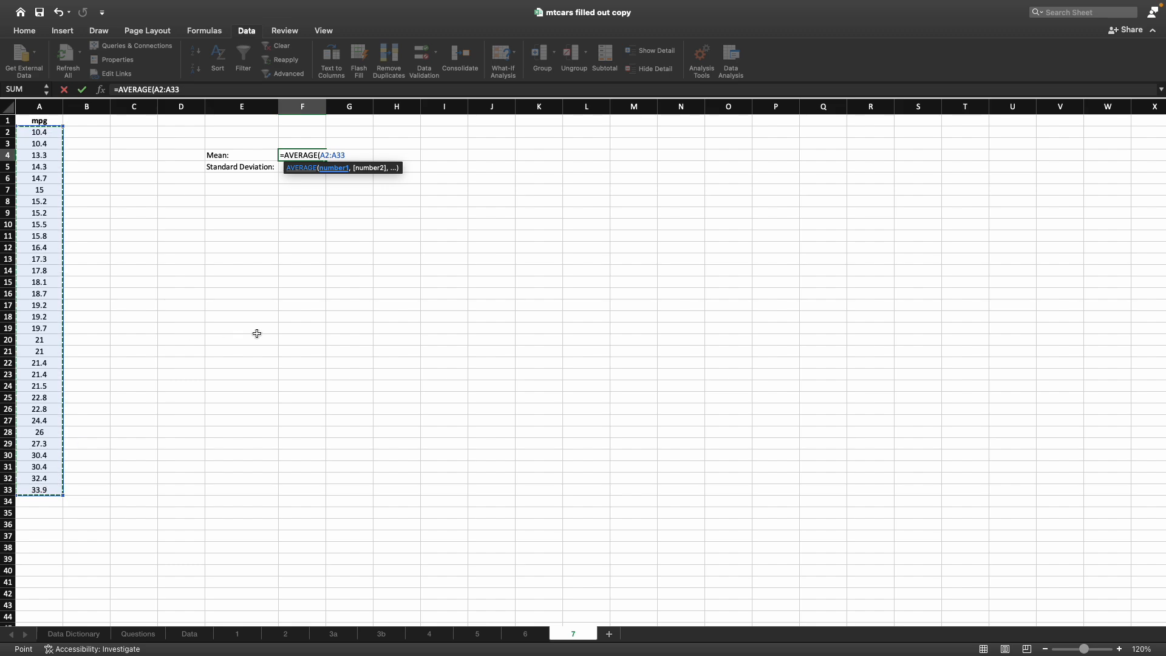
key(Return)
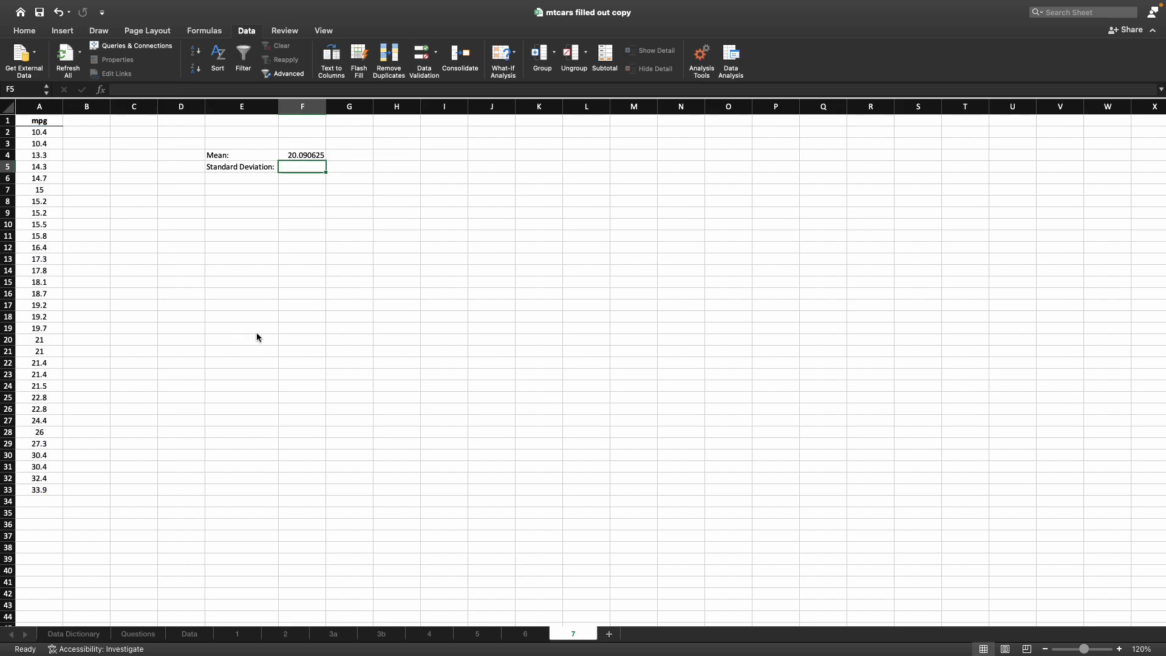
Compare the mean formula in F4 with the average mpg already calculated on the Data sheet, and return to sheet 7
key(Up)
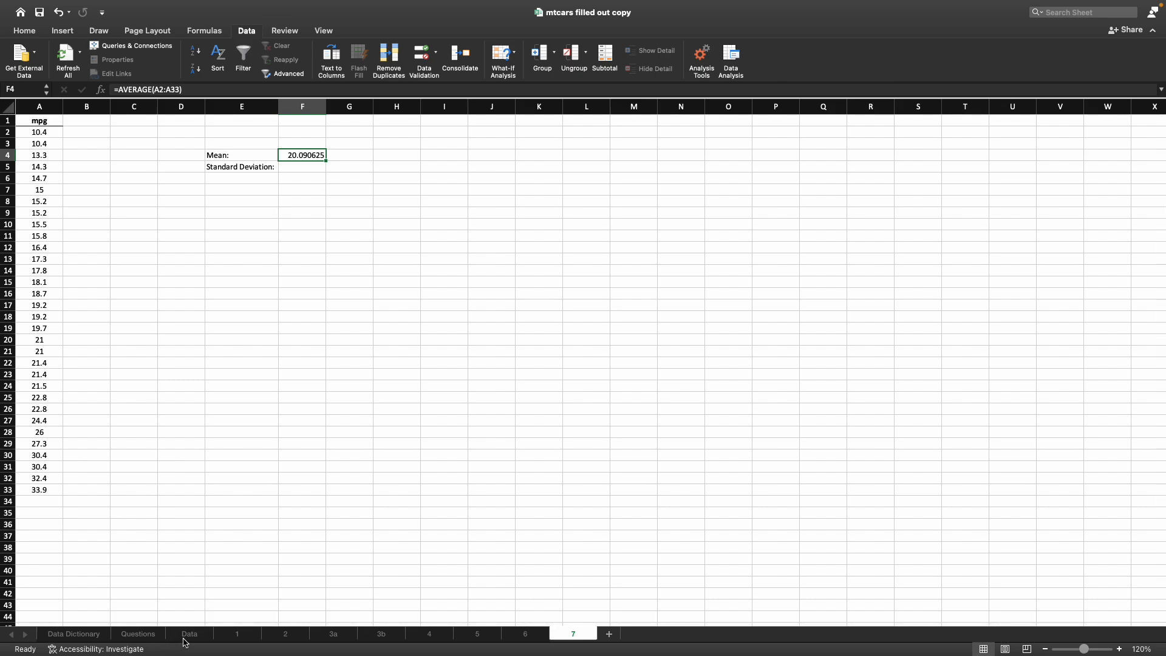
click(185, 641)
click(189, 607)
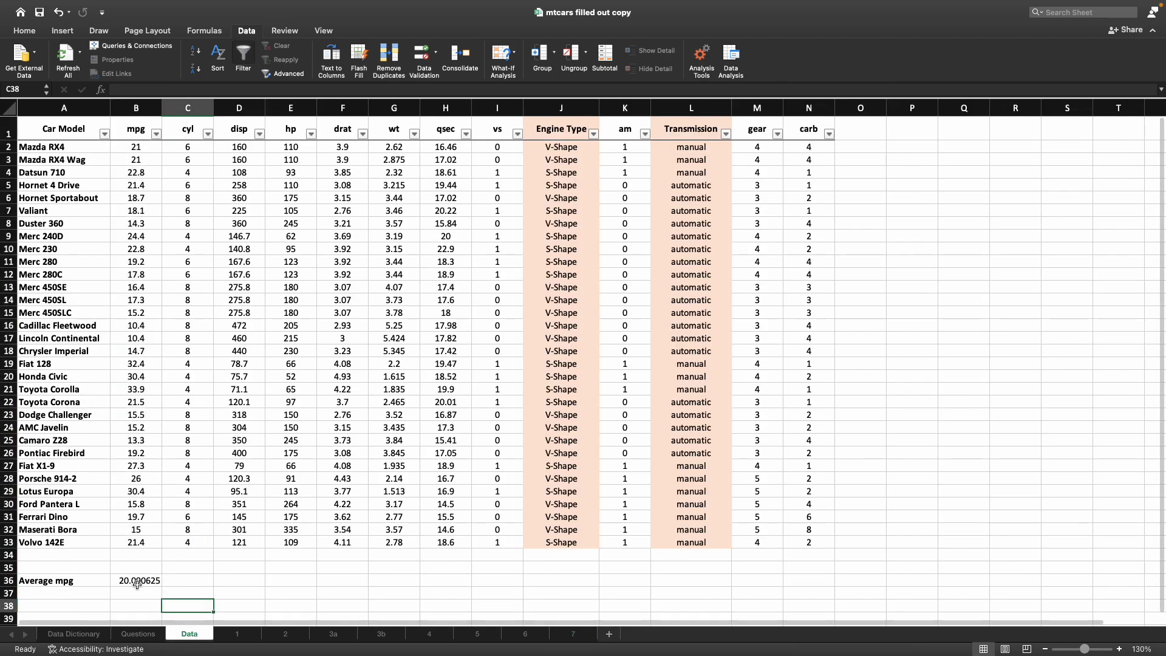
drag(137, 585, 91, 583)
click(565, 634)
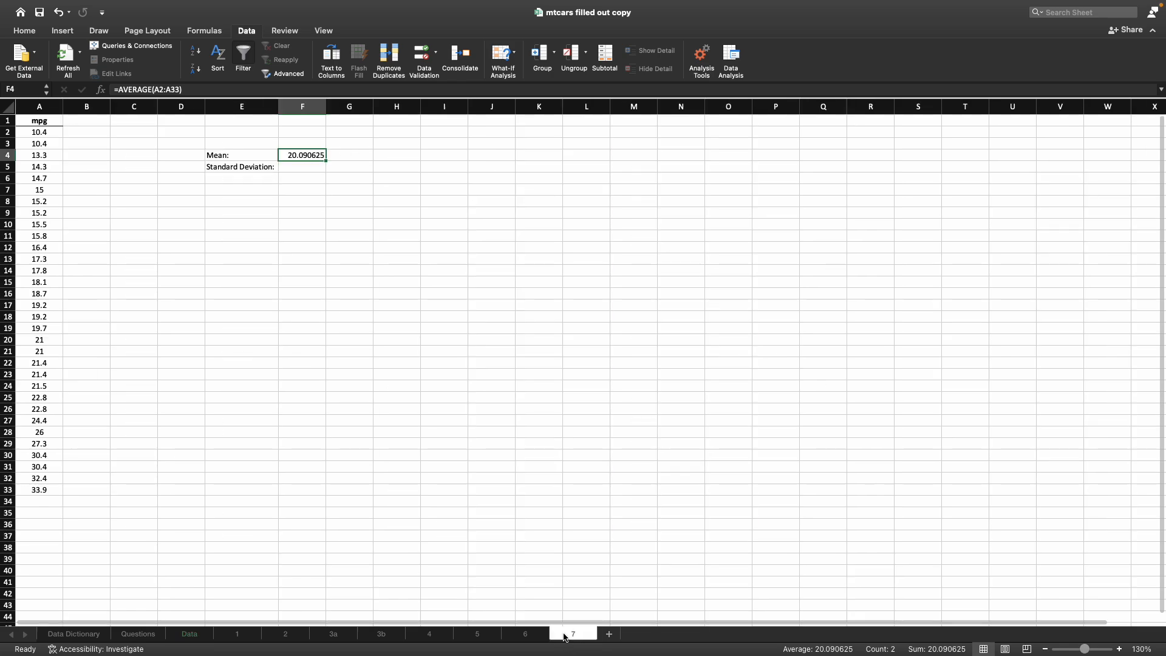
Calculate the sample standard deviation of mpg in F5 with STDEV.S over A2:A33
click(307, 168)
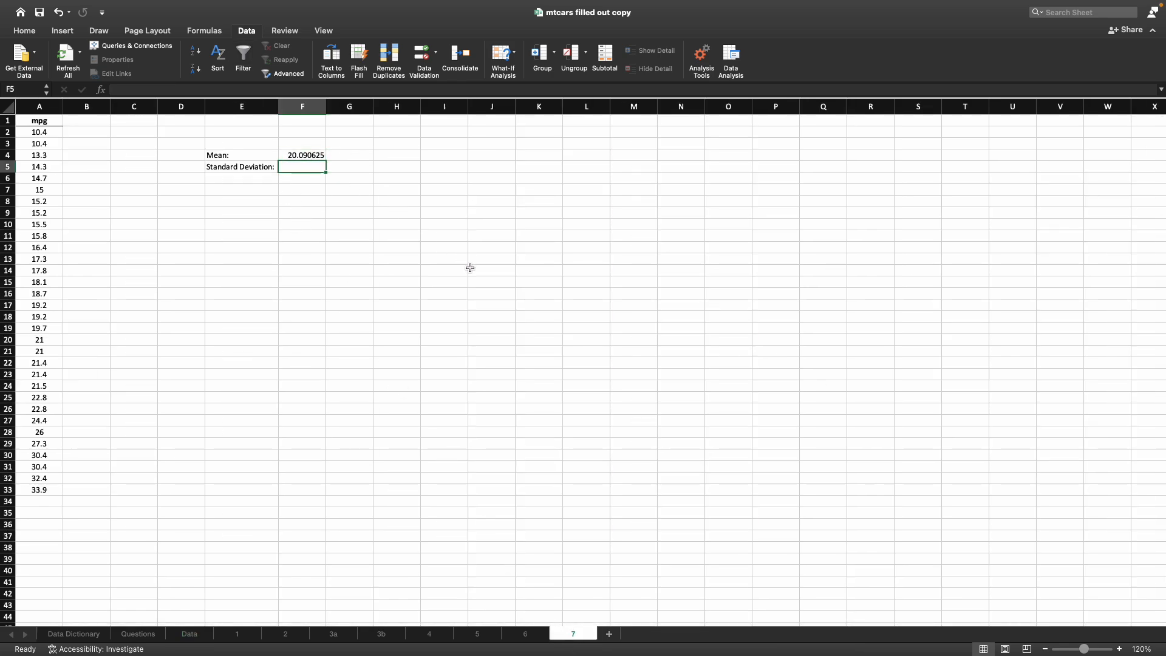
text(=st)
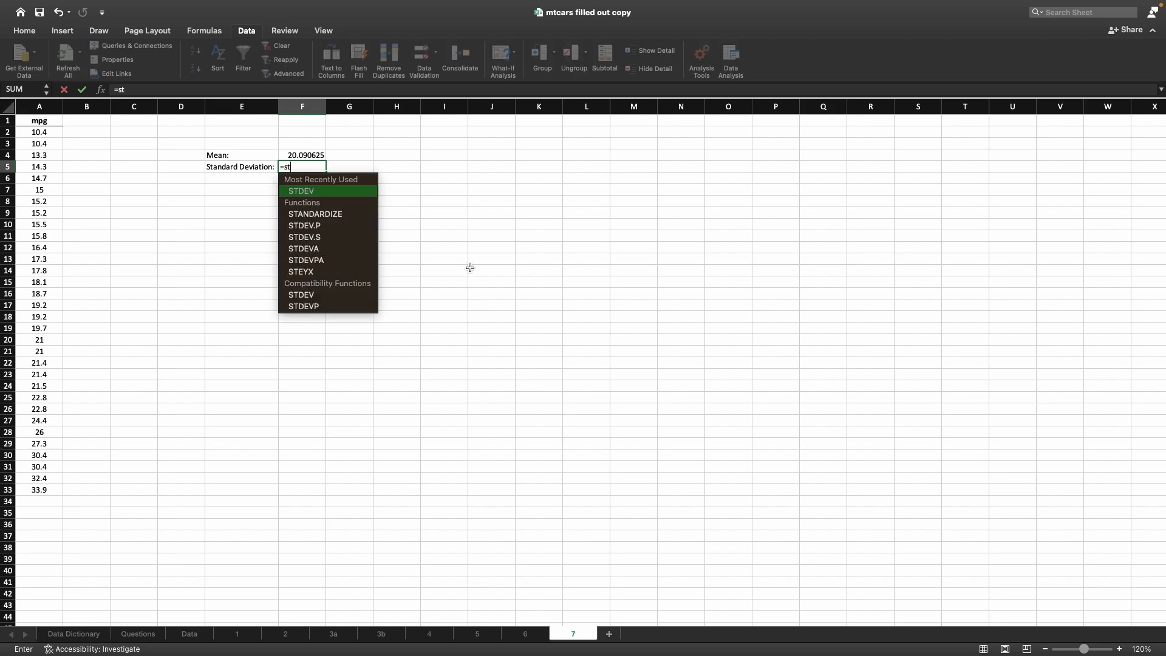
text(dev)
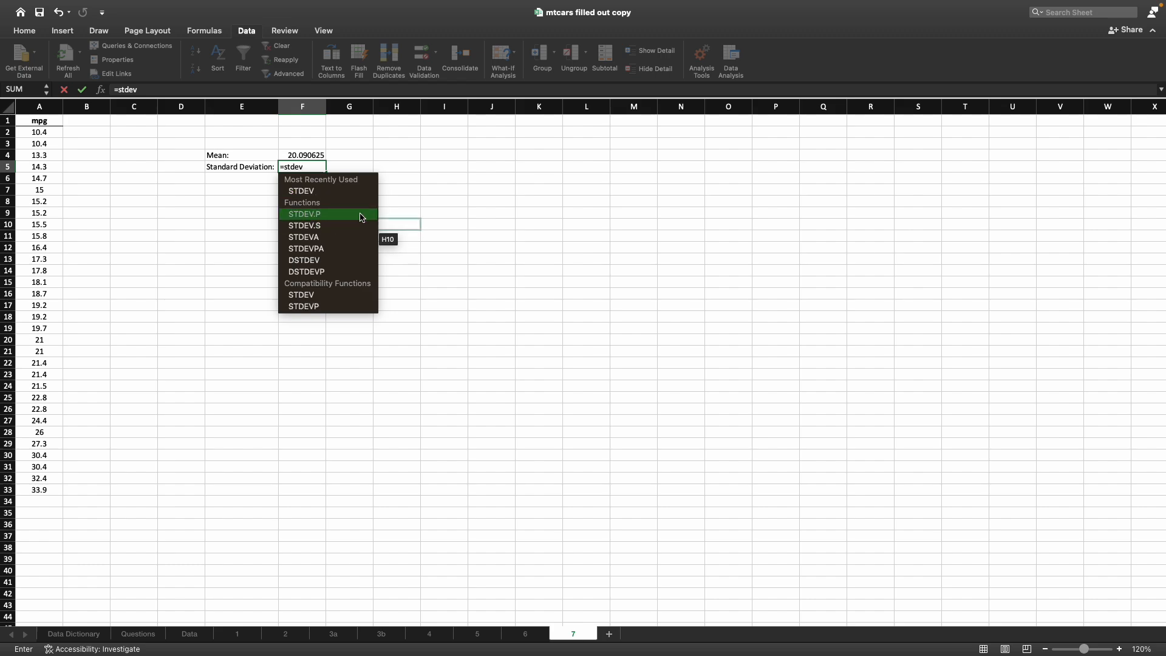
double_click(331, 233)
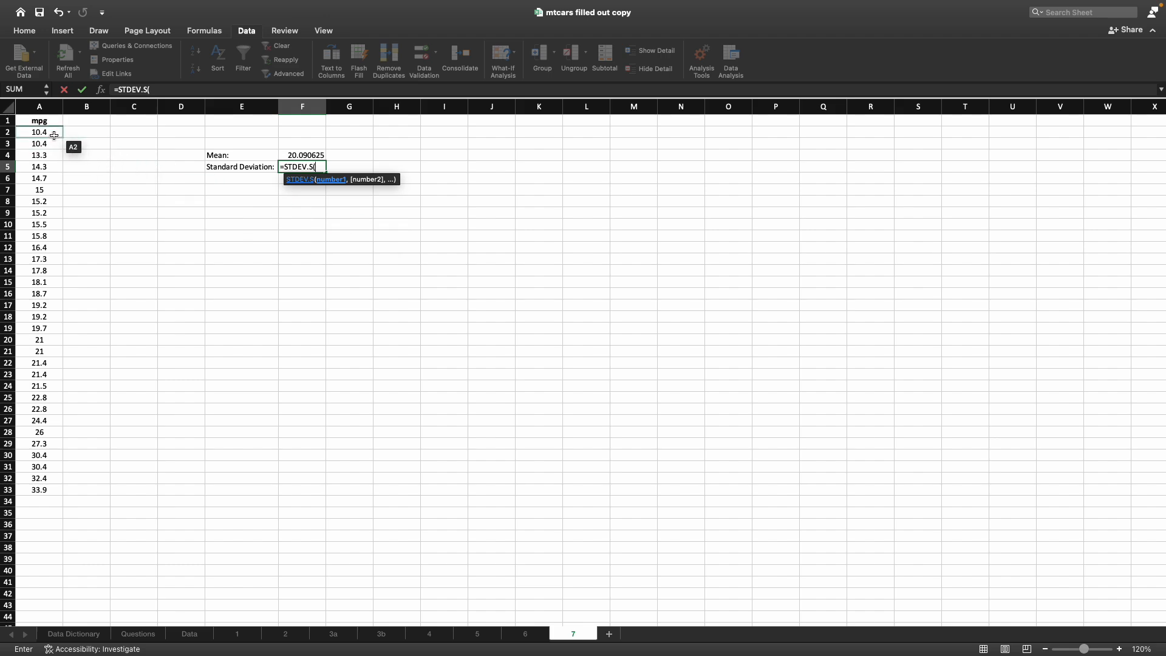
drag(41, 133, 51, 494)
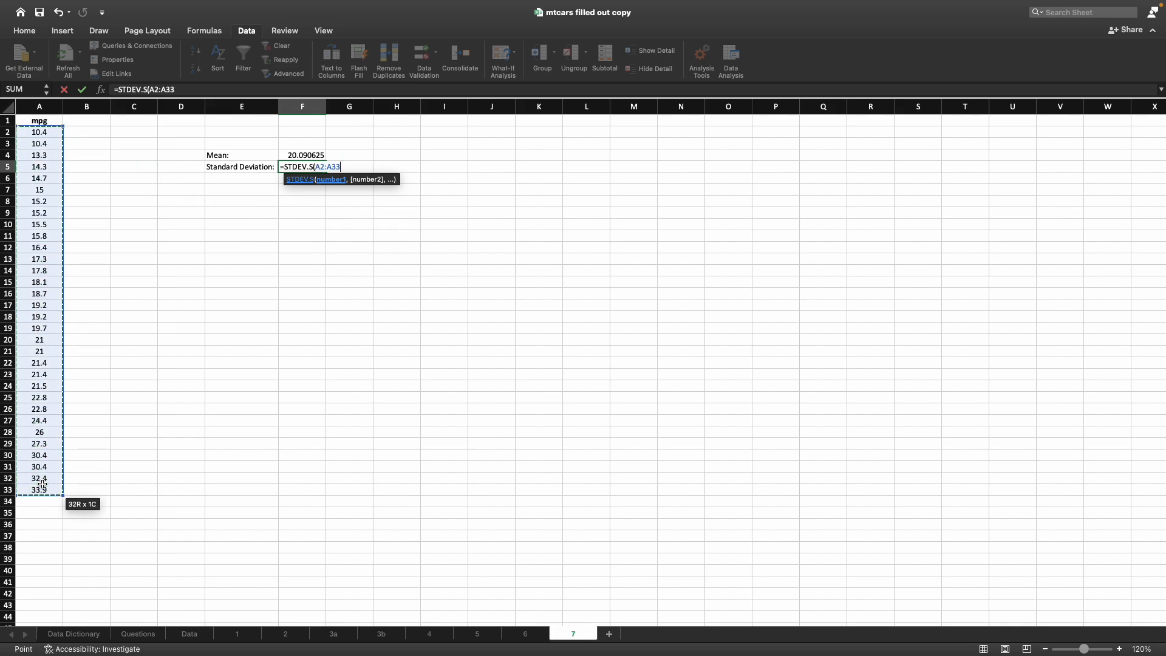
key(Return)
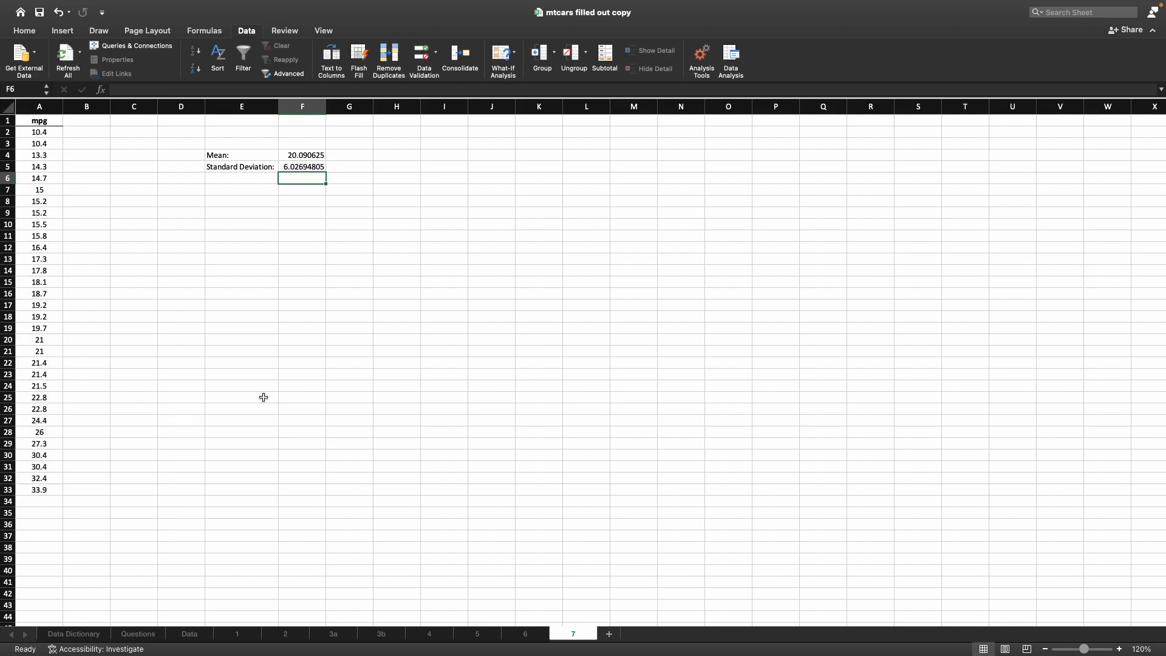
Make the "Mean:" and "Standard Deviation:" labels in E4:E5 bold
click(24, 30)
drag(221, 157, 225, 167)
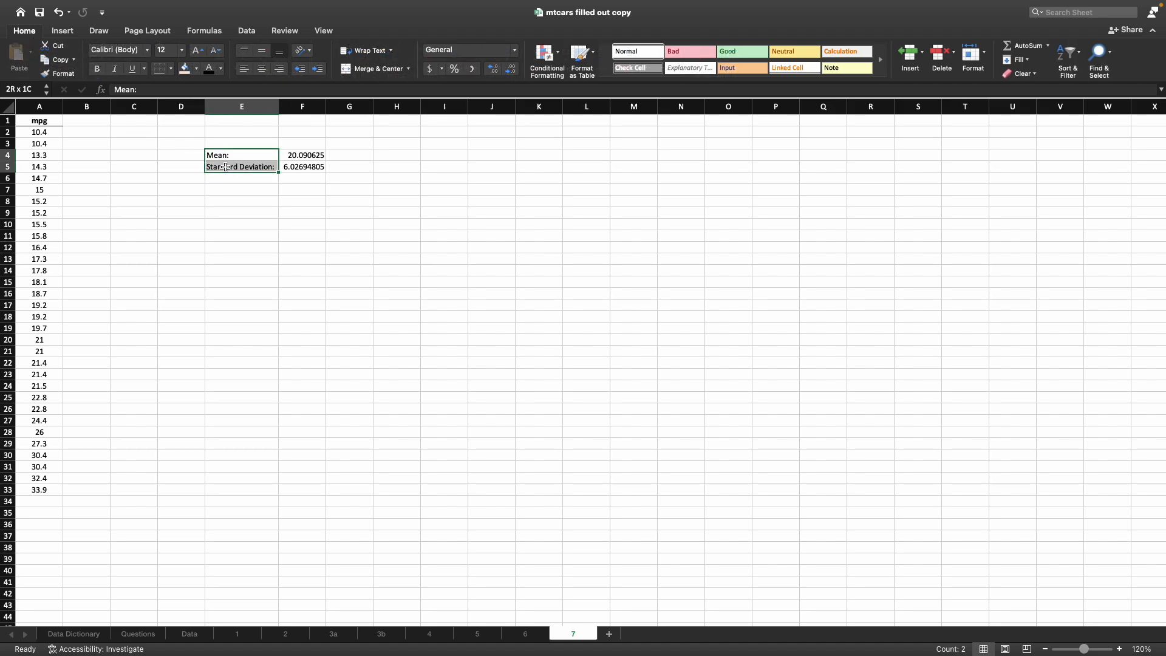
click(96, 69)
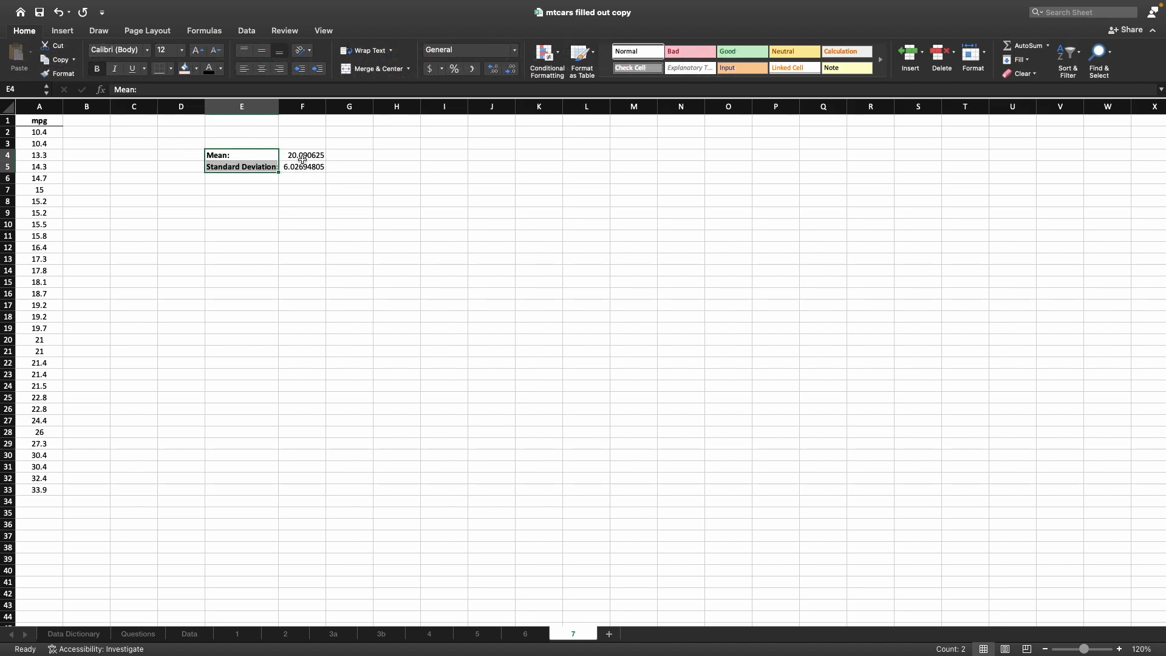
Format the mean and standard deviation values in F4:F5 as Number with two decimal places
drag(303, 156, 303, 169)
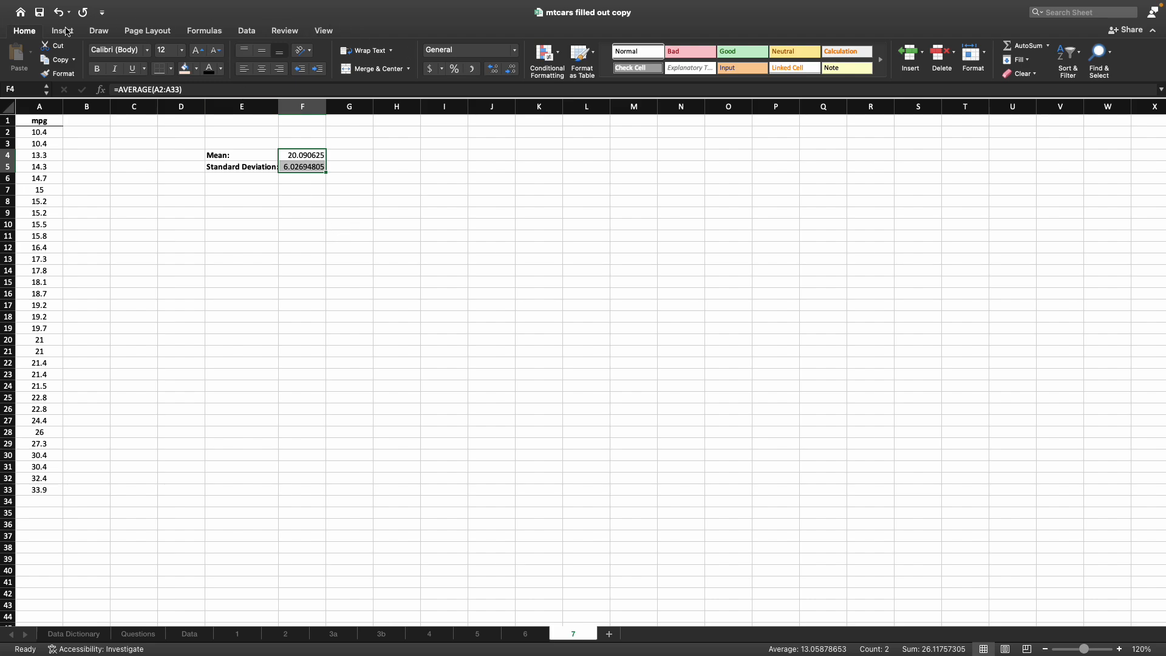
click(513, 52)
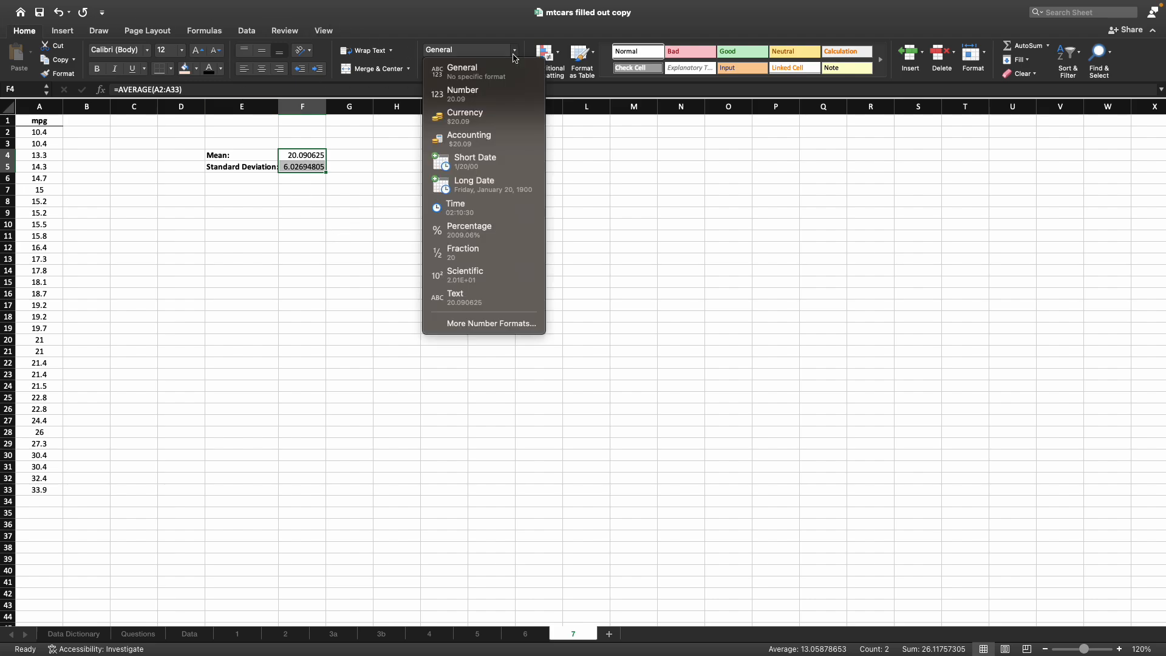
click(498, 103)
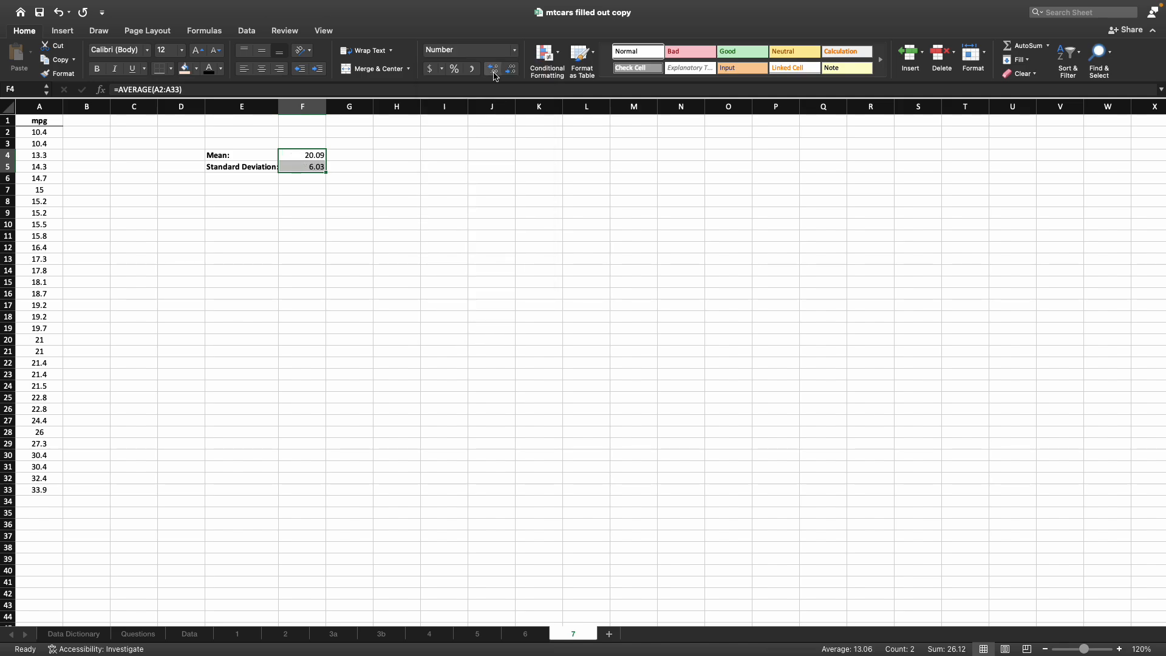
Try showing more and fewer decimal places for F4:F5, and return the cells to two decimal places
click(494, 73)
click(494, 73)
click(494, 73)
click(510, 73)
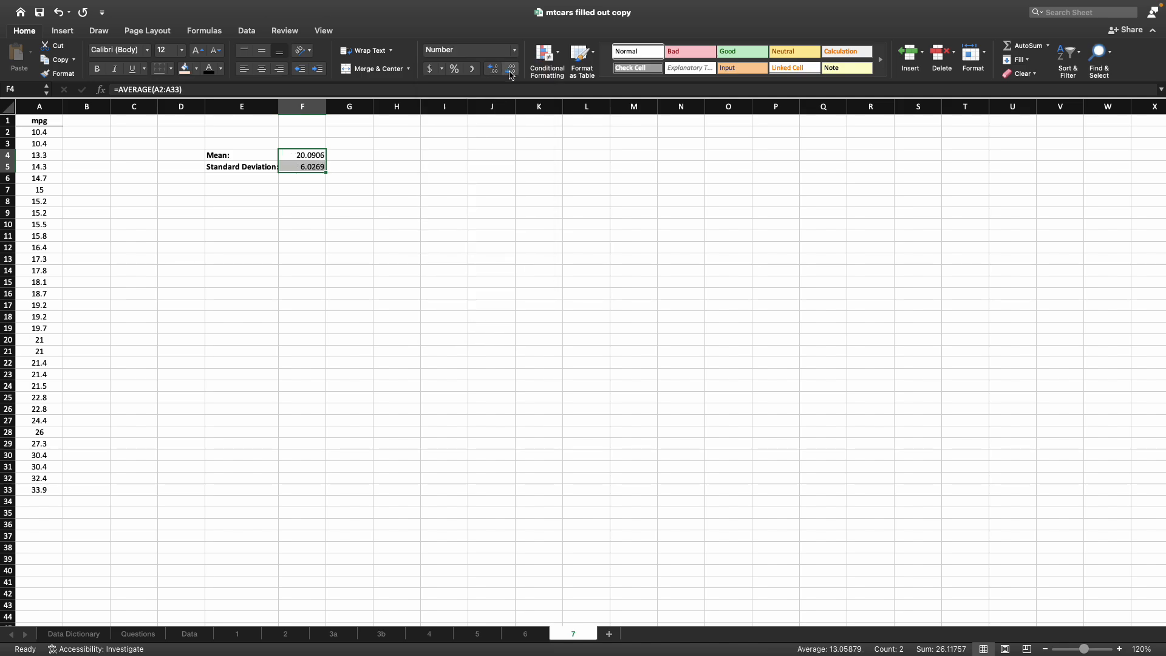
click(510, 72)
click(510, 73)
click(511, 73)
click(510, 73)
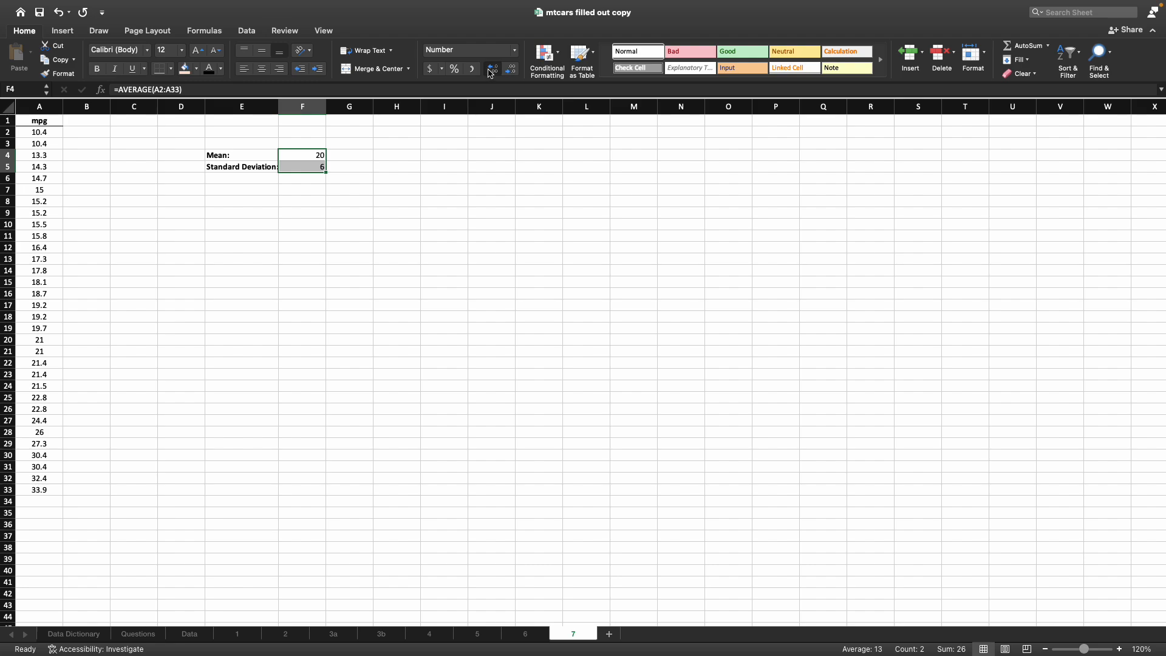
click(491, 71)
click(491, 71)
click(386, 211)
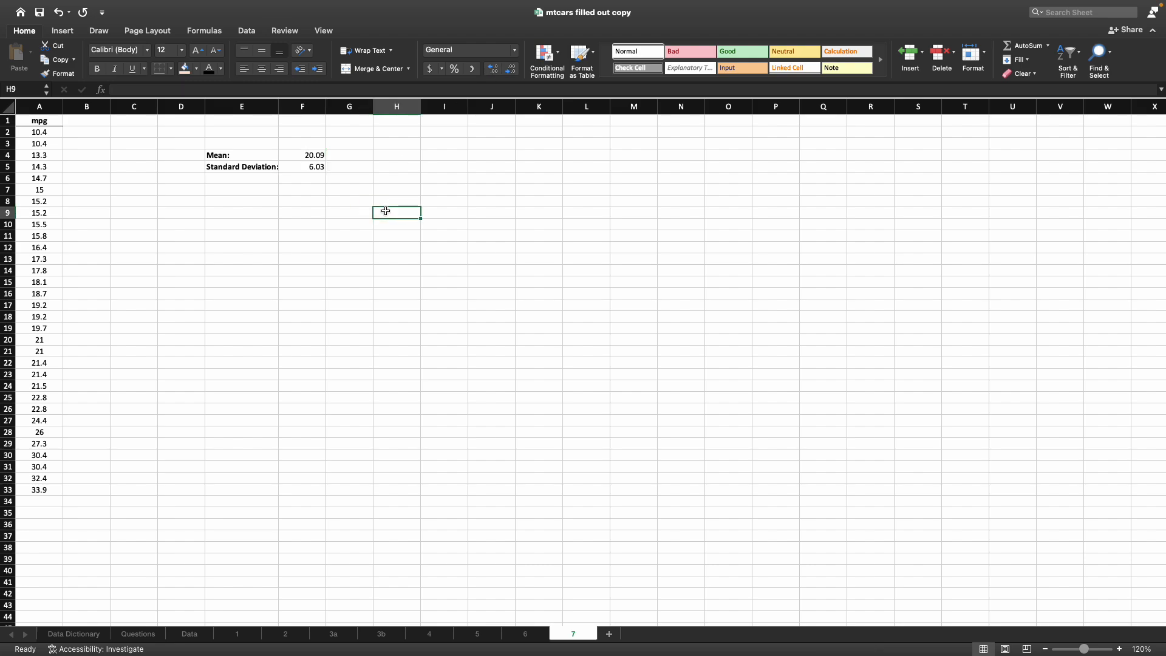
Enter the five-number summary headings "Minimum" in F10, "Q1" in G10 and "Median" in H10
click(311, 227)
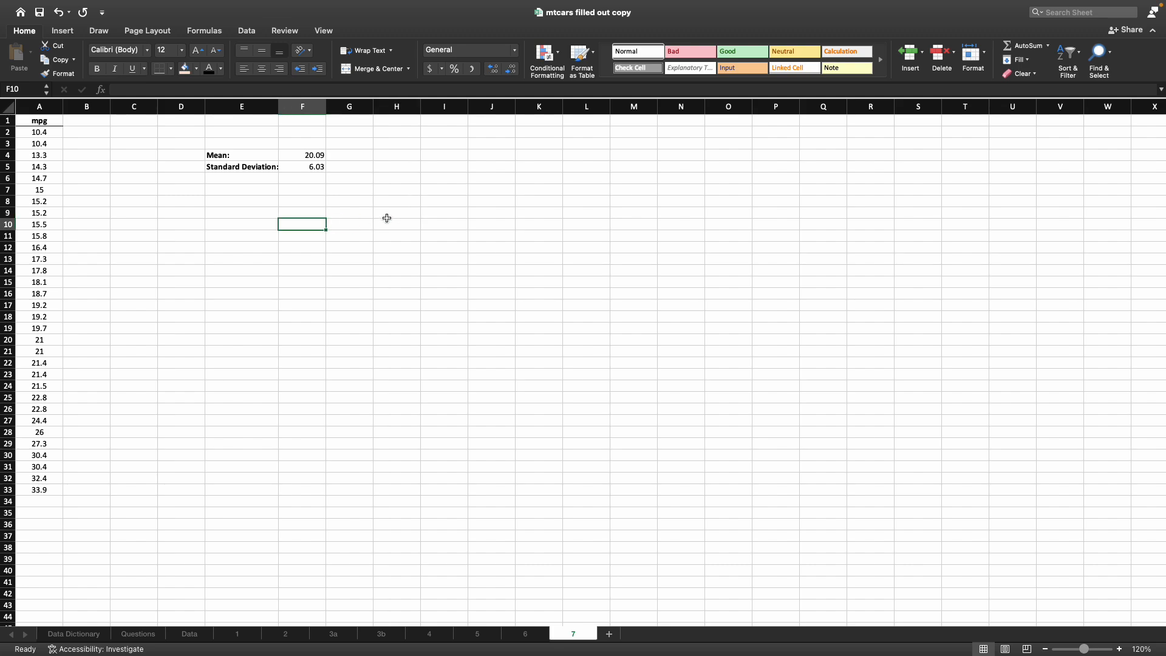
text(Minimum)
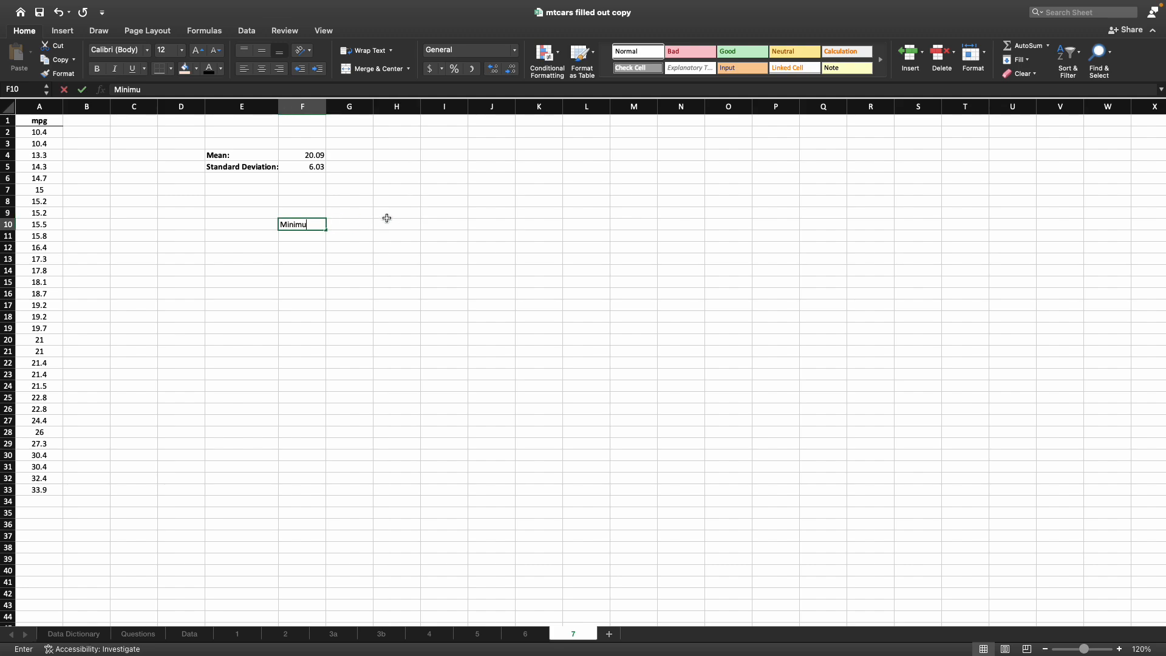
key(Return)
key(Up)
key(Right)
text(Q1)
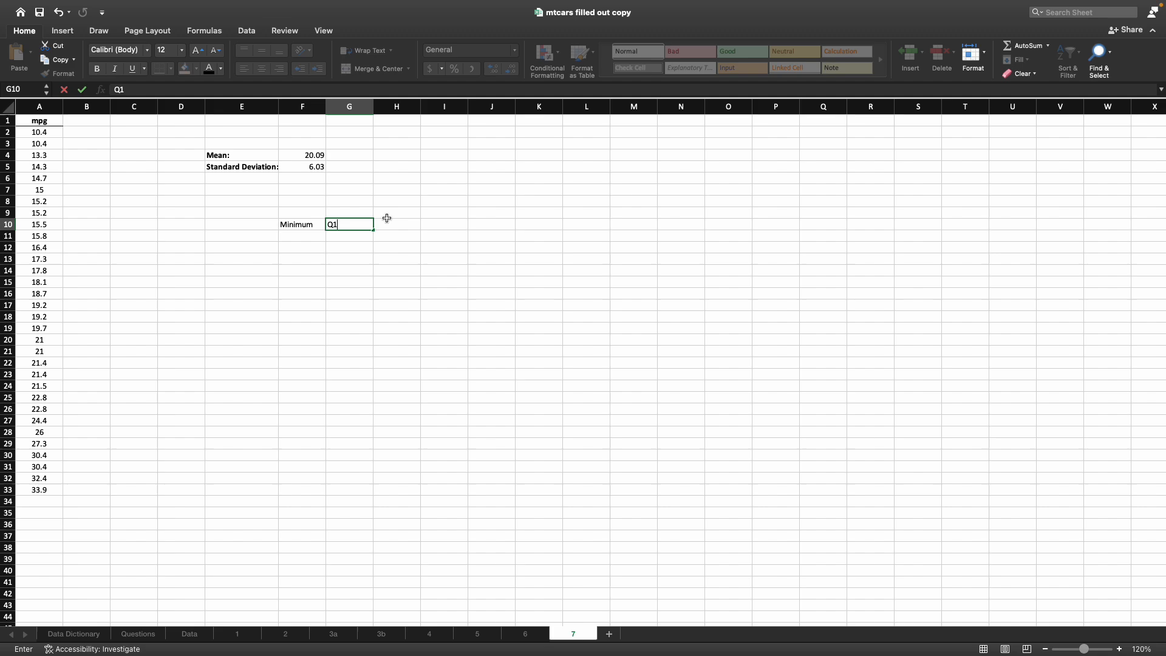
key(Return)
click(387, 219)
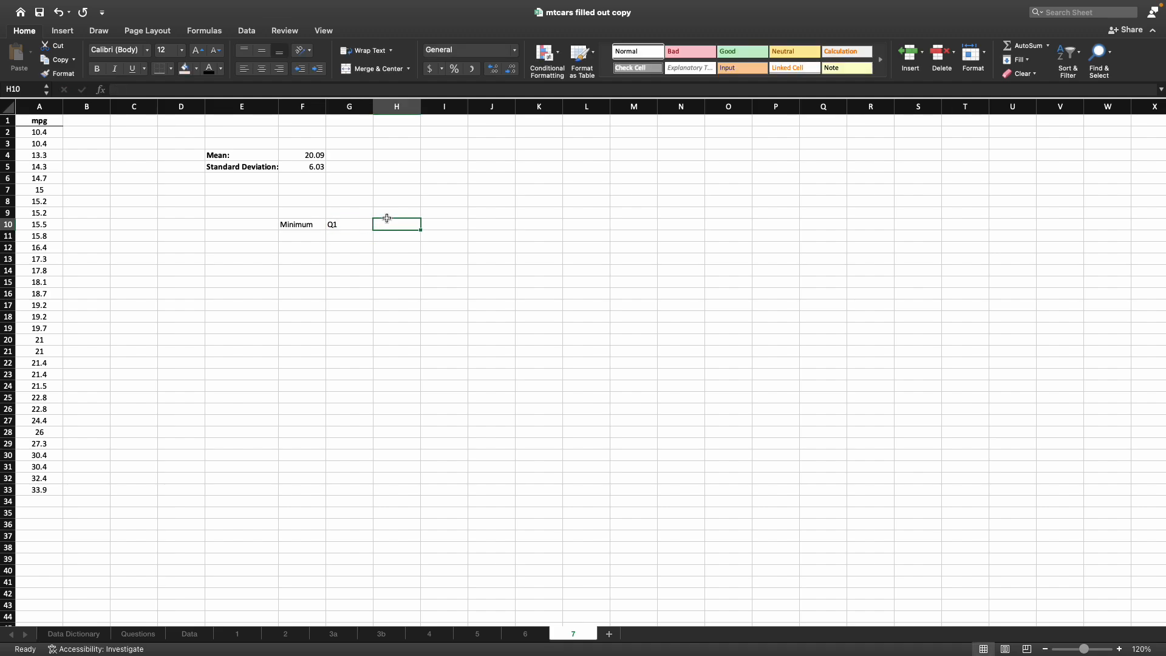
text(Median)
key(Return)
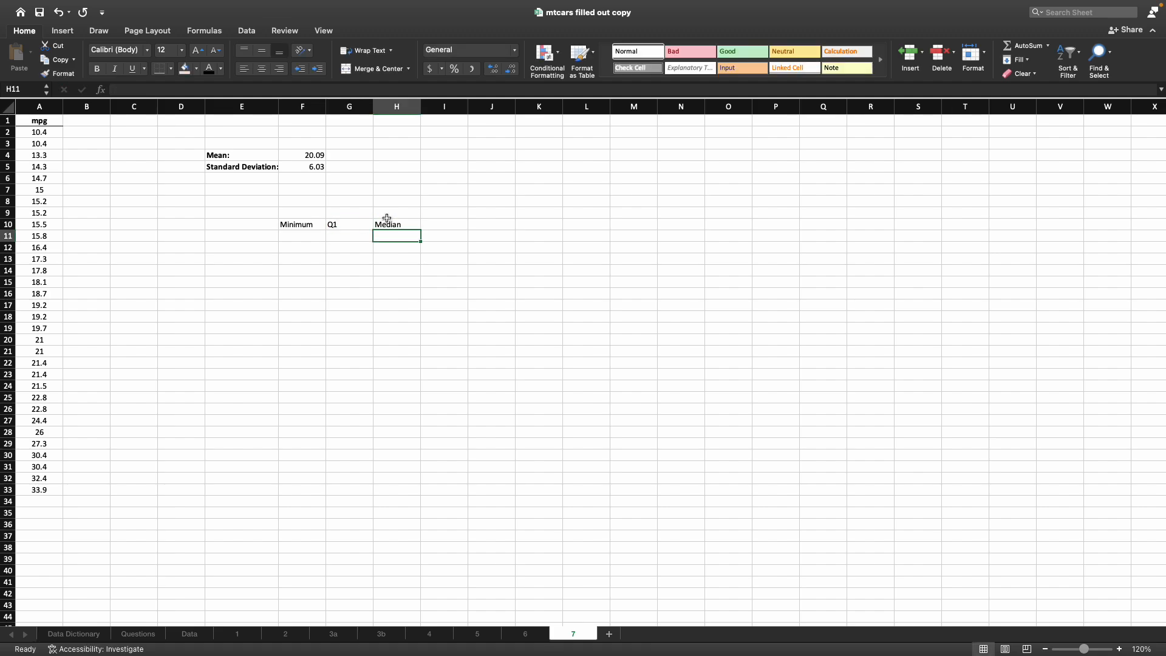
Complete the five-number summary headings with "Q3" in I10 and "Maximum" in J10
key(Up)
key(Right)
text(Q2)
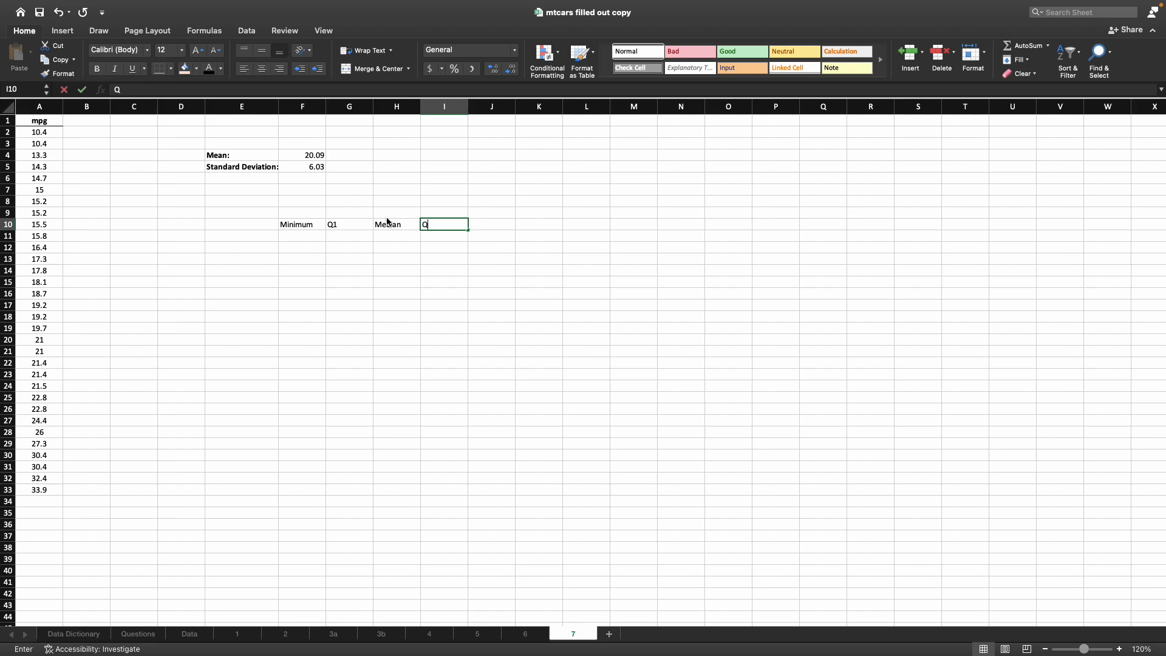
key(Return)
key(Up)
scroll(382, 209, down, 1)
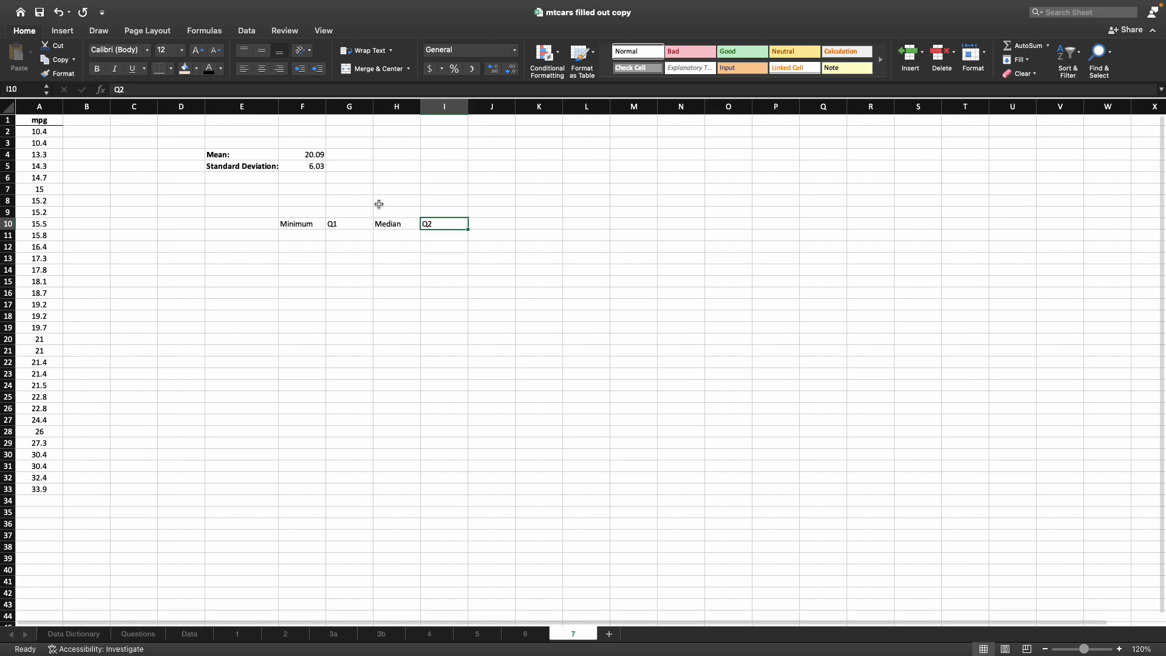
click(249, 85)
key(BackSpace)
text(3)
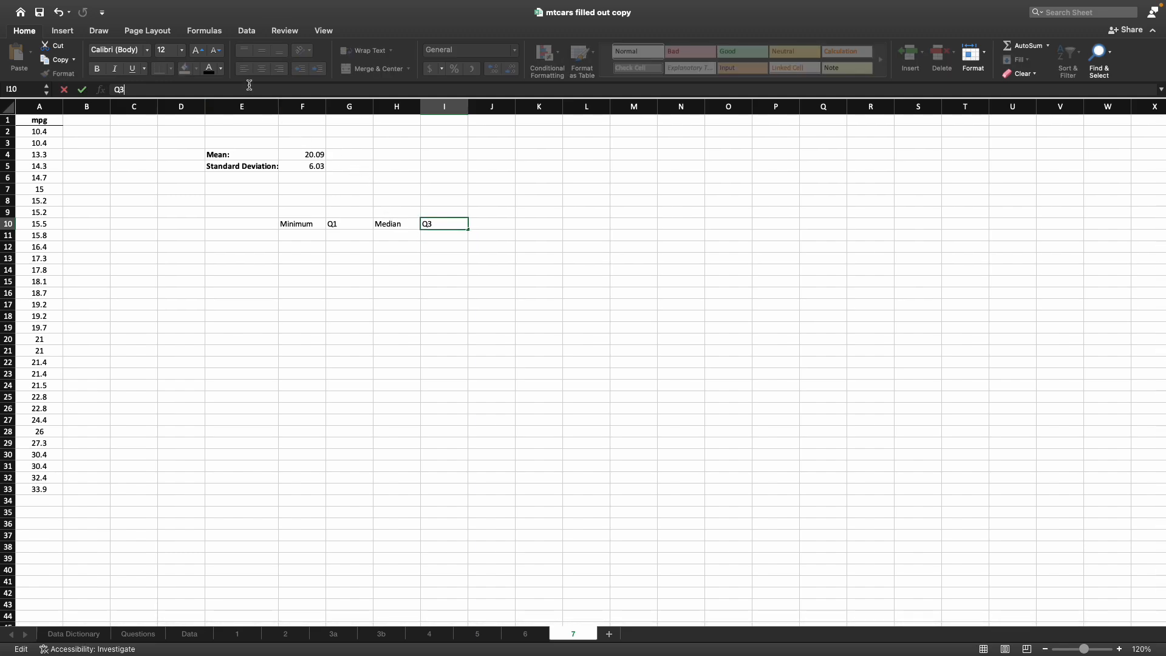
key(Return)
key(Up)
key(Right)
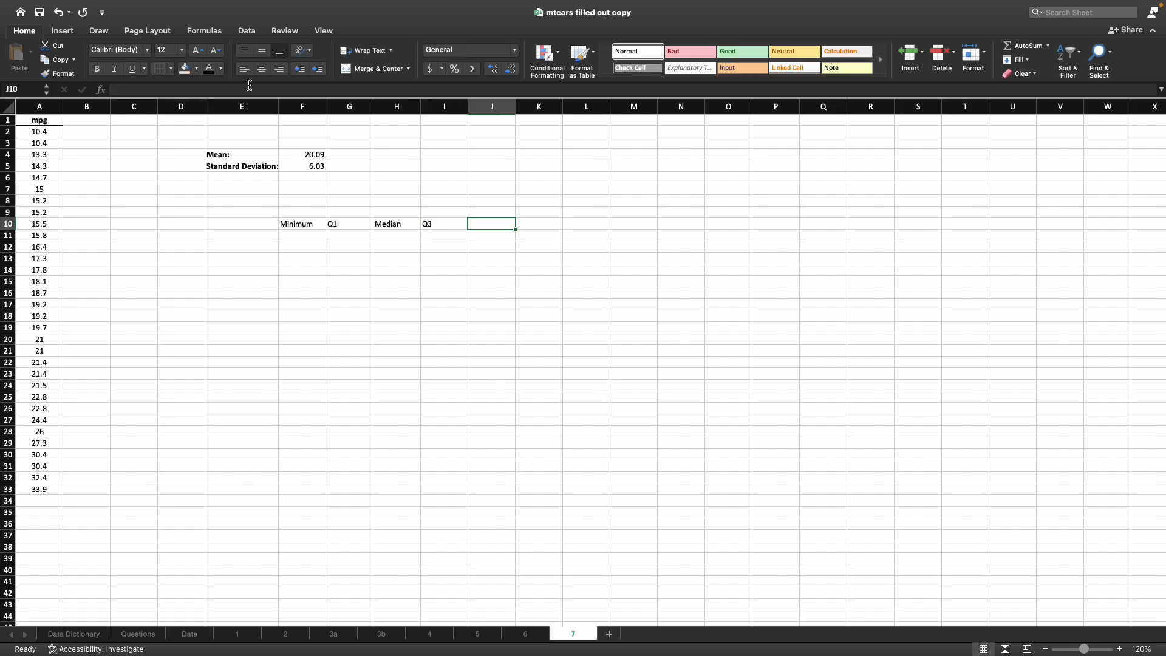
click(237, 85)
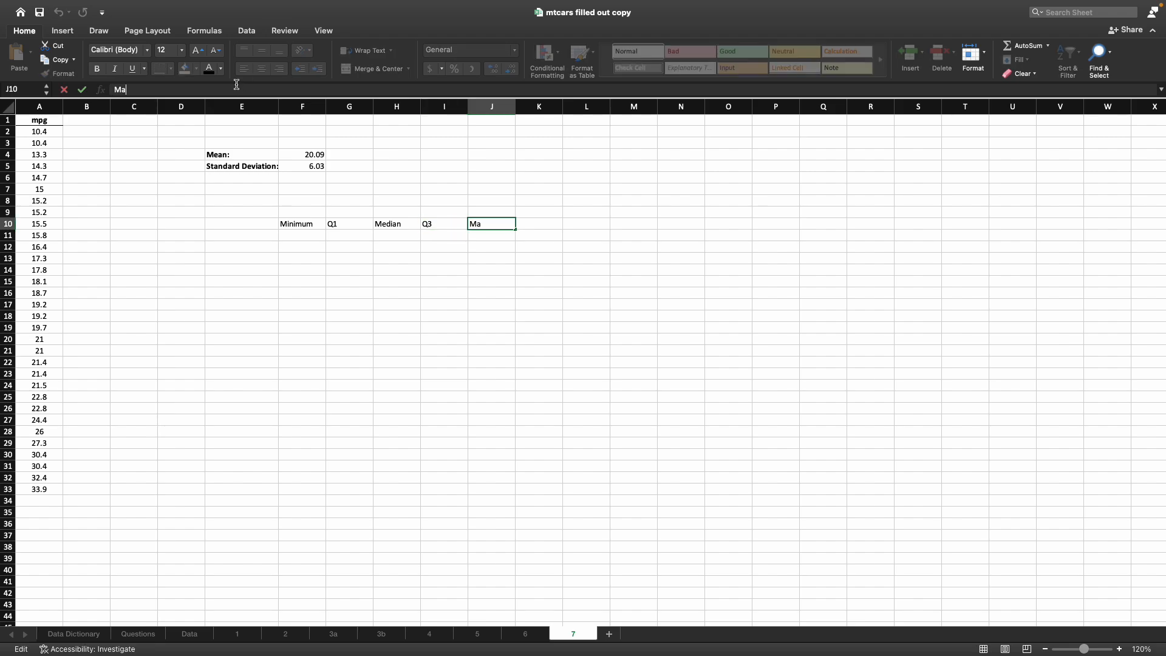
text(Maximum)
key(Return)
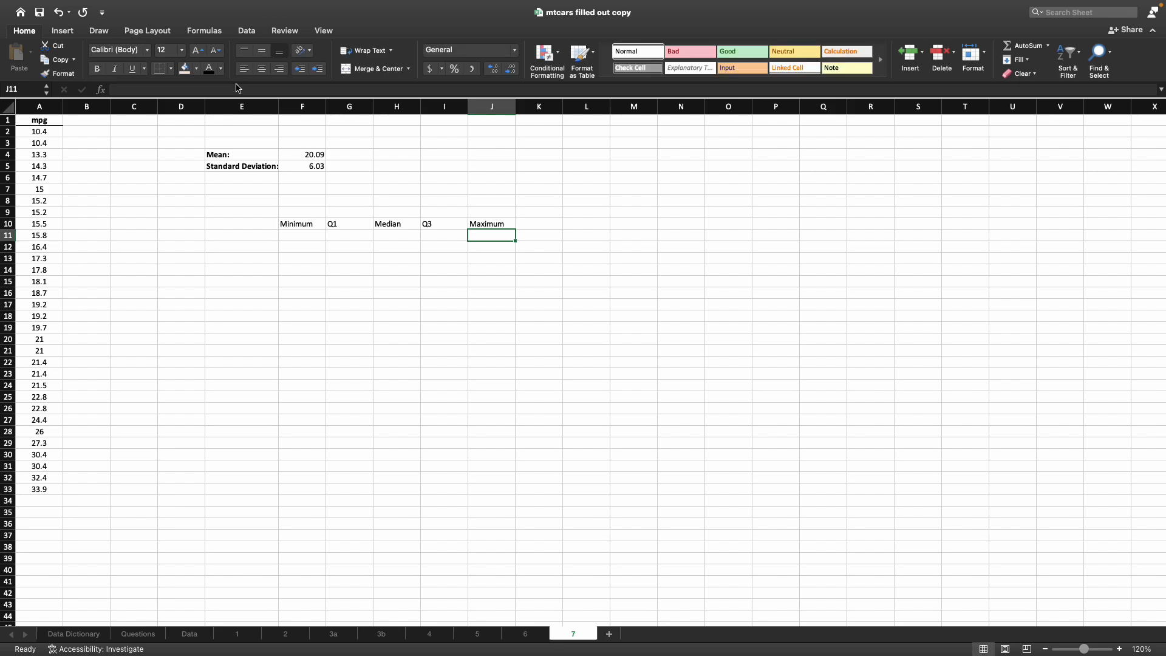
Calculate the minimum mpg in F11 with =MIN(A2:A33) and check it against the first sorted value in A2
key(Left)
key(Left)
key(Left)
key(Left)
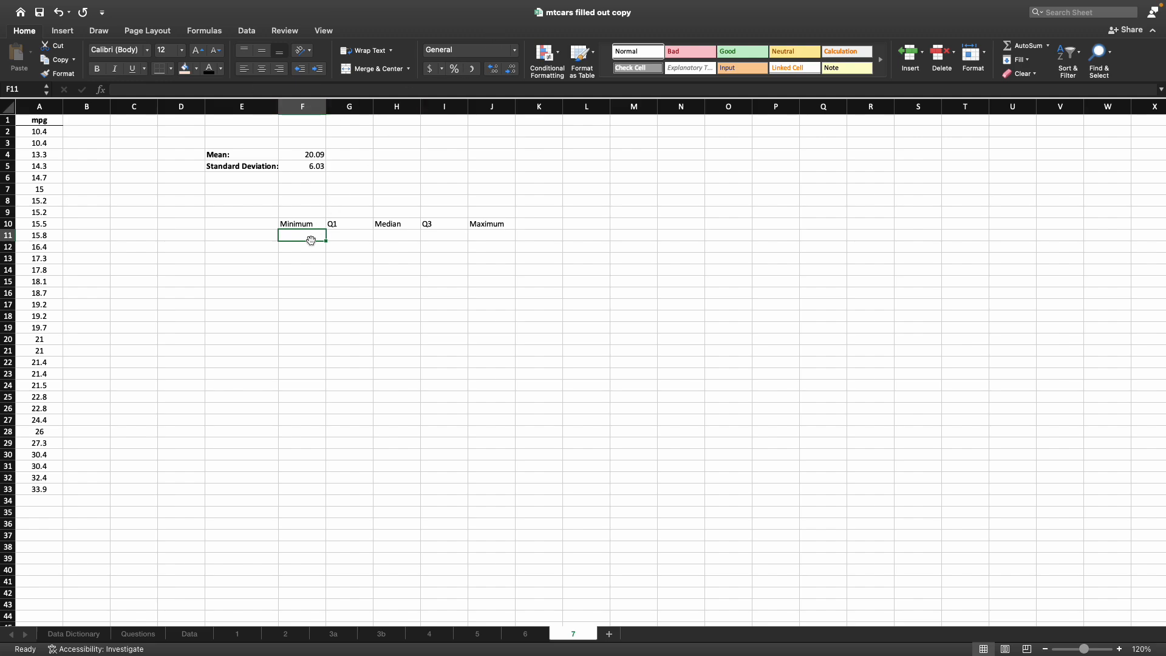
text(=min)
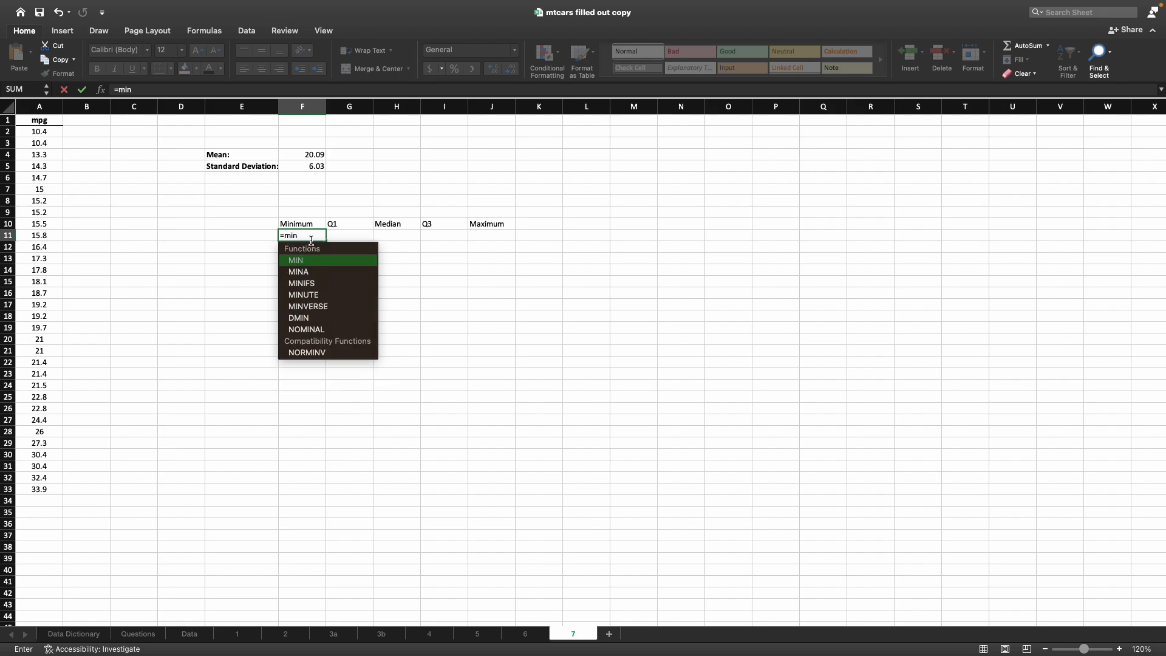
text(()
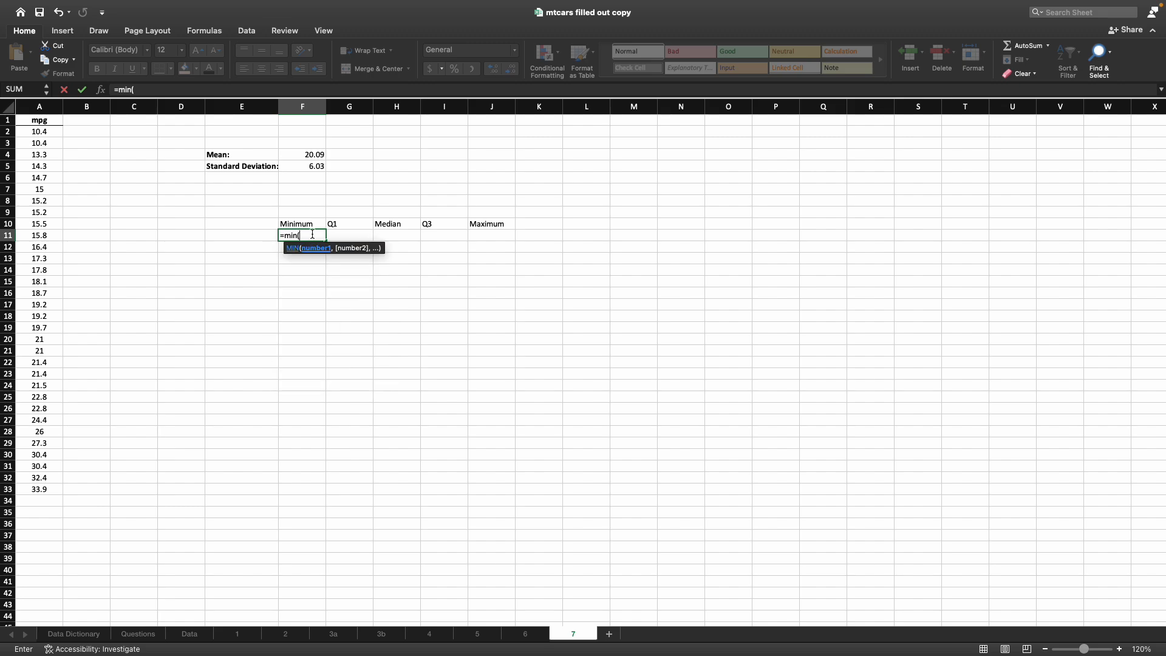
drag(39, 131, 4, 496)
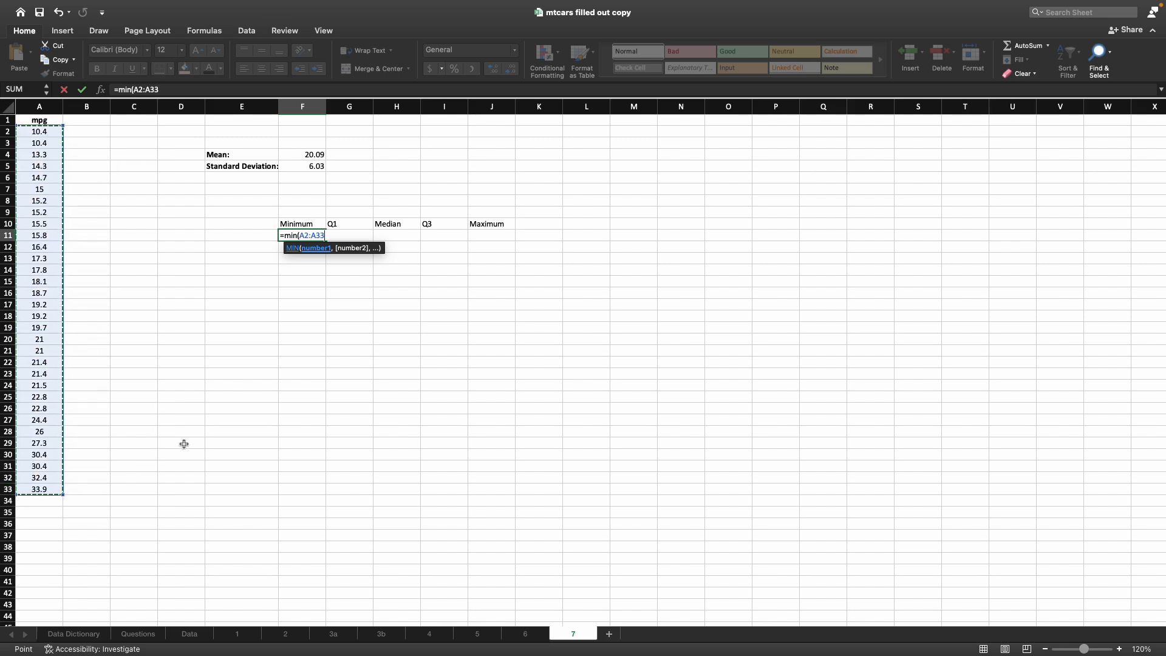
text())
key(Return)
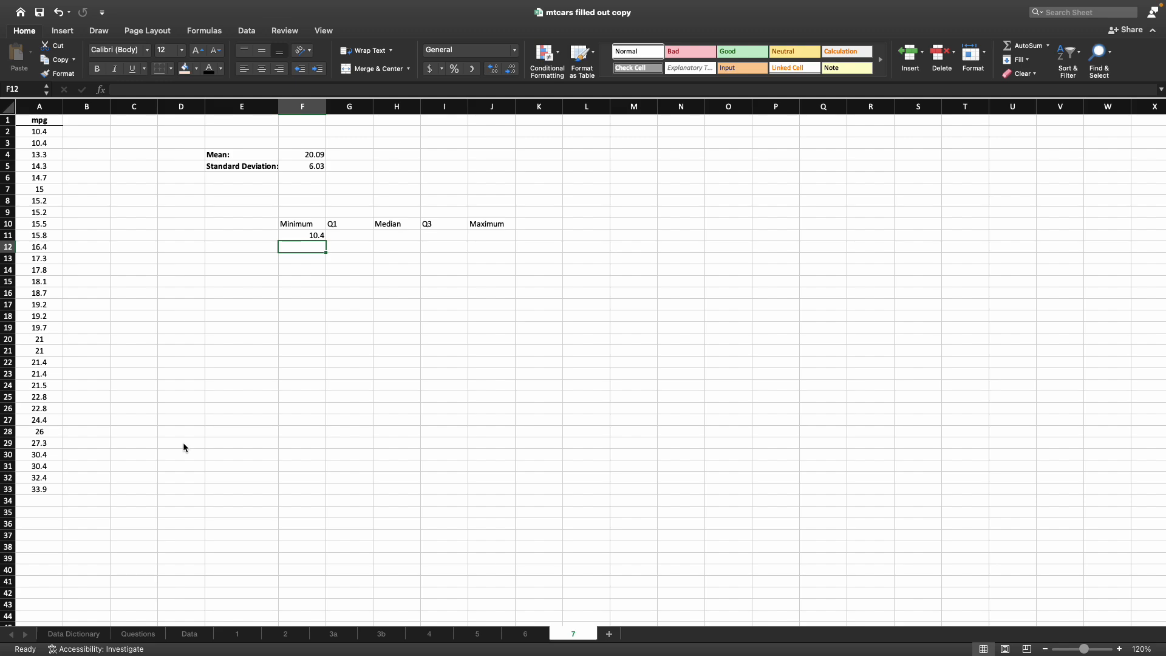
click(45, 129)
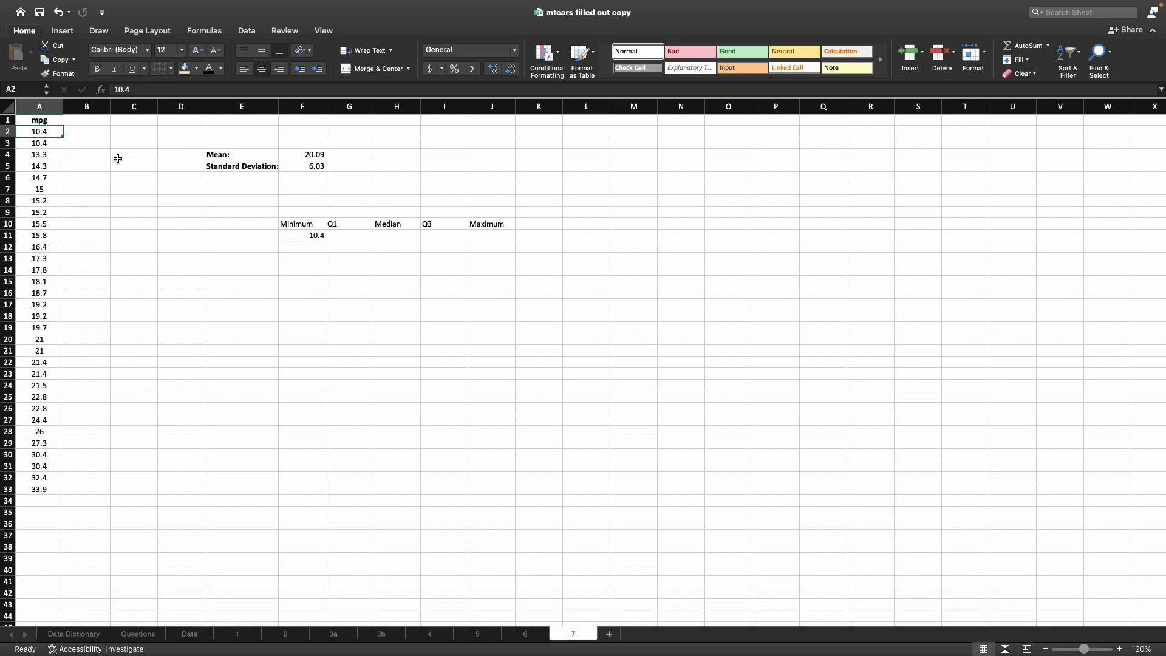
Calculate the first quartile of mpg in G11 with =QUARTILE(A2:A33,1) and review the finished formula
click(354, 236)
text(=q)
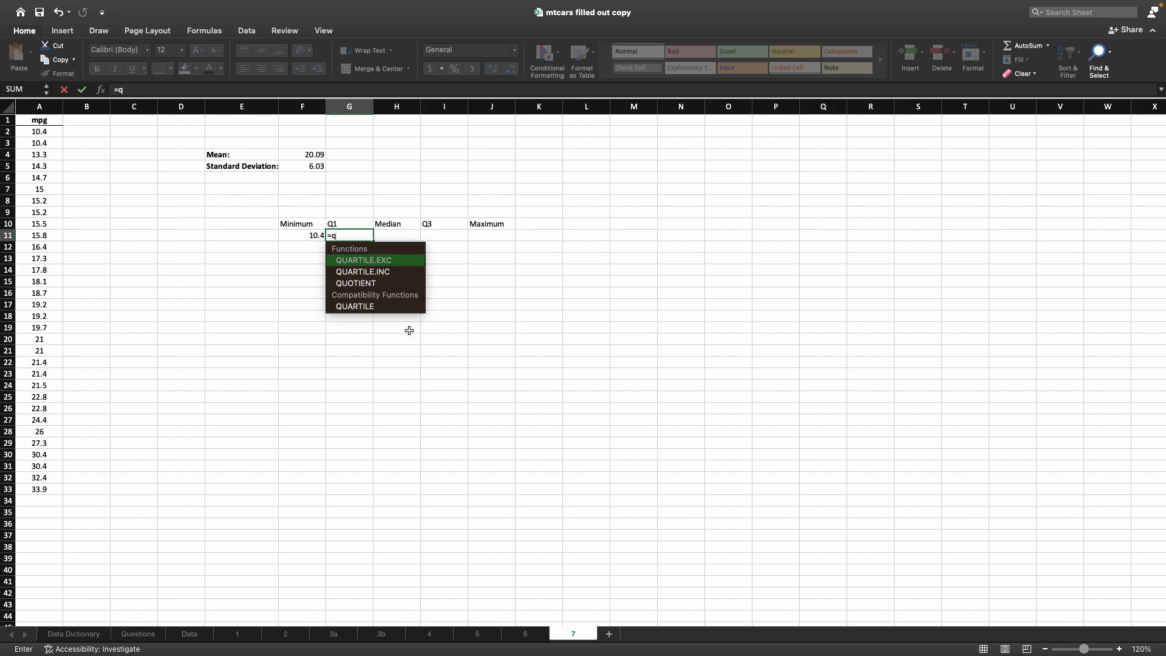
text(uartile)
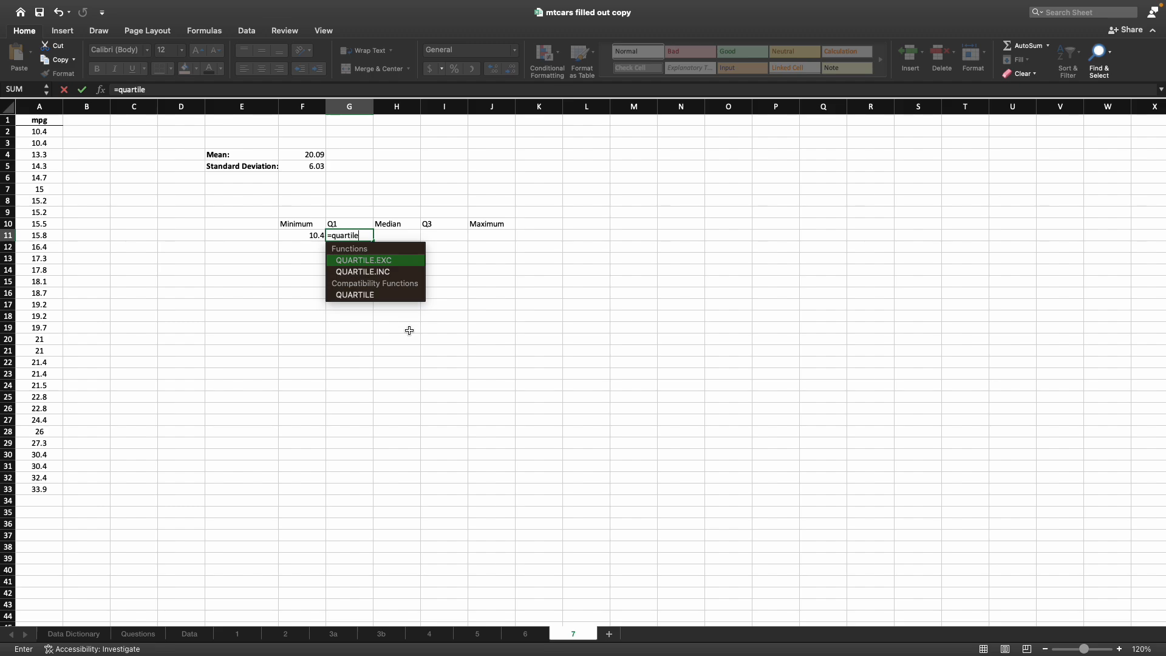
text(()
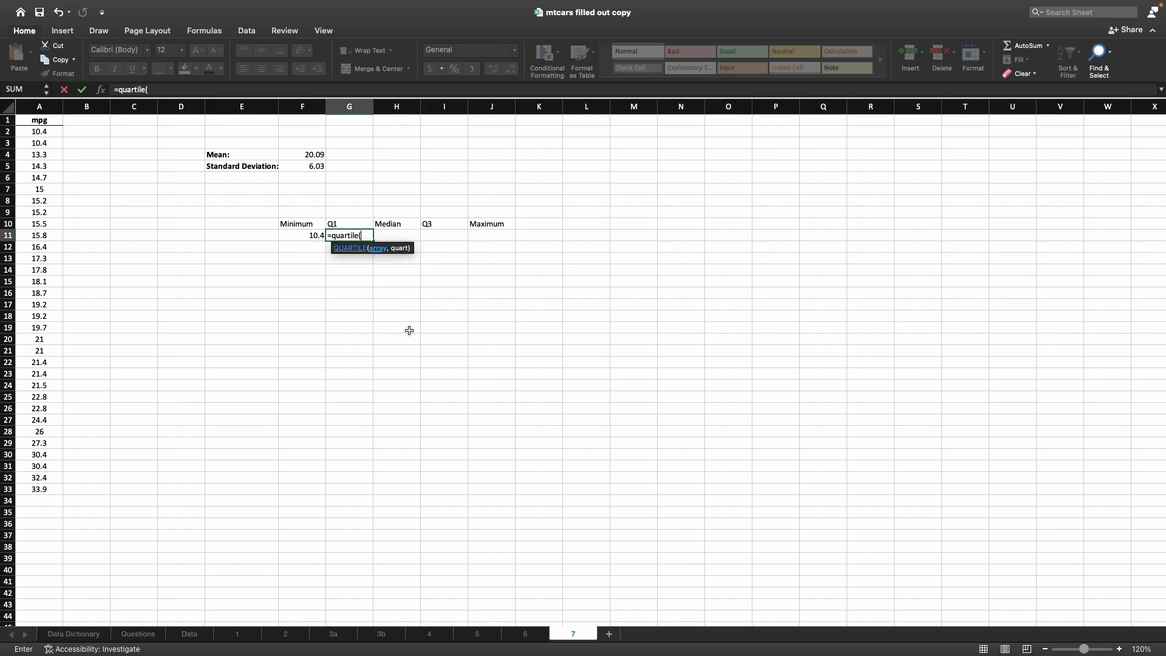
click(48, 130)
drag(49, 130, 36, 486)
text(,)
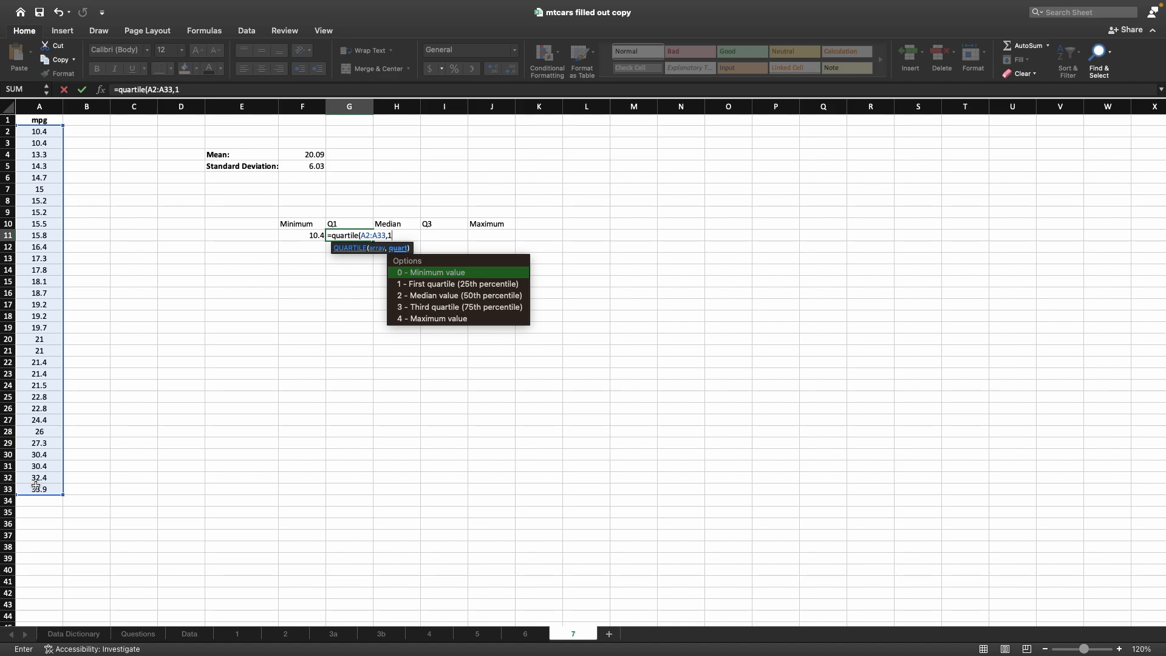
text(1))
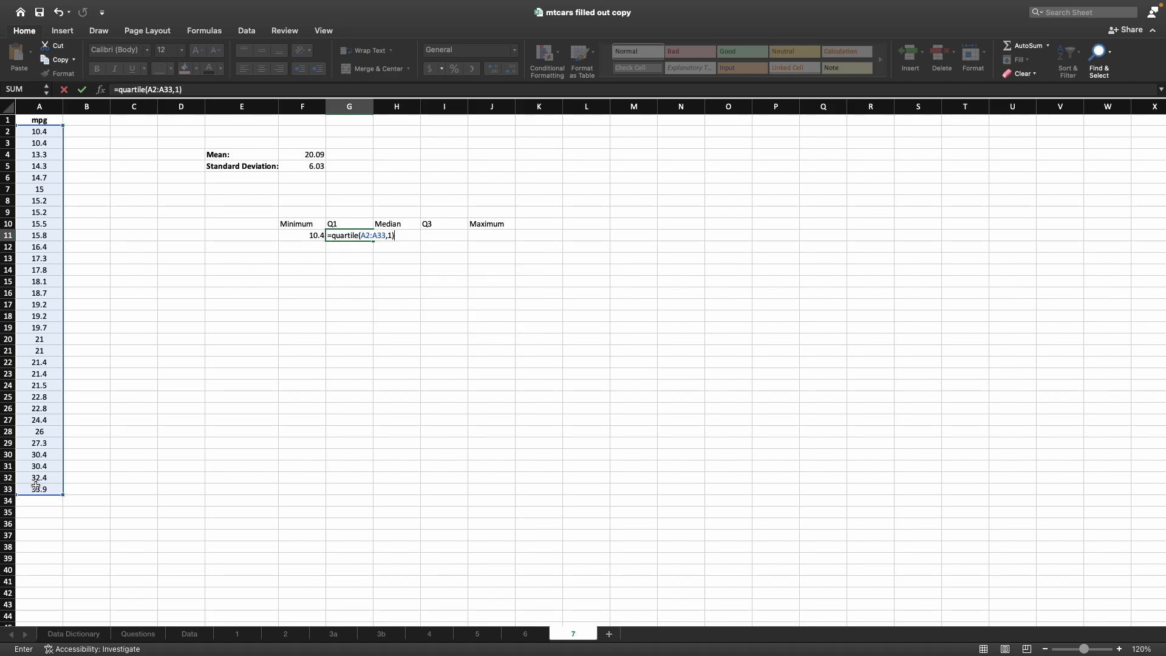
key(Return)
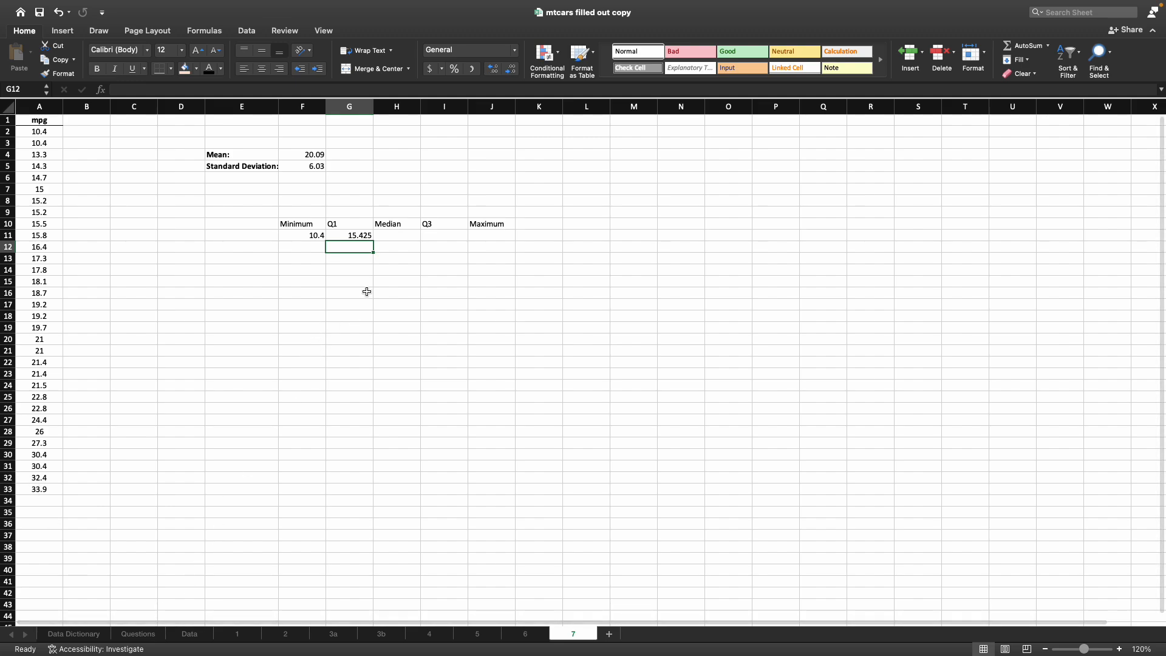
click(349, 235)
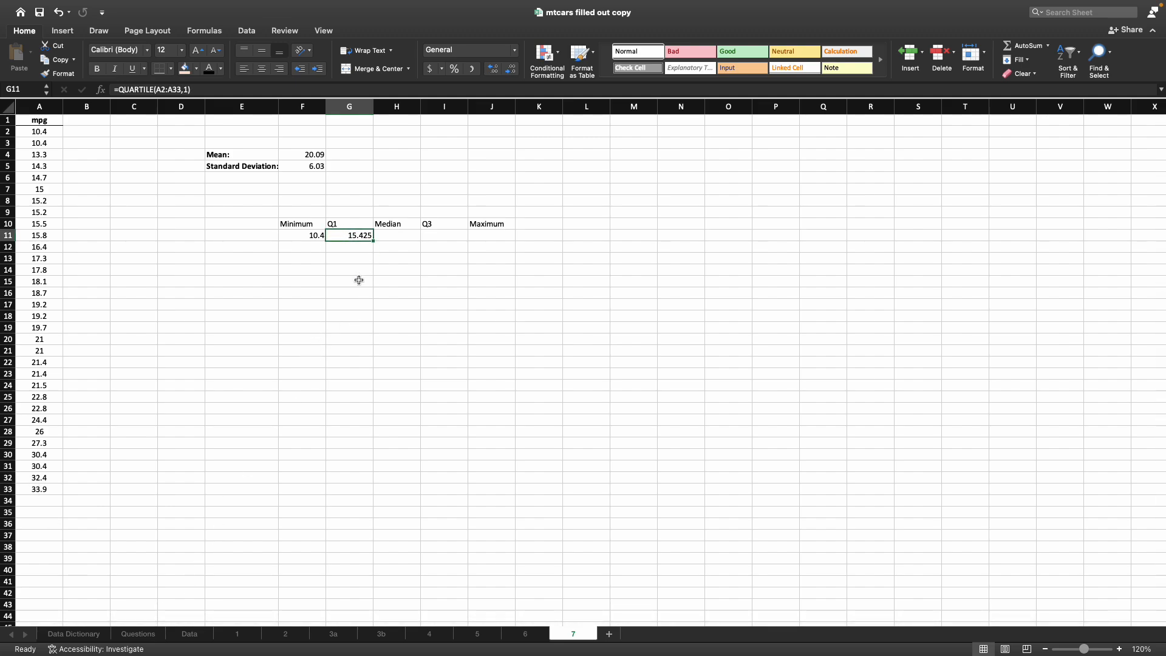
click(199, 90)
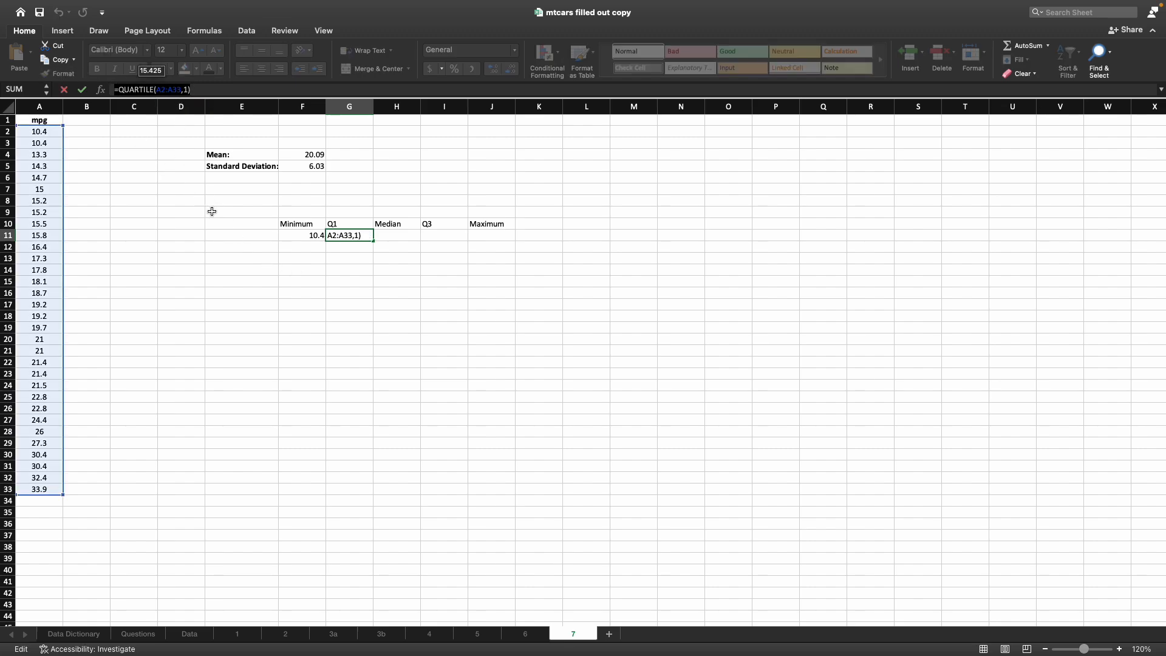
key(Escape)
Calculate the median mpg in H11 with =MEDIAN(A2:A33)
click(400, 233)
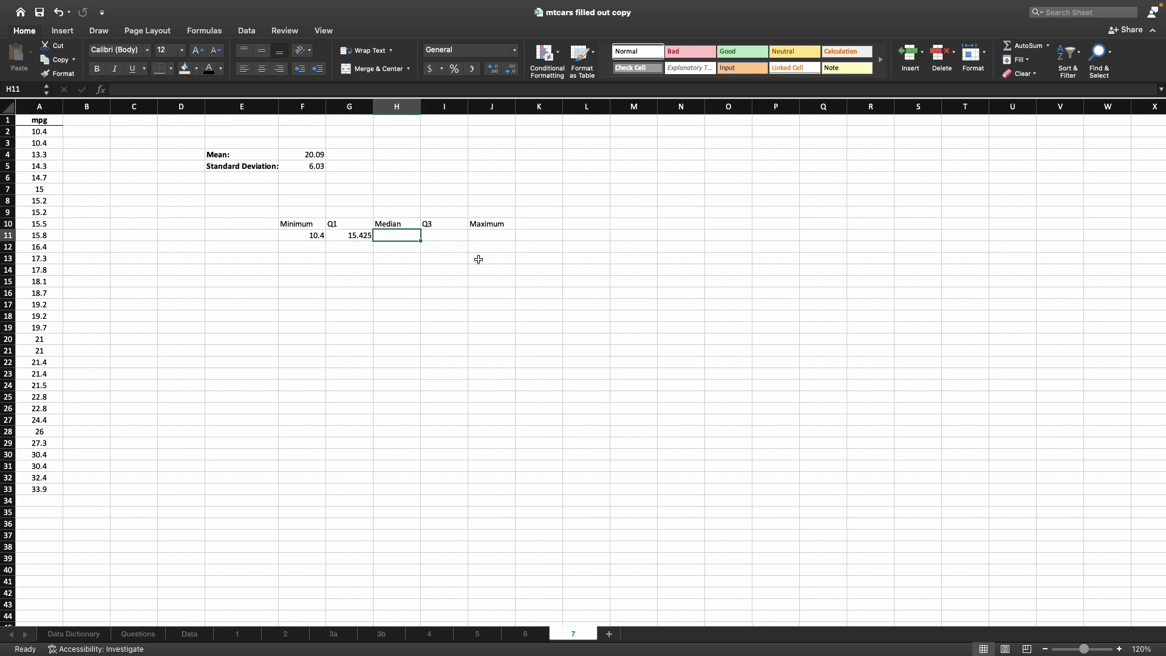
text(=)
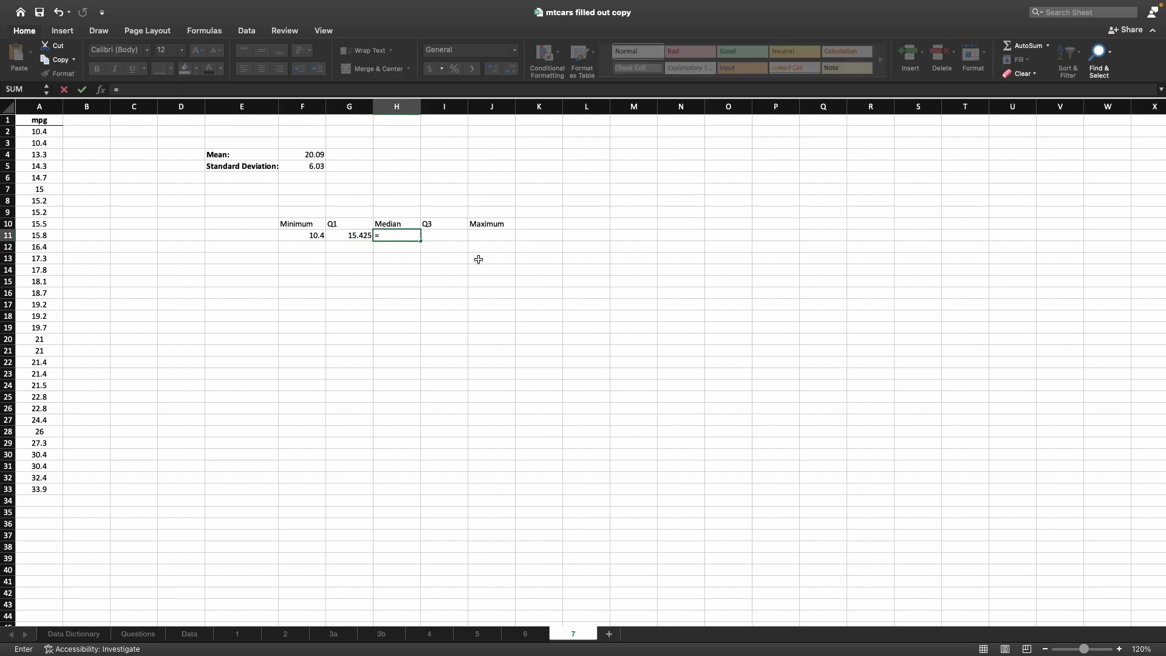
text(med)
key(Tab)
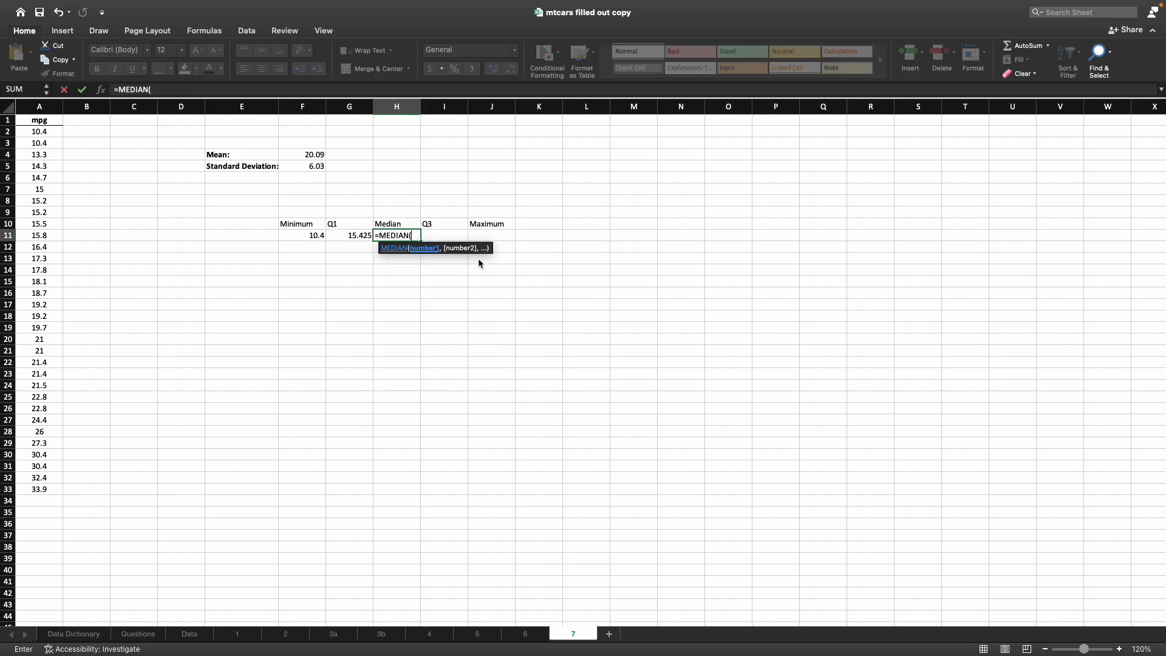
drag(39, 131, 50, 489)
text())
key(Return)
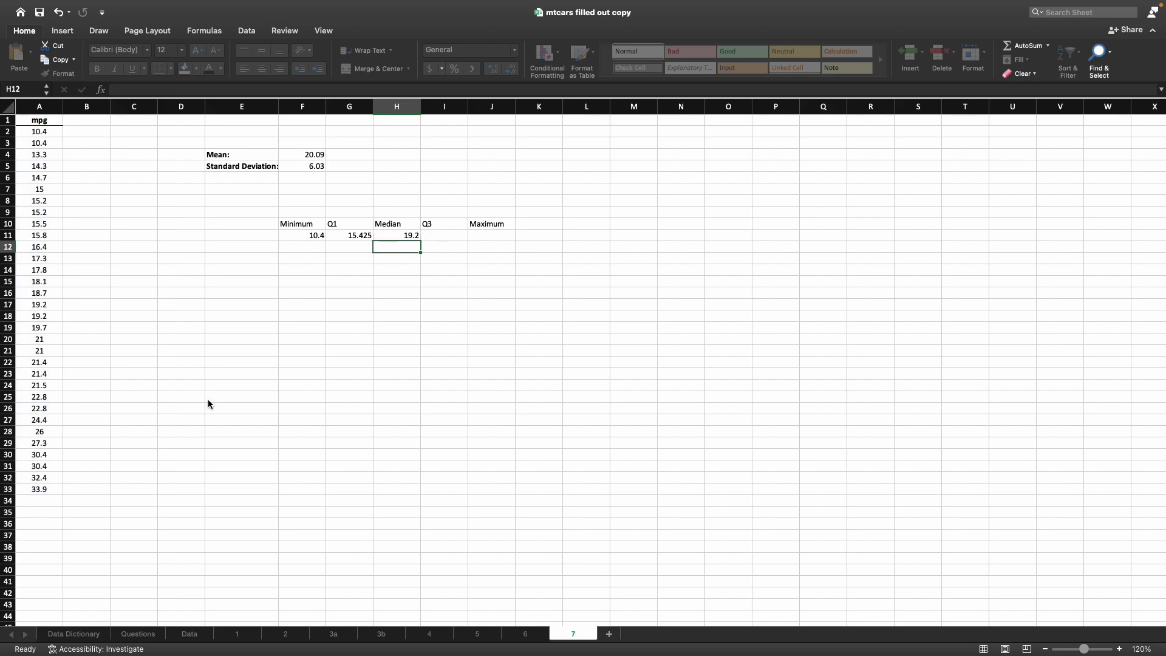
Cross-check the median in H12 with =QUARTILE(A2:A33,2) and compare it with the MEDIAN formula in H11
text(=)
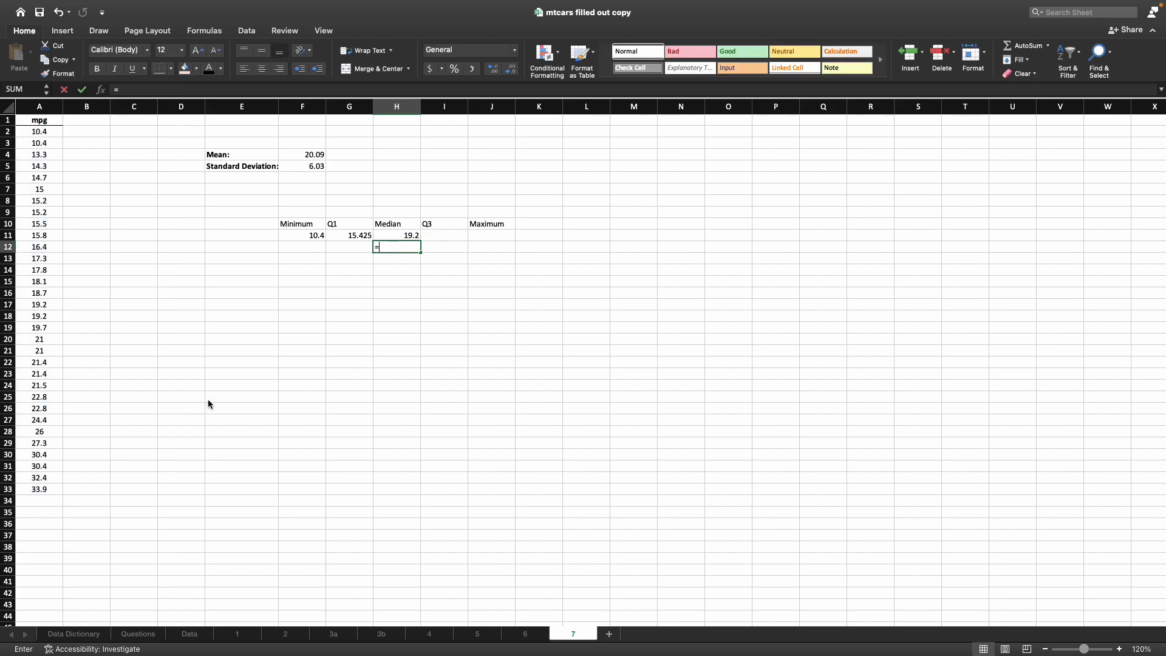
text(qu)
key(Down)
key(Down)
key(Down)
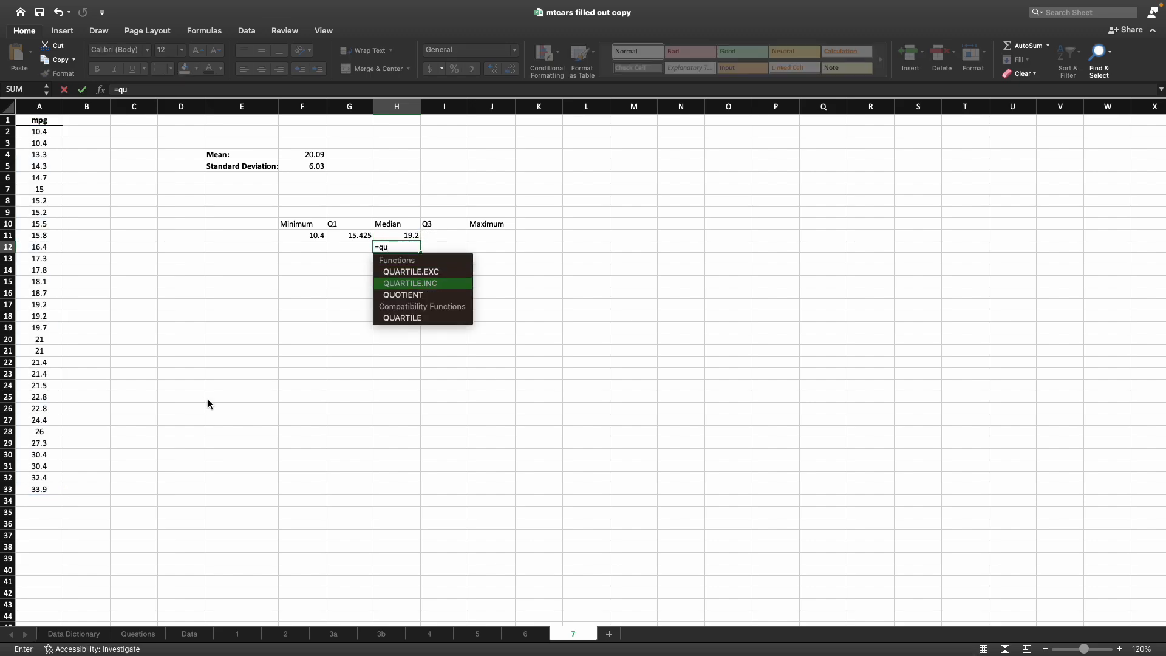
key(Tab)
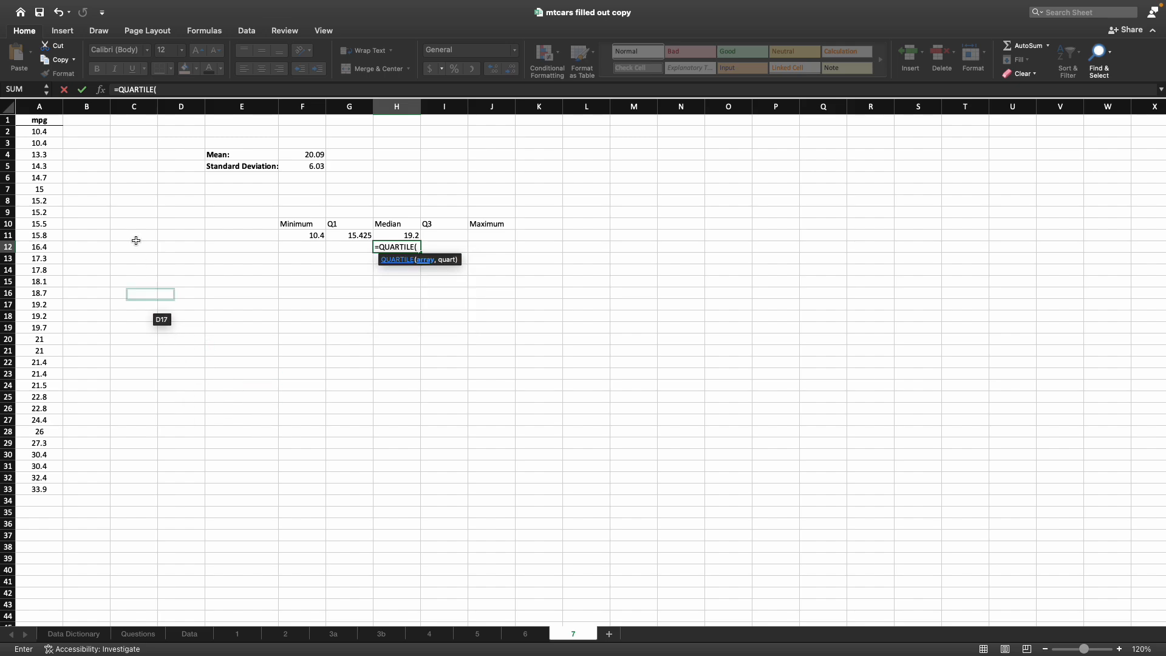
drag(42, 131, 55, 491)
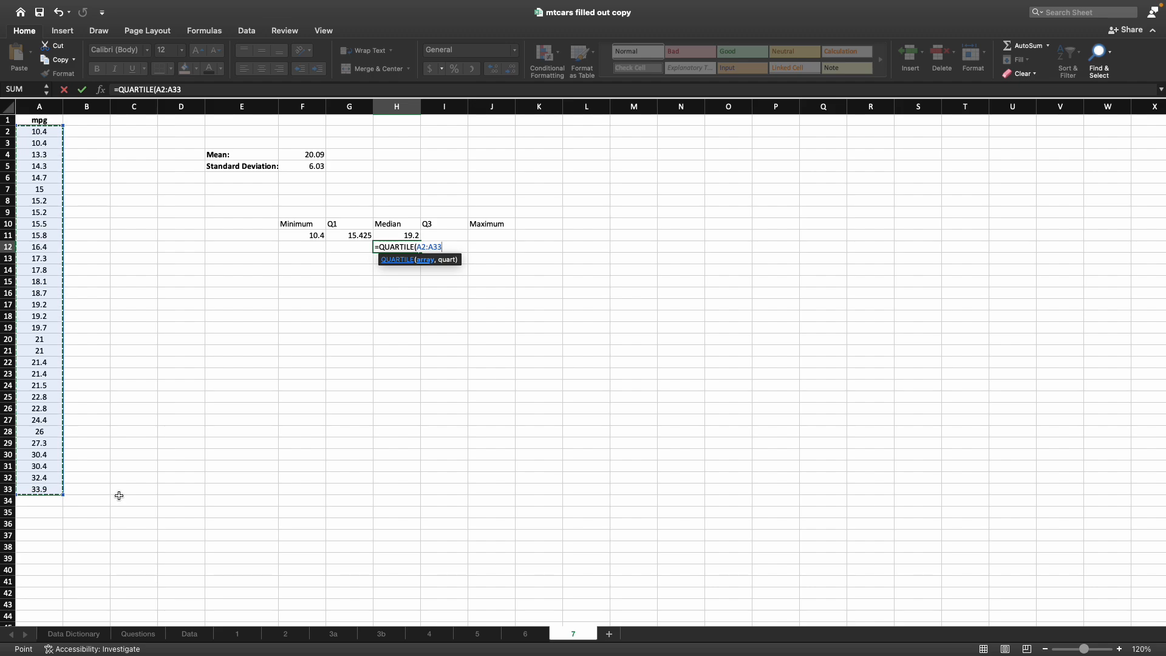
text(,2)
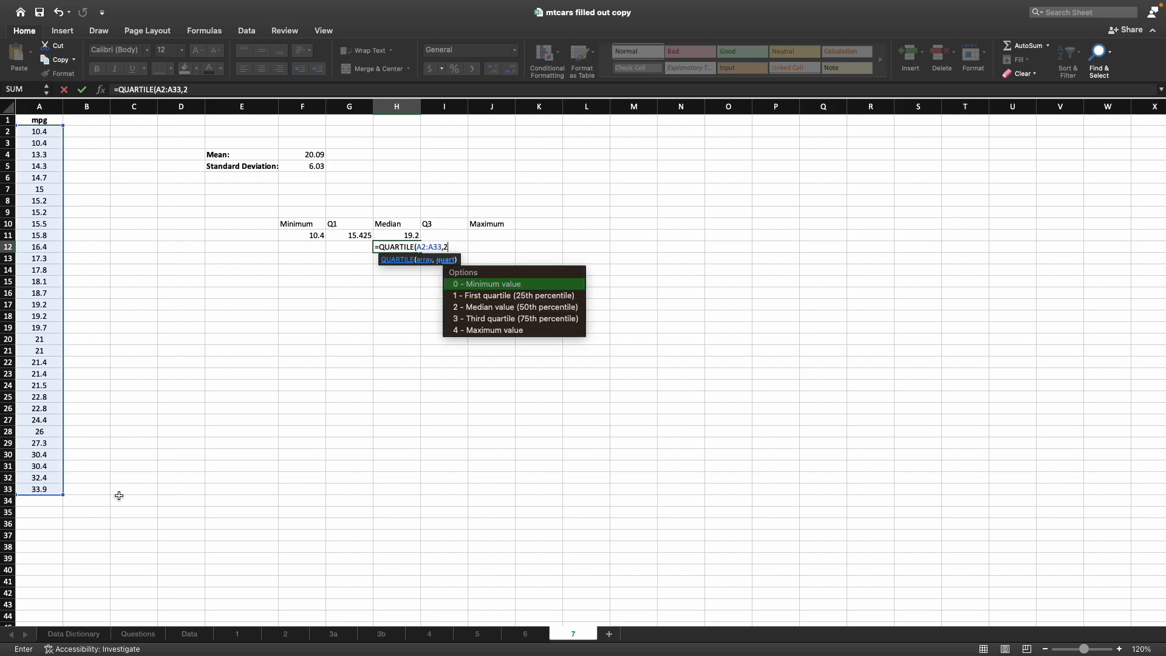
key(Return)
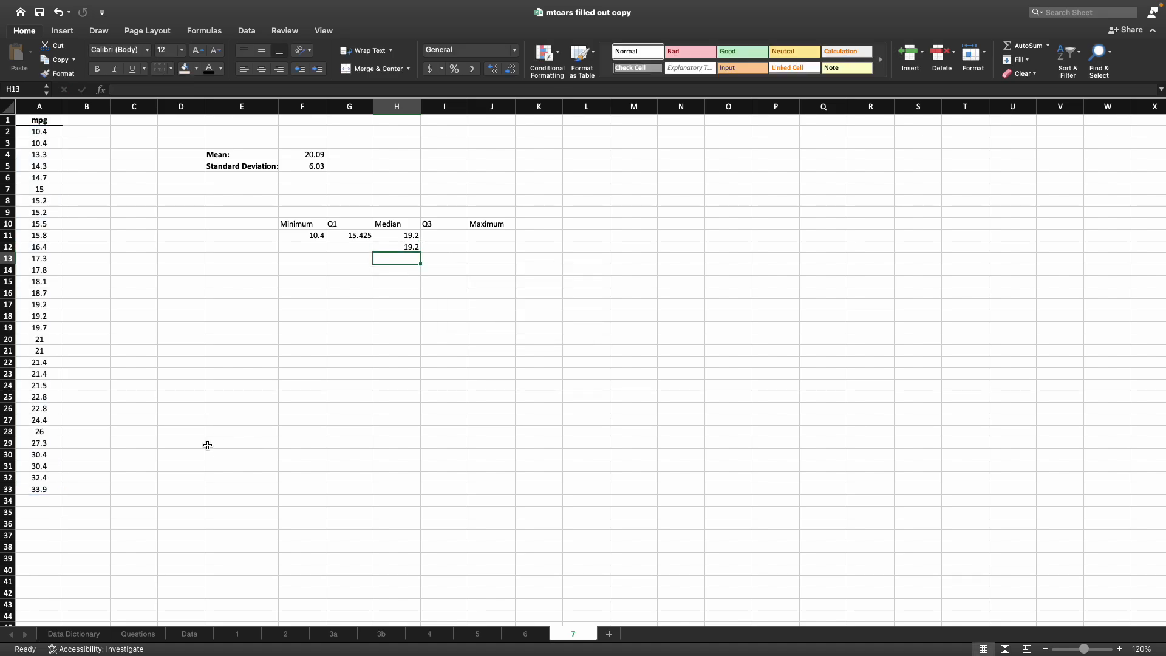
click(397, 237)
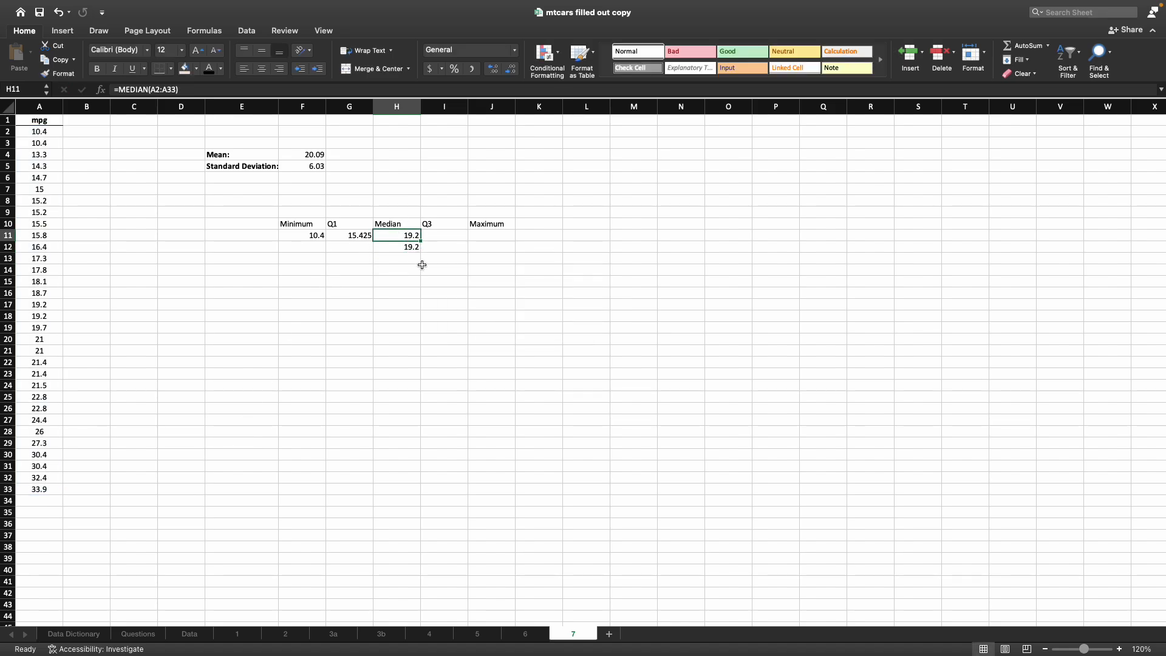
key(Down)
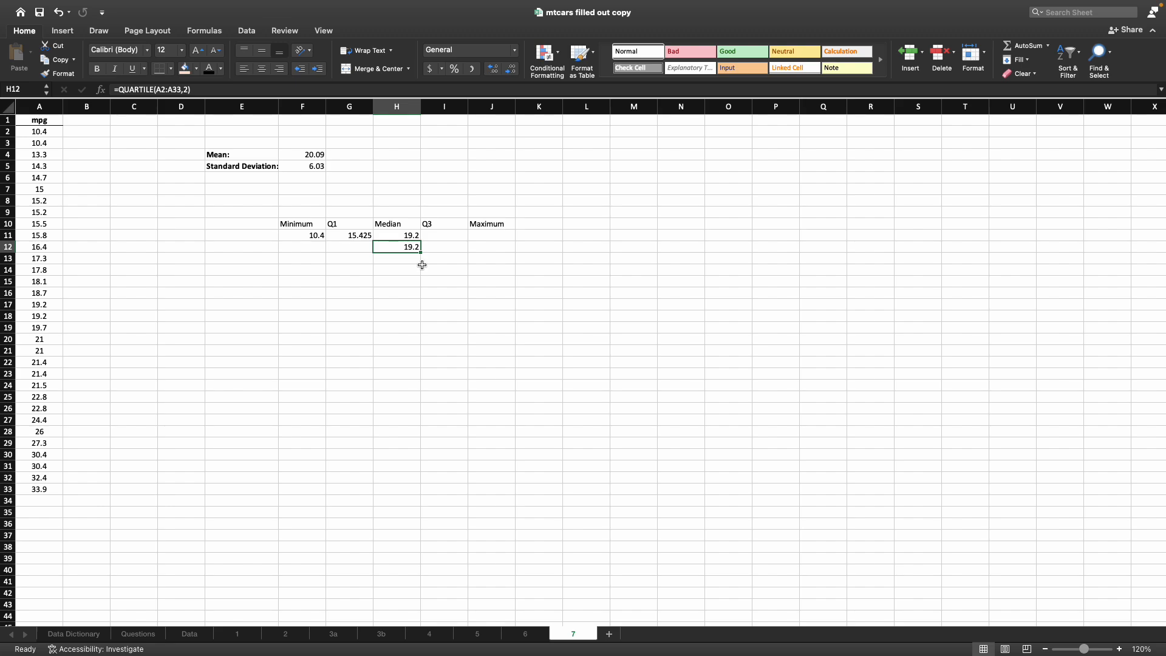
Calculate the third quartile of mpg in I11 with =QUARTILE(A2:A33,3)
key(Up)
key(Right)
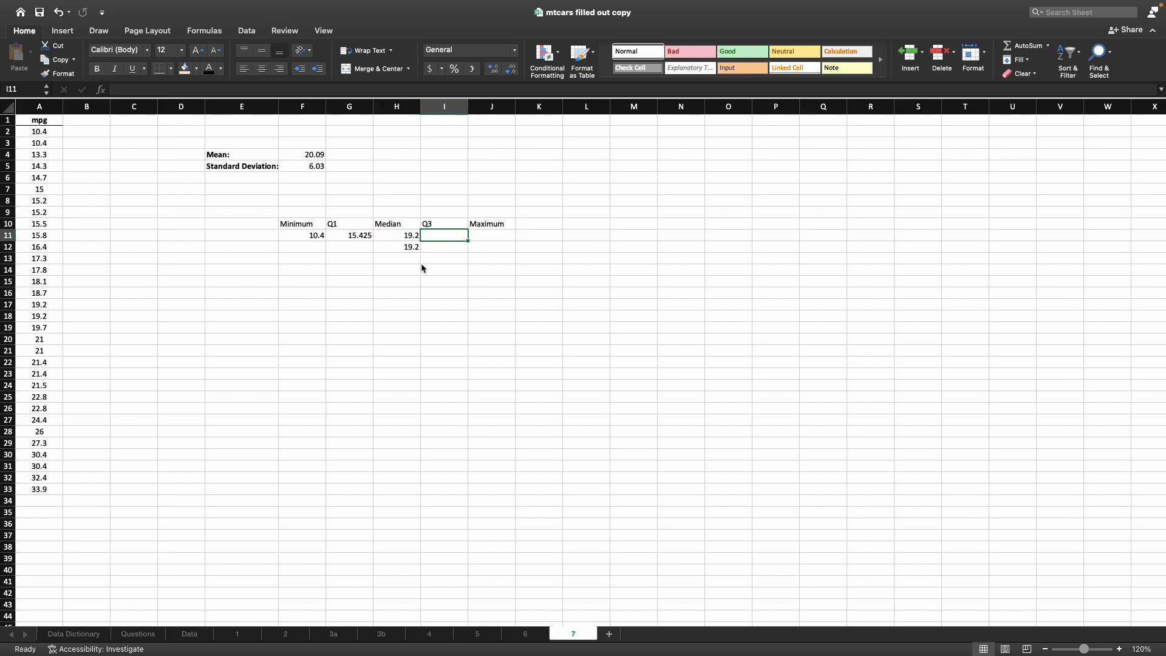
text(=)
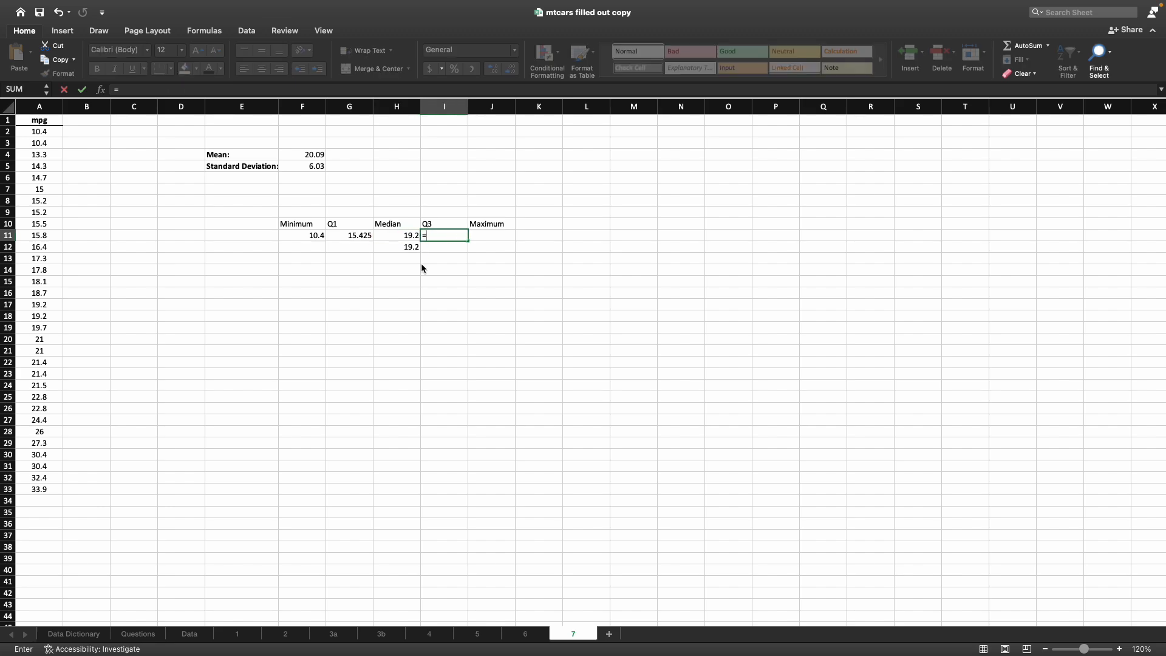
text(quartile()
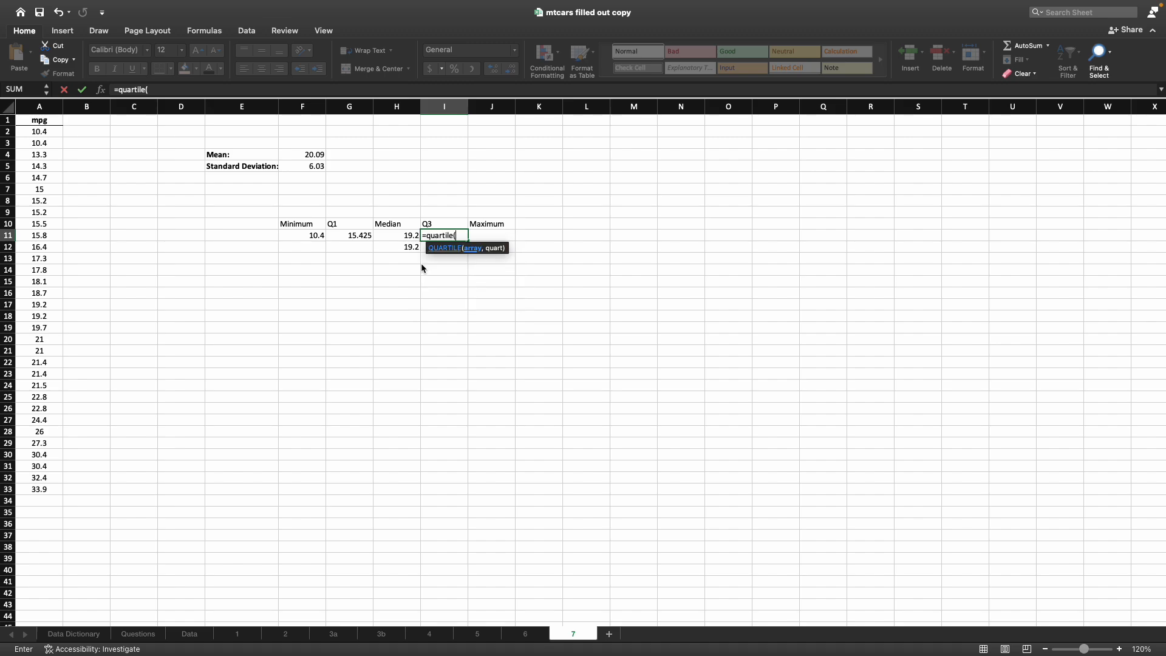
drag(36, 131, 45, 483)
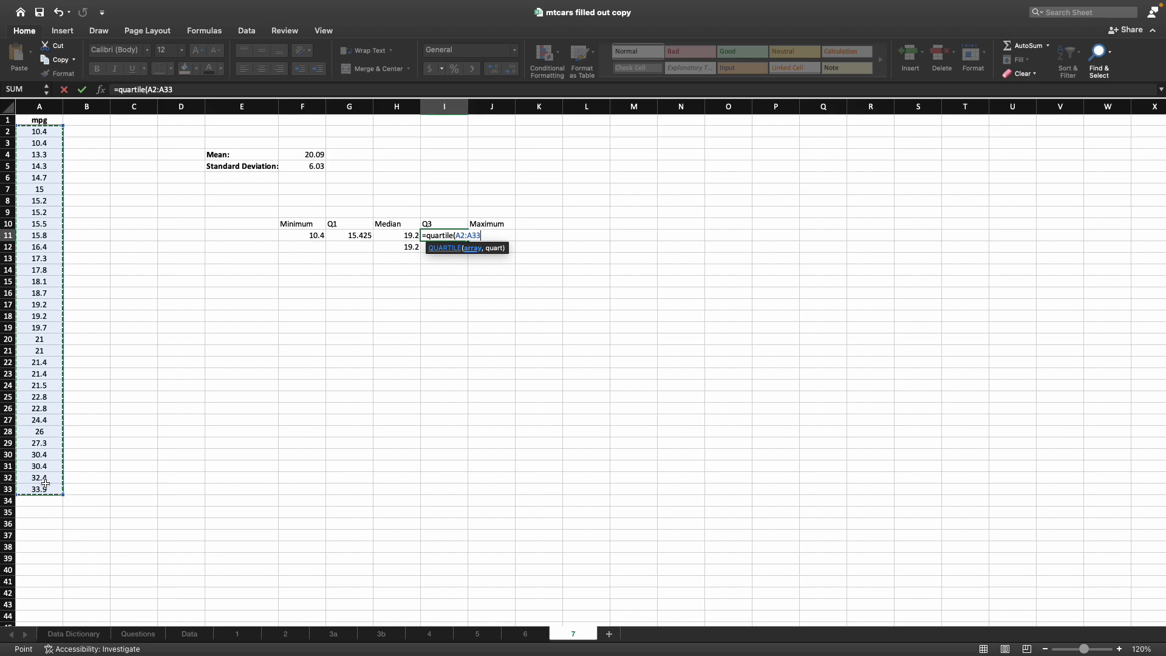
text(,)
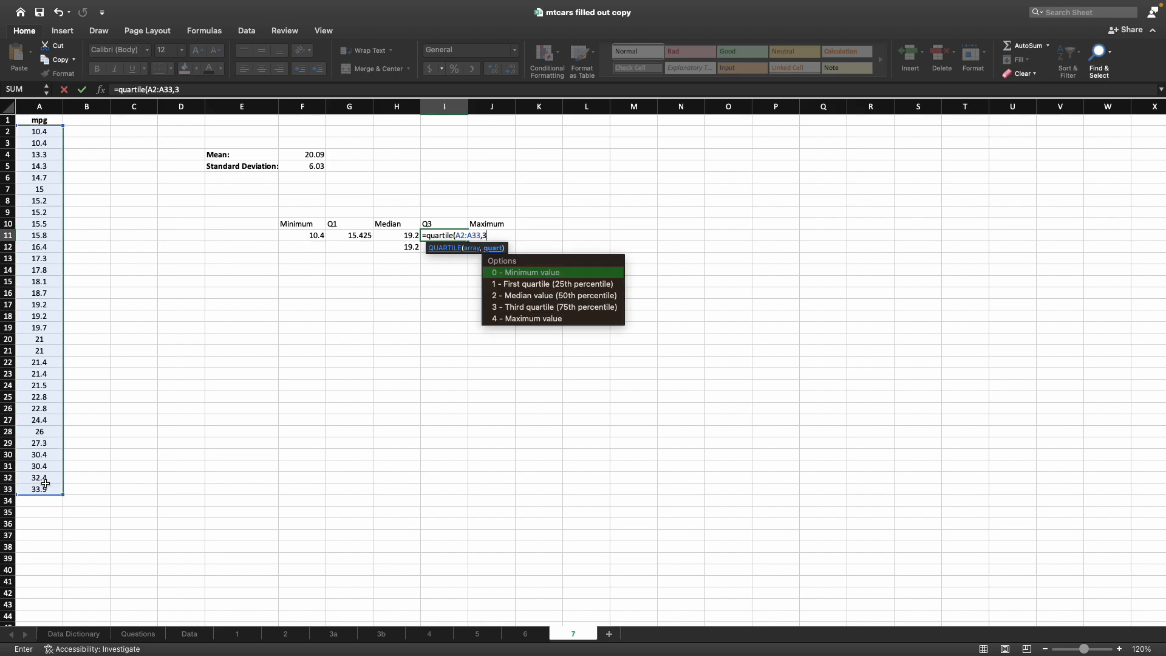
text(3))
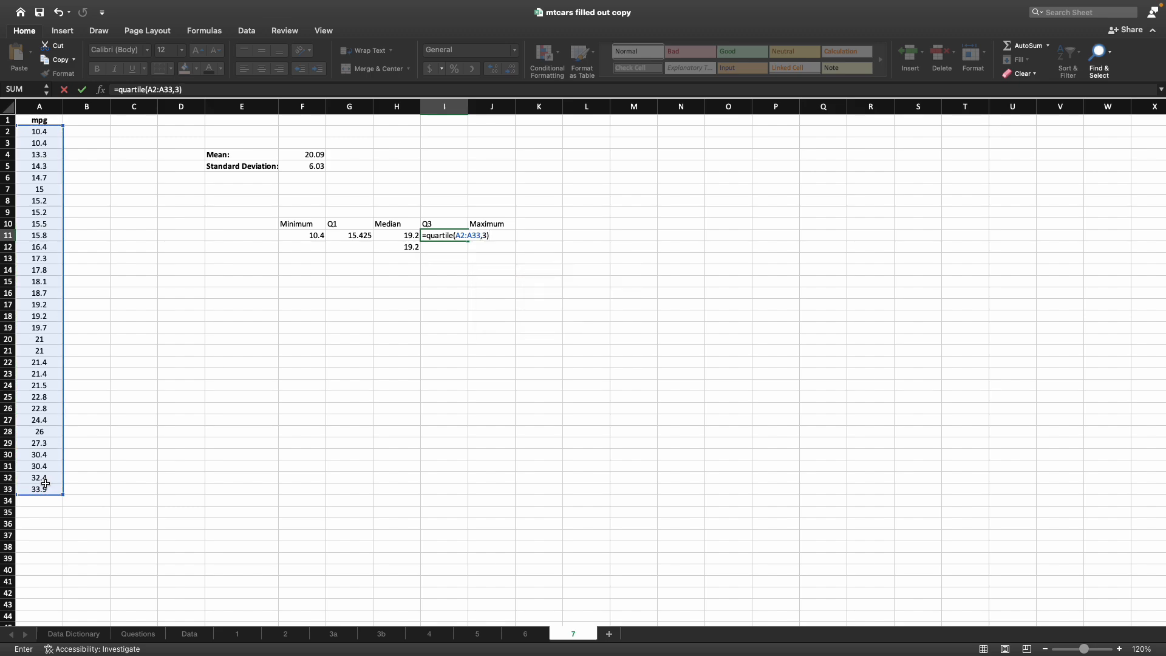
key(Return)
key(Up)
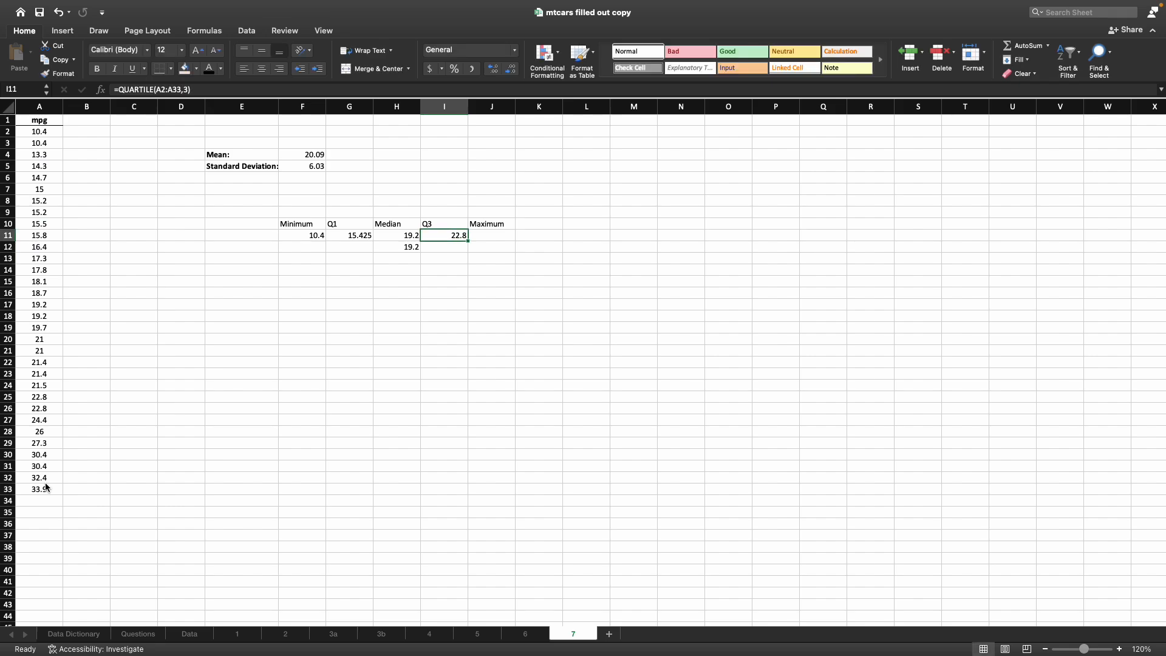
Calculate the maximum mpg in J11 with =MAX(A2:A33) and check it against the last sorted value in A33
key(Right)
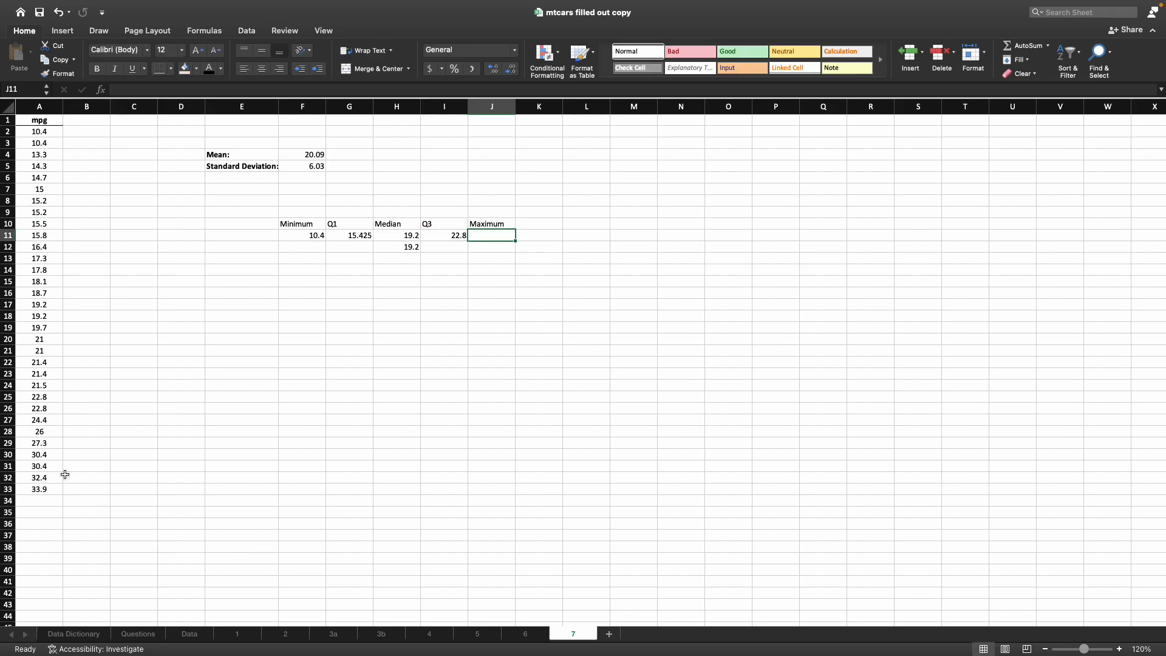
drag(53, 492, 189, 490)
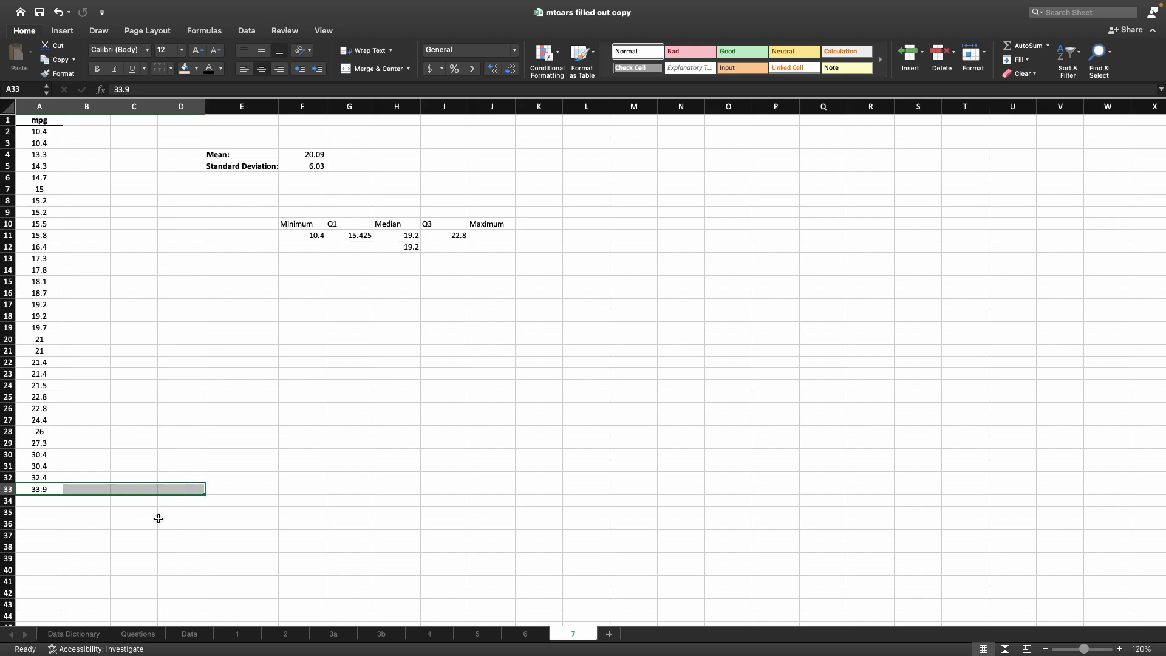
click(485, 235)
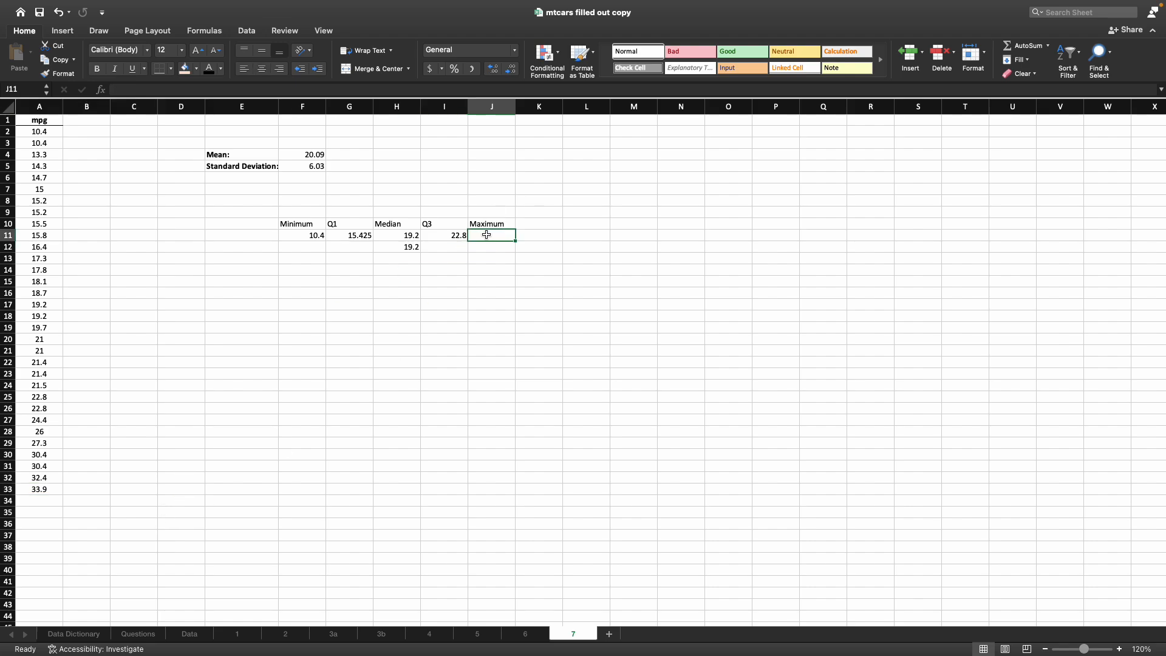
text(=ma)
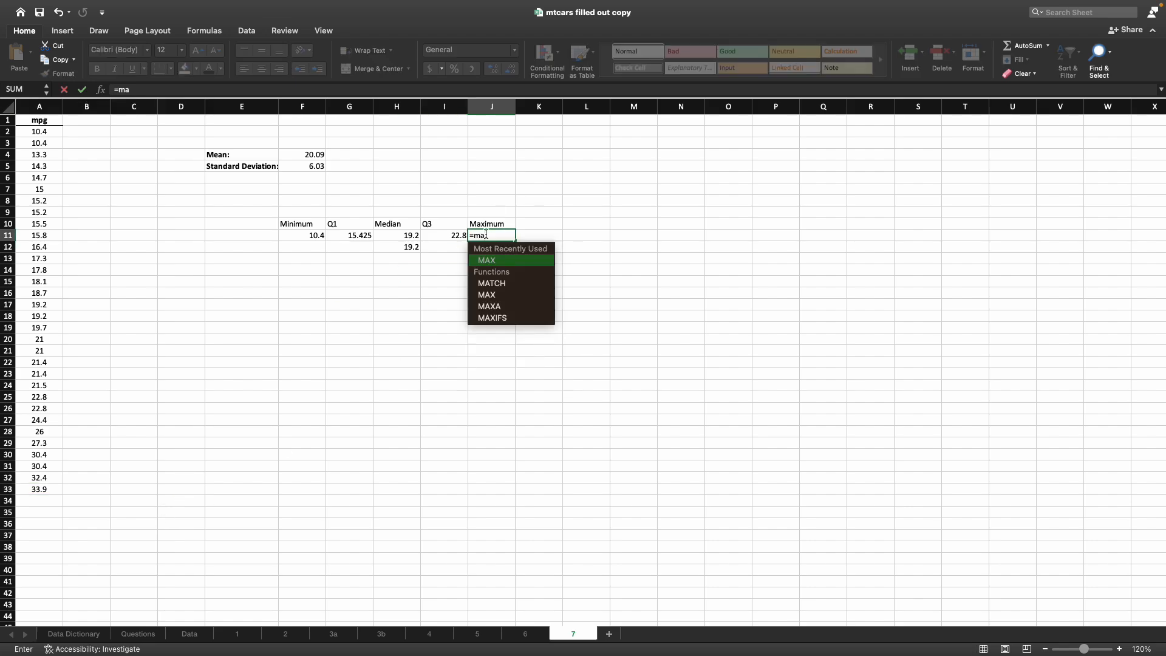
text(x()
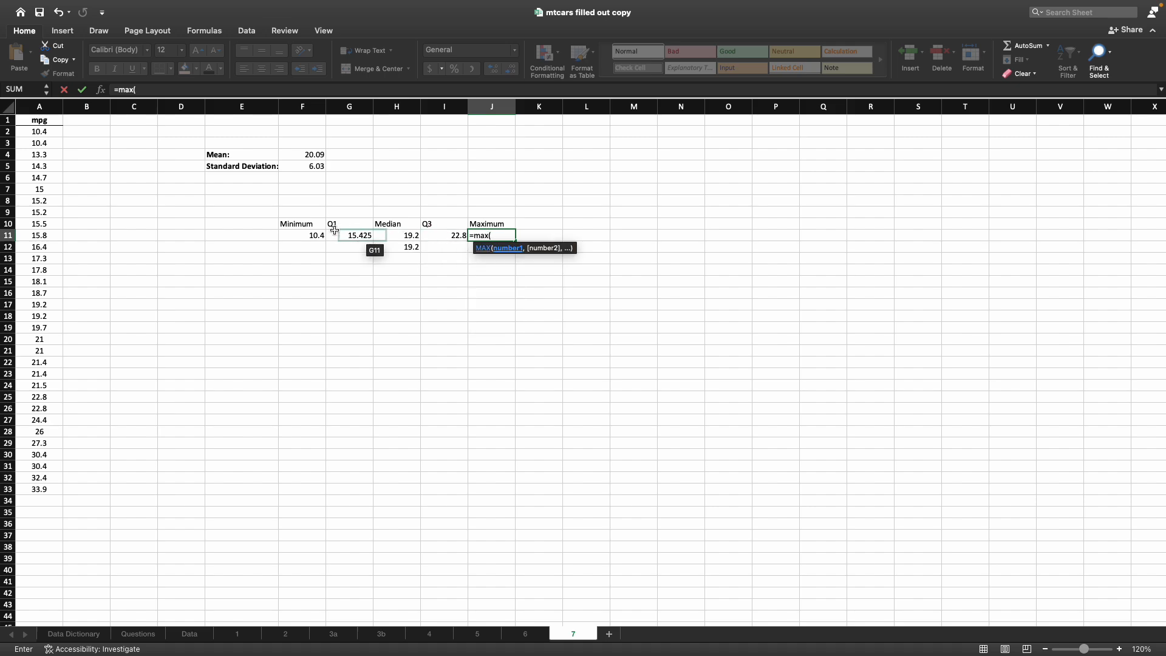
drag(56, 130, 56, 487)
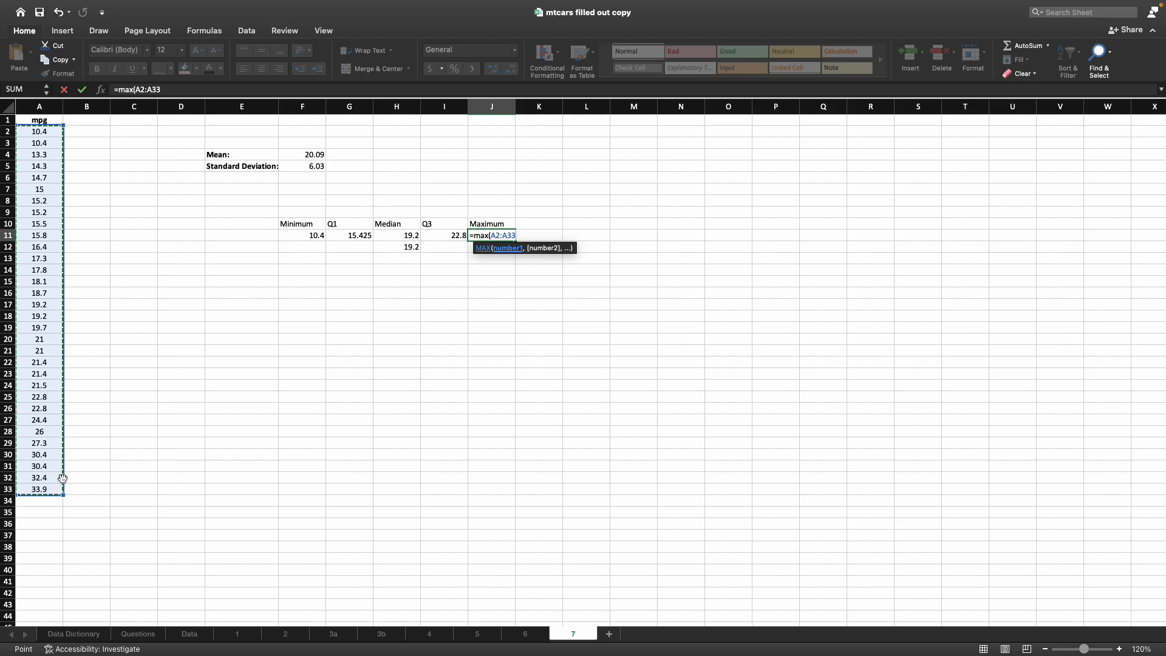
text())
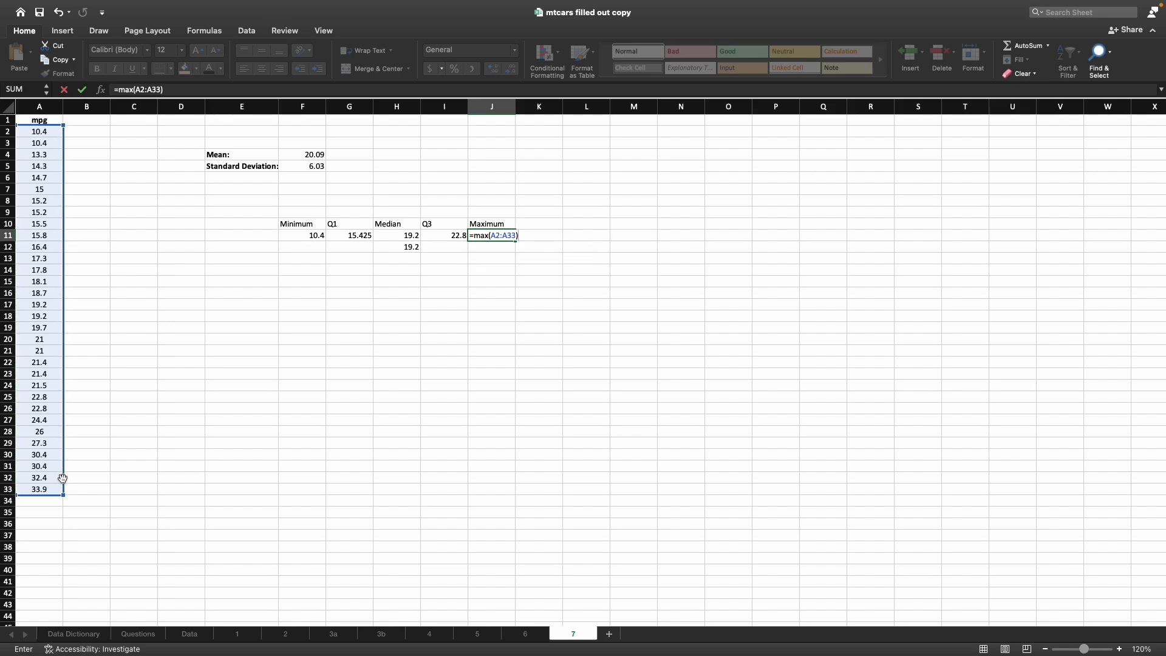
key(Return)
click(60, 488)
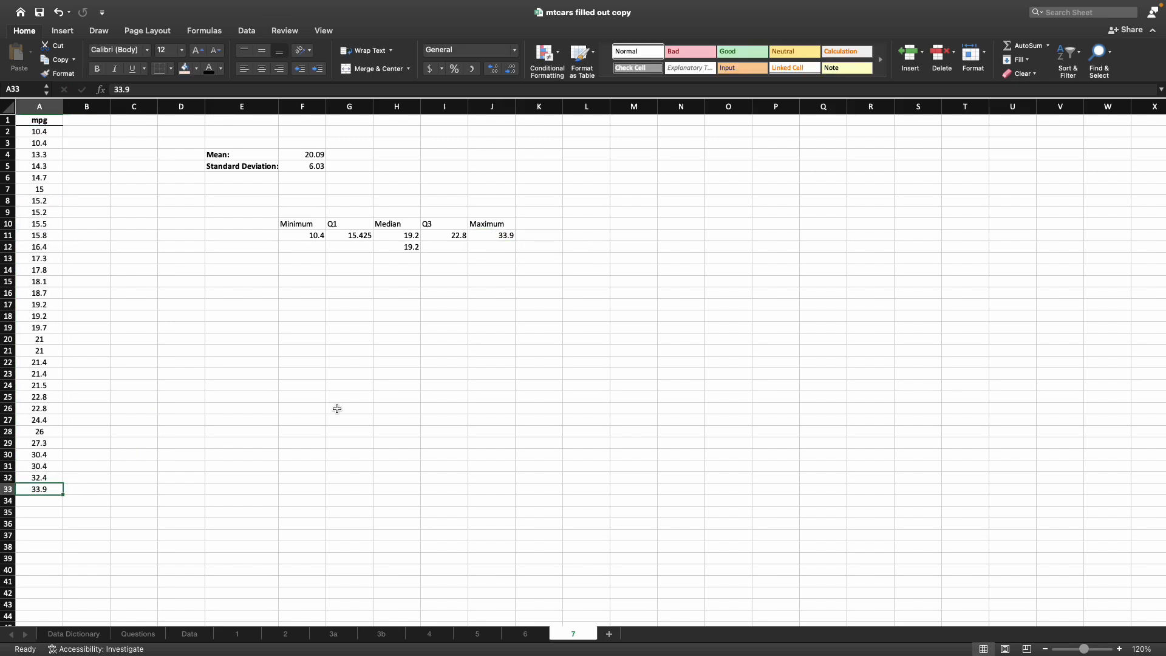
Delete the duplicate median check formula from cell H12
click(435, 330)
click(391, 247)
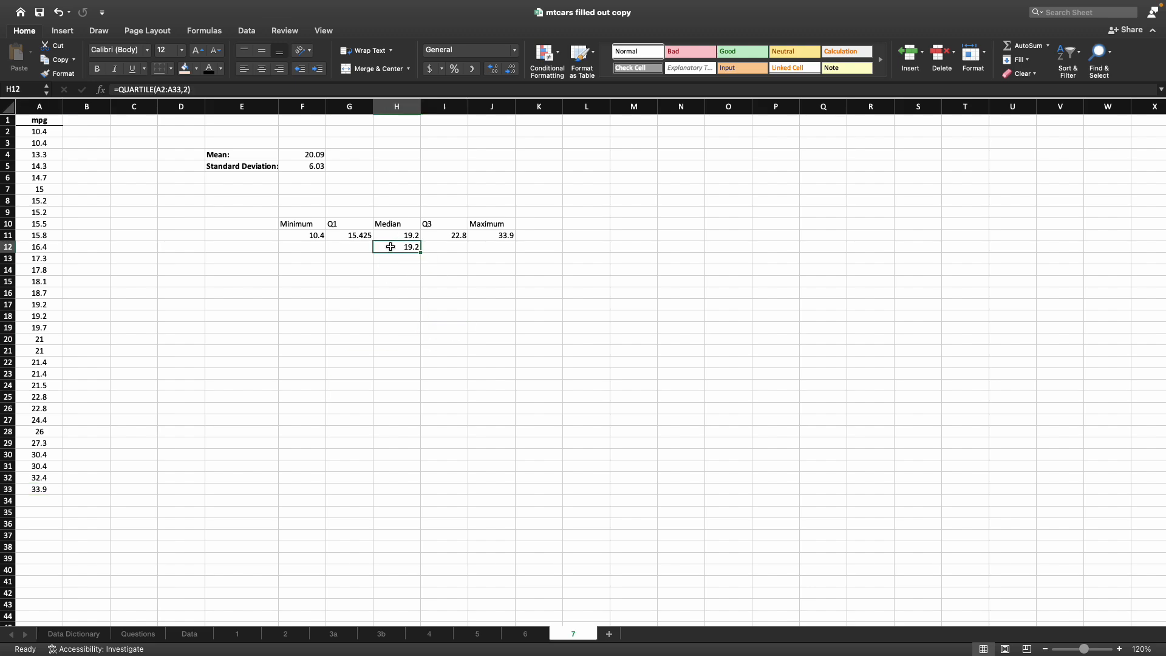
key(Delete)
click(392, 290)
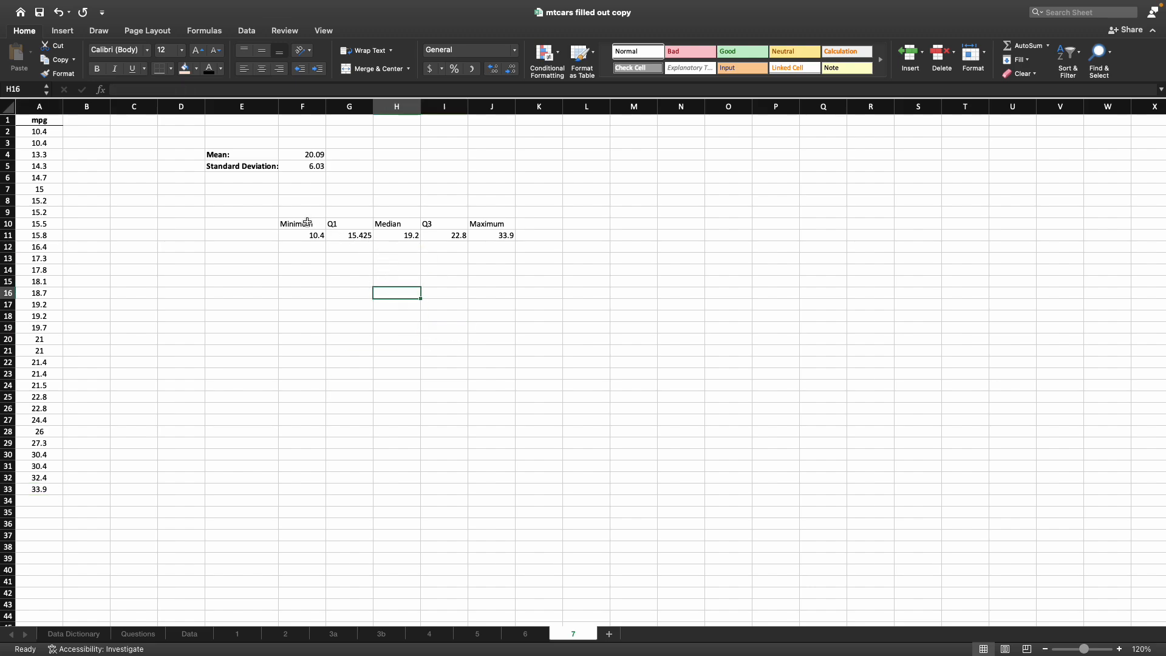
Center the five-number summary labels and values in F10:J11
drag(308, 223, 444, 222)
click(438, 291)
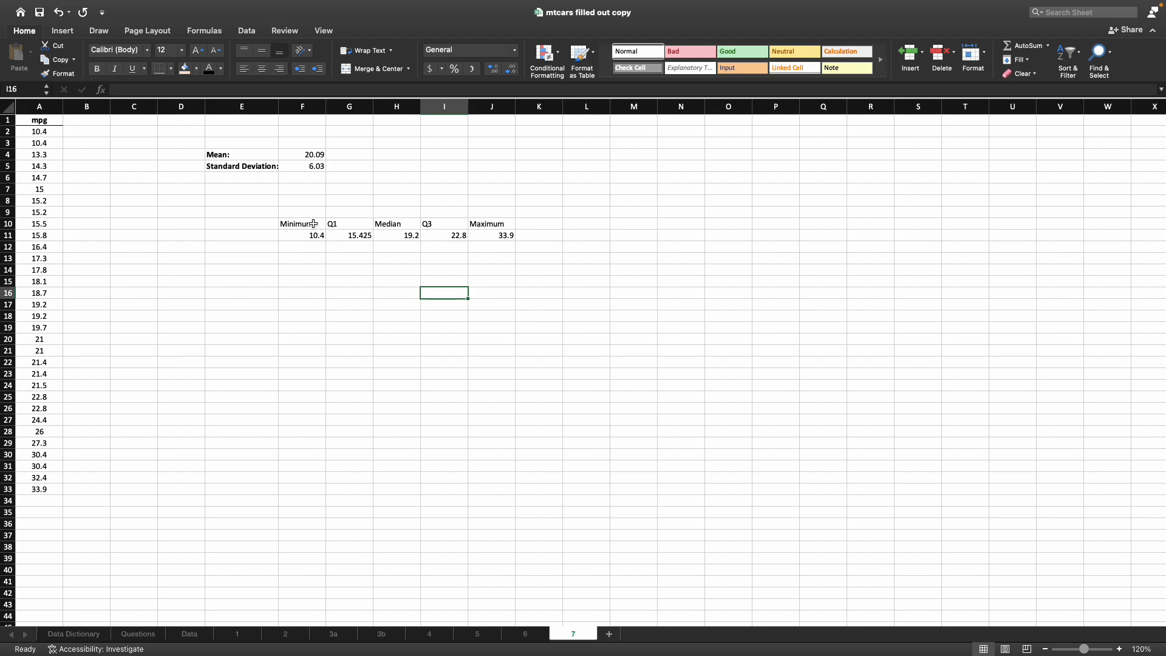
drag(313, 224, 486, 234)
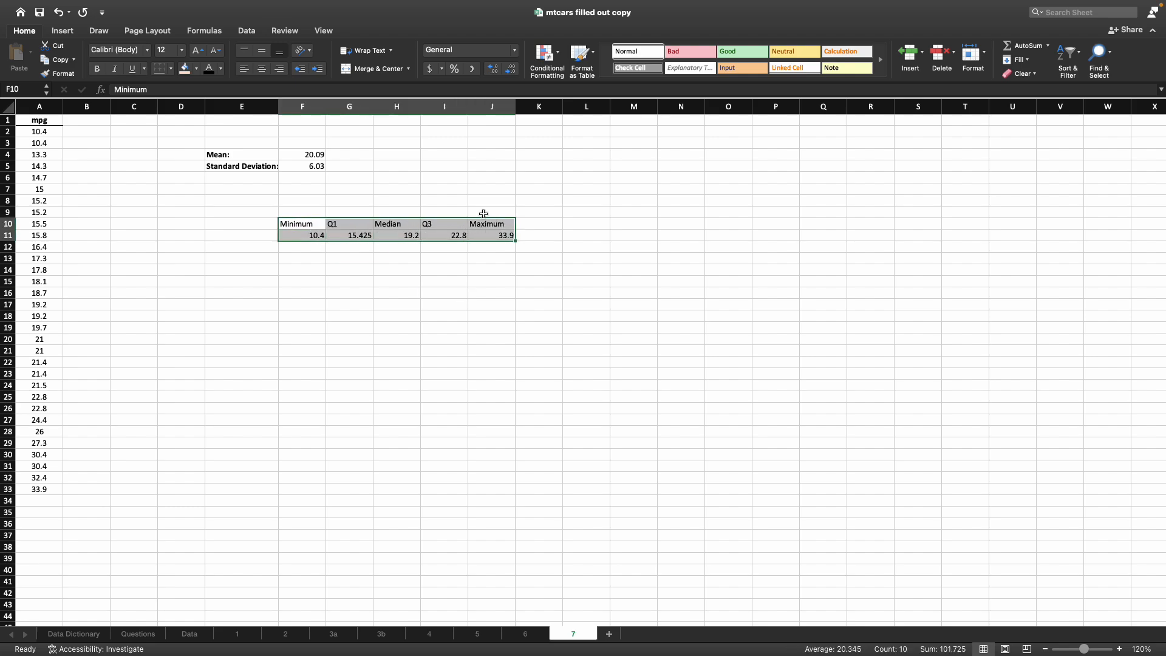
click(260, 71)
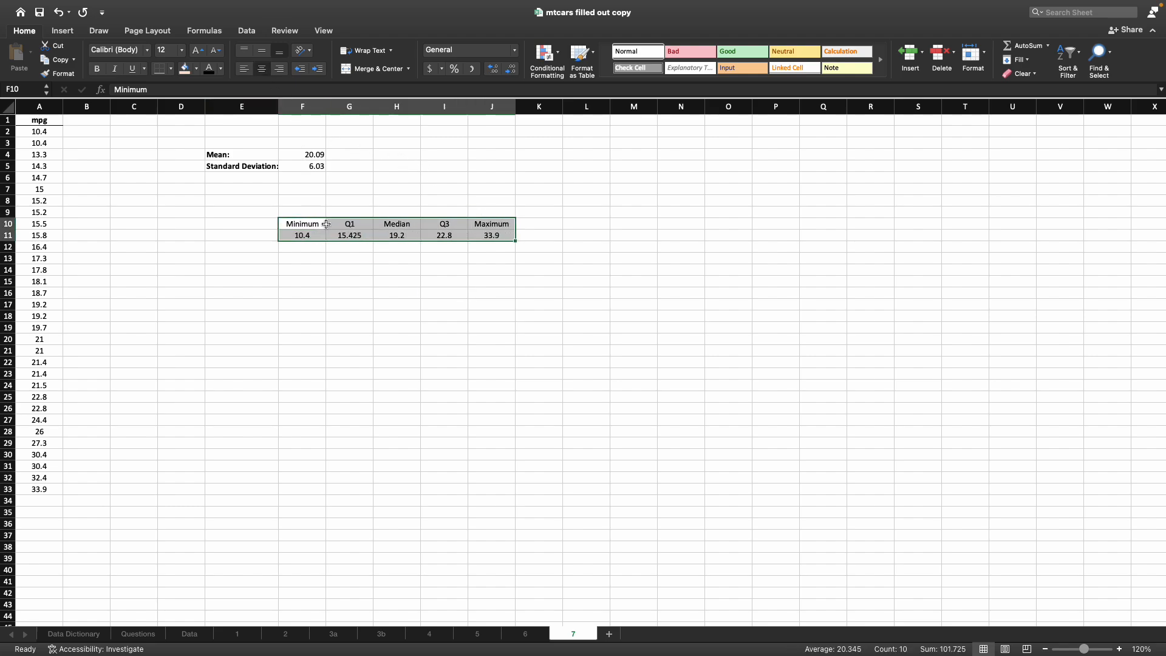
Add a bottom border under the summary labels in F10:J10
drag(309, 221, 464, 223)
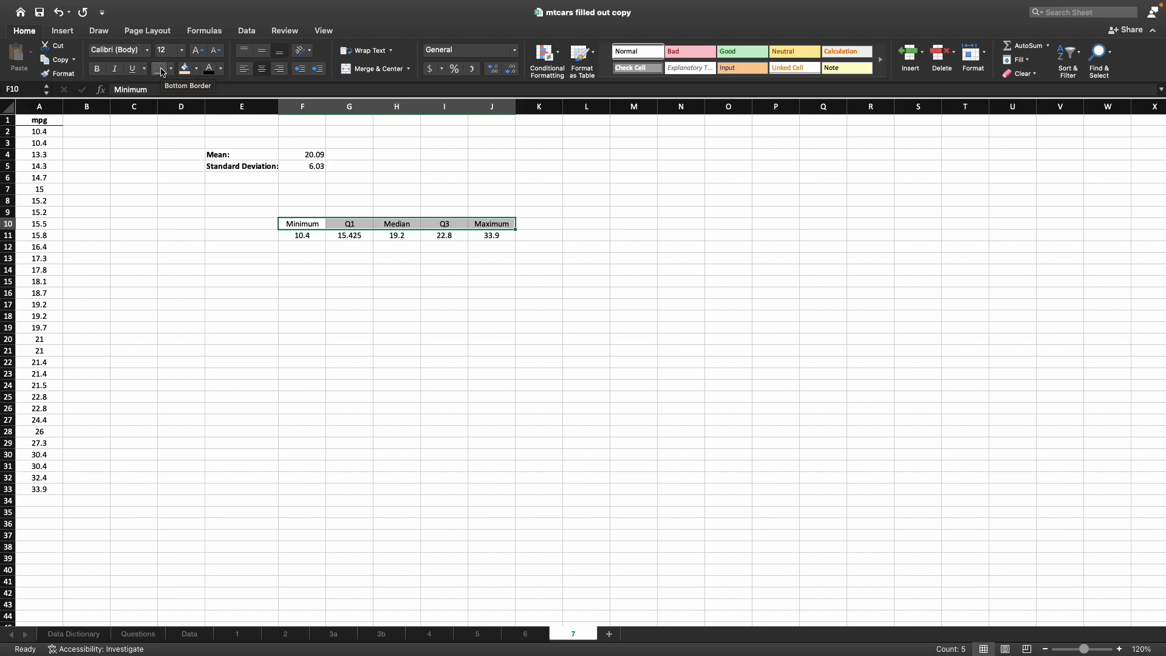
click(162, 72)
click(358, 318)
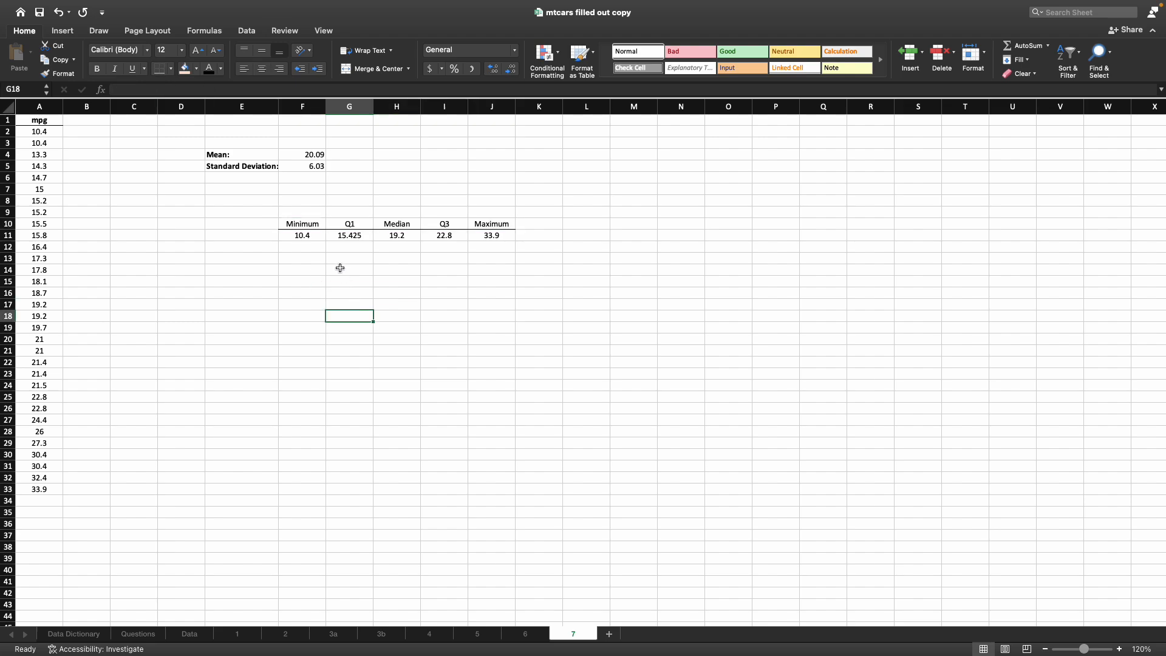
Apply outside borders around the summary table F10:J11
drag(308, 222, 492, 237)
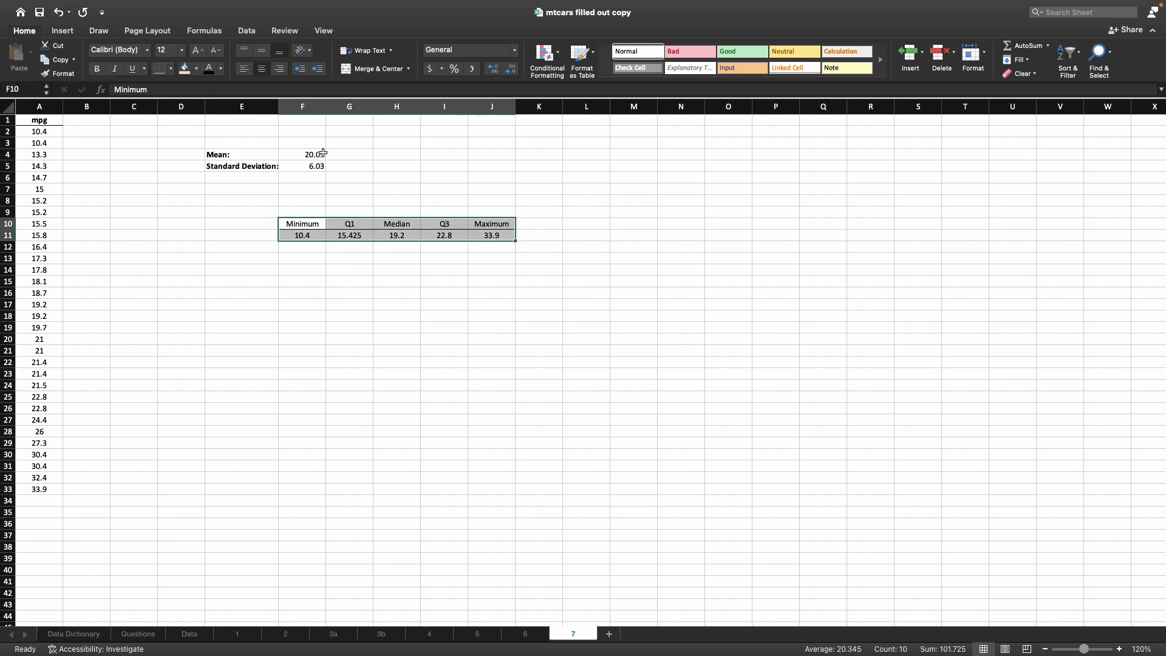
click(171, 68)
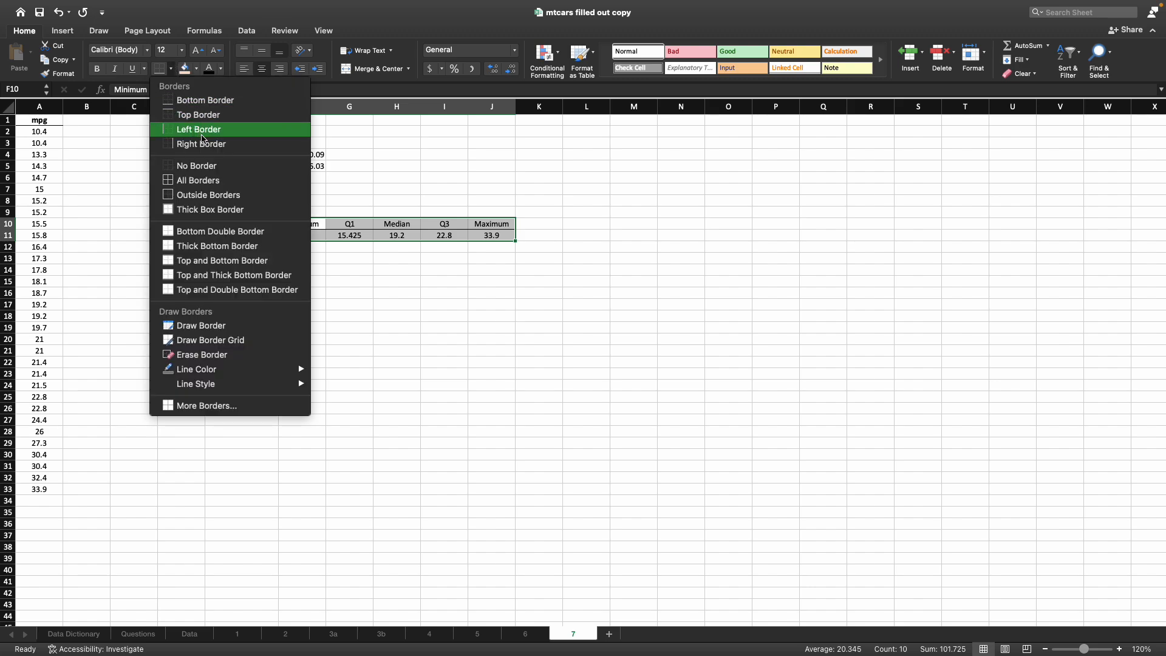
click(246, 196)
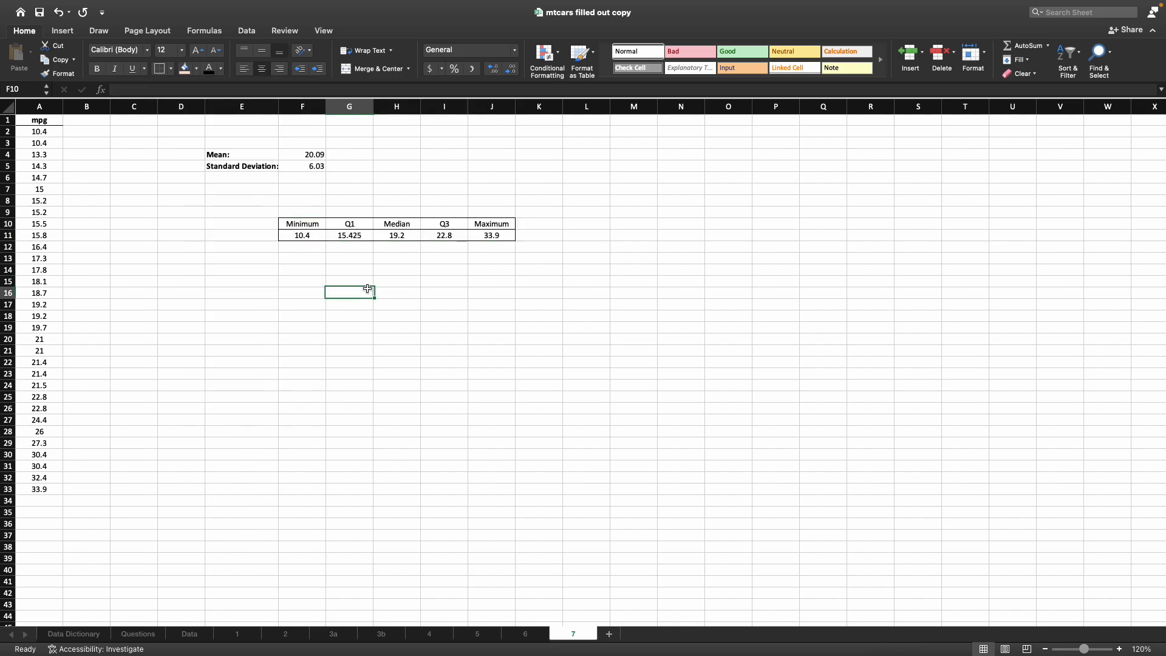
click(367, 290)
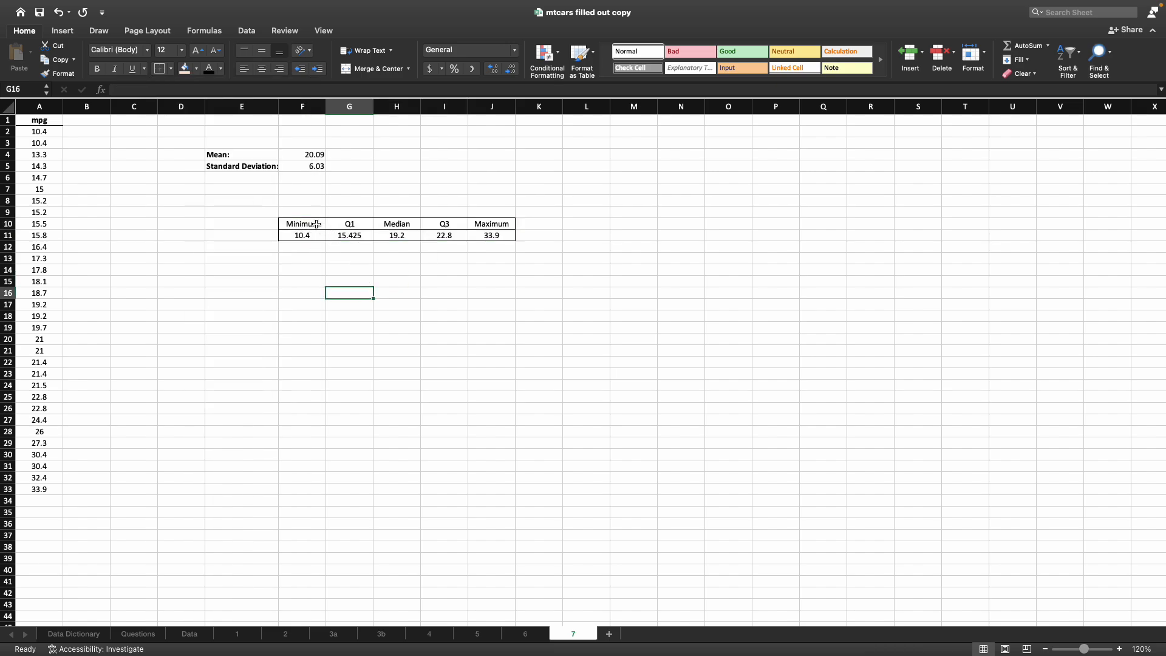
In the cell border formatting for F10:J11, add thin inside lines between the cells
drag(318, 227, 465, 233)
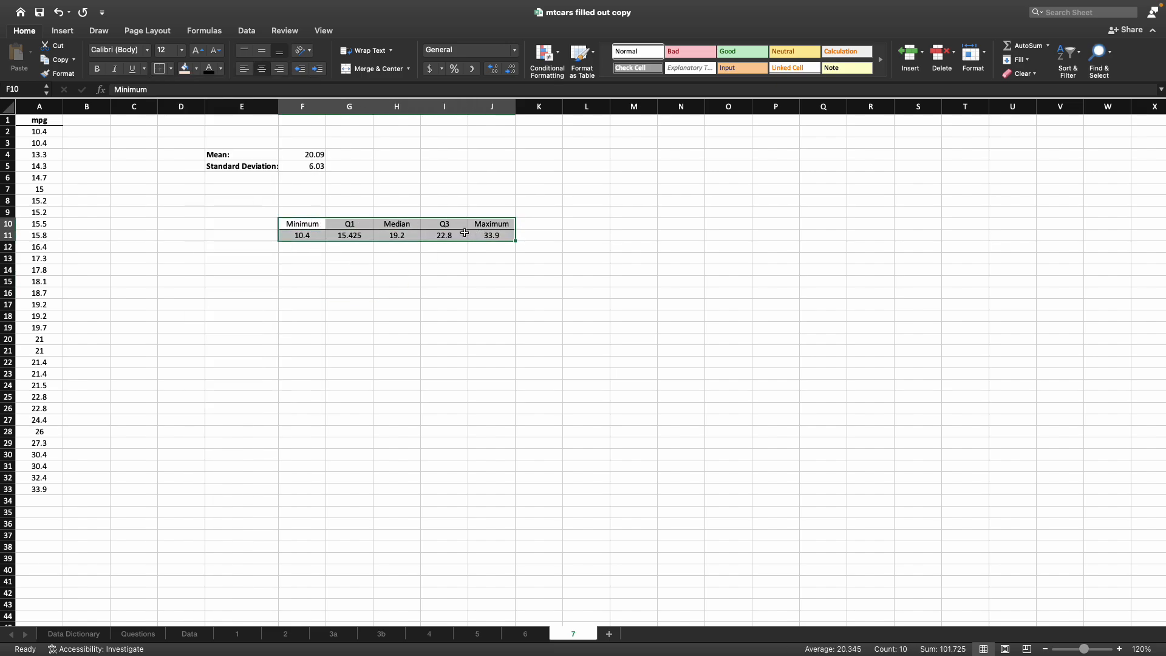
right_click(378, 234)
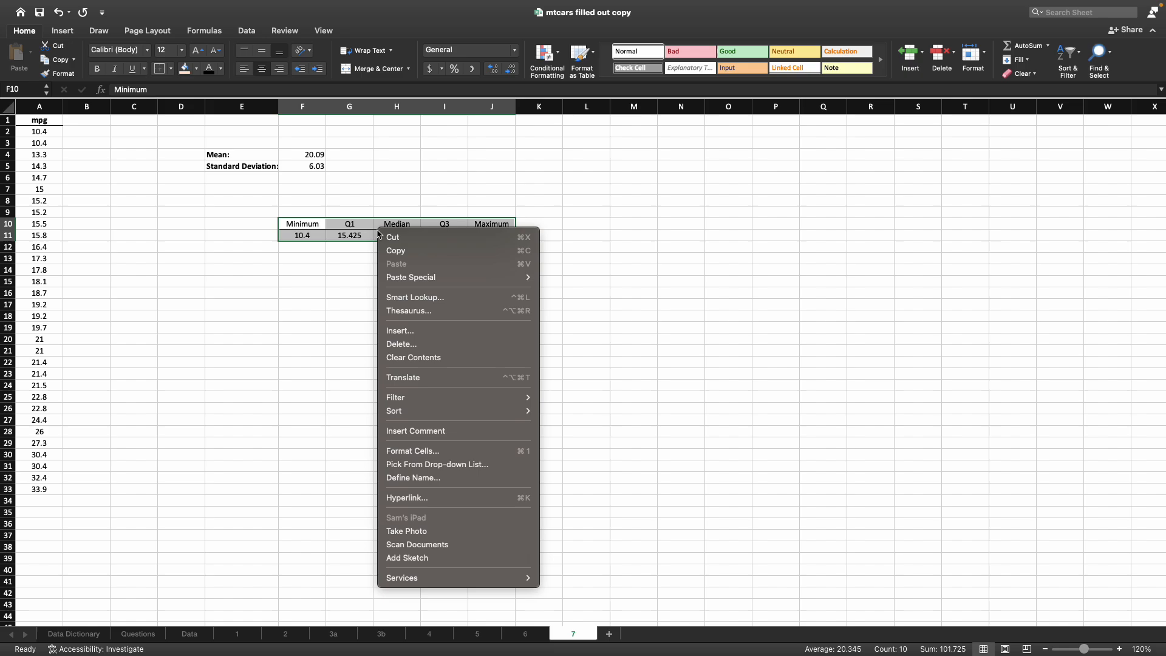
click(432, 453)
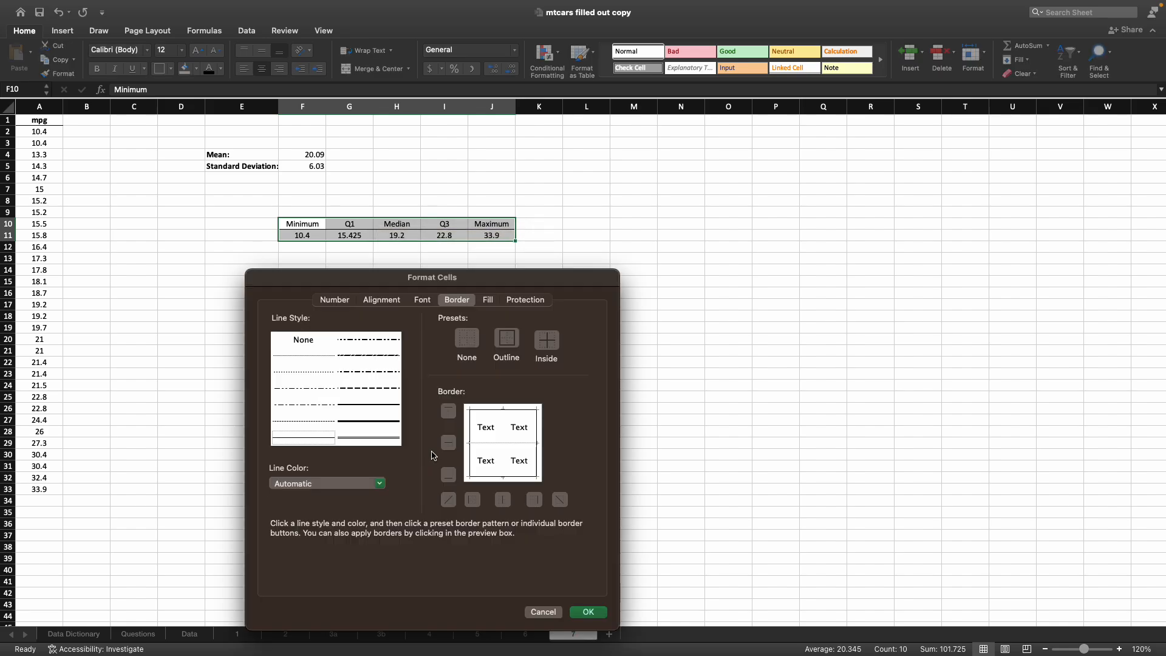
drag(531, 285, 615, 183)
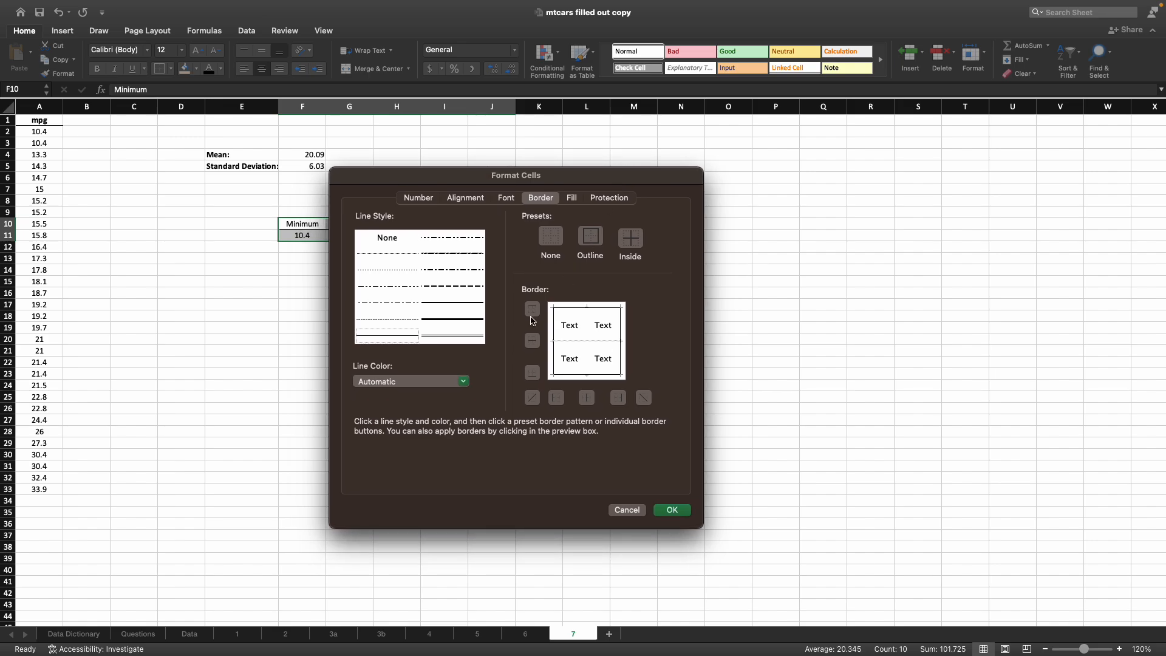
click(565, 343)
Choose the double line style, apply it to all four outer edges of F10:J11, and confirm the border formatting
click(454, 337)
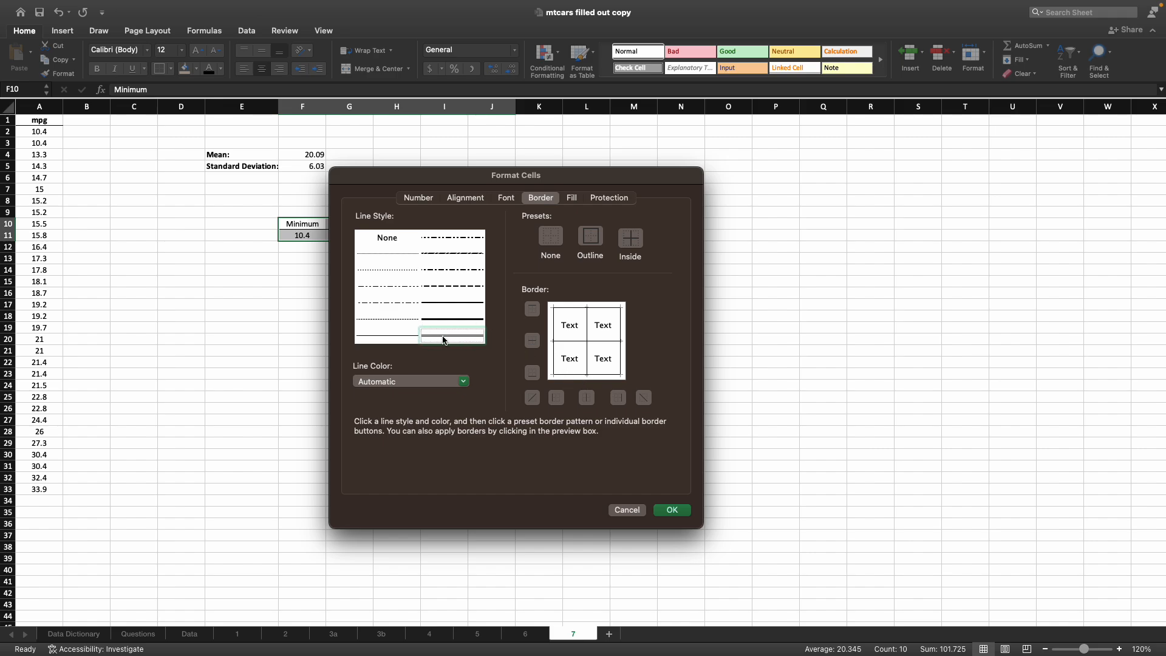
click(418, 338)
click(452, 336)
click(553, 331)
click(554, 313)
click(552, 319)
click(566, 308)
click(622, 322)
click(606, 375)
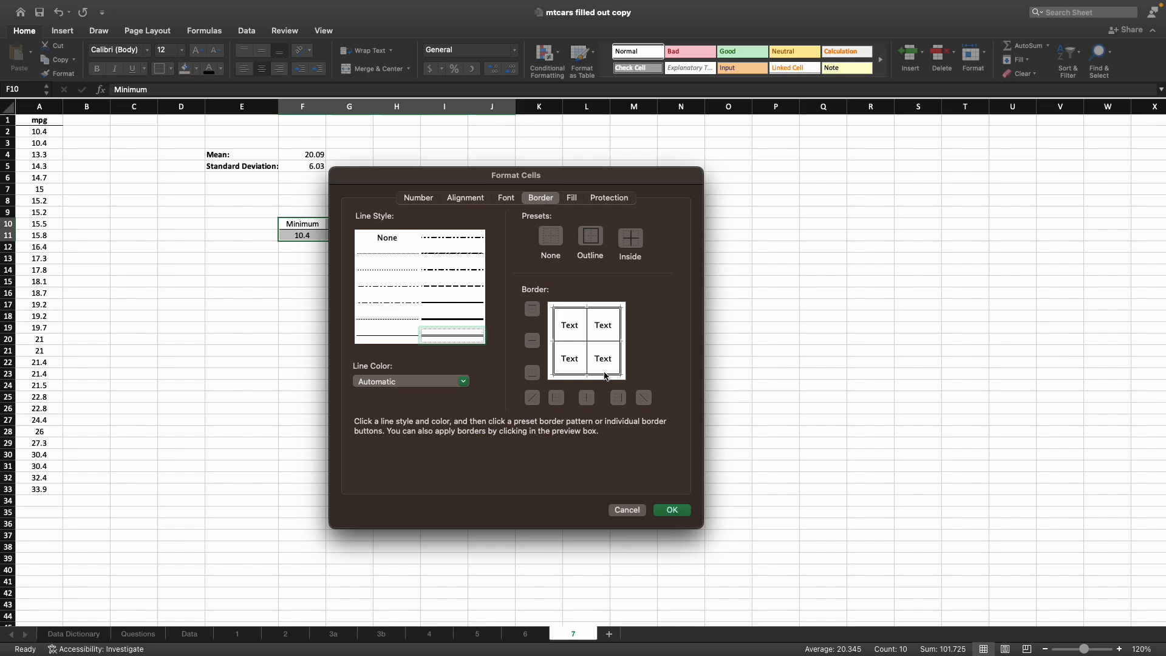
click(672, 510)
click(565, 407)
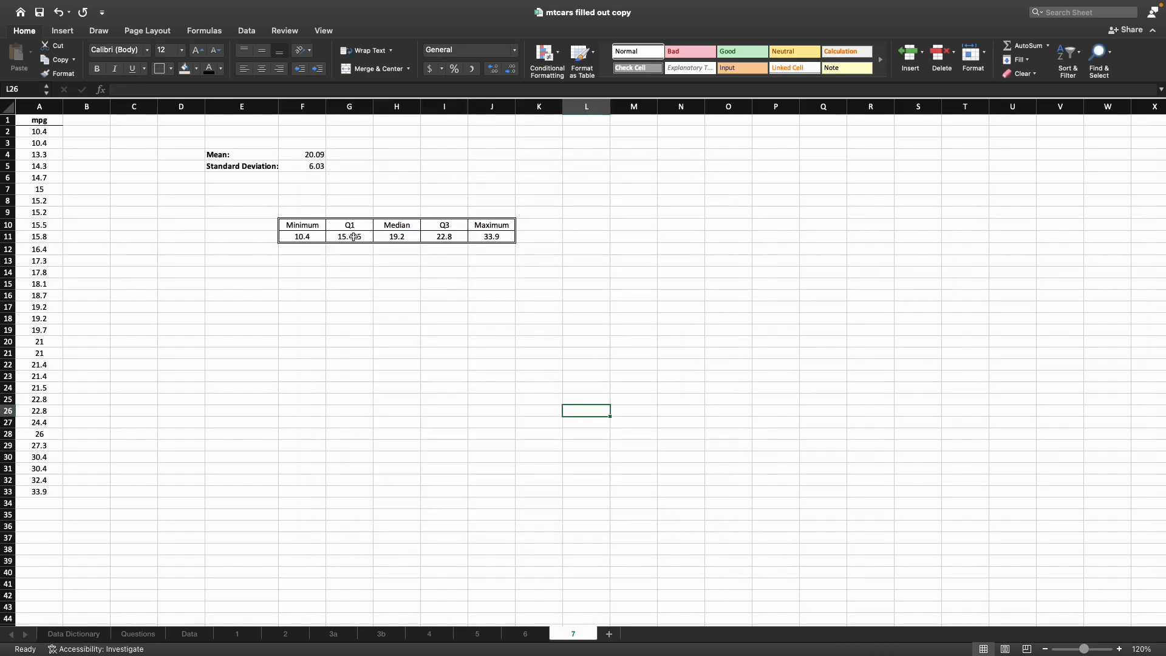
Make the header labels in F10:J10 bold and give them a light blue fill
drag(310, 226, 481, 226)
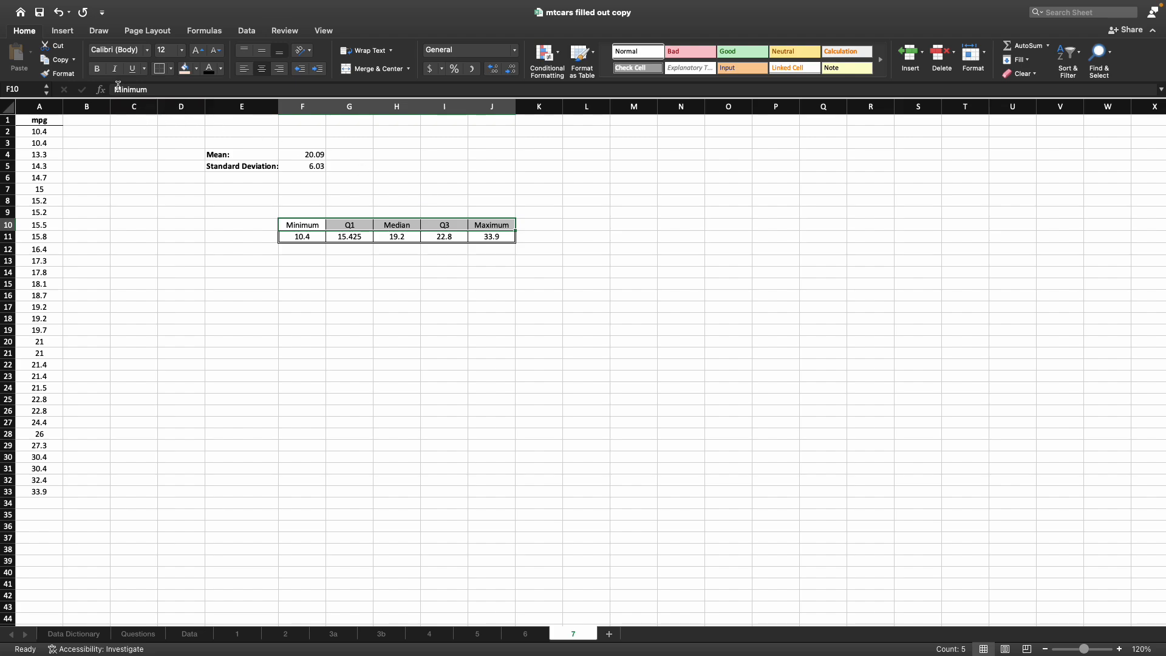
click(97, 68)
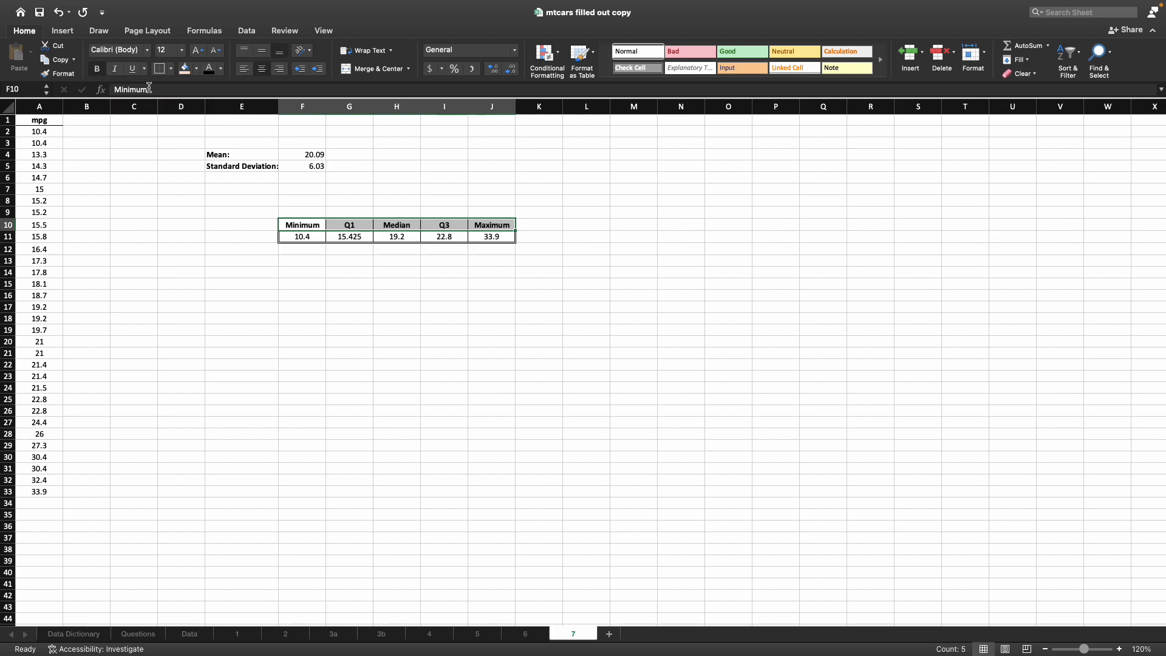
click(197, 74)
click(278, 137)
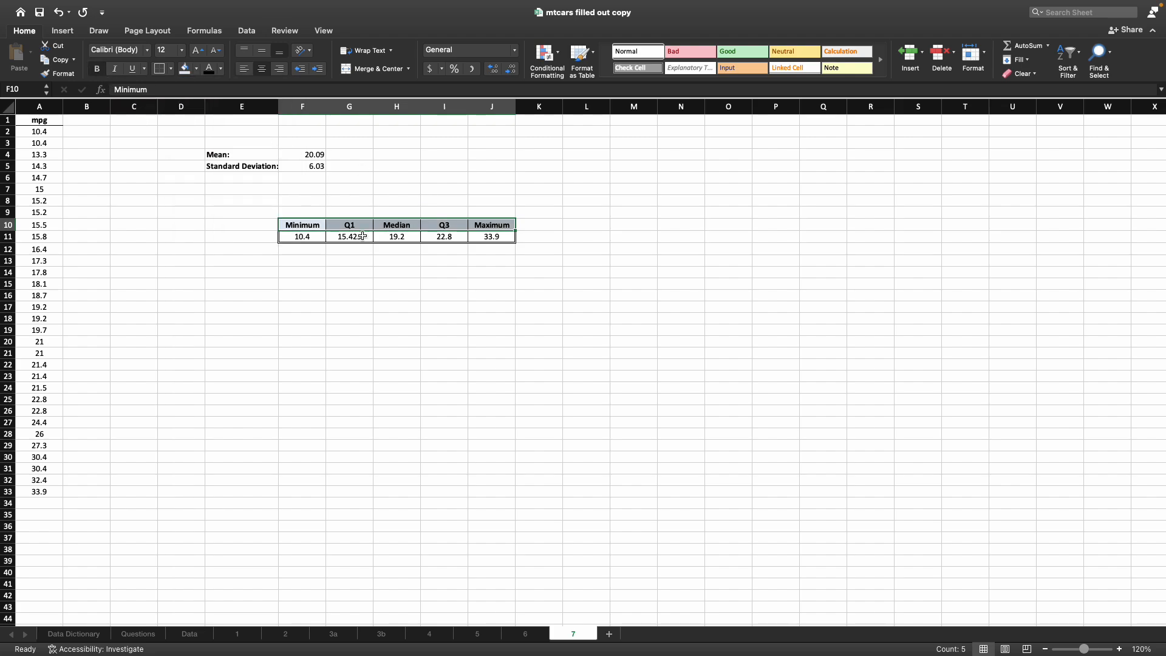
click(424, 341)
Merge and center F8:J8 and enter the bold title "Five Number Summary of mpg"
drag(316, 201, 487, 201)
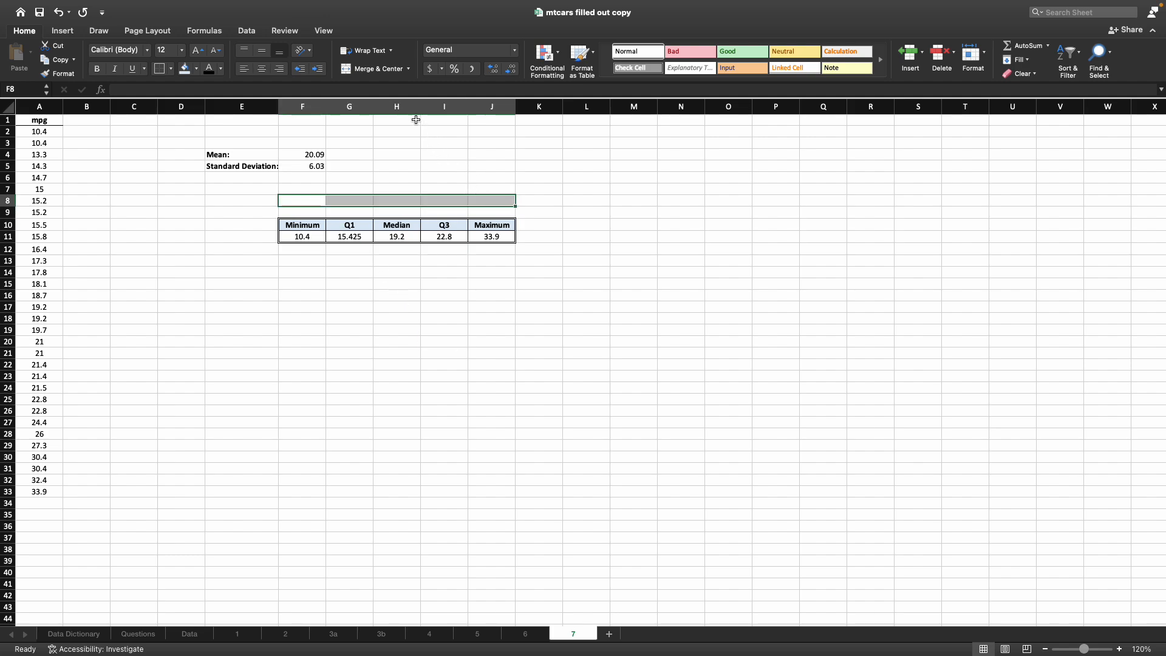
click(377, 68)
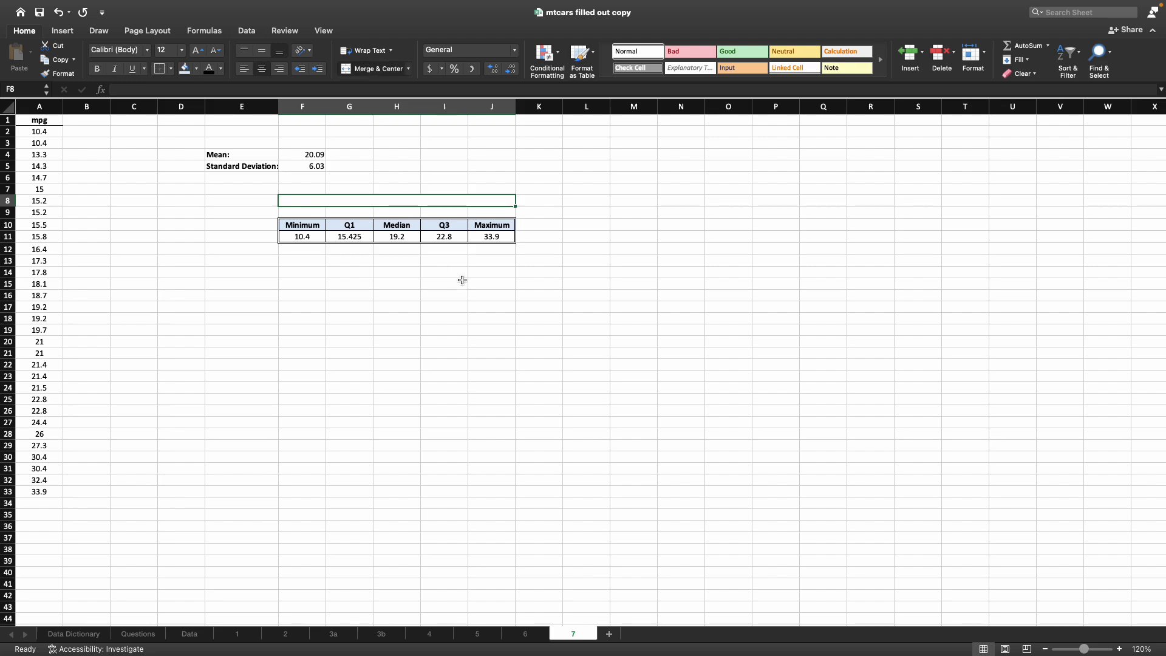
text(Five Number)
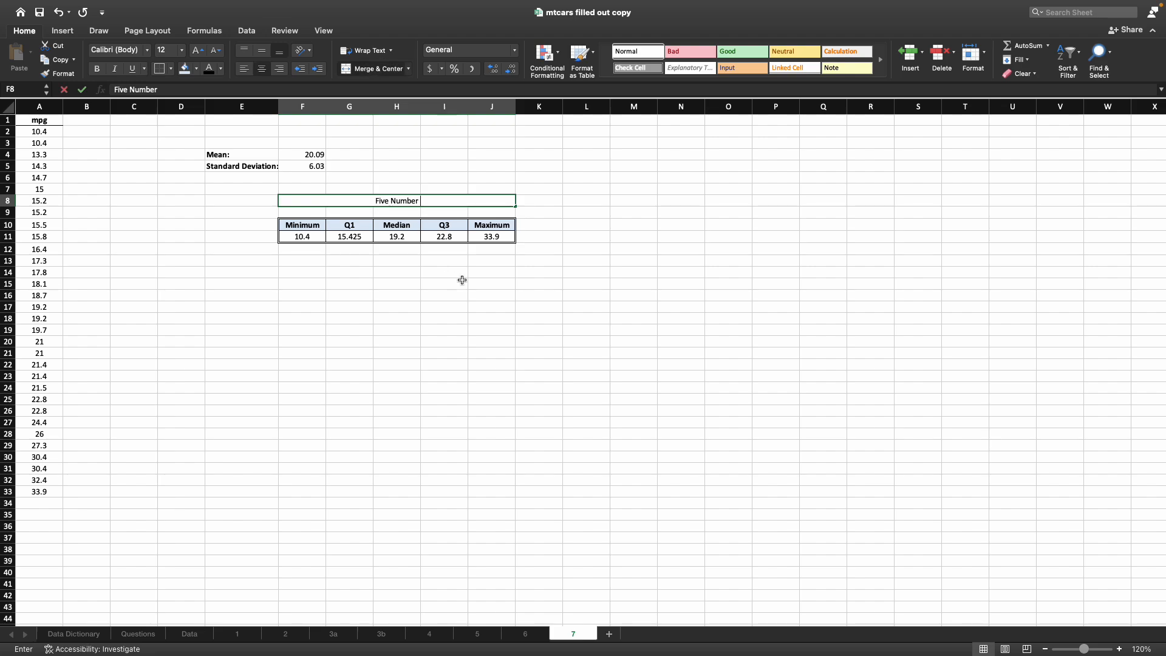
text( Summary of mpg)
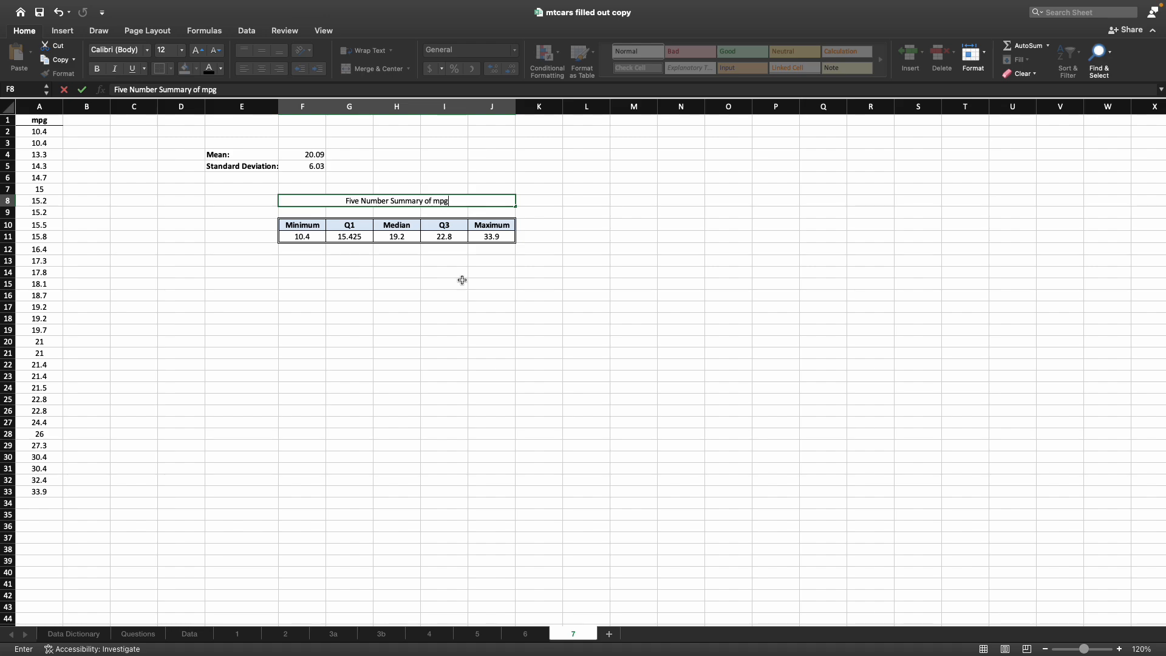
key(Return)
key(Up)
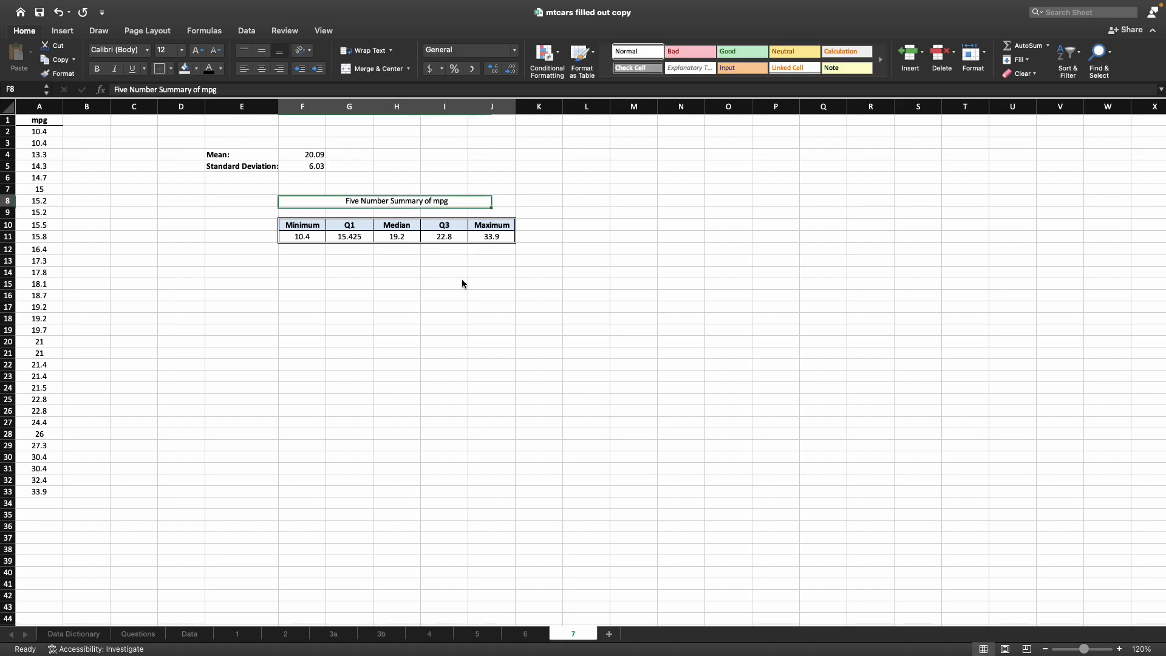
click(92, 71)
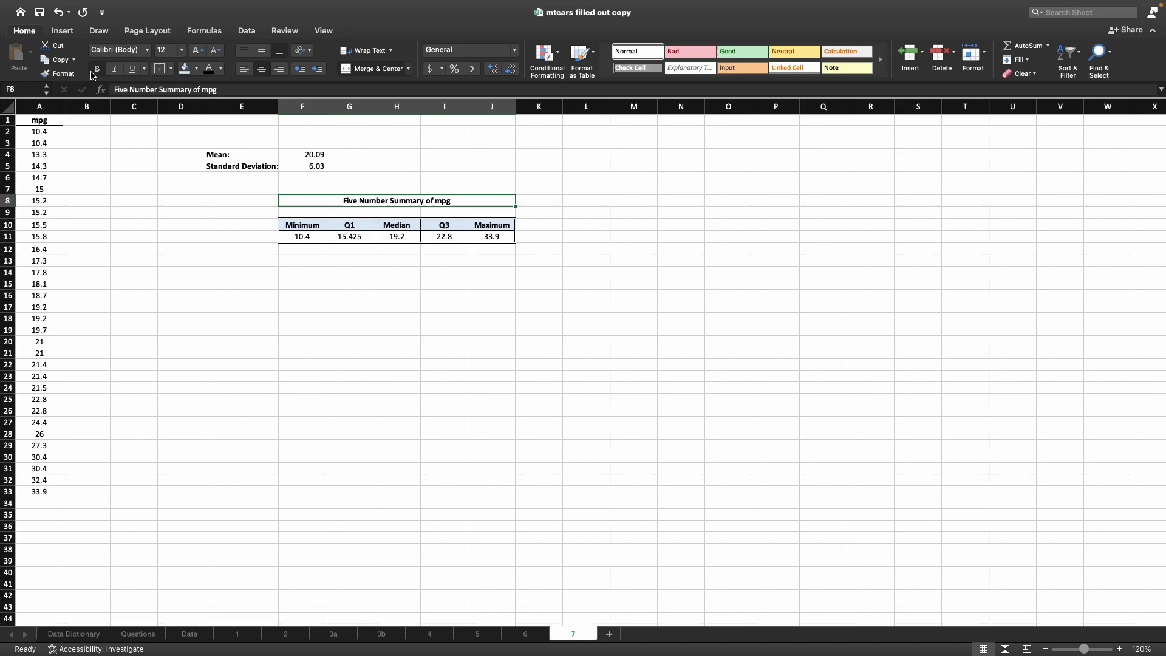
click(389, 362)
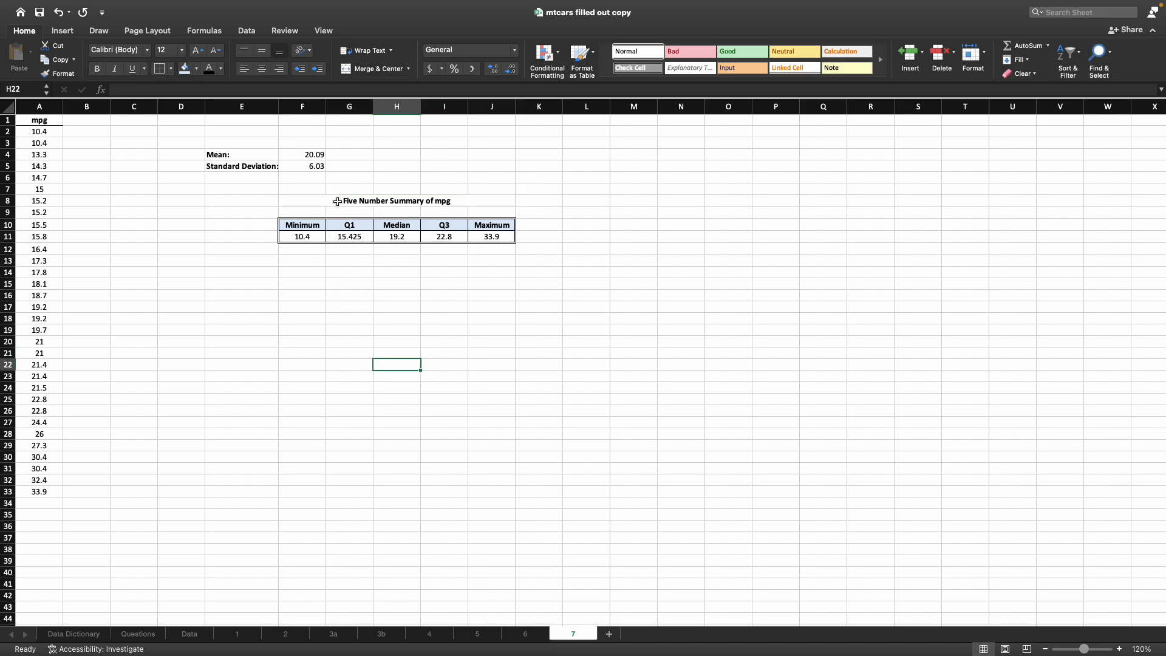
Move the title and summary table from F8:J11 so that the block starts at F15
drag(337, 202, 347, 238)
right_click(347, 240)
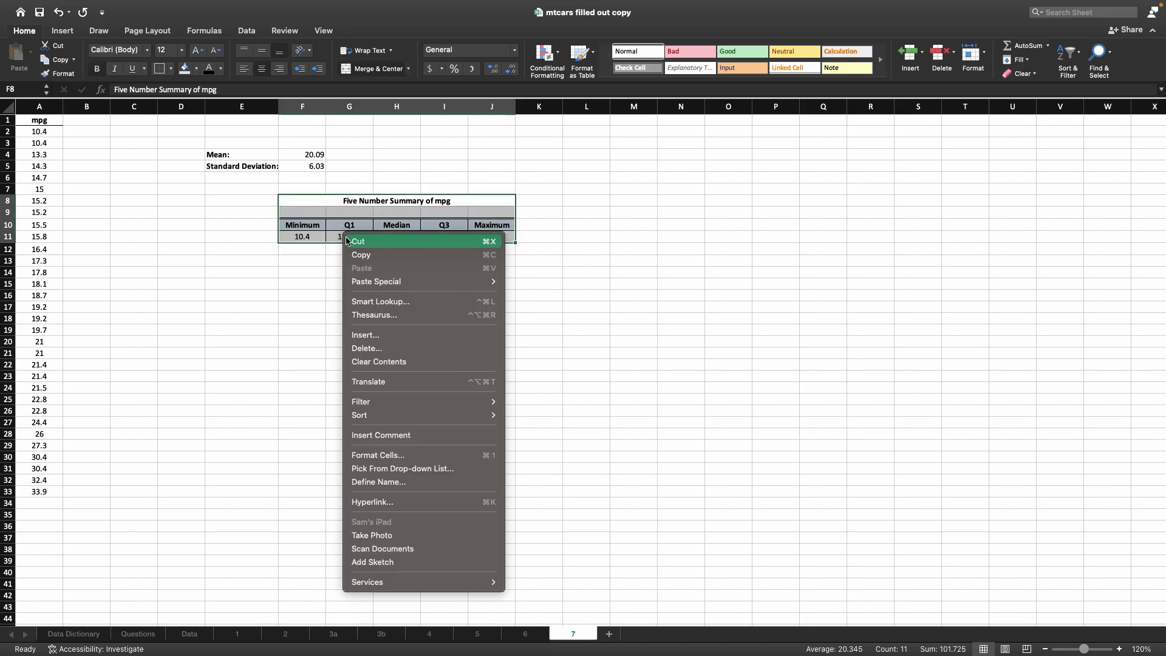
click(347, 242)
click(314, 284)
right_click(315, 283)
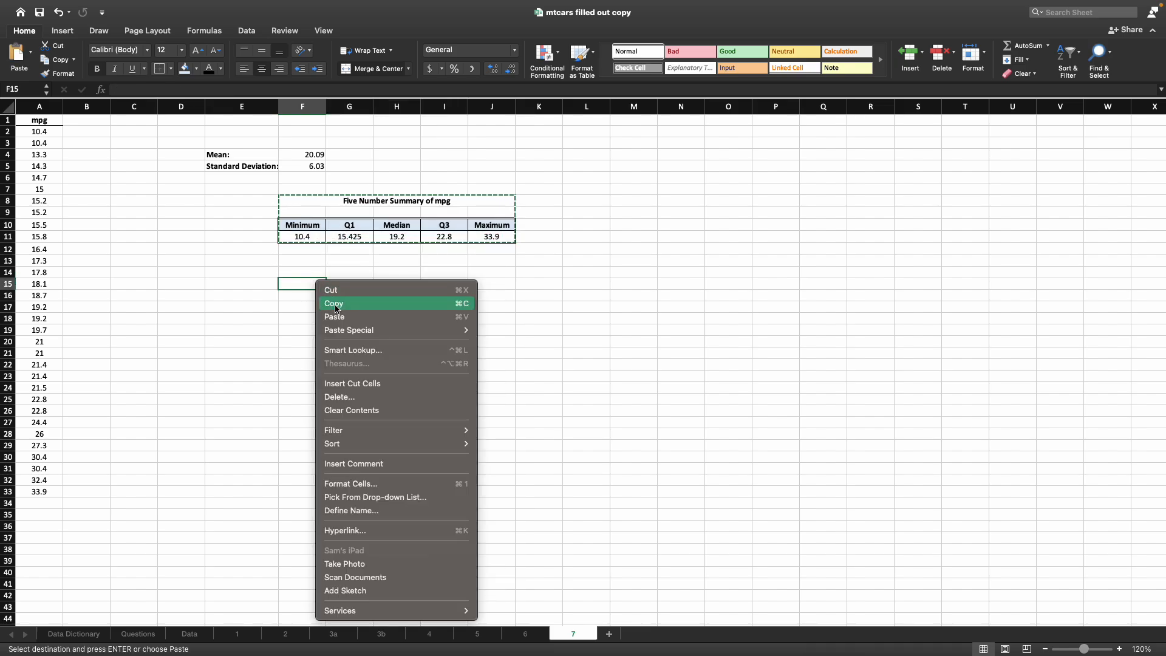
click(335, 317)
click(540, 351)
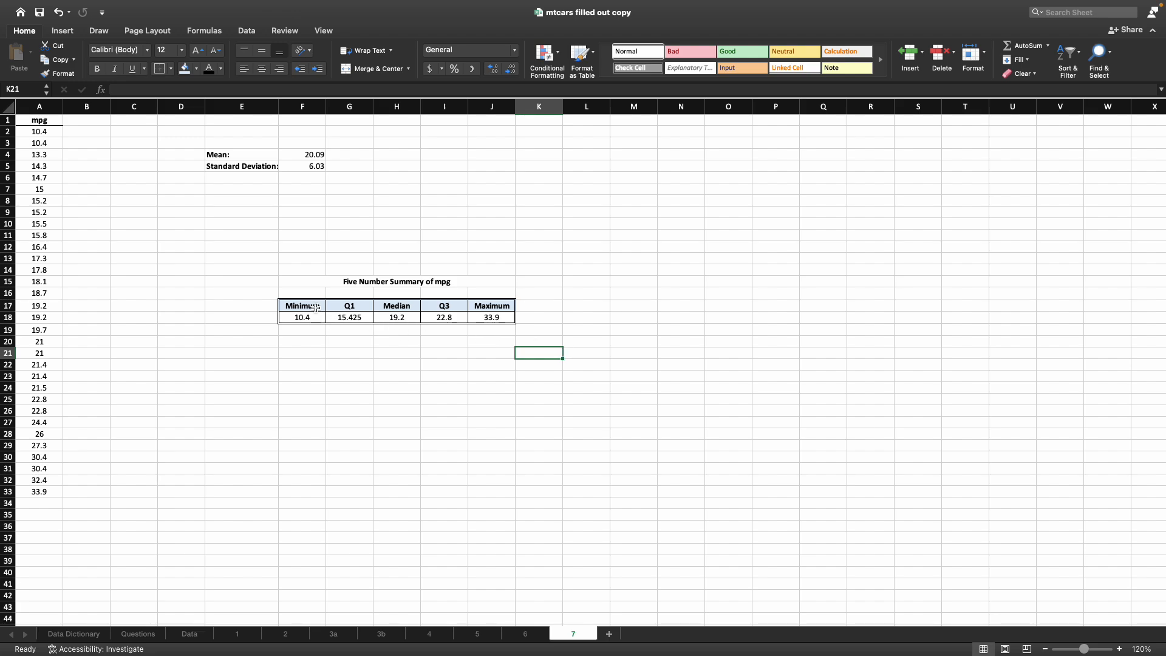
drag(315, 308, 493, 291)
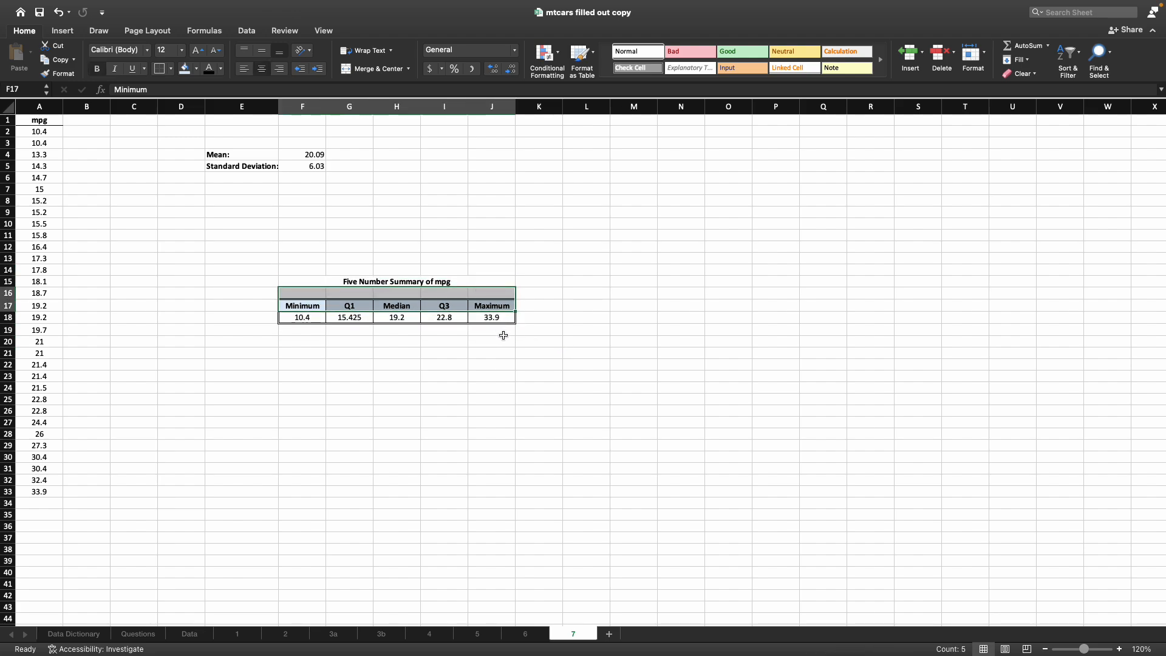
click(530, 350)
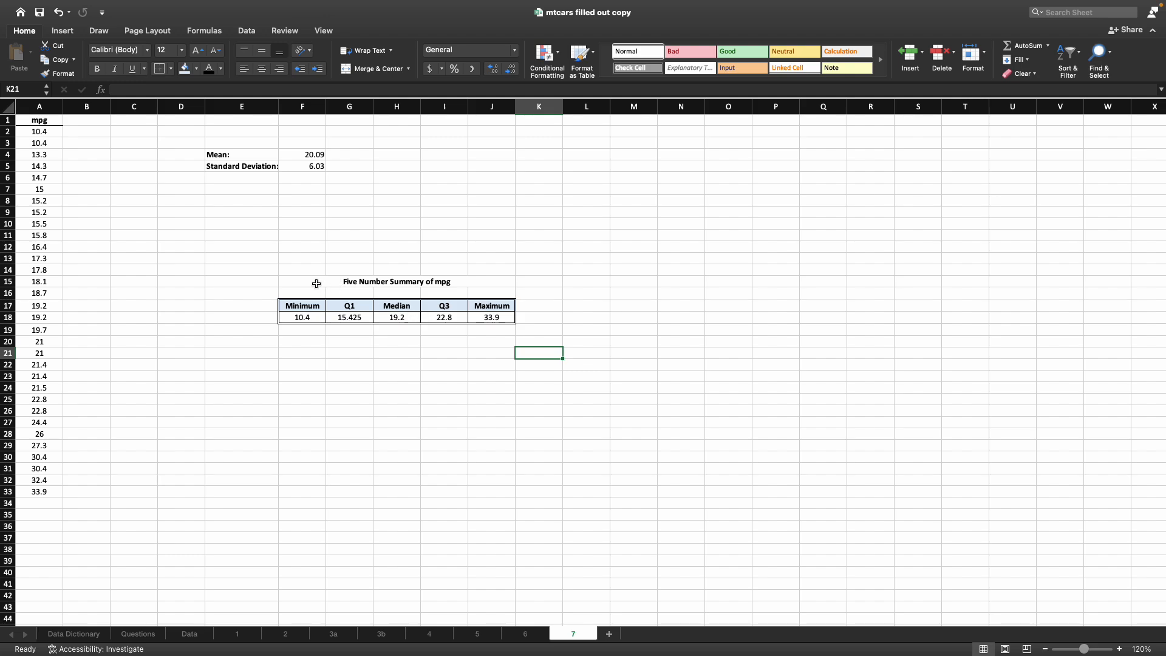
drag(316, 284, 340, 322)
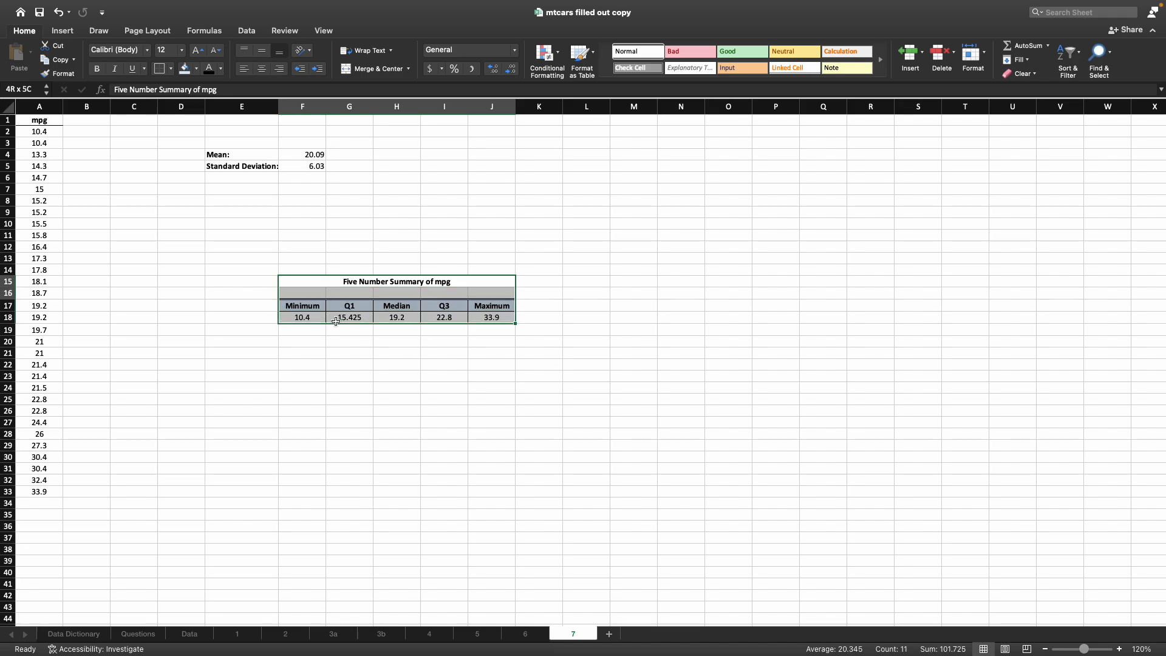
click(349, 376)
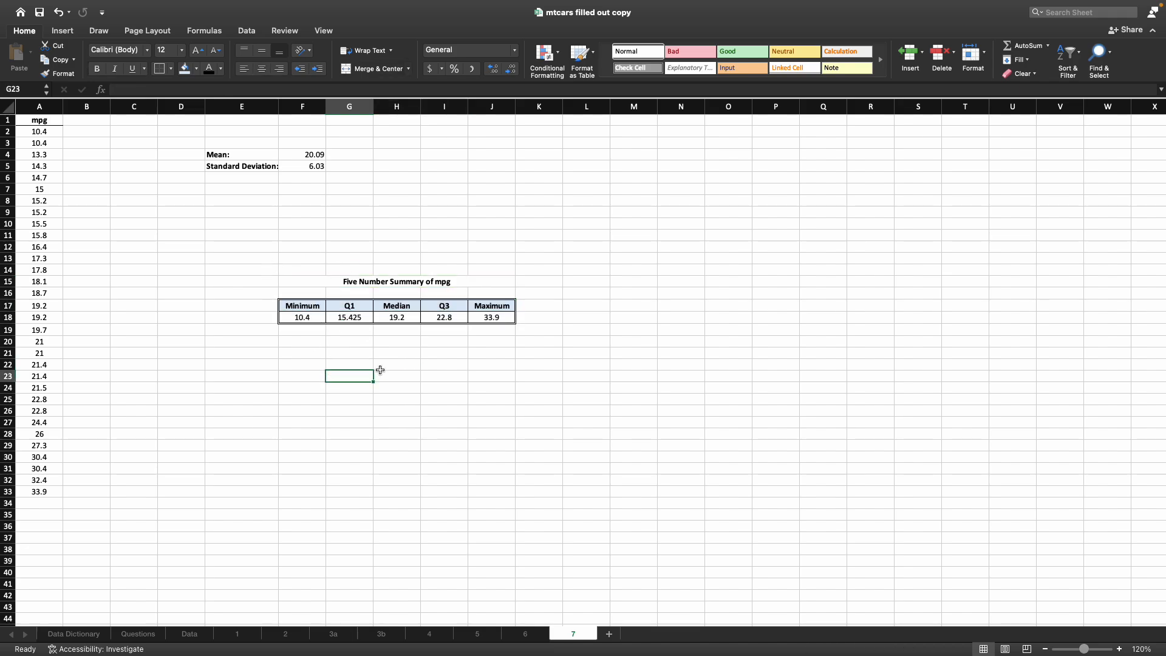
Format the five summary values in F18:J18 as numbers with one decimal place
drag(311, 317, 471, 312)
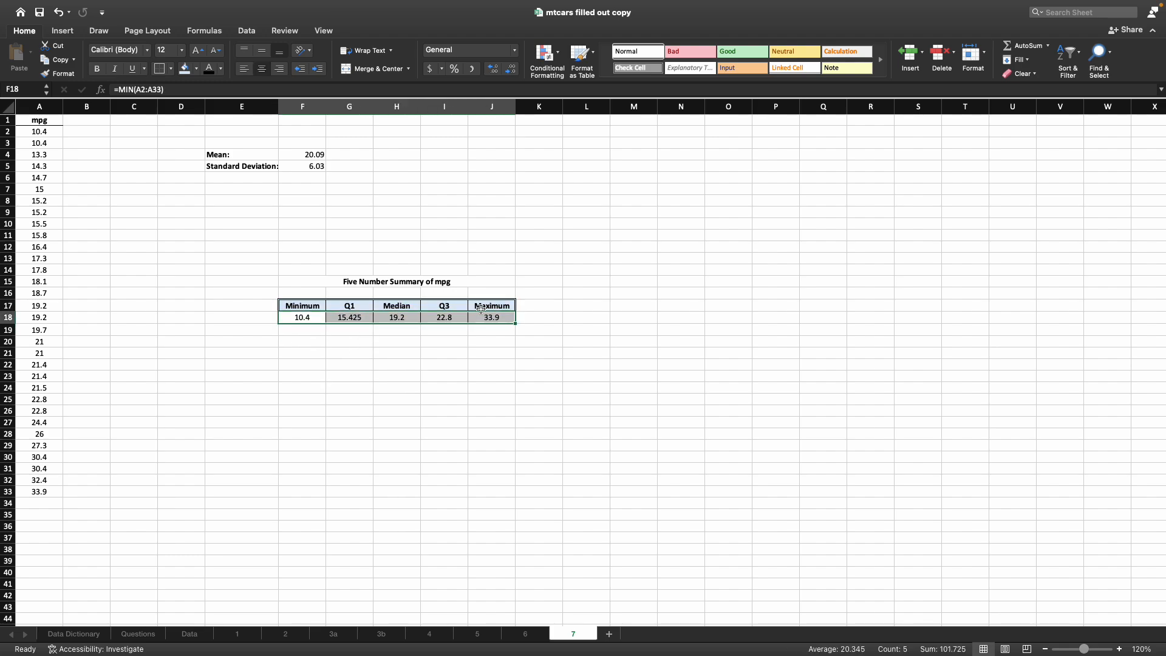
click(578, 350)
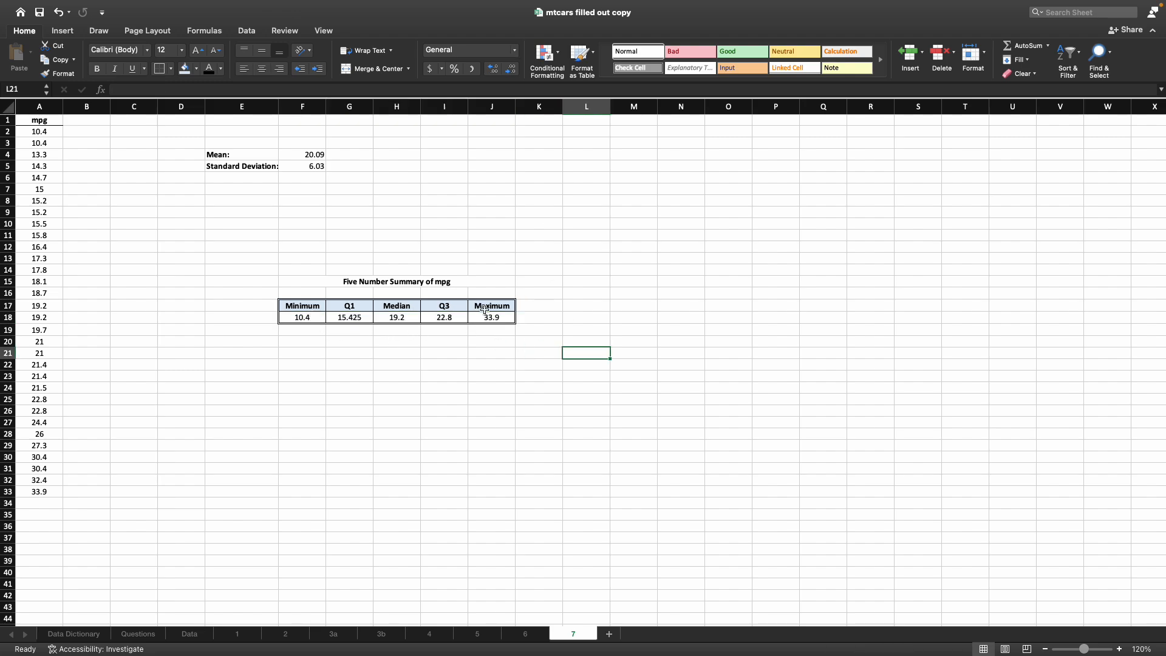
mouse_move(486, 316)
mouse_down()
mouse_move(306, 317)
mouse_move(486, 320)
mouse_up()
click(337, 329)
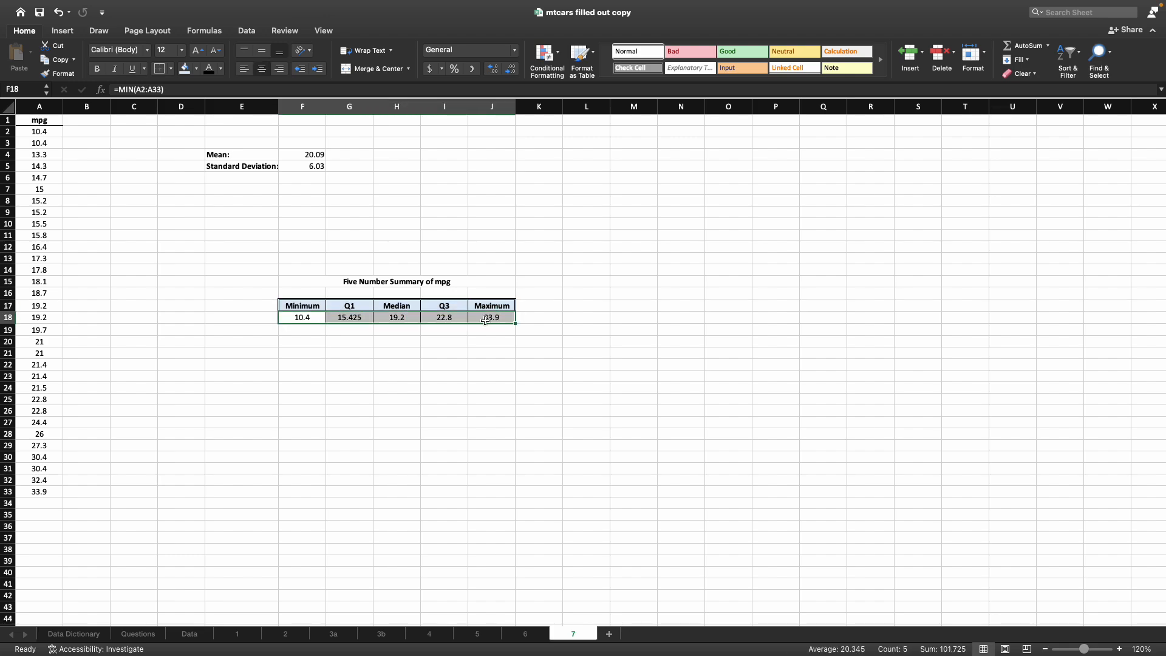
click(514, 50)
click(510, 89)
click(510, 68)
click(510, 68)
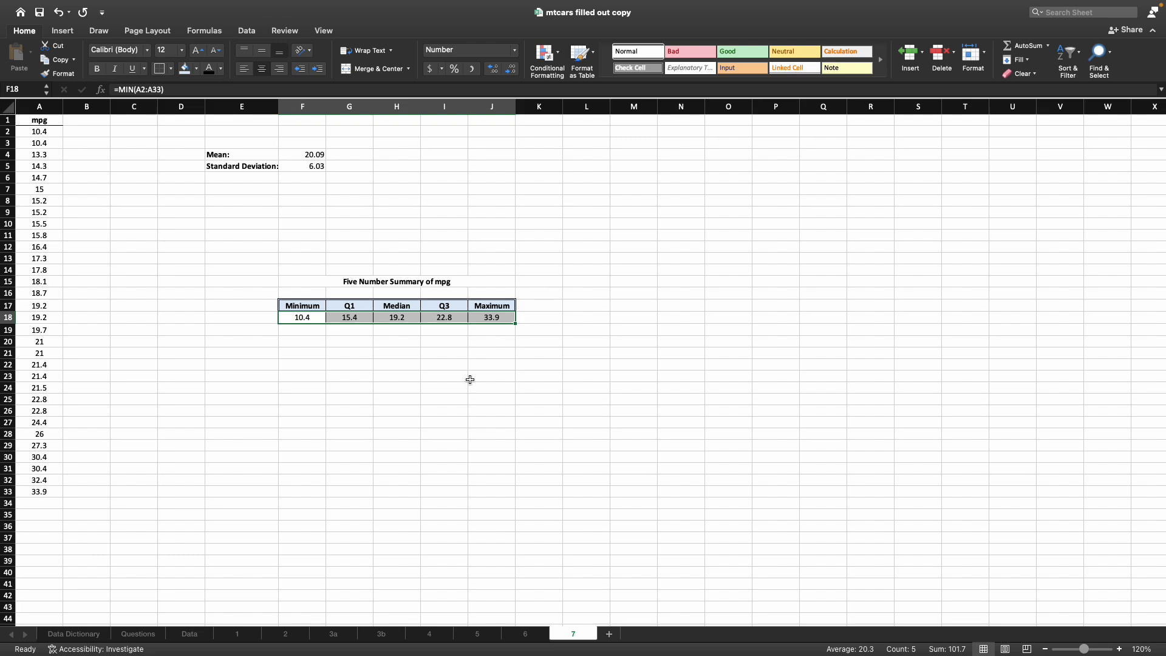
click(347, 333)
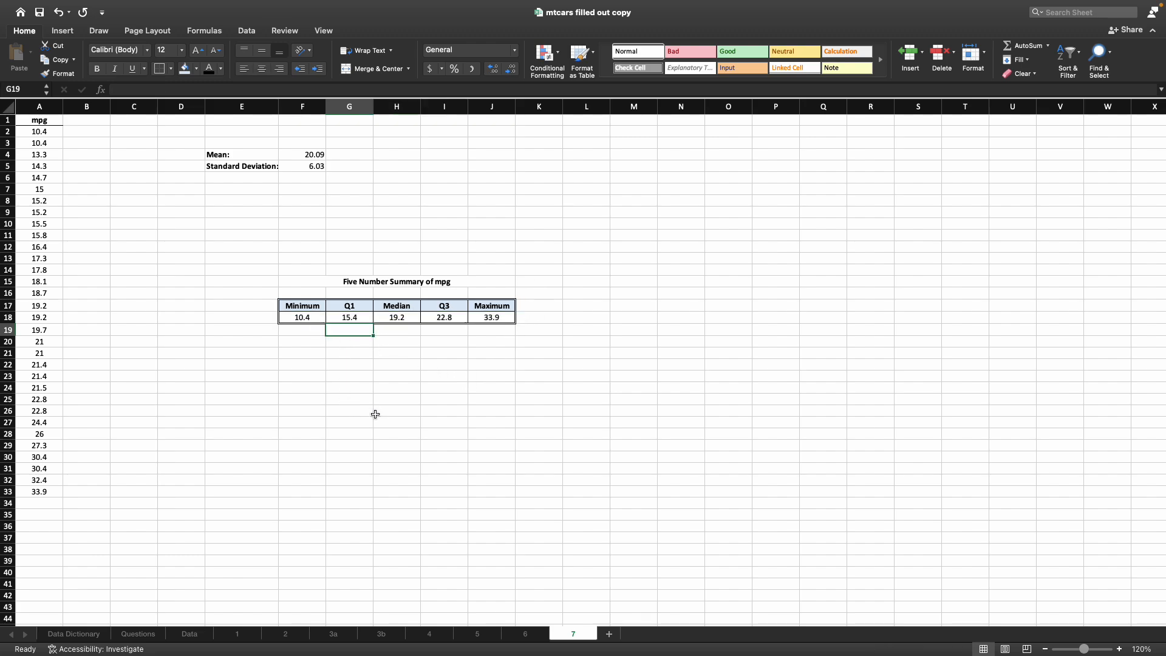
click(405, 371)
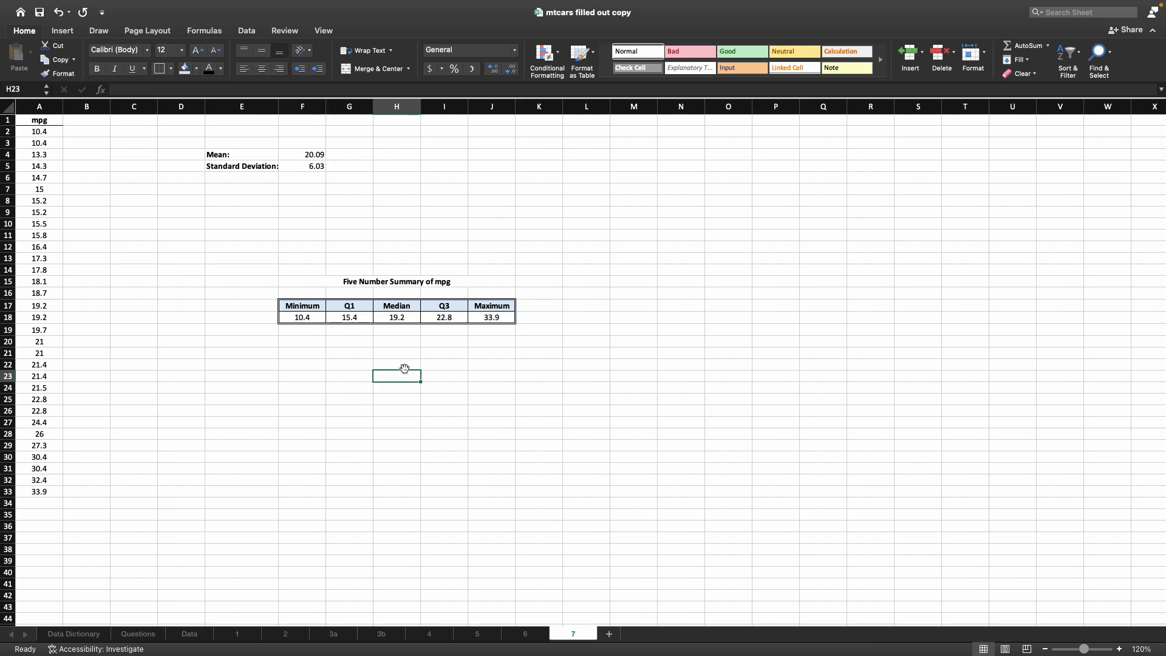
Enter the labels "Range:" in E6 and "IQR:" in E7 and make both bold
click(256, 178)
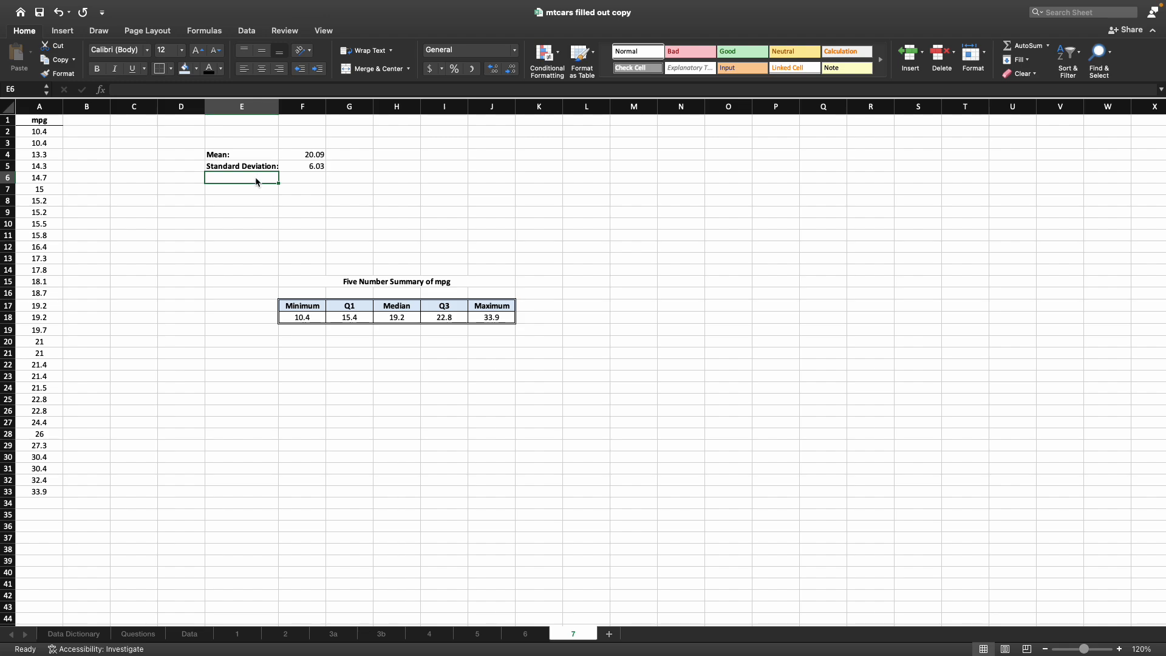
text(Range)
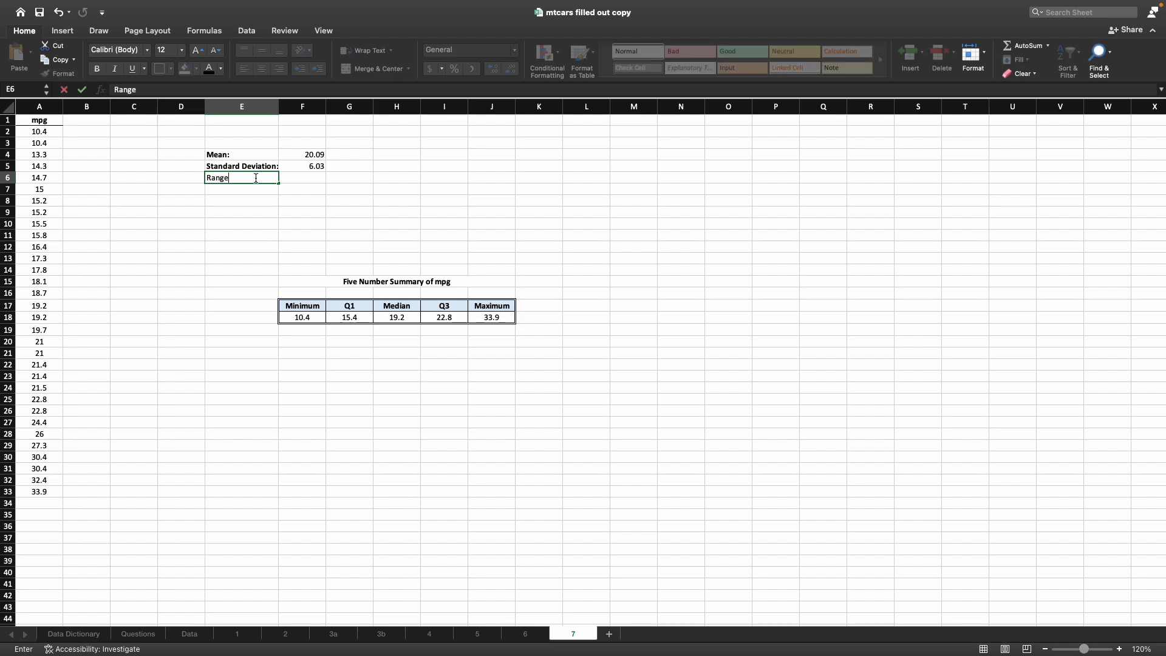
text(:)
key(Return)
text(I)
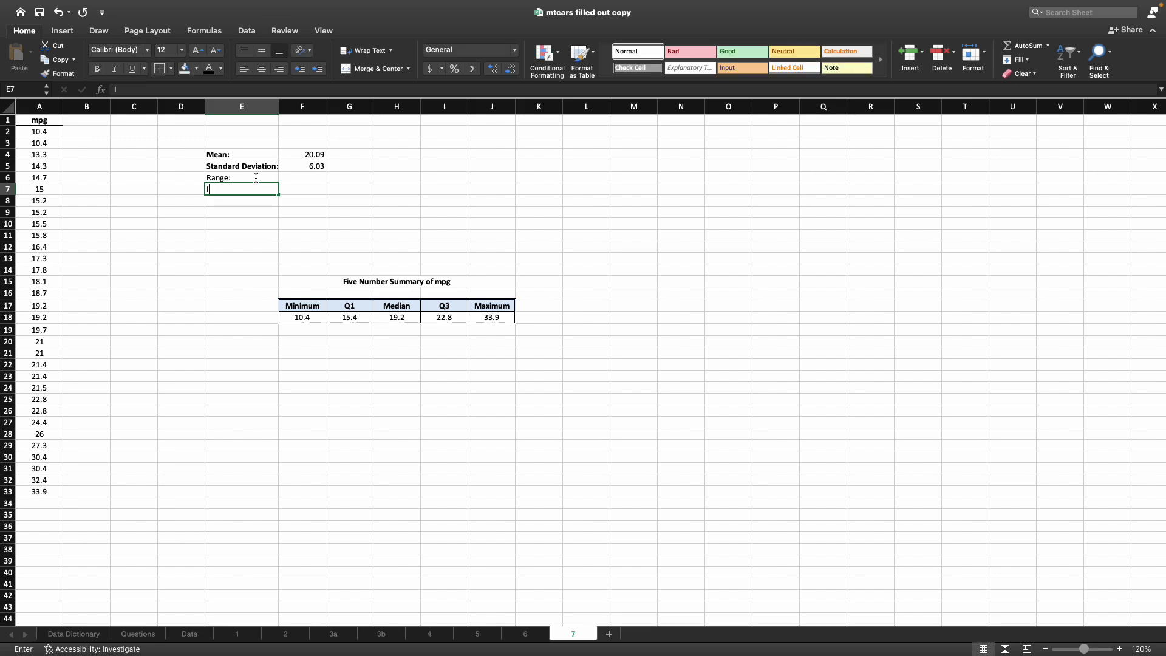
text(QR:)
key(Return)
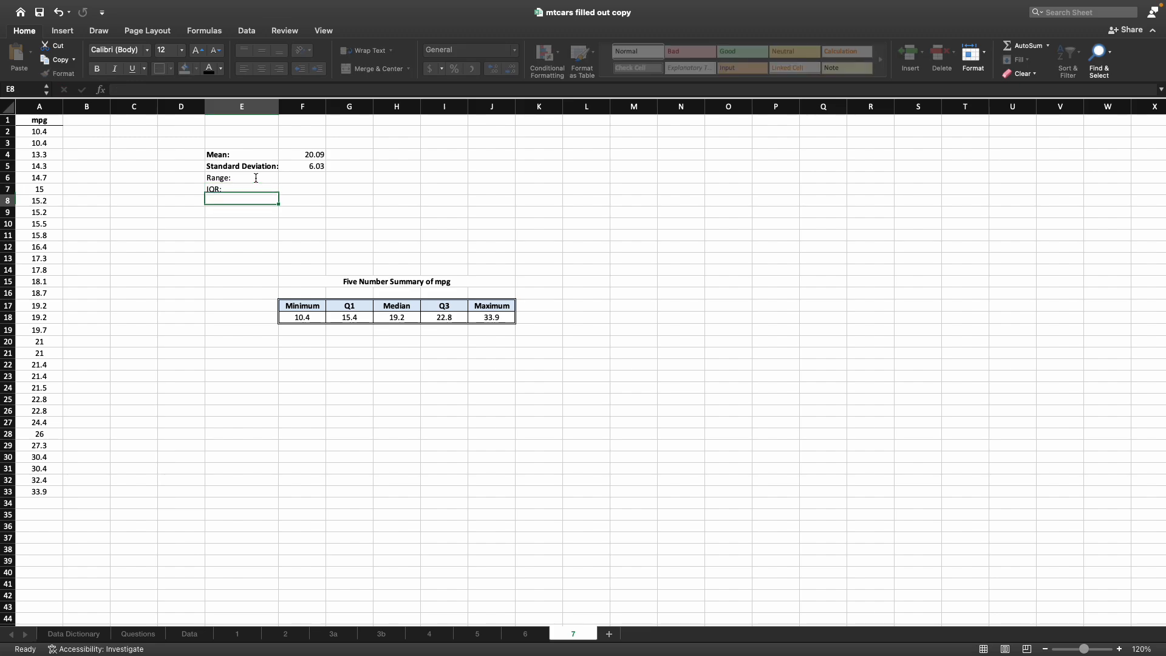
click(256, 178)
key(shift+Down)
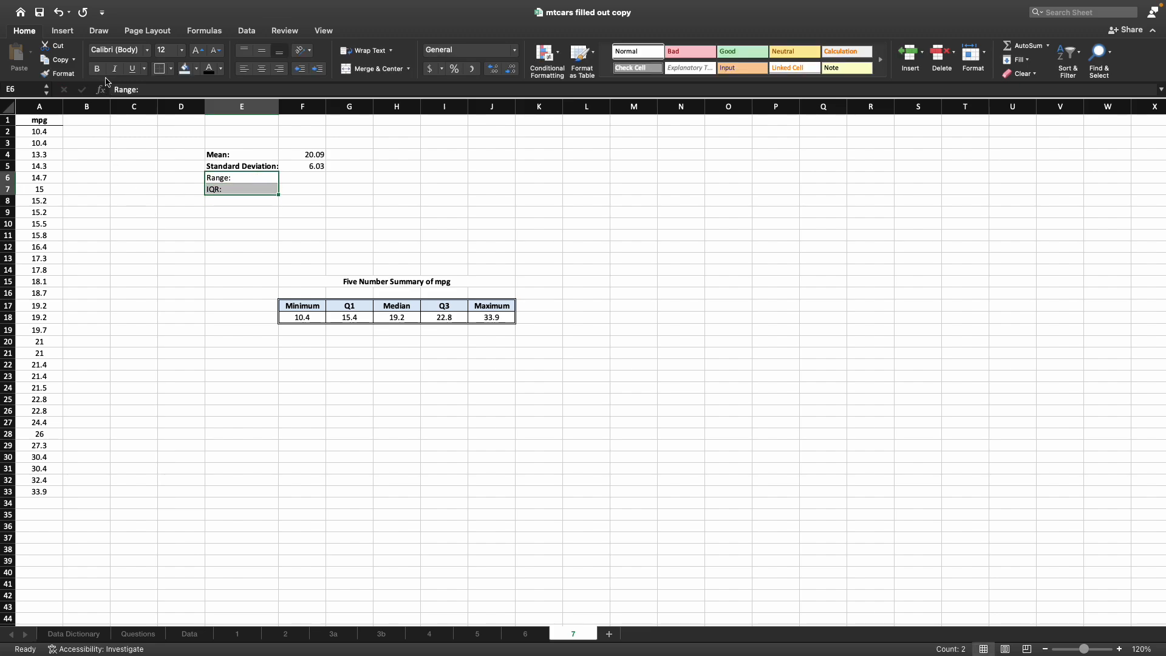
click(97, 69)
Calculate the range in F6 as maximum minus minimum with the formula =J18-F18
click(303, 178)
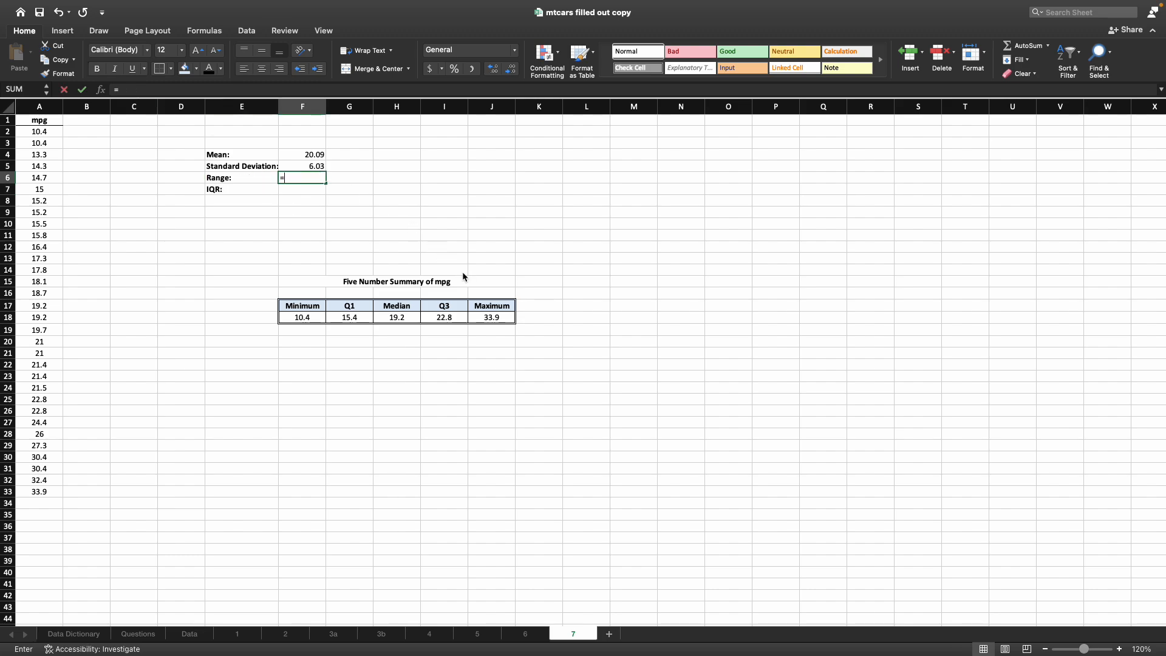
text(=)
click(479, 315)
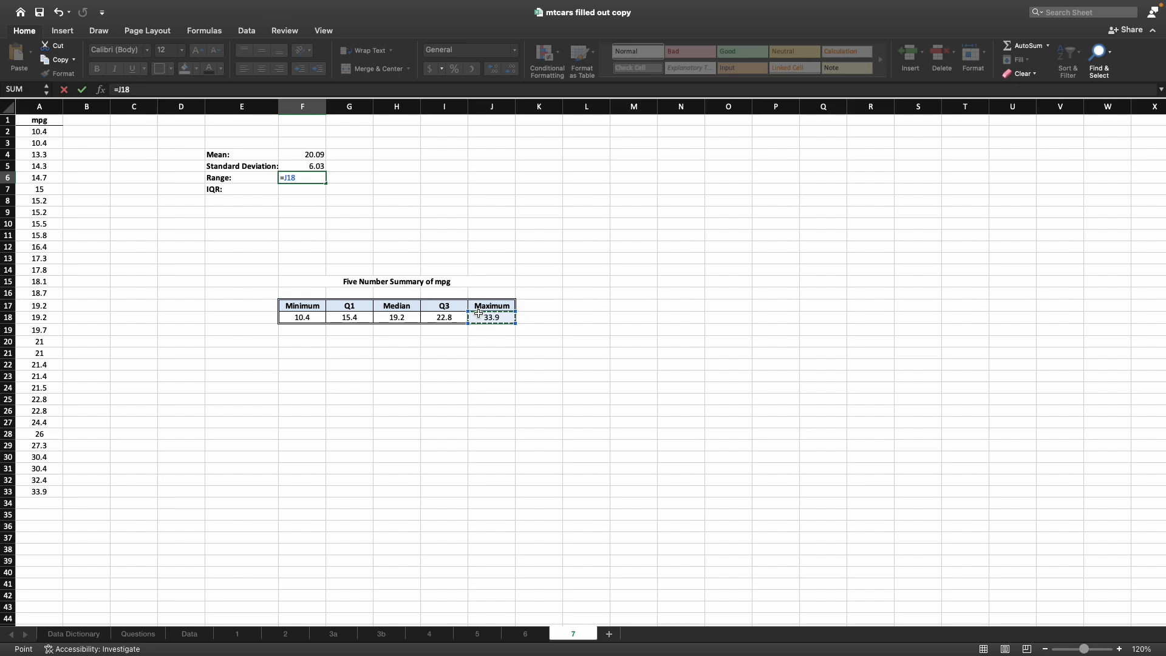
text(-)
click(322, 318)
key(Return)
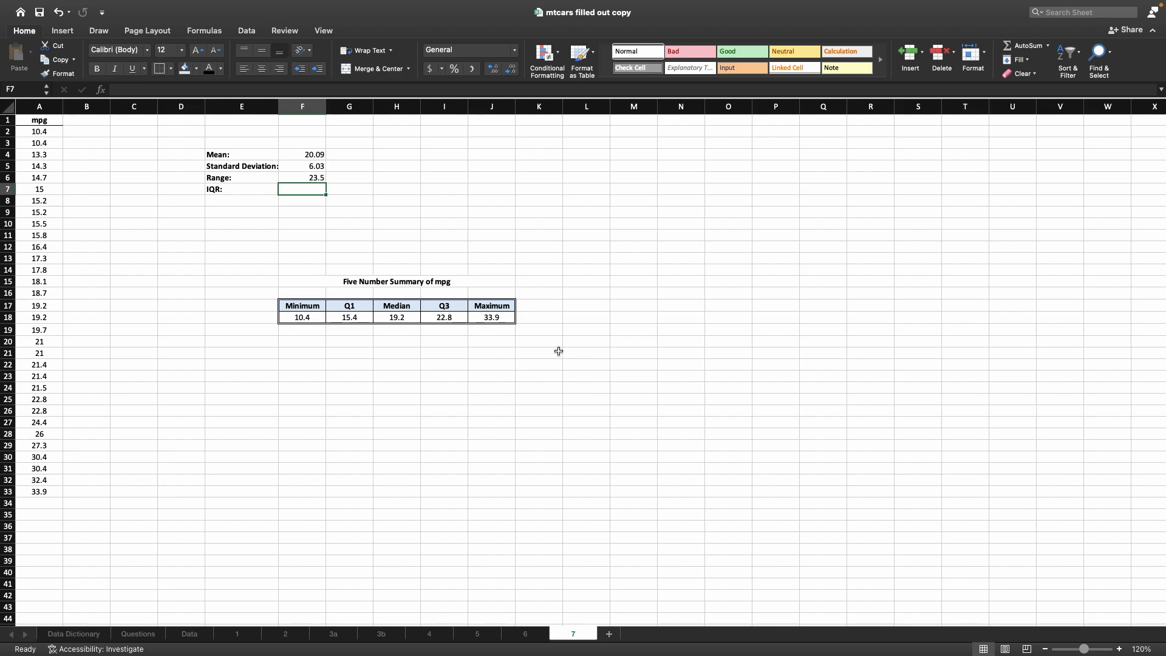
Calculate the interquartile range in F7 as Q3 minus Q1 with the formula =I18-G18
text(=)
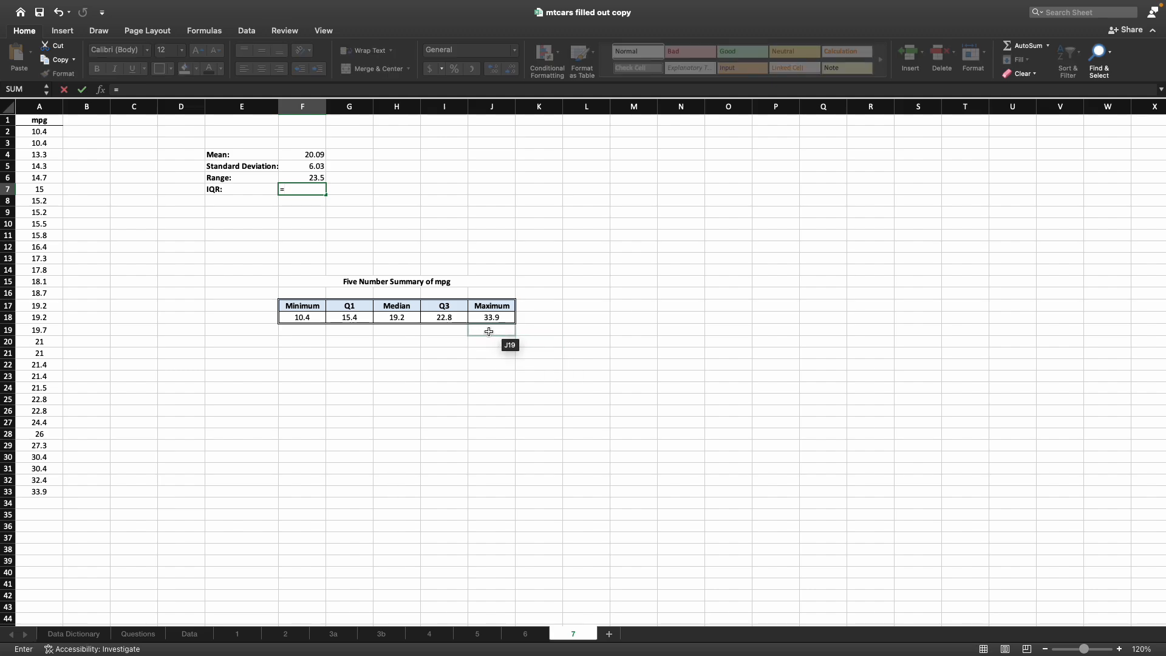
click(459, 318)
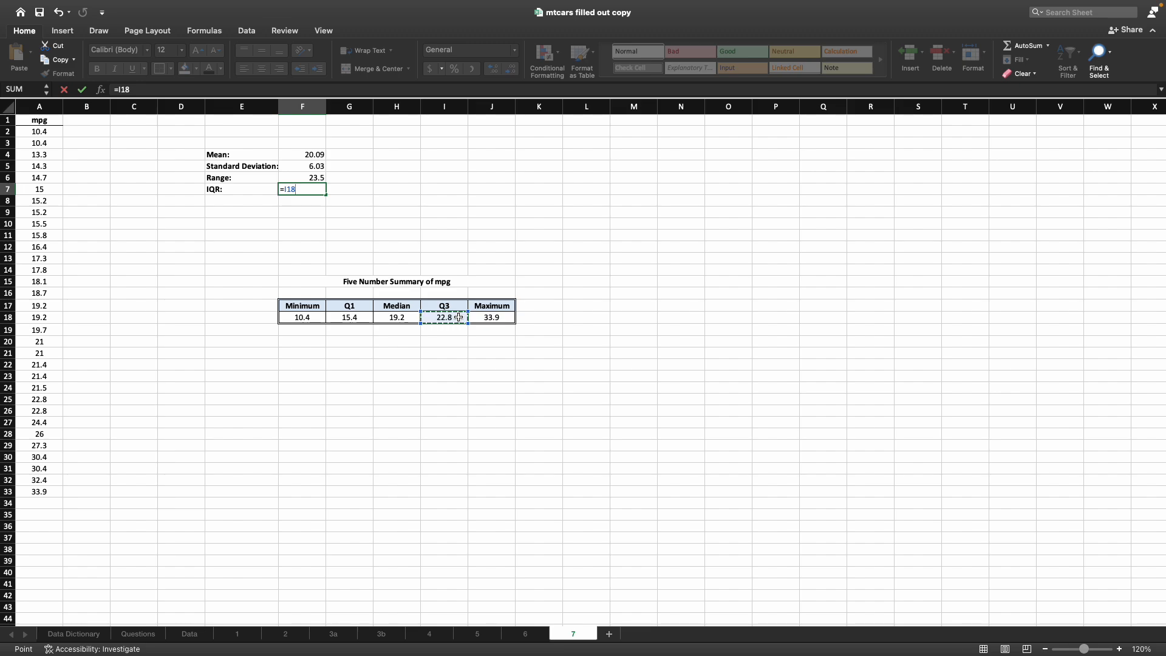
text(-)
click(362, 317)
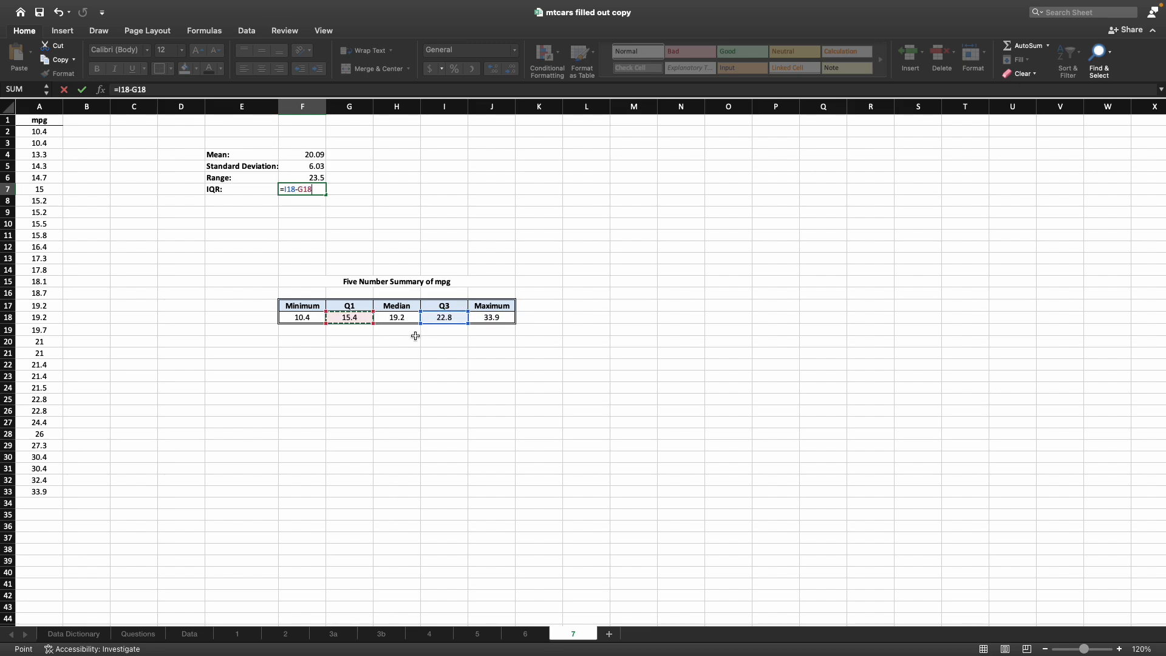
key(Return)
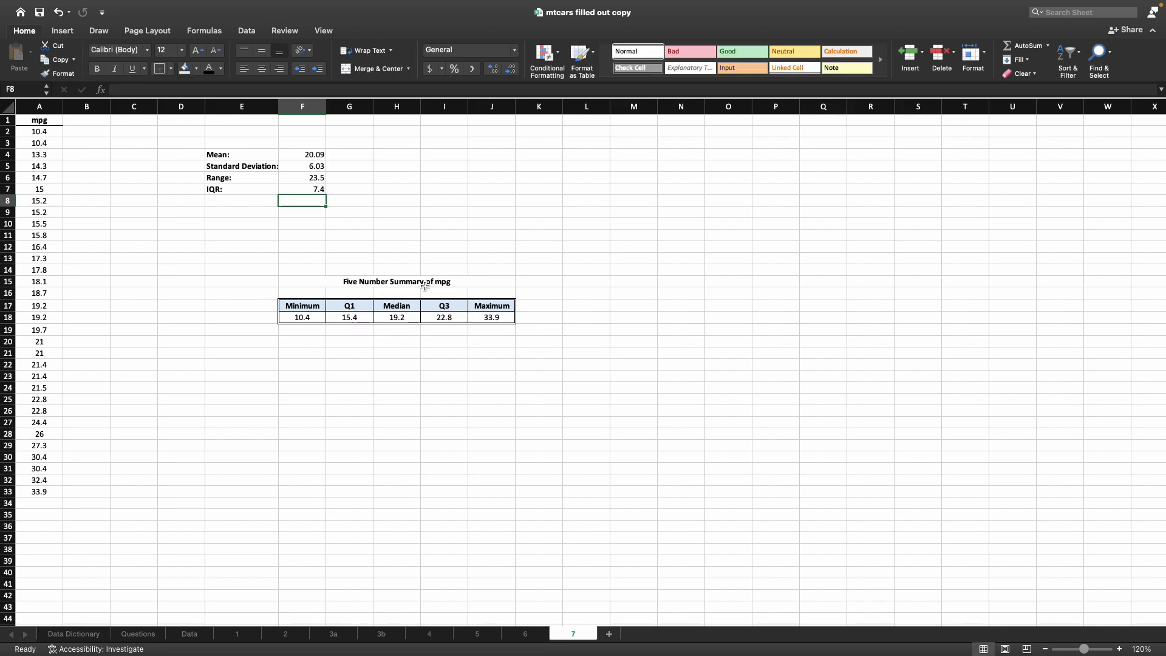
Move the title and summary table from F15:J18 up so that the block starts at F9
drag(391, 285, 388, 317)
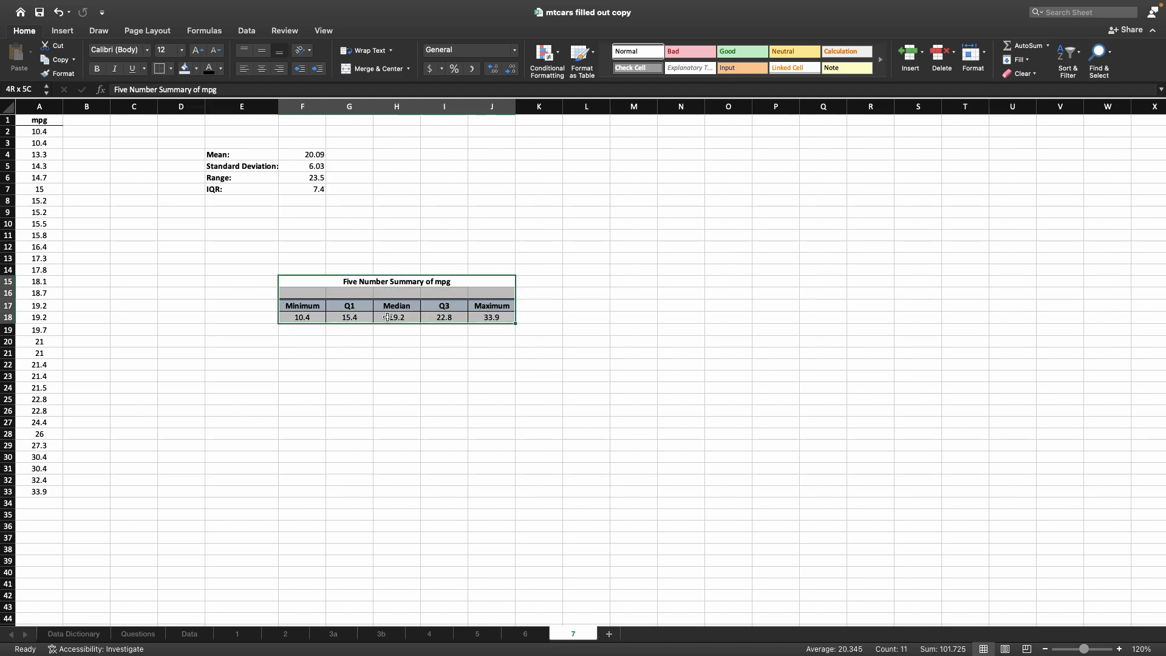
right_click(389, 291)
click(403, 301)
click(308, 214)
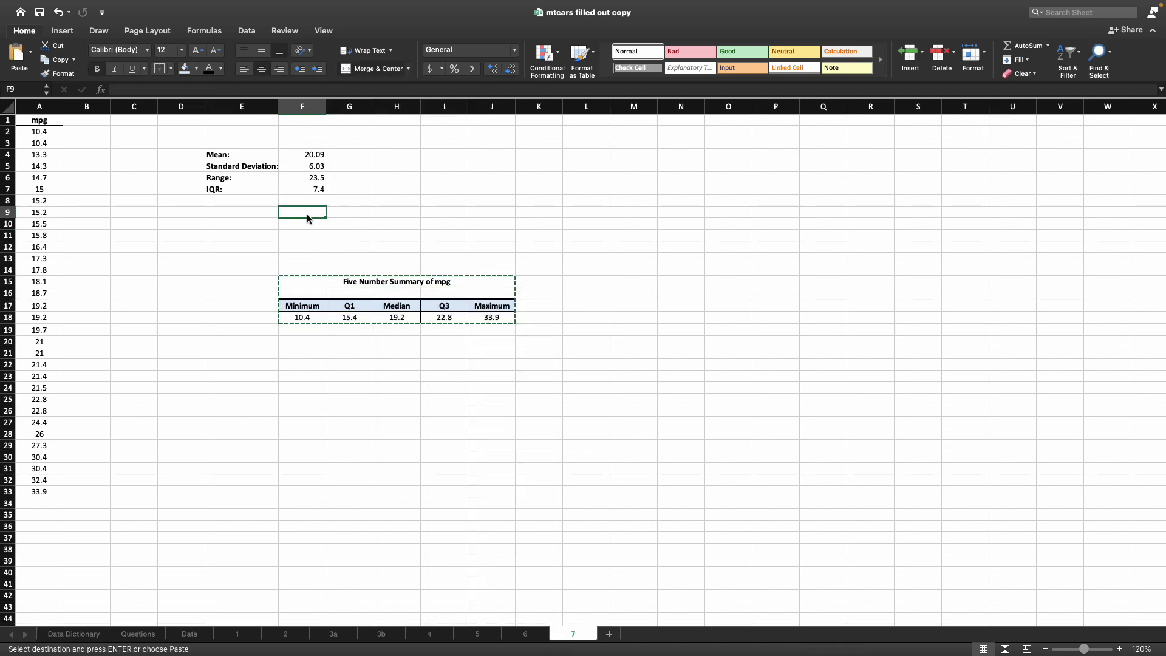
right_click(307, 214)
click(318, 249)
click(371, 341)
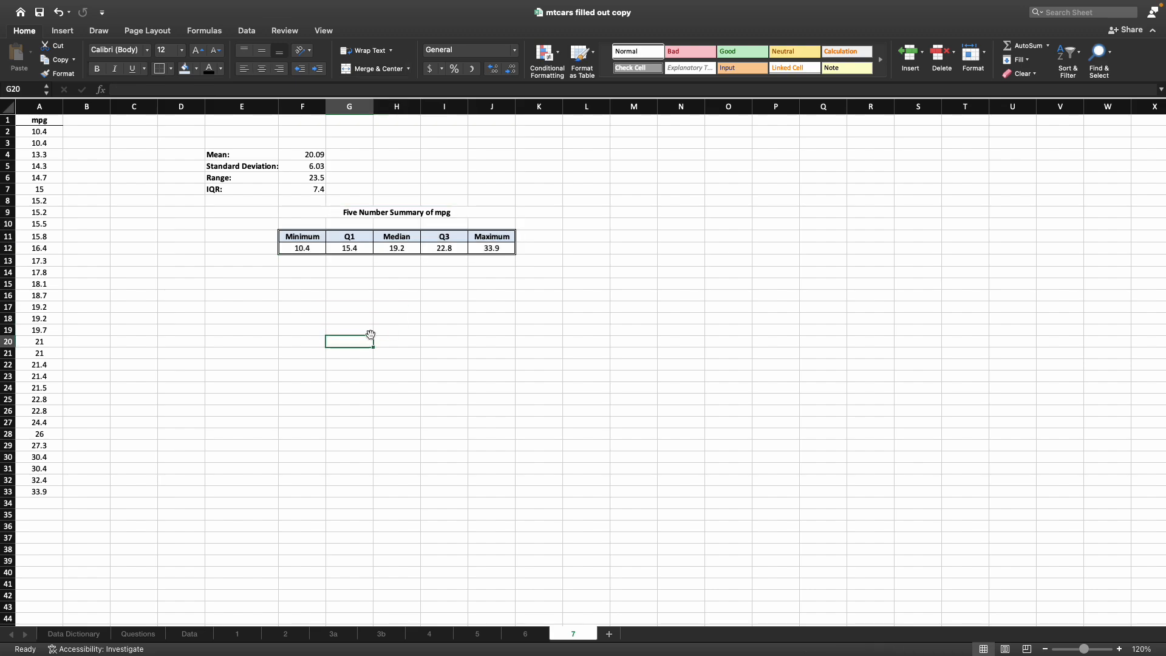
Review the mean, standard deviation, range and IQR entries and the five-number summary table
click(246, 155)
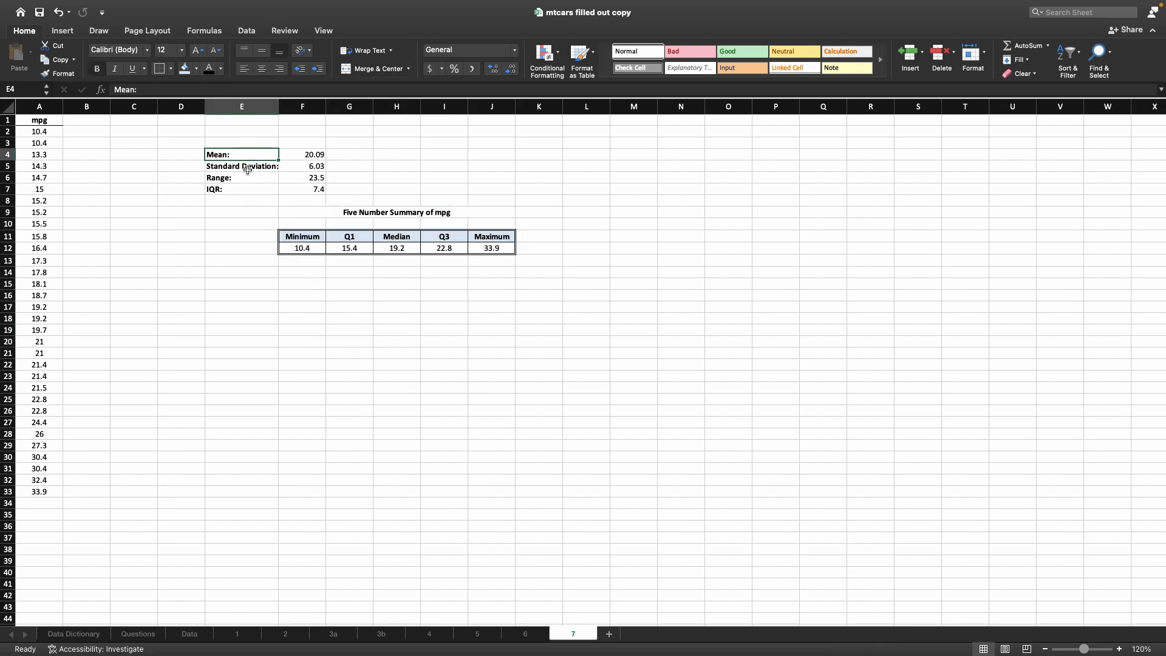
click(243, 167)
click(243, 178)
click(248, 189)
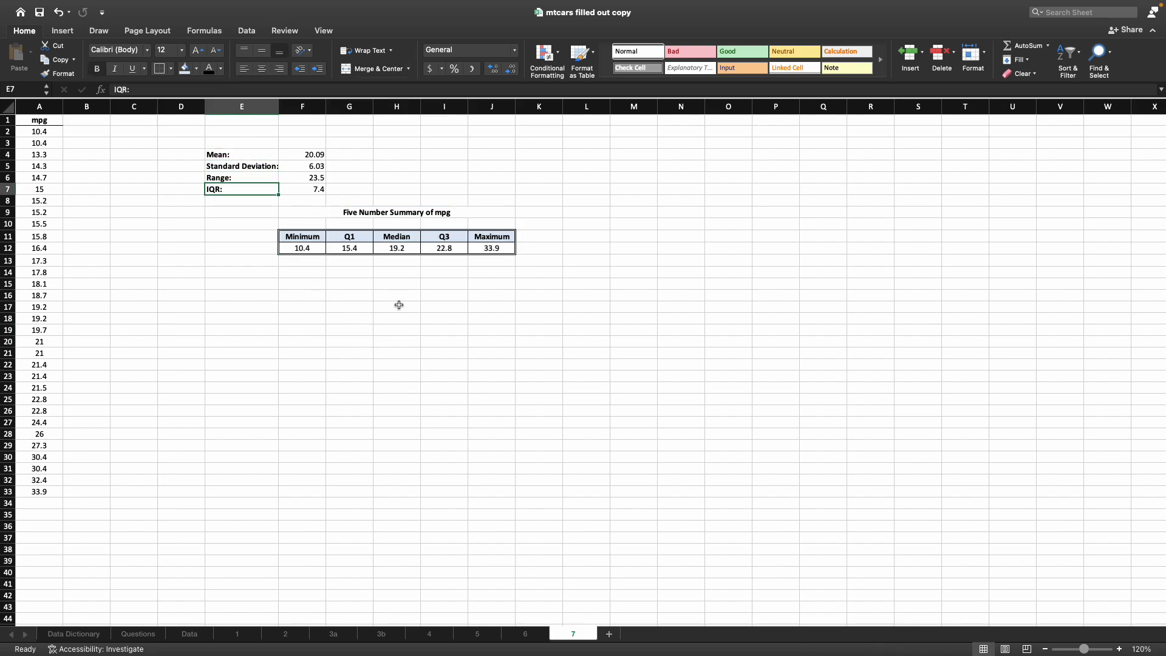
click(398, 305)
click(337, 210)
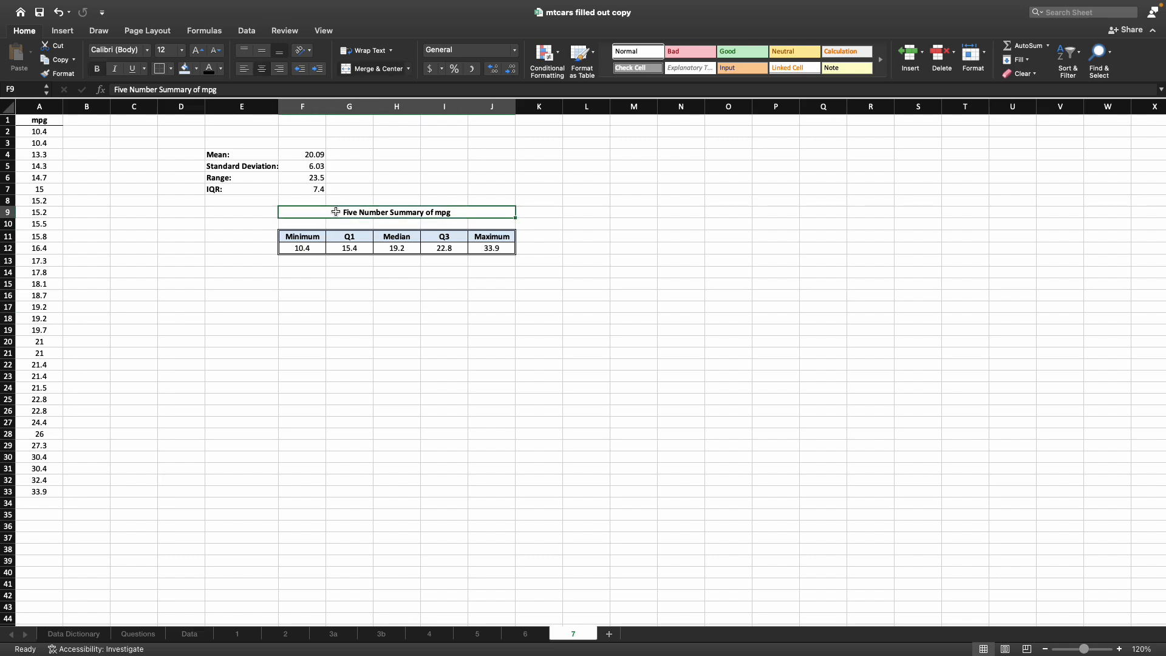
drag(335, 212, 340, 249)
click(352, 307)
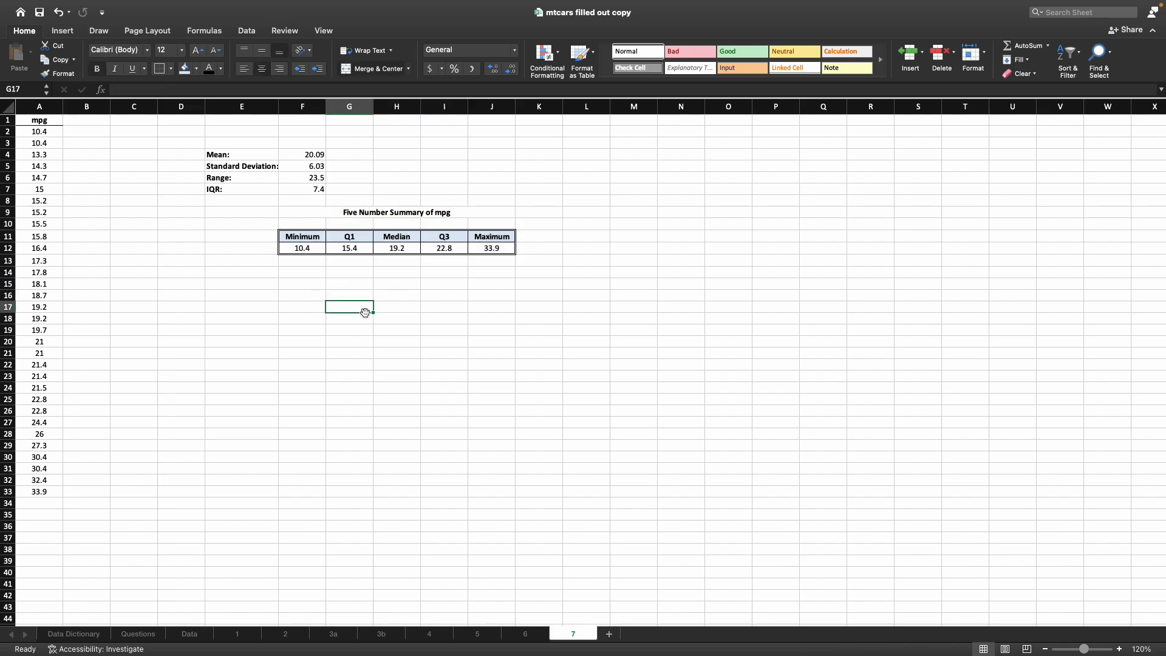
click(239, 244)
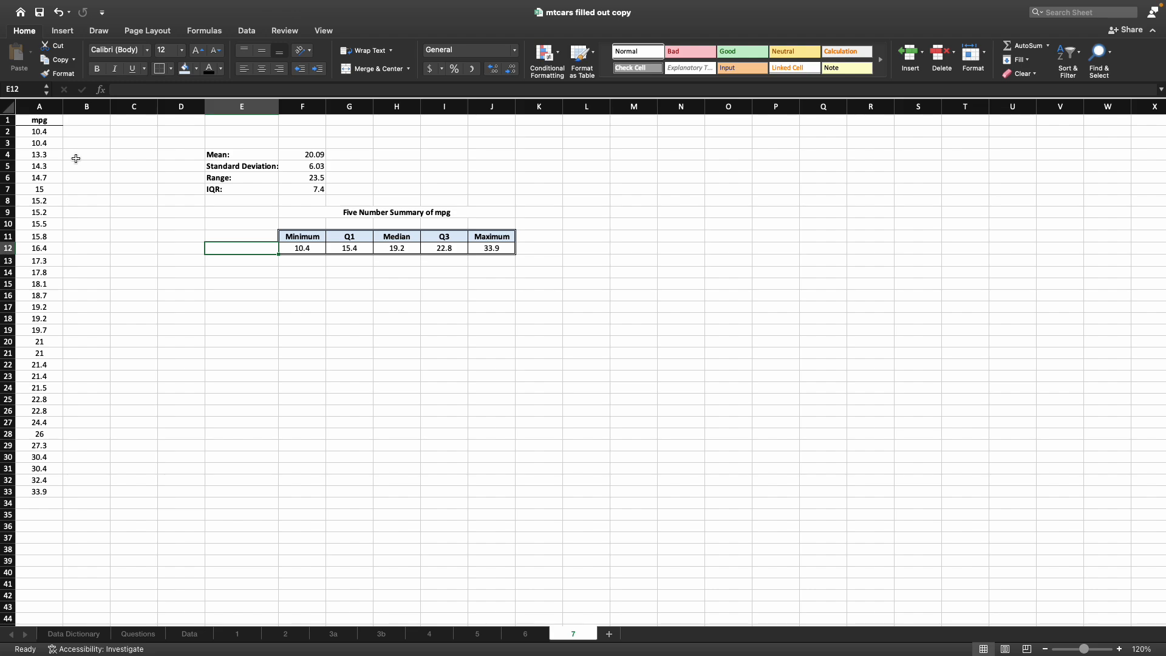
Insert a box-and-whisker chart of A2:A33 and place it beside the summary table, stretched from row 4 to row 36
drag(40, 131, 52, 496)
click(66, 33)
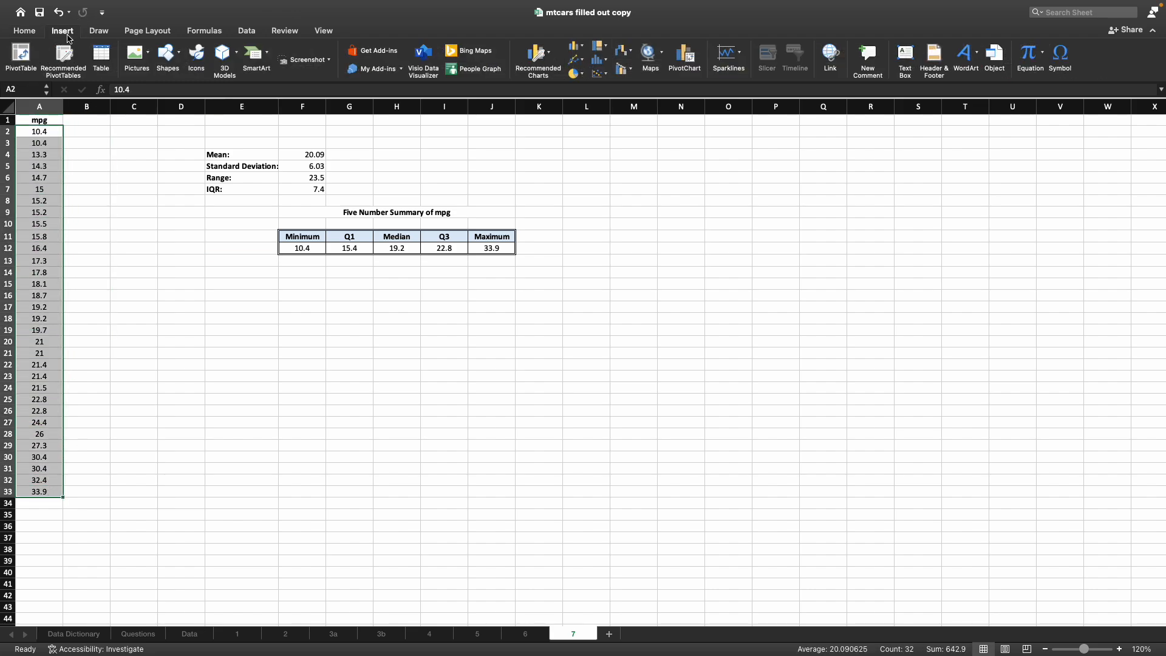
click(602, 62)
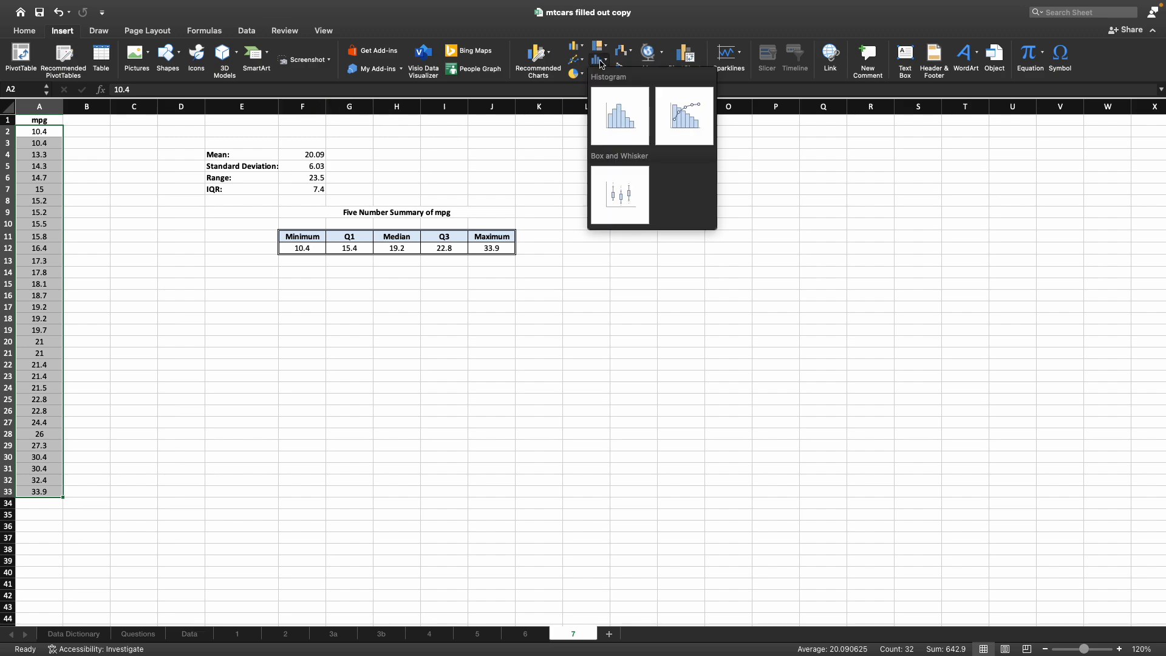
click(624, 213)
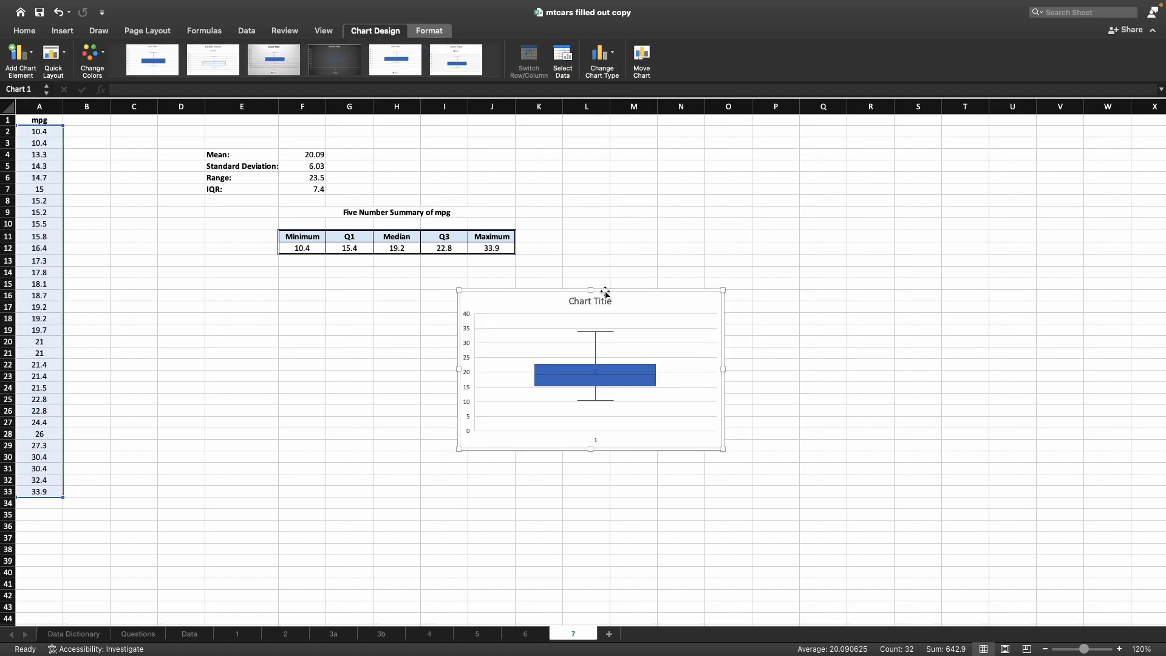
drag(626, 297, 780, 153)
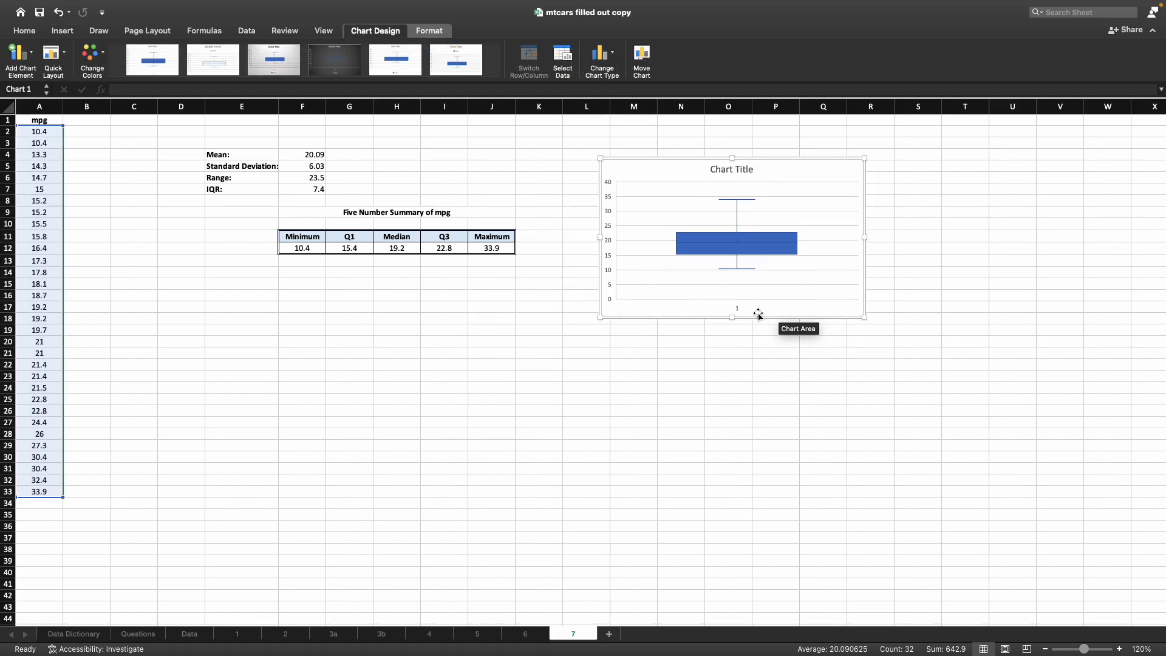
drag(732, 317, 731, 529)
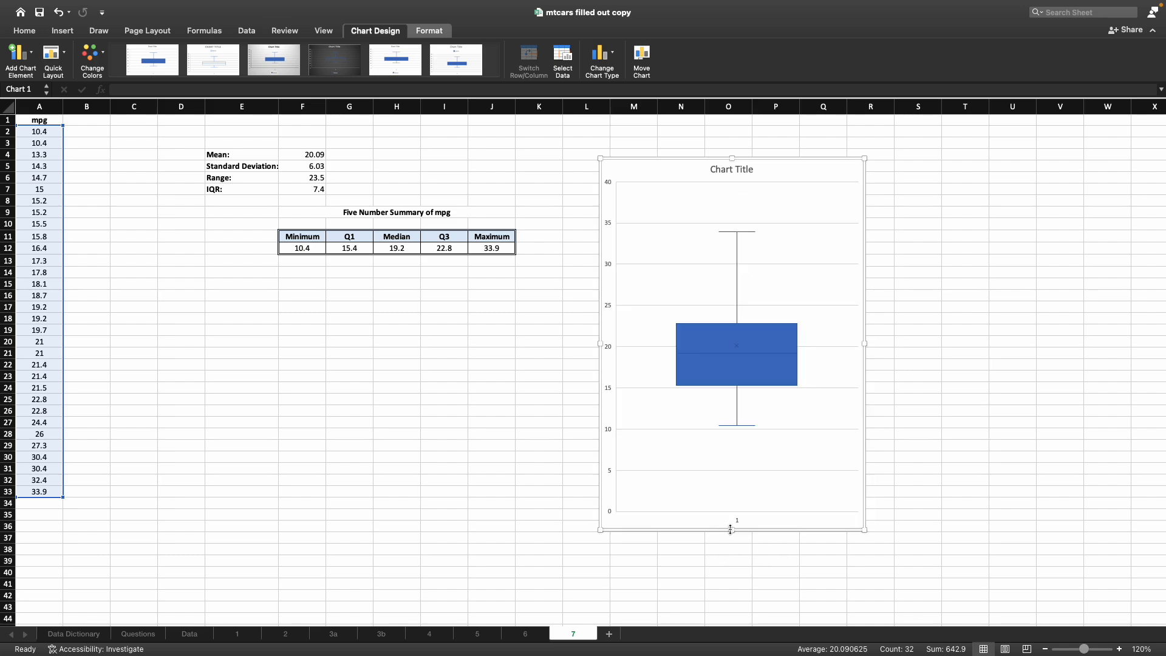
Change the chart title to "Boxplot of mpg"
click(732, 169)
triple_click(746, 171)
text(Boxplot of mpg)
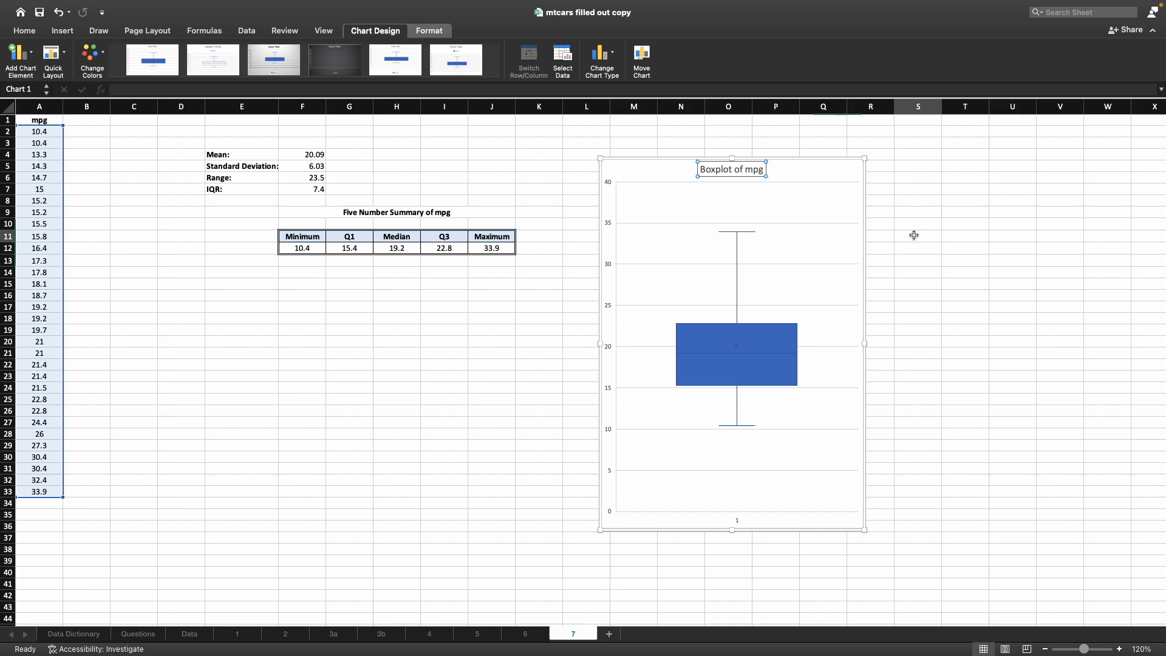
click(914, 237)
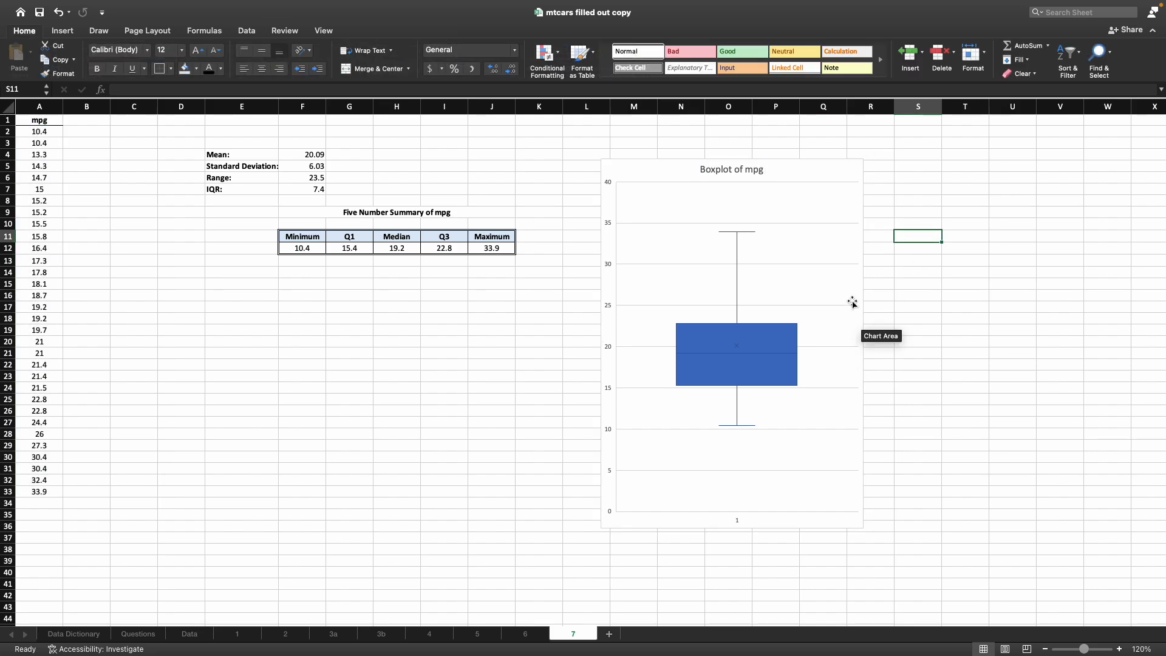
Increase the font size of the boxplot's title to 16
click(745, 168)
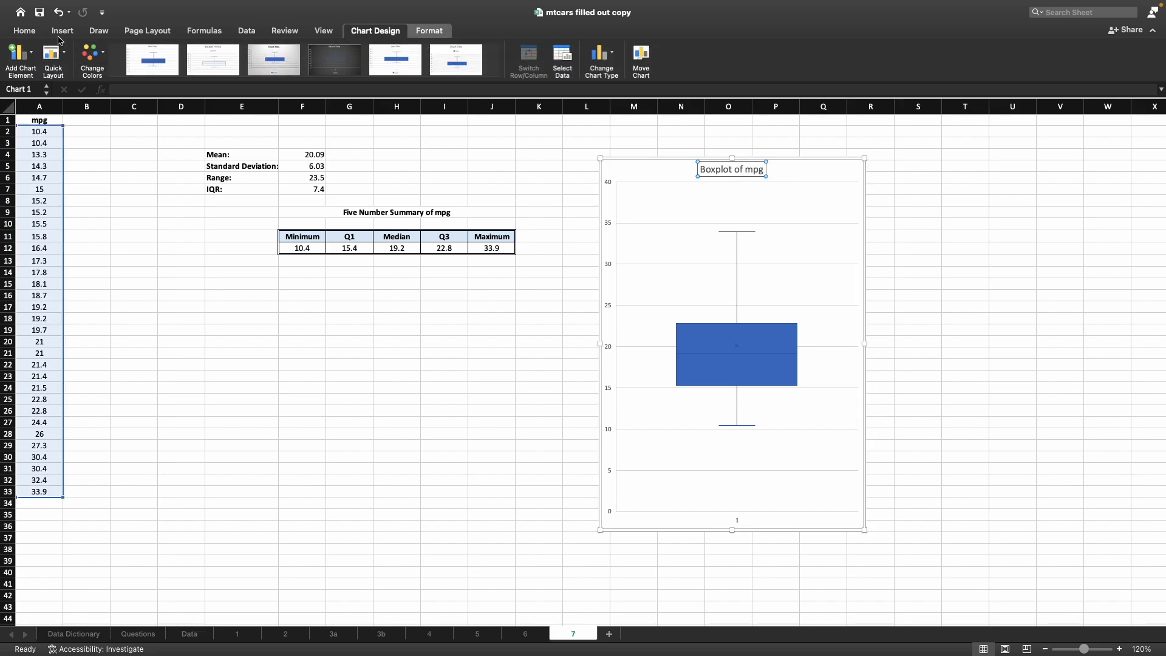
click(38, 32)
click(199, 51)
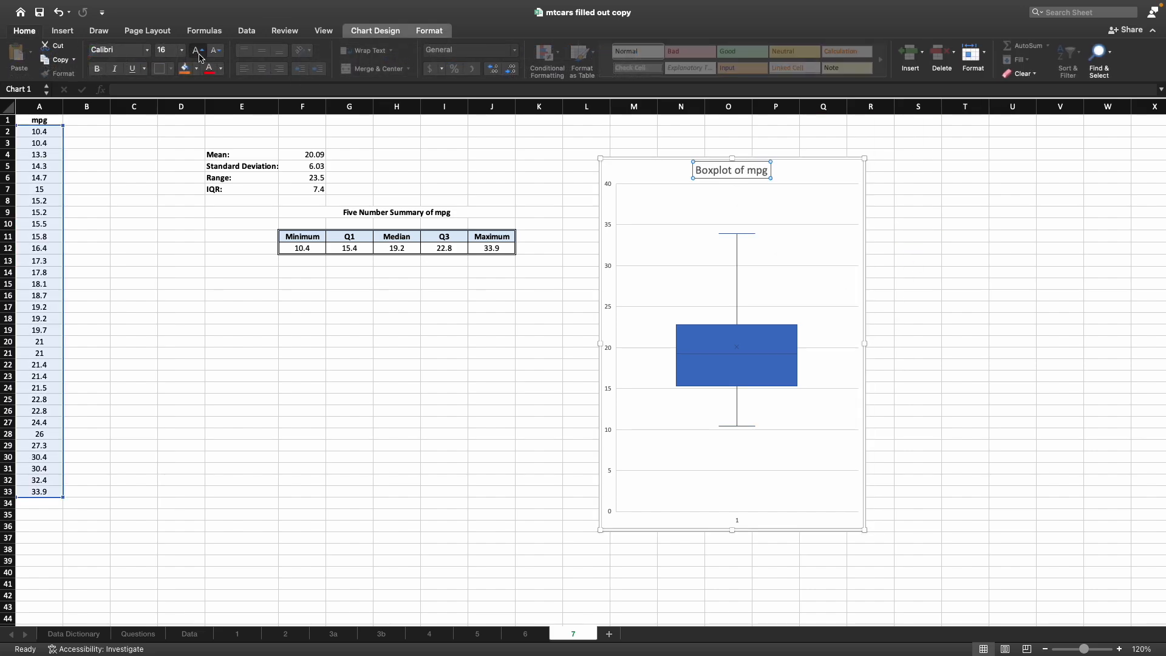
Enlarge the boxplot's title by one more size and set the vertical axis labels' font size to 11
click(199, 52)
click(607, 260)
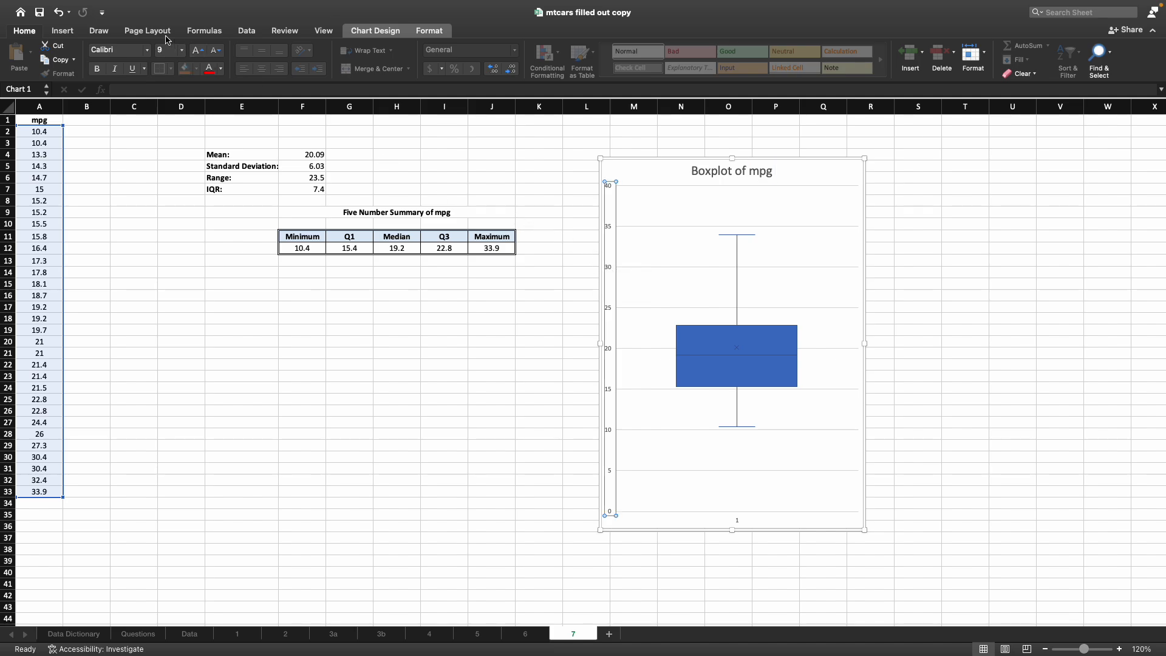
click(195, 54)
click(195, 57)
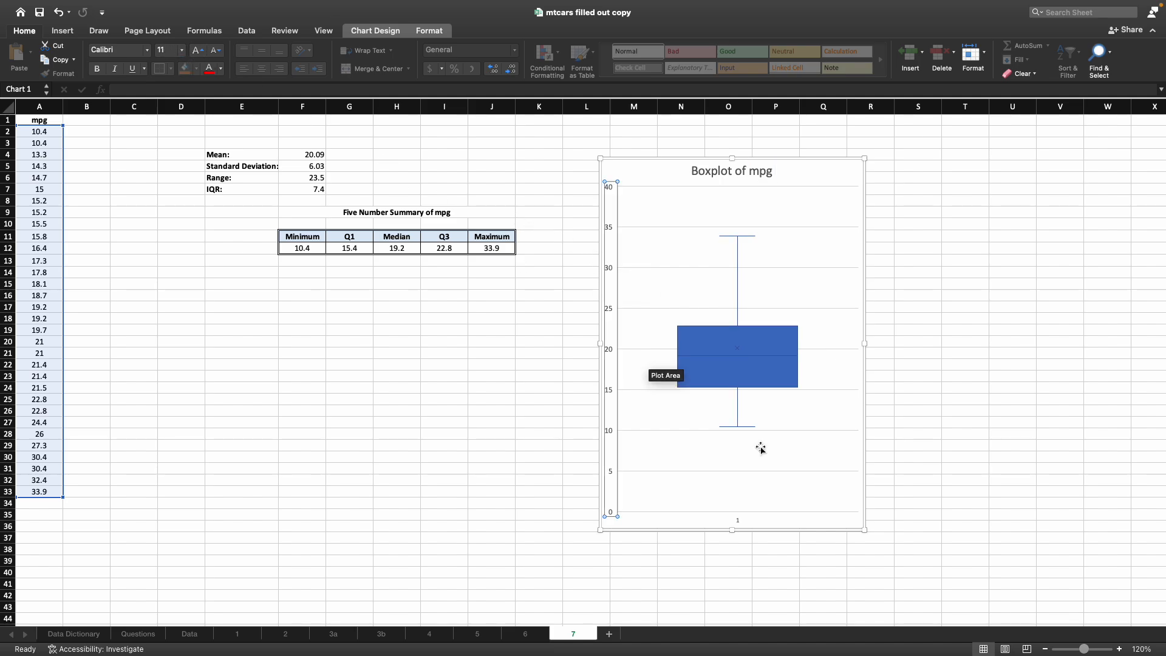
Delete the horizontal axis with its category label from the mpg boxplot
click(733, 520)
click(748, 521)
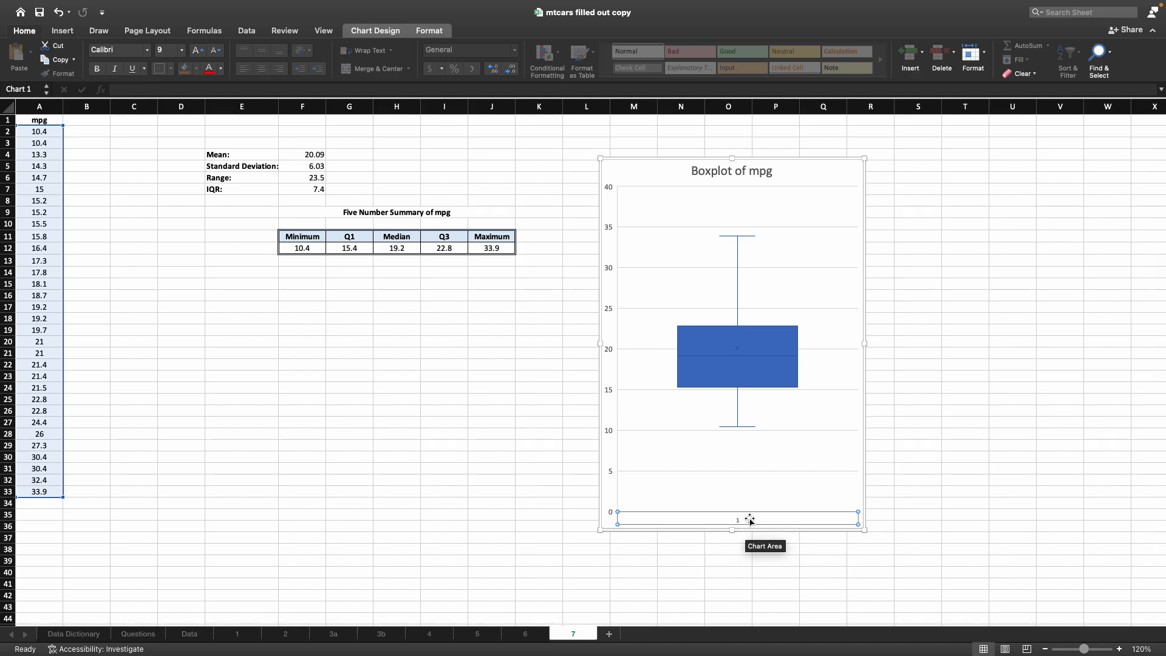
key(Delete)
click(858, 554)
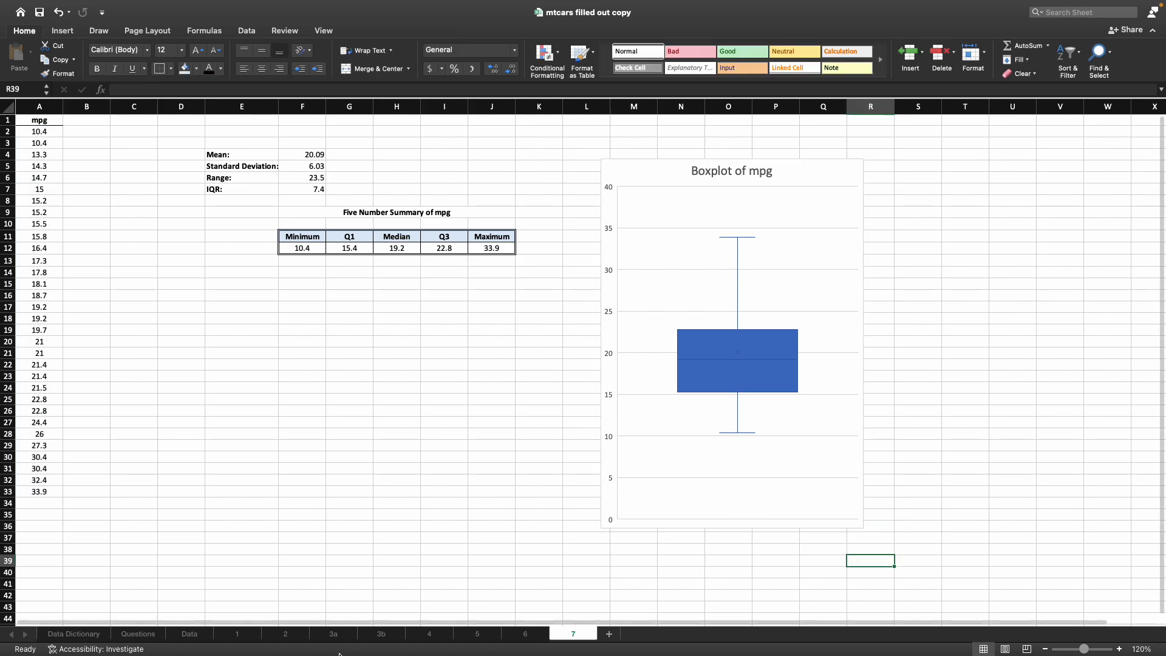
Review the axis labels and axis title of the transmission boxplot on sheet 2, and return to sheet 7
click(432, 638)
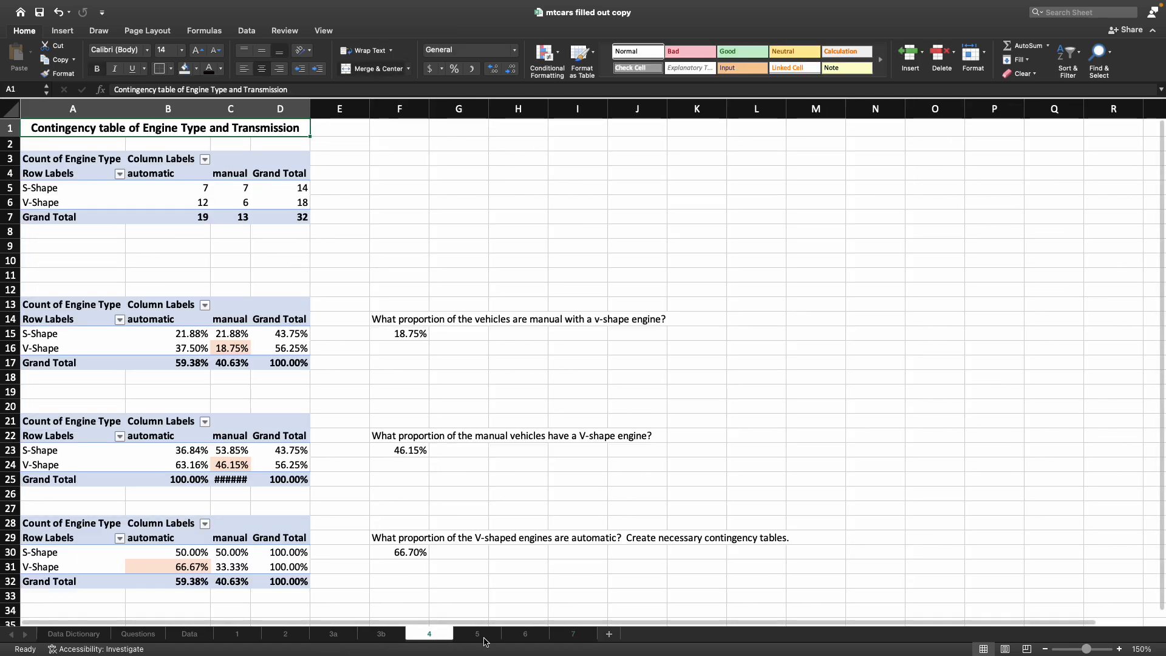
click(489, 639)
click(285, 642)
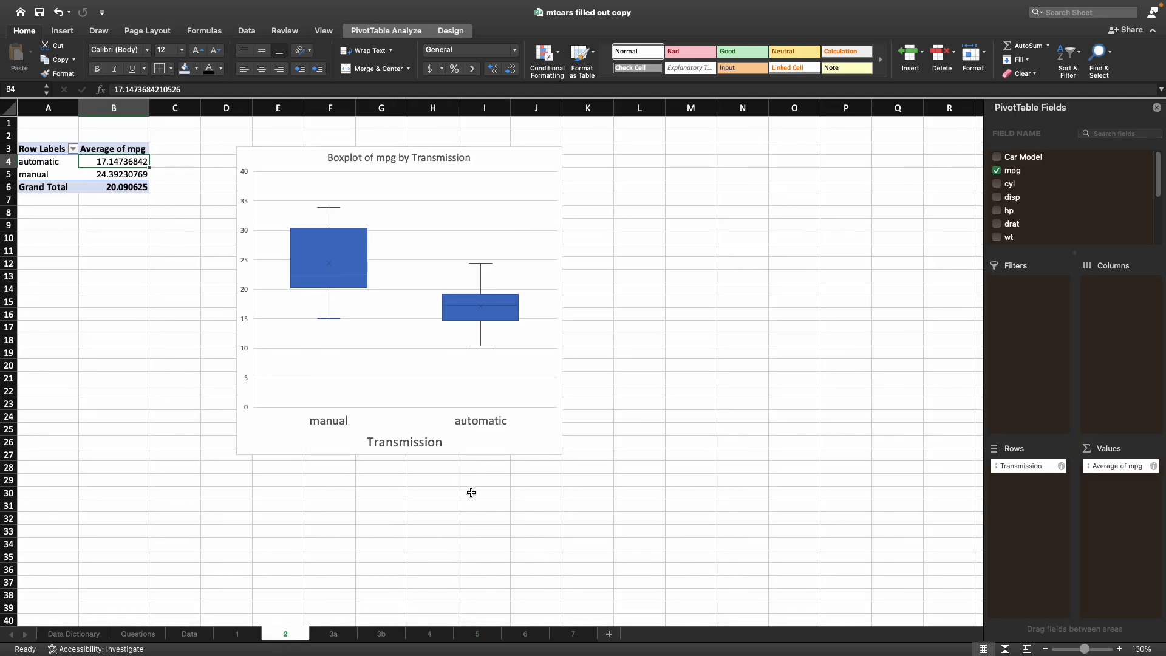
click(395, 446)
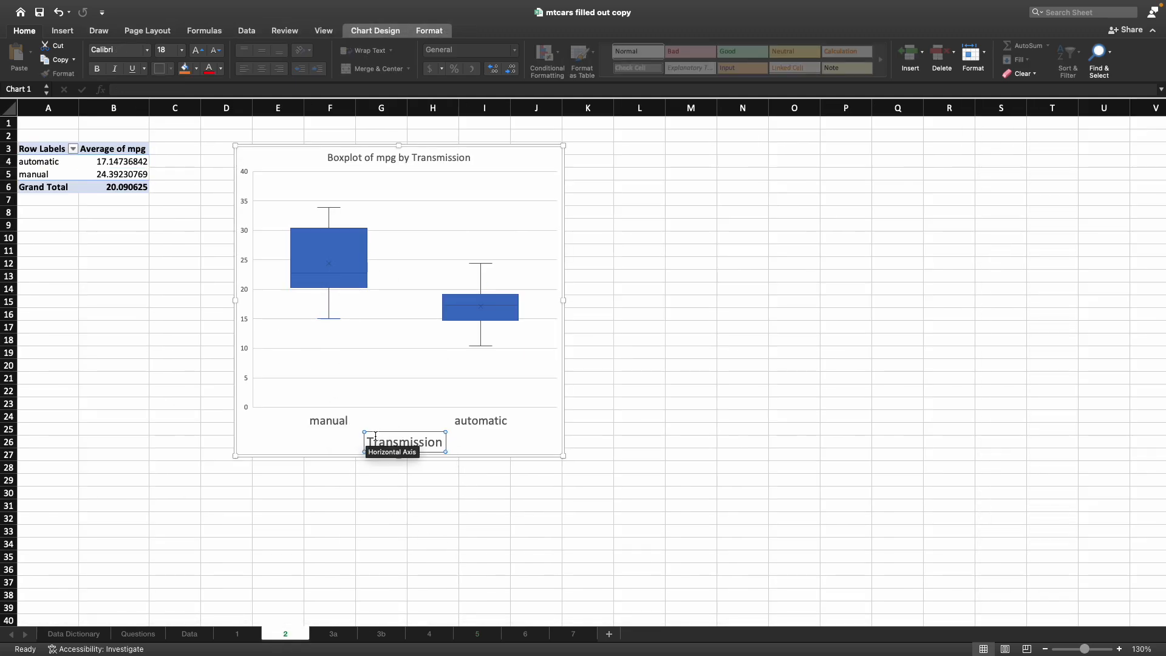
click(344, 428)
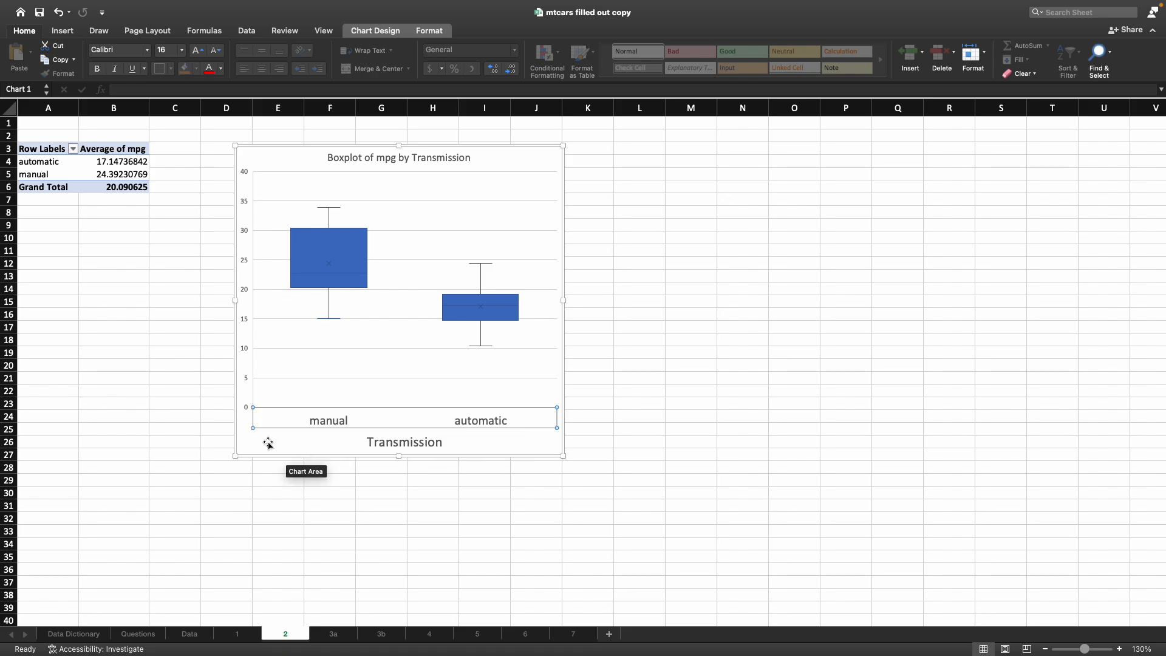
click(298, 488)
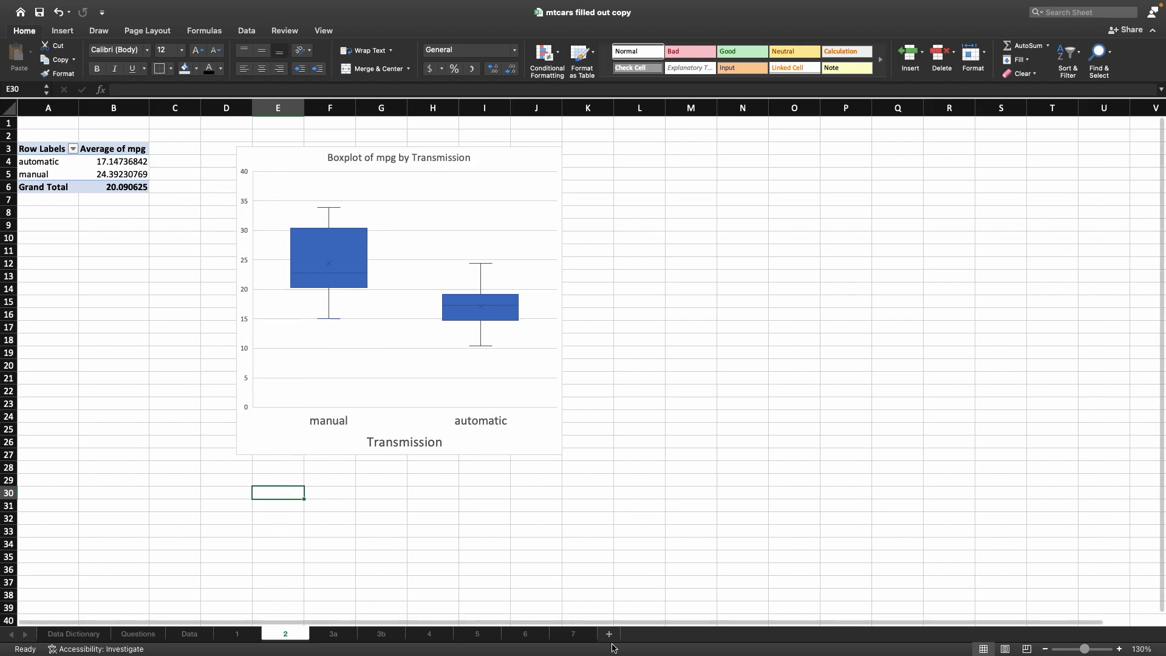
click(573, 634)
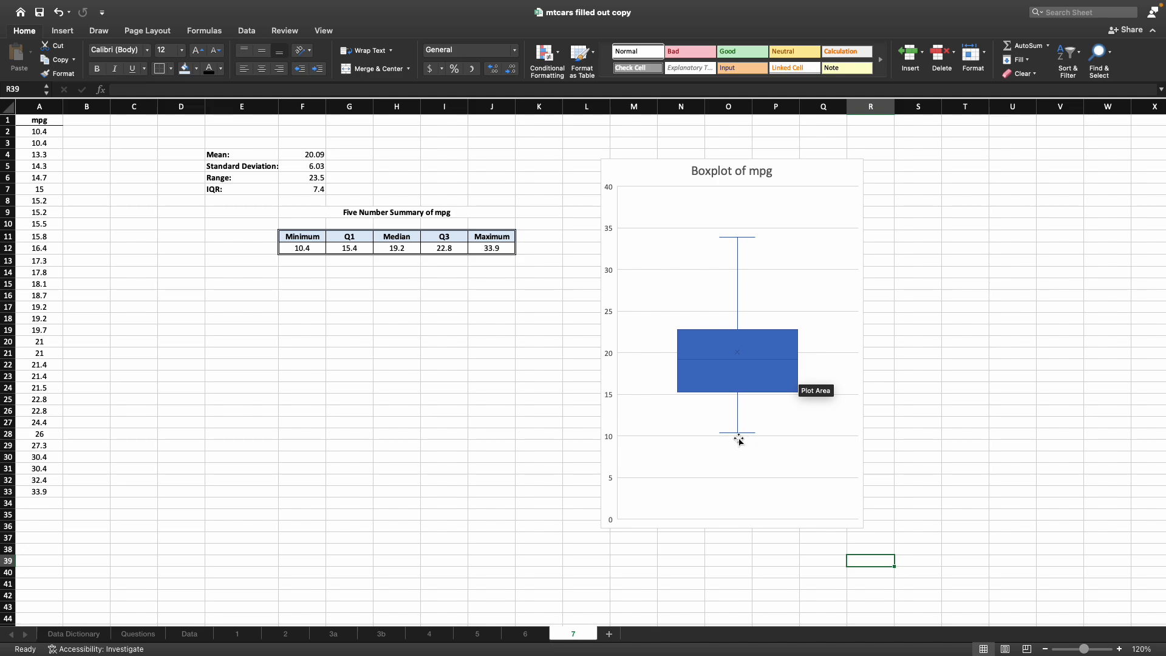
Inspect the mpg boxplot's whisker ends, quartiles, median and mean marker up close, and check for outliers
mouse_move(744, 437)
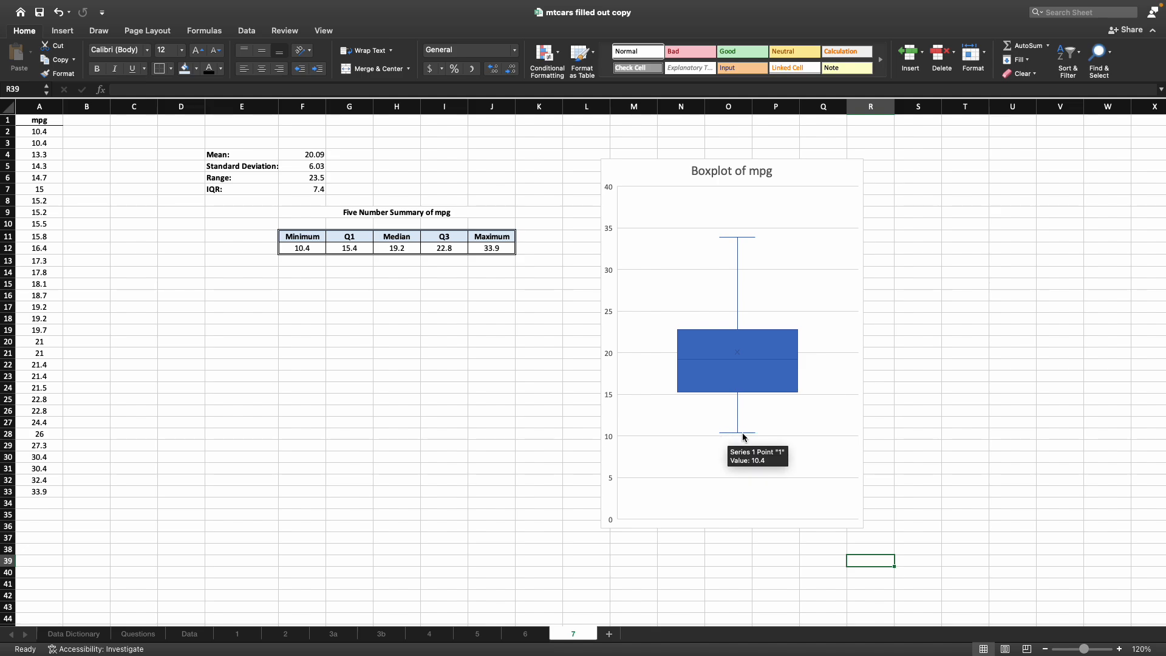
mouse_move(747, 396)
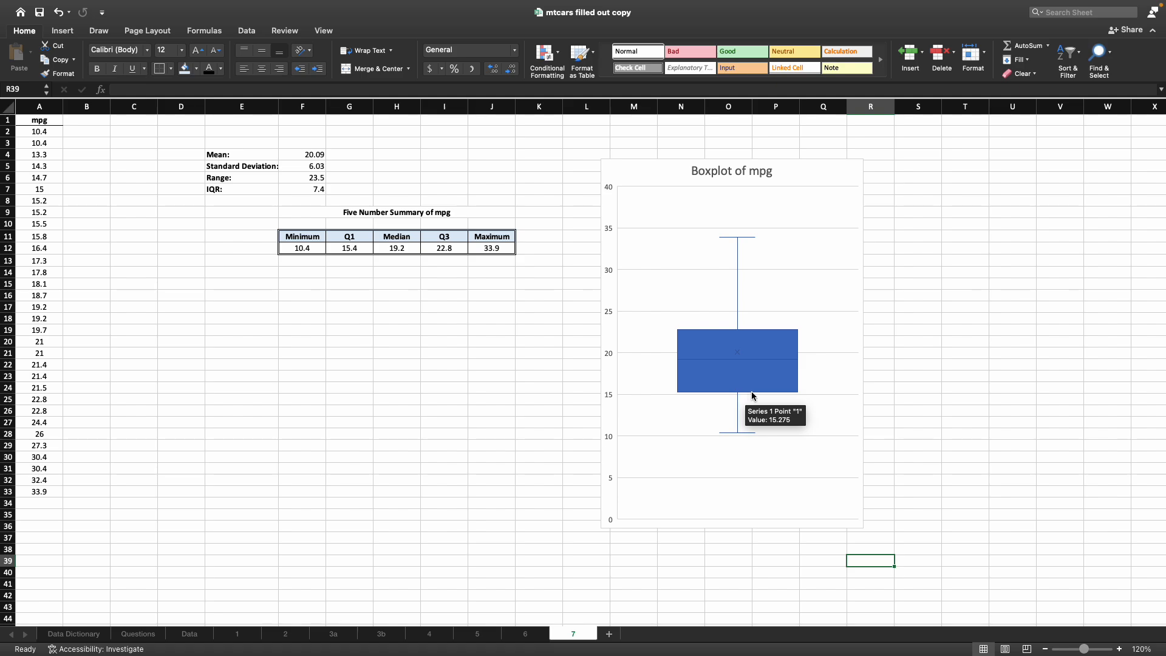
mouse_move(748, 360)
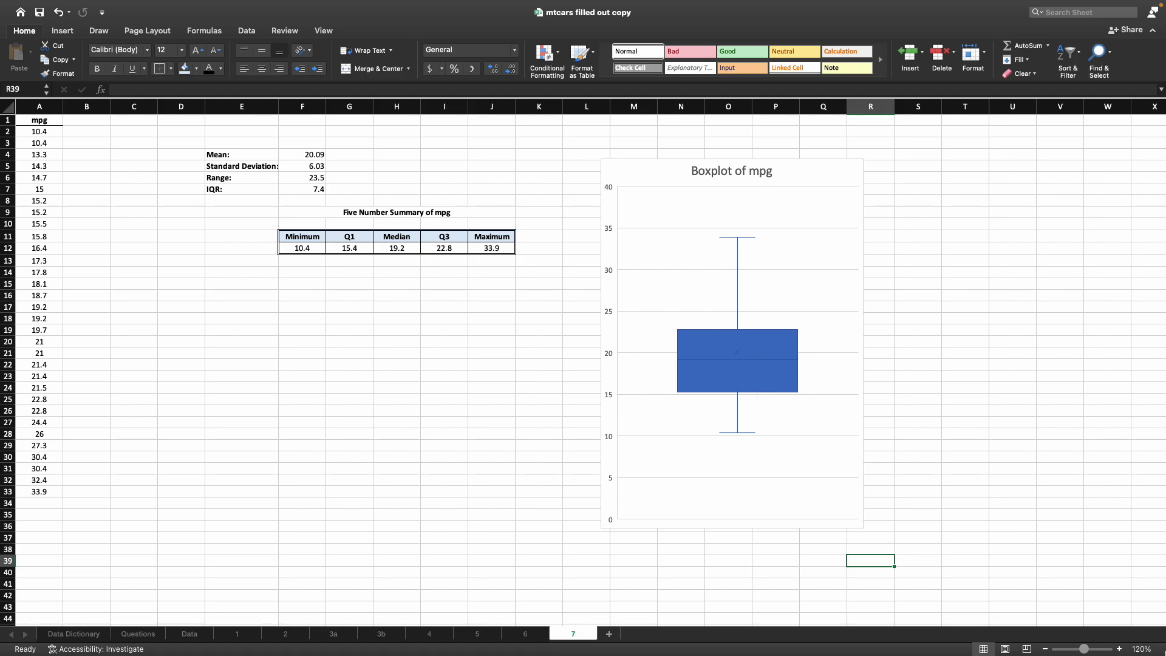
click(1120, 649)
click(1120, 649)
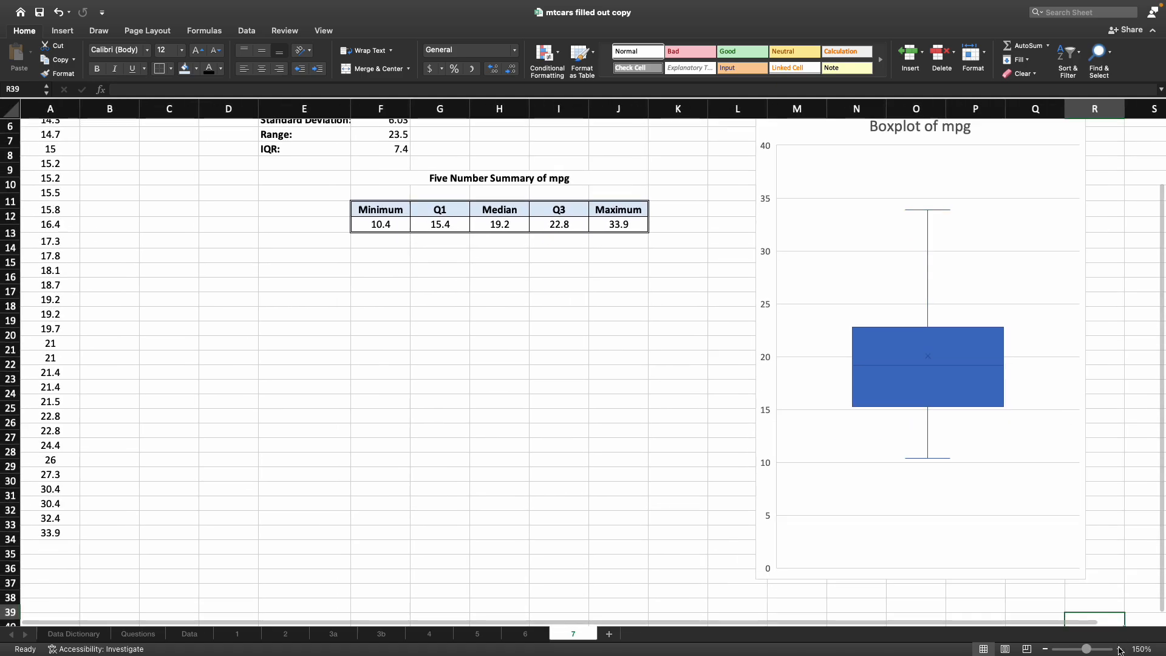
click(1120, 649)
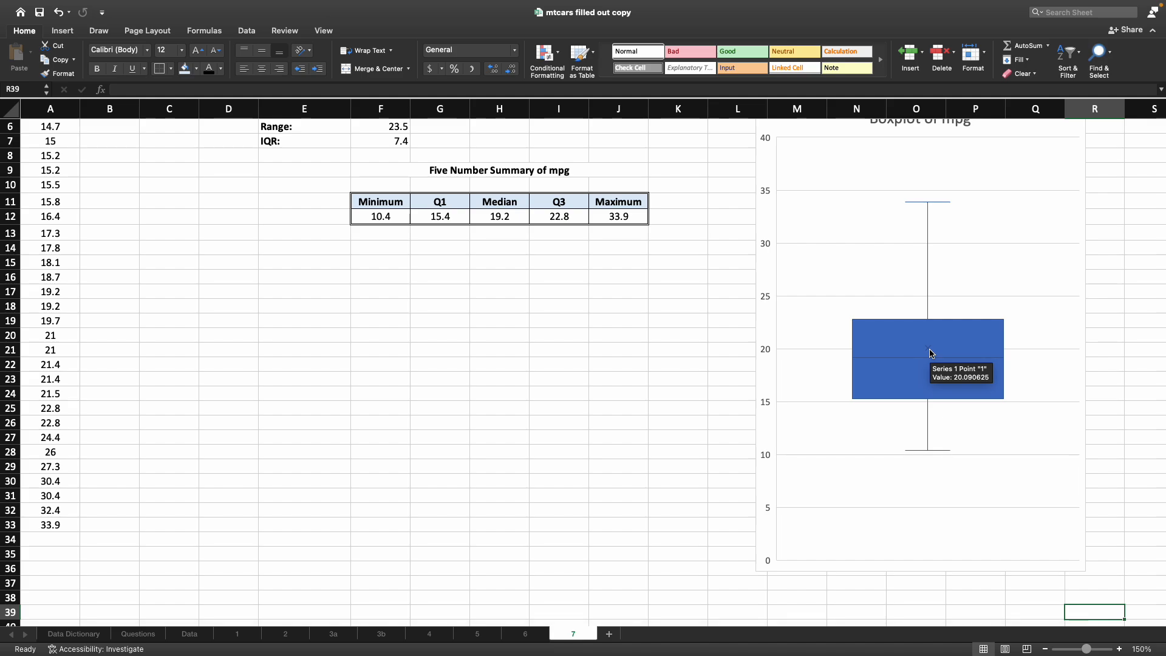
mouse_move(904, 319)
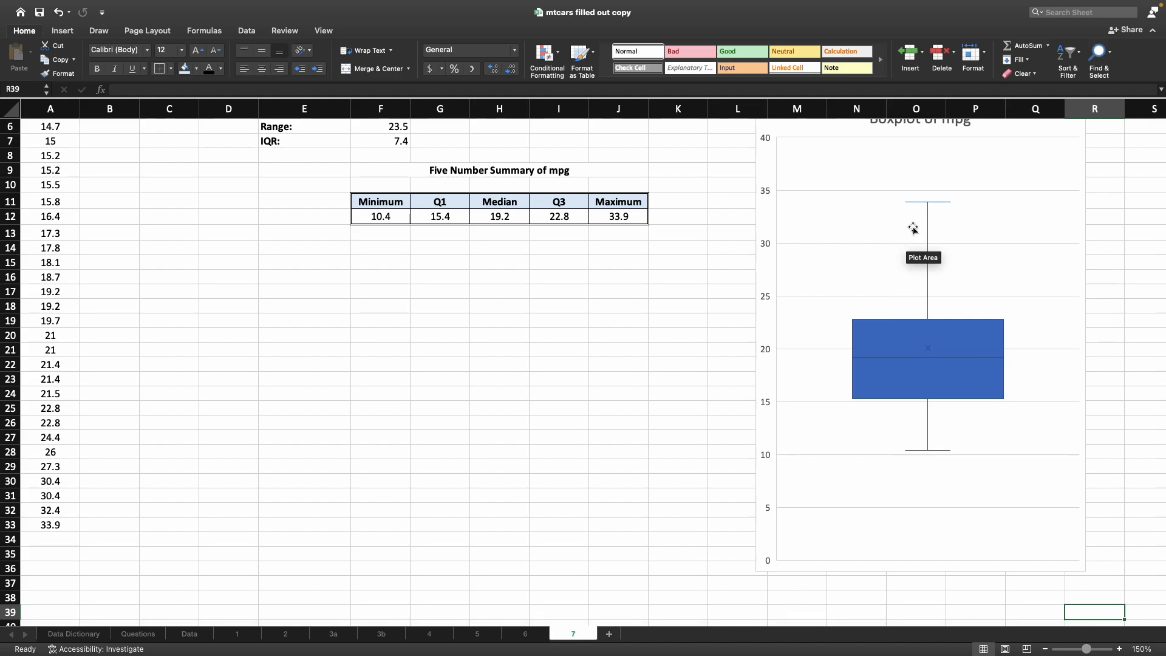
mouse_move(915, 206)
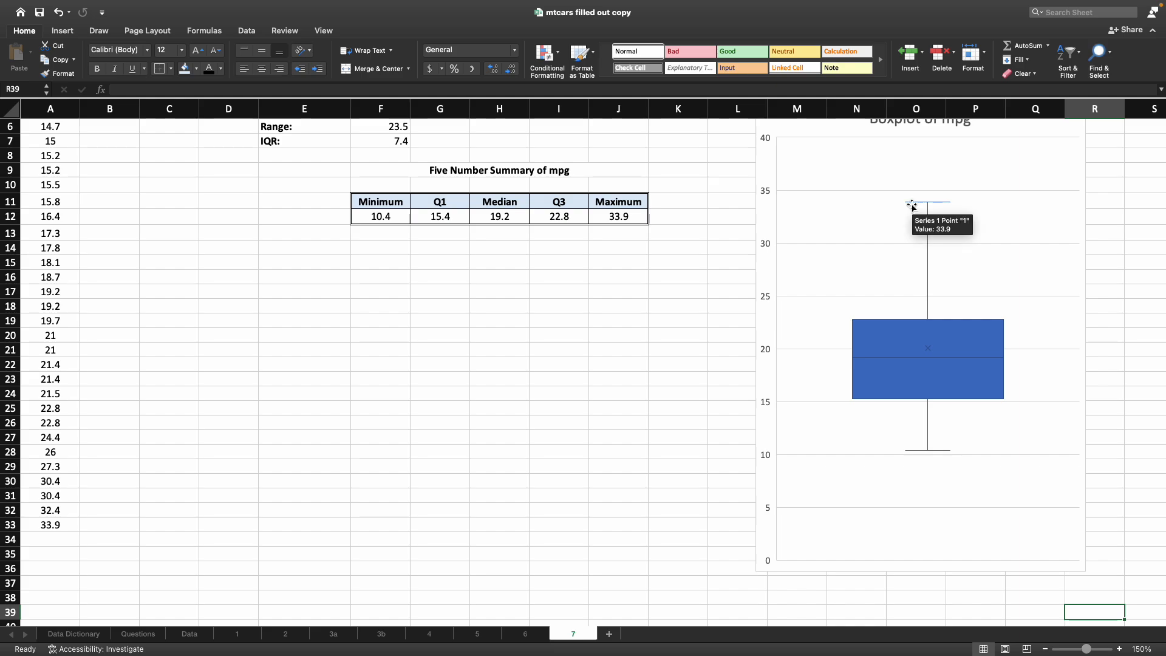
scroll(524, 363, up, 1)
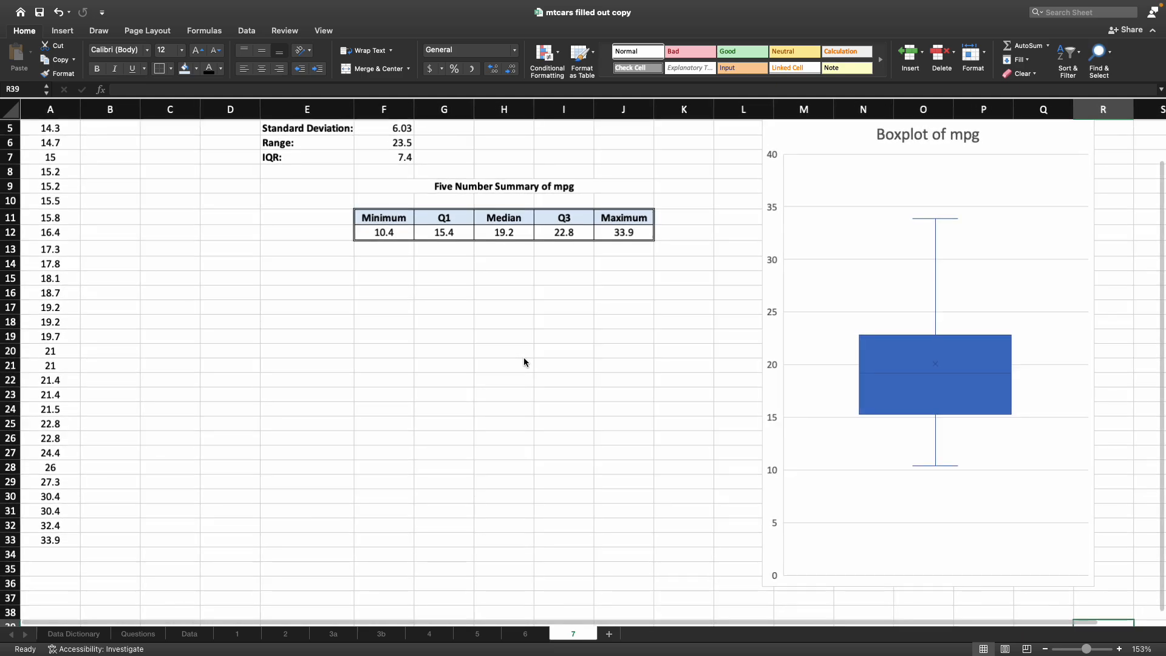
scroll(523, 362, up, 1)
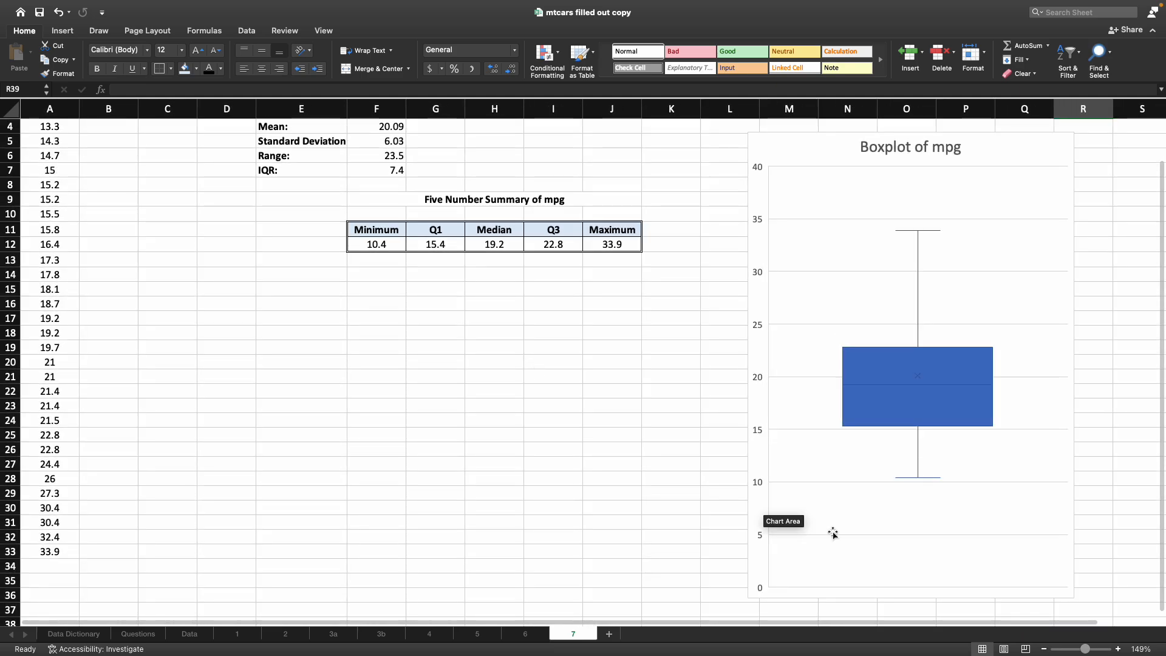
click(1044, 649)
click(1044, 648)
click(1044, 649)
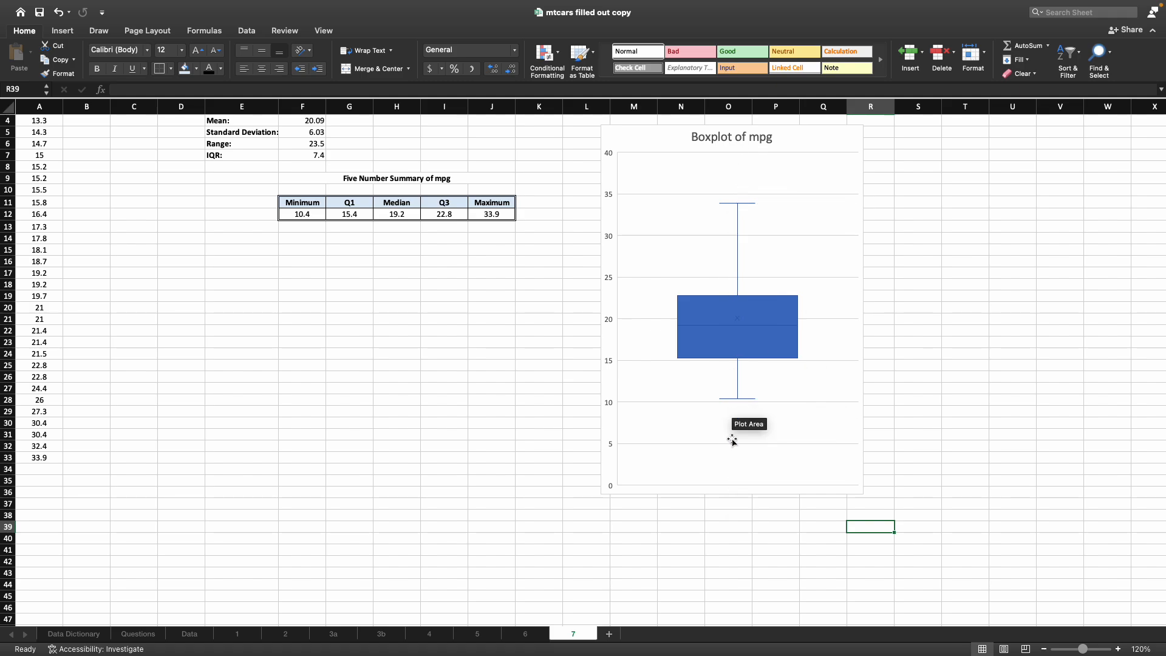
mouse_move(729, 402)
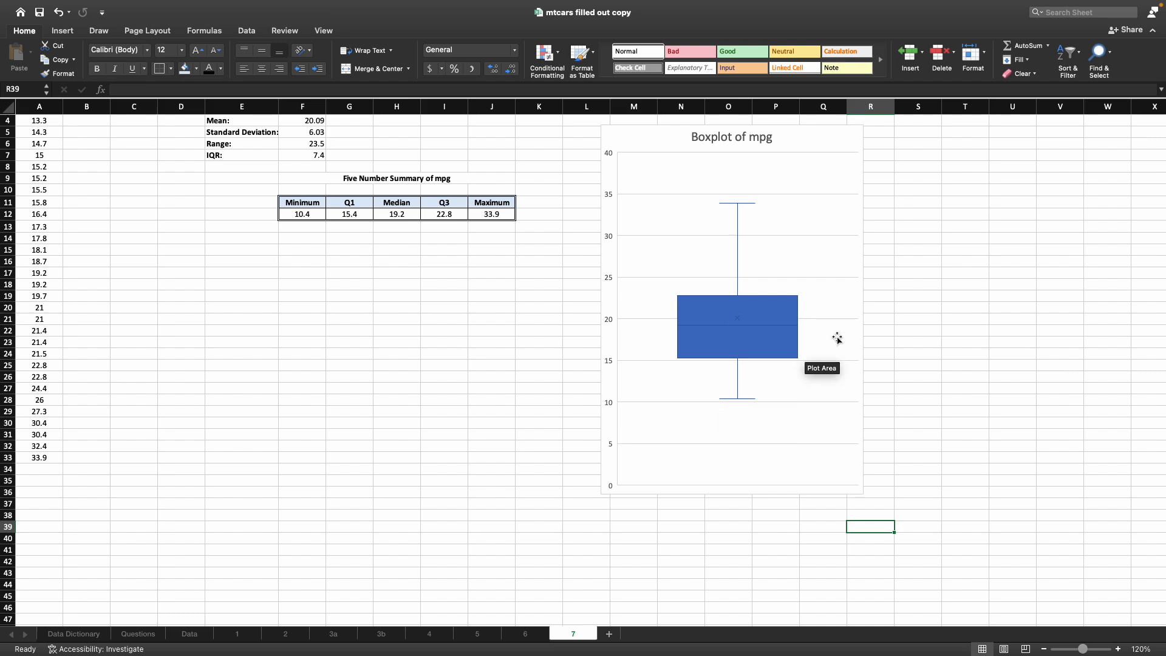
Enter the note "No outliers according to the boxplot" in cell S14
click(904, 241)
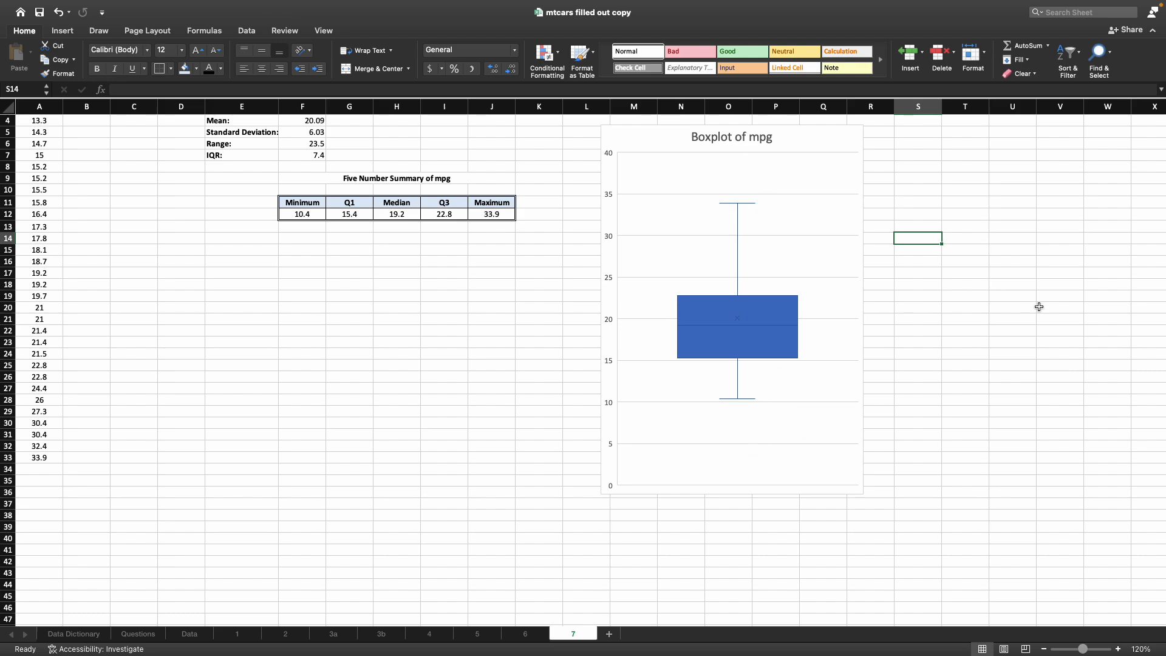
text(No outliers)
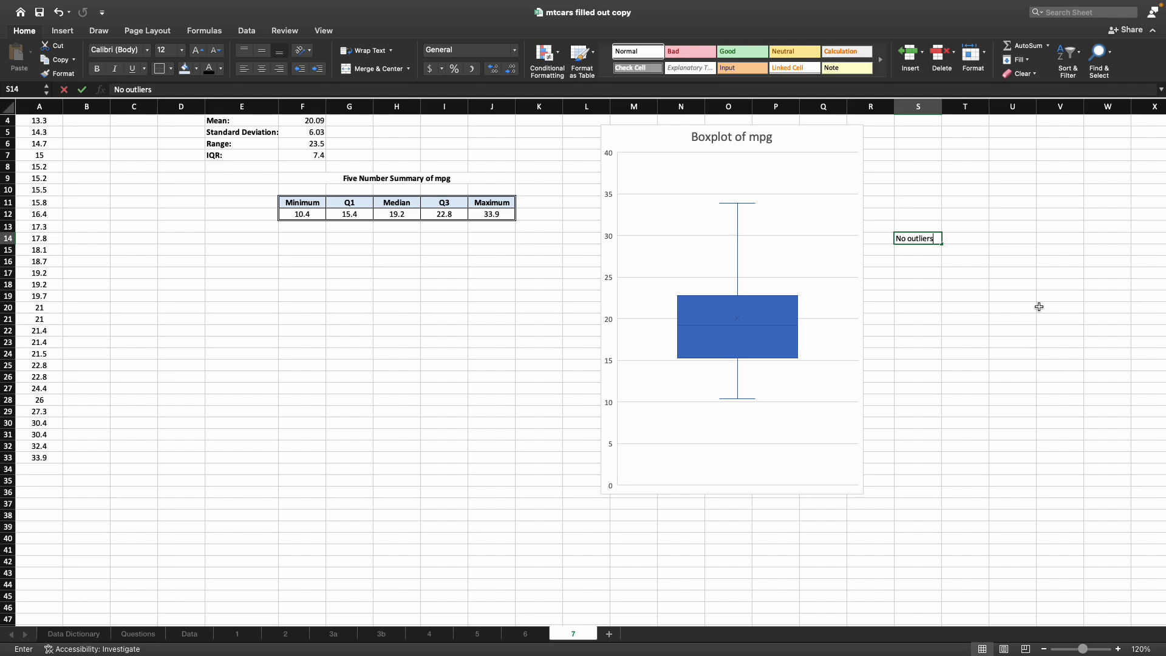
text( according to the boxplot)
key(Return)
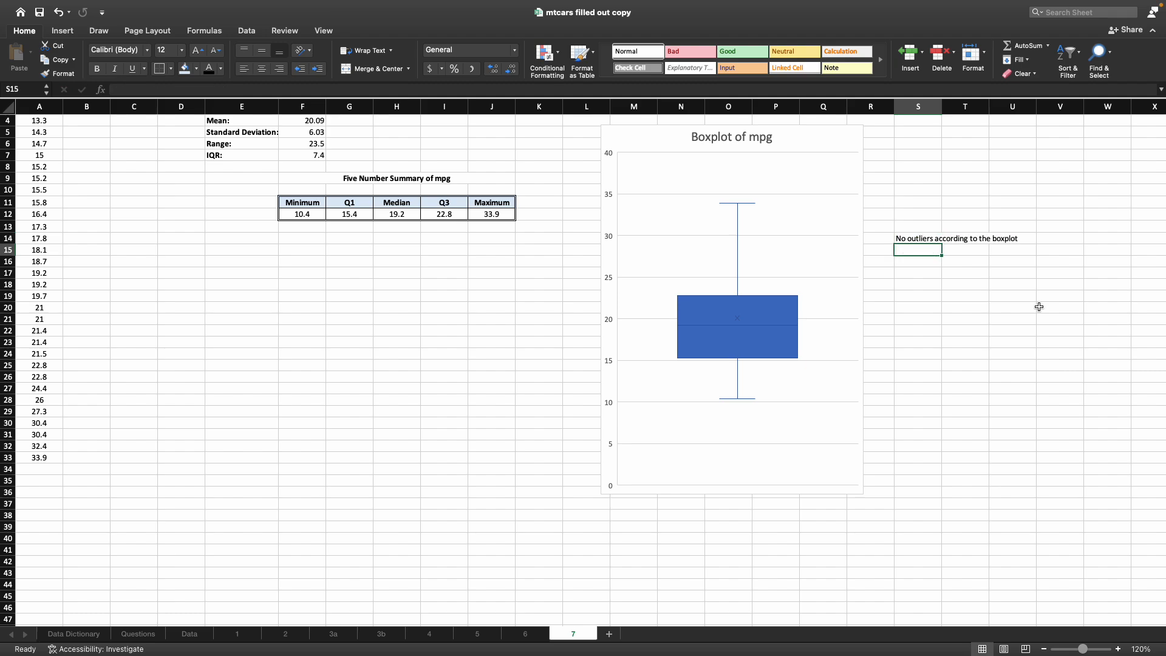
Highlight the outlier note in S14 with a light orange fill, keeping its text unbolded
key(Up)
key(cmd+b)
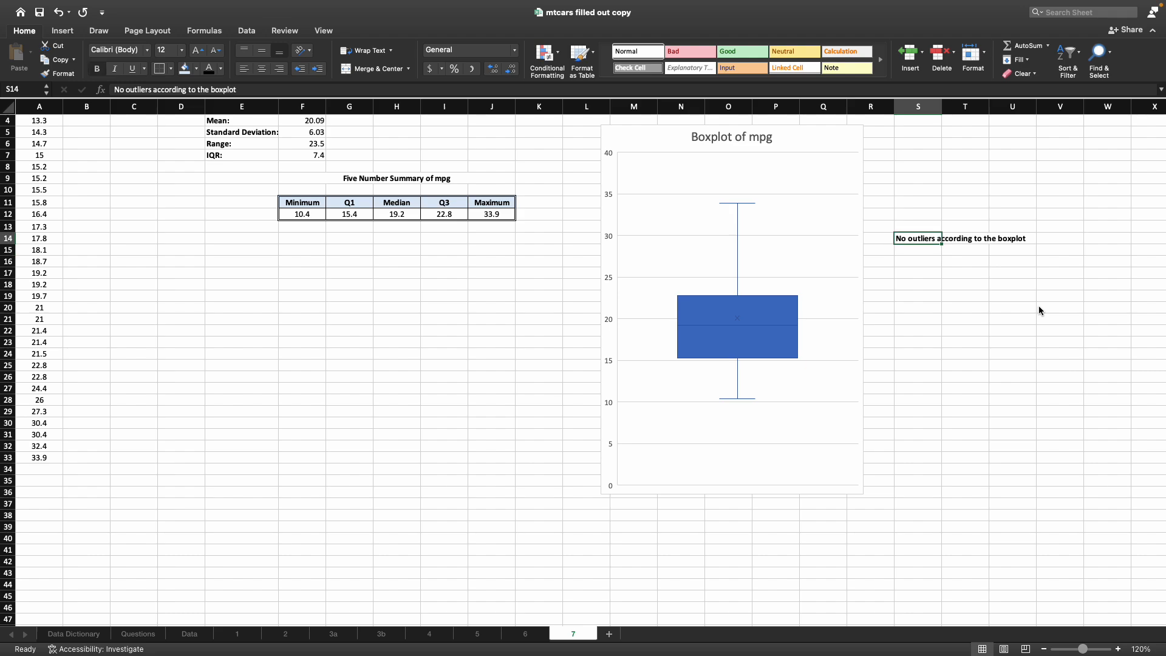
key(super+z)
click(196, 68)
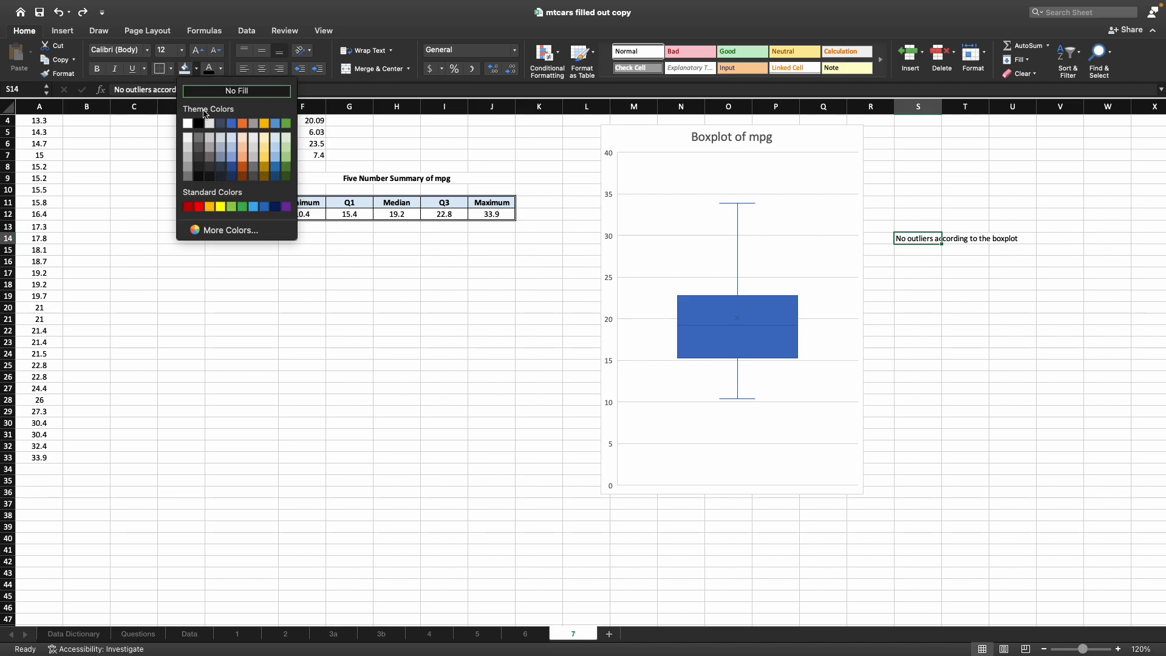
click(245, 141)
click(391, 338)
Enter the header "Z Score" in B1, centred and bold with a bottom border
scroll(355, 333, up, 2)
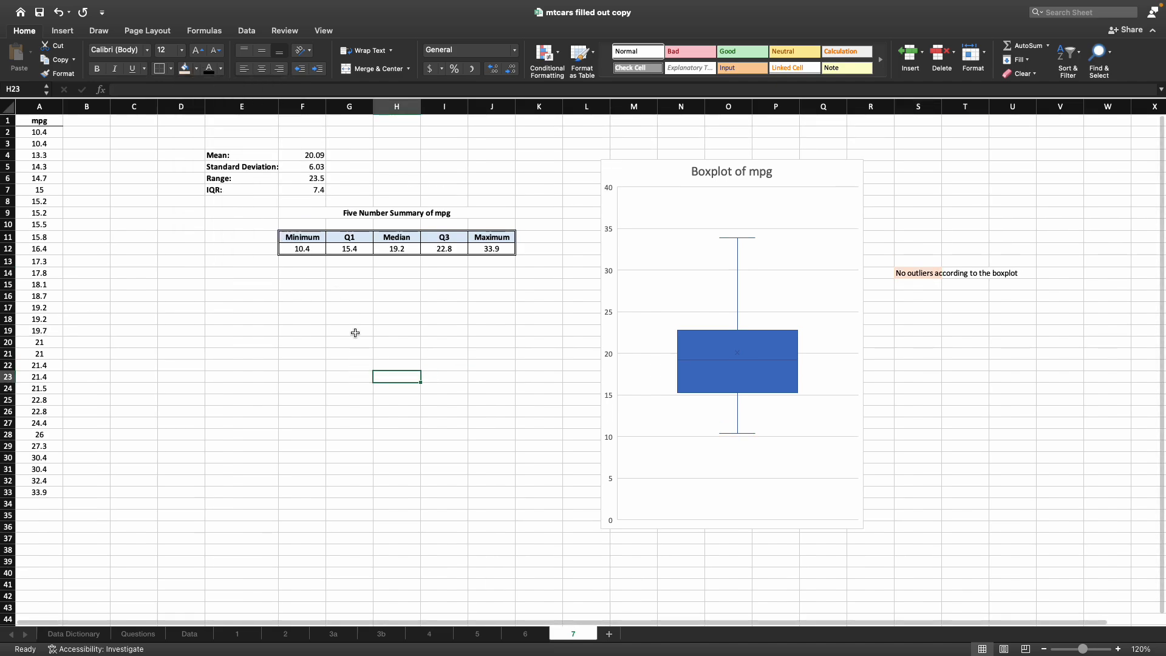
click(96, 121)
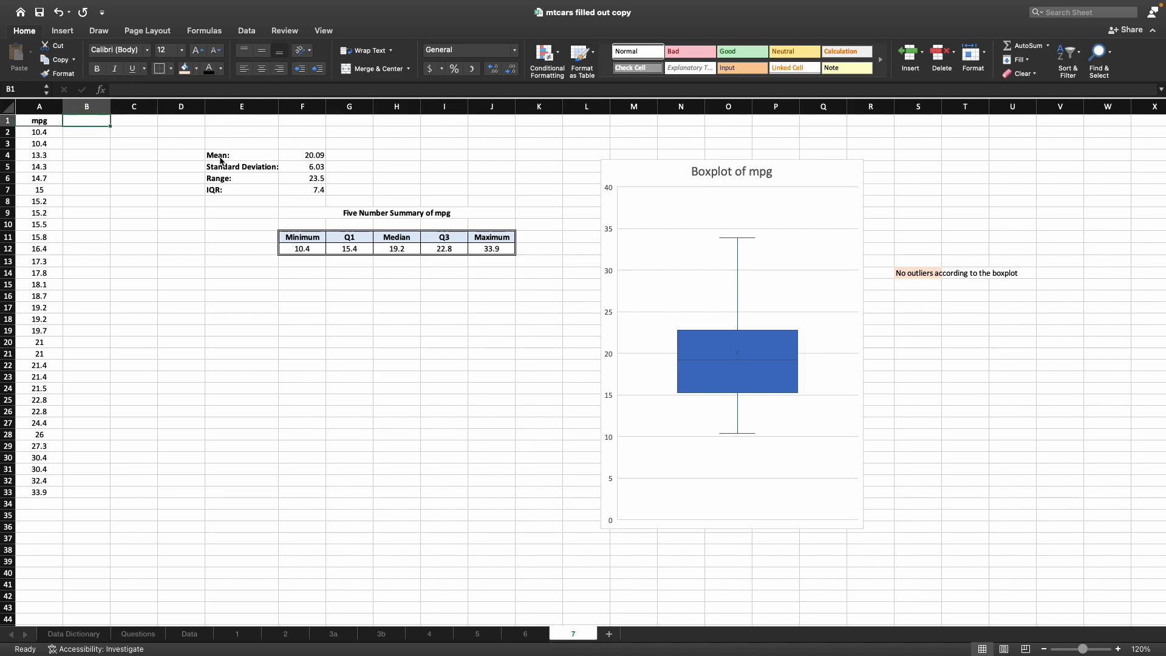
text(Z S)
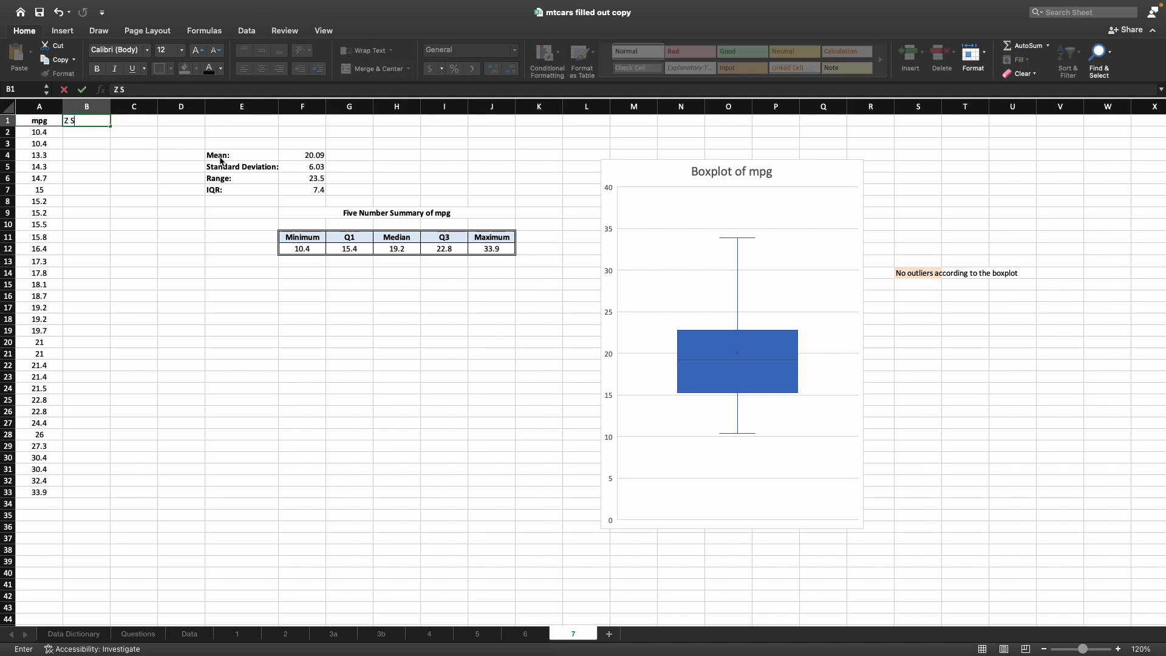
text(core)
key(Return)
key(Up)
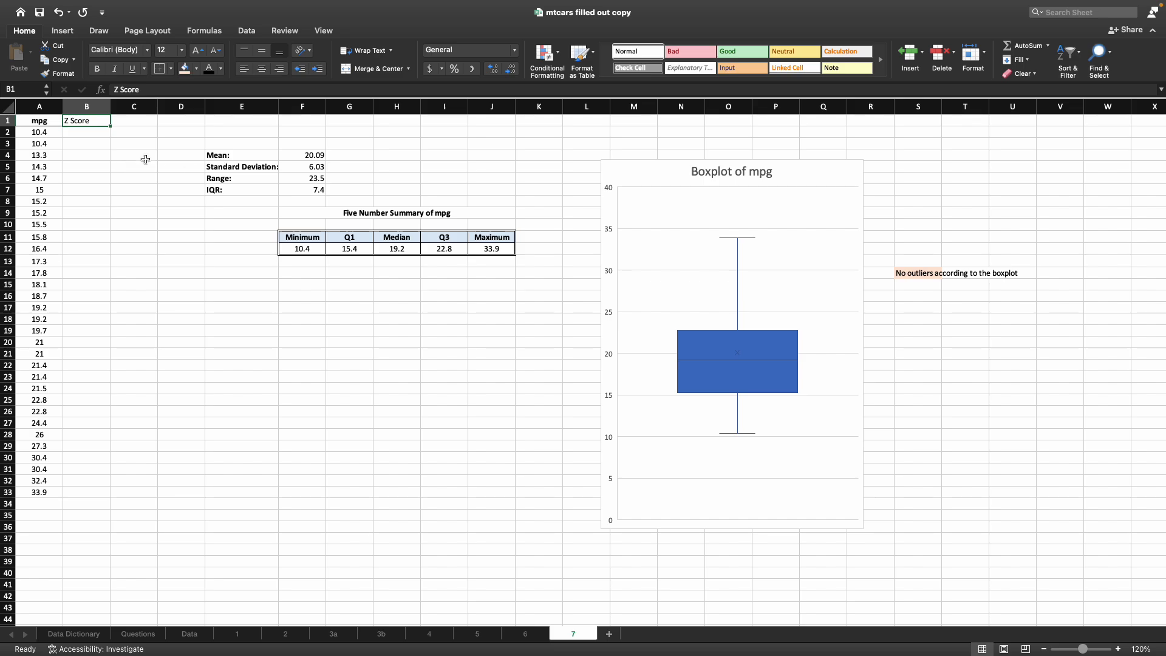
click(265, 72)
click(97, 68)
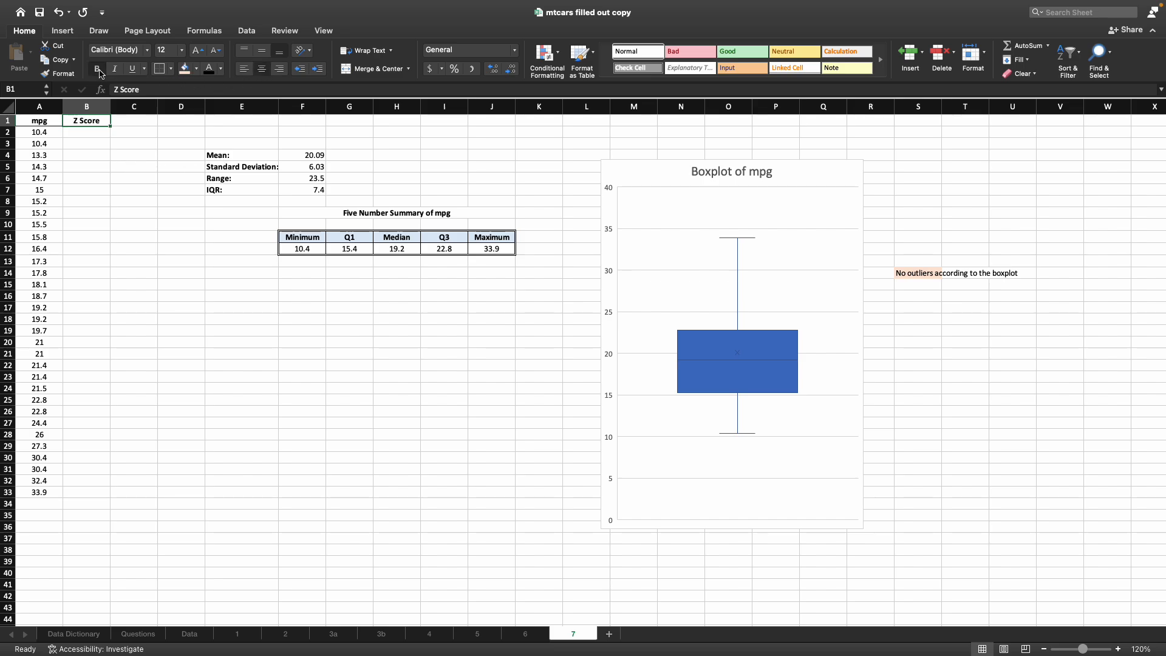
click(172, 69)
click(192, 98)
click(243, 386)
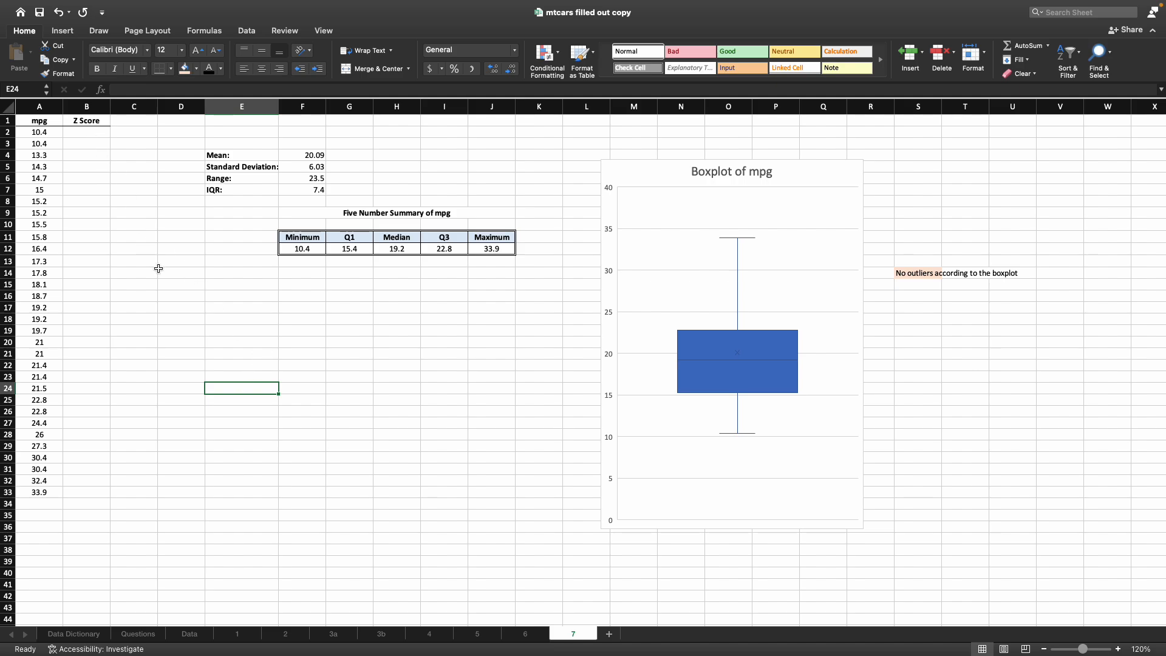
Review the first mpg value in A2, the mean in F4 and the standard deviation in F5, and select B2
click(40, 130)
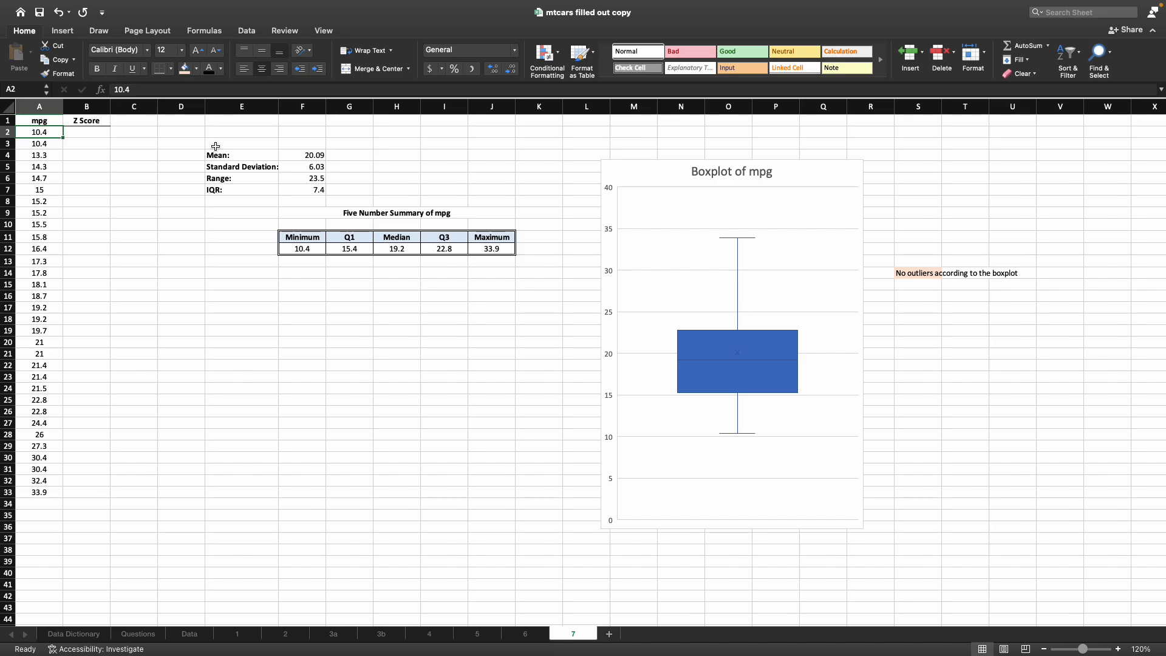
click(293, 154)
click(289, 169)
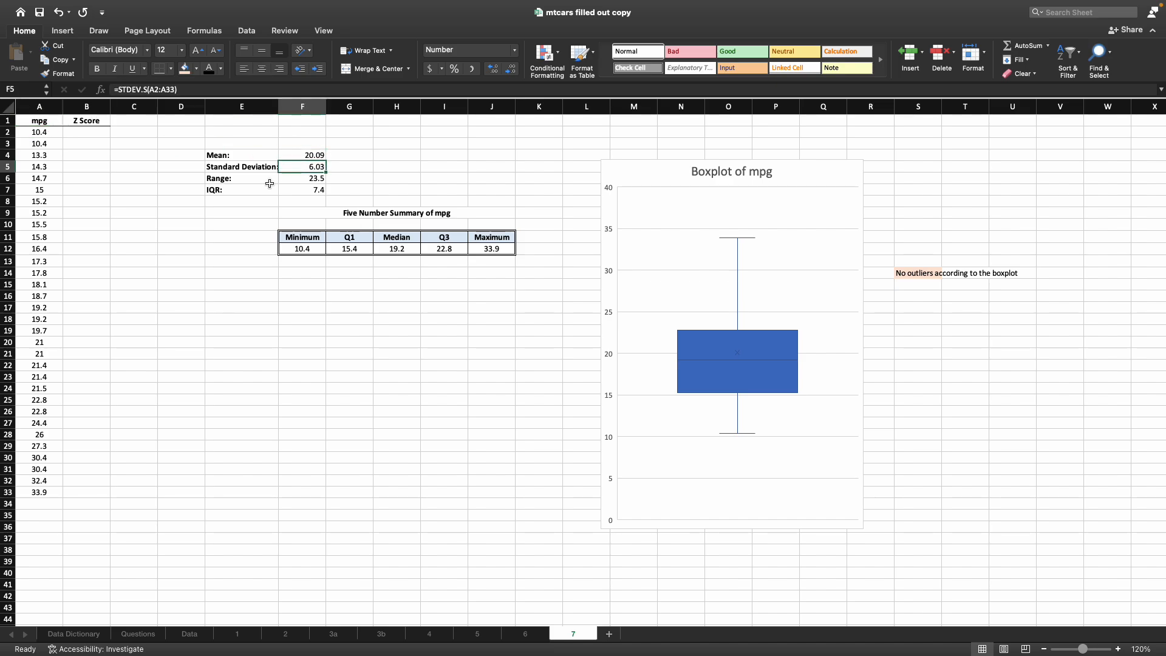
click(93, 132)
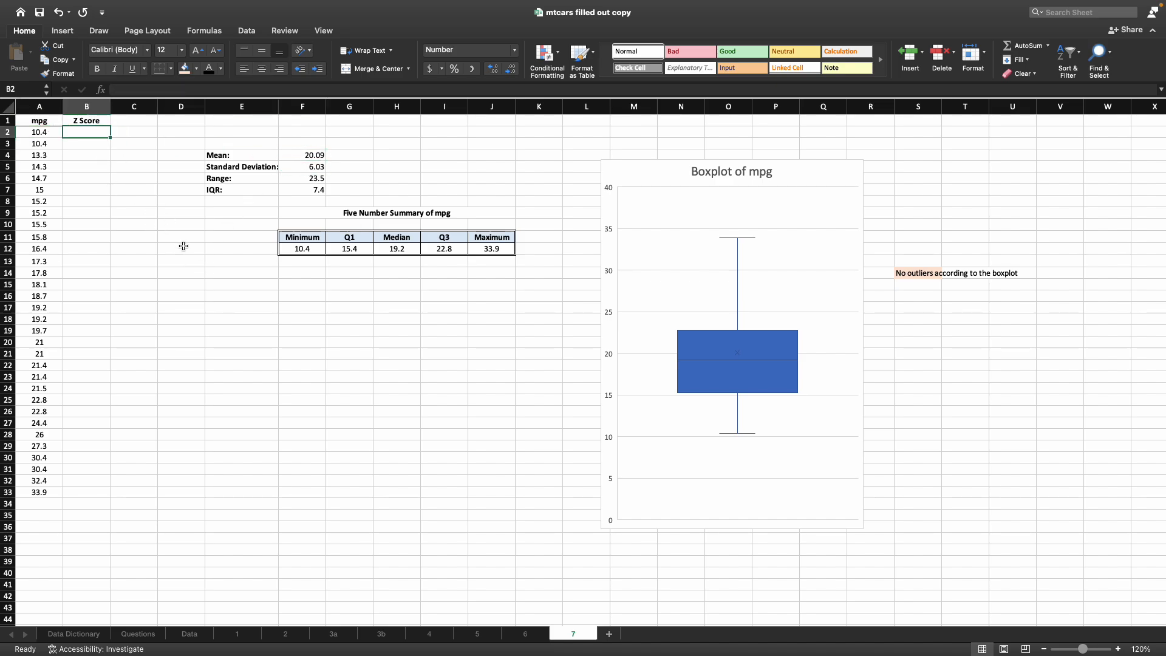
Enter the formula =A2-F4/F5 in B2, using the first mpg value, the mean and the standard deviation
text(=)
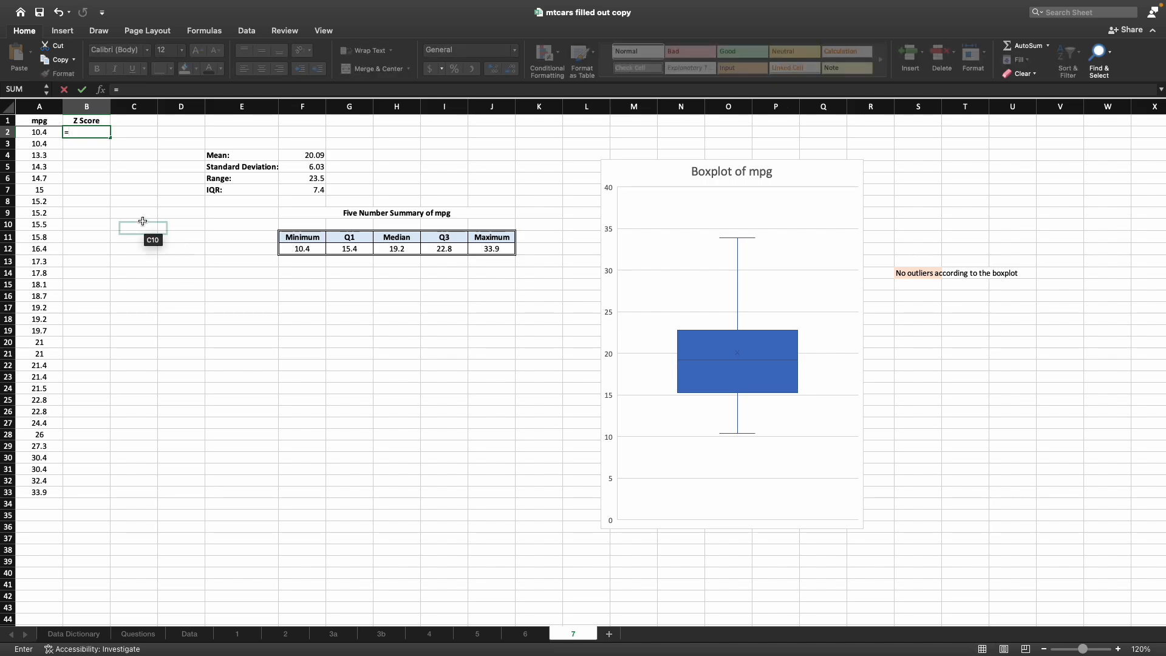
click(38, 132)
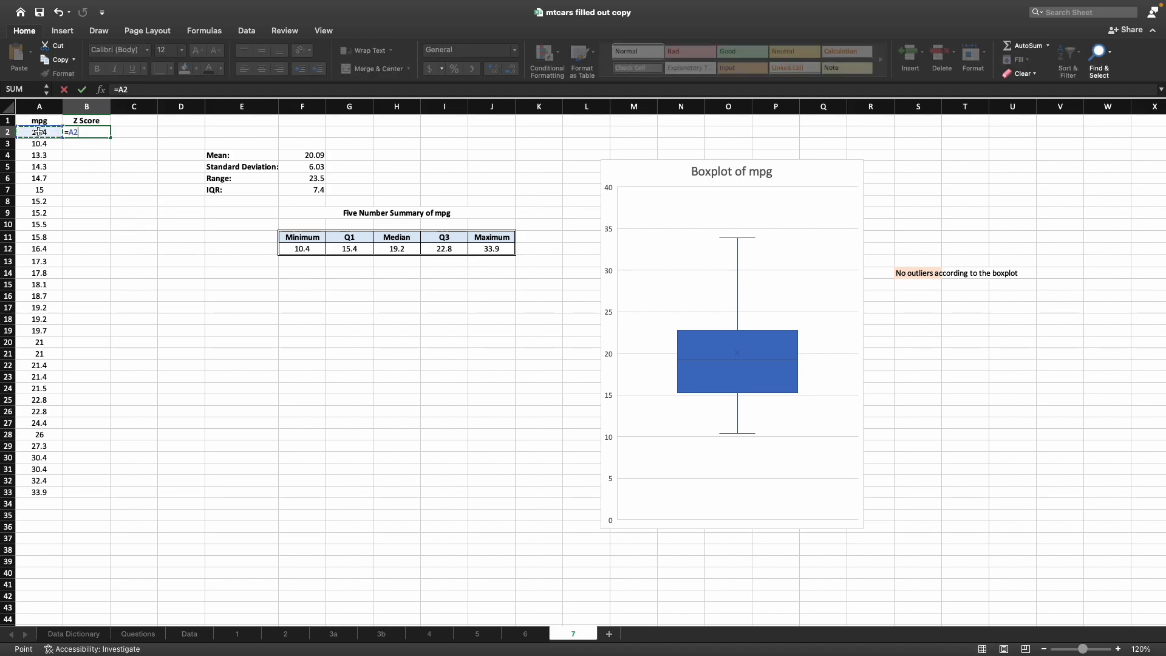
text(-)
click(300, 155)
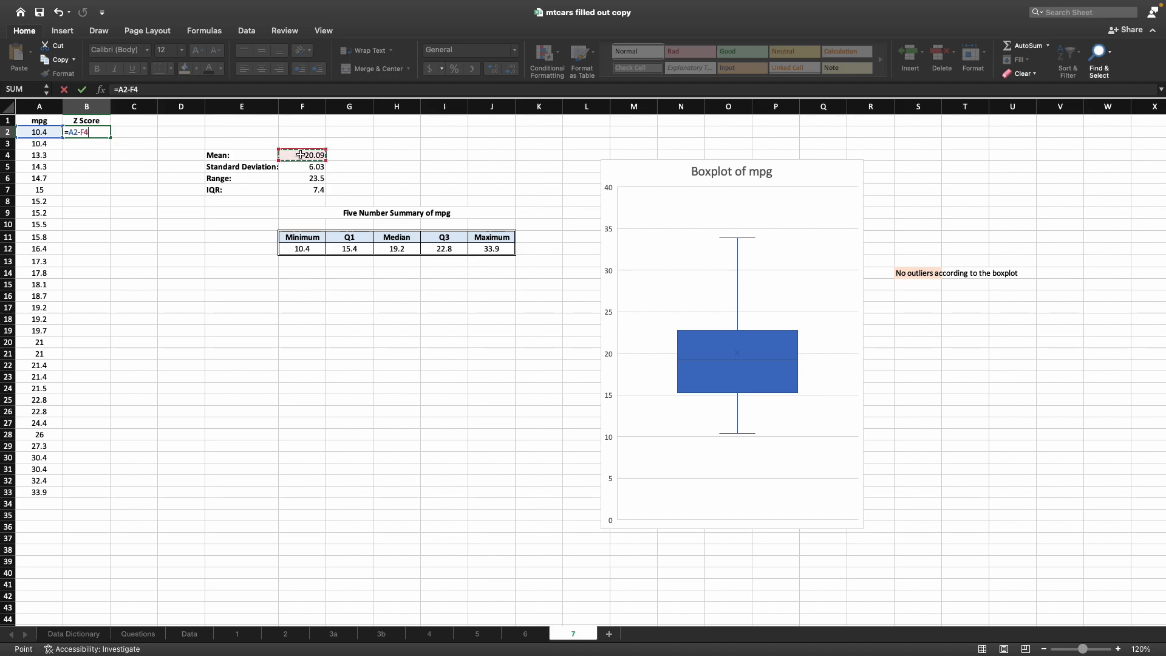
text(/)
click(307, 167)
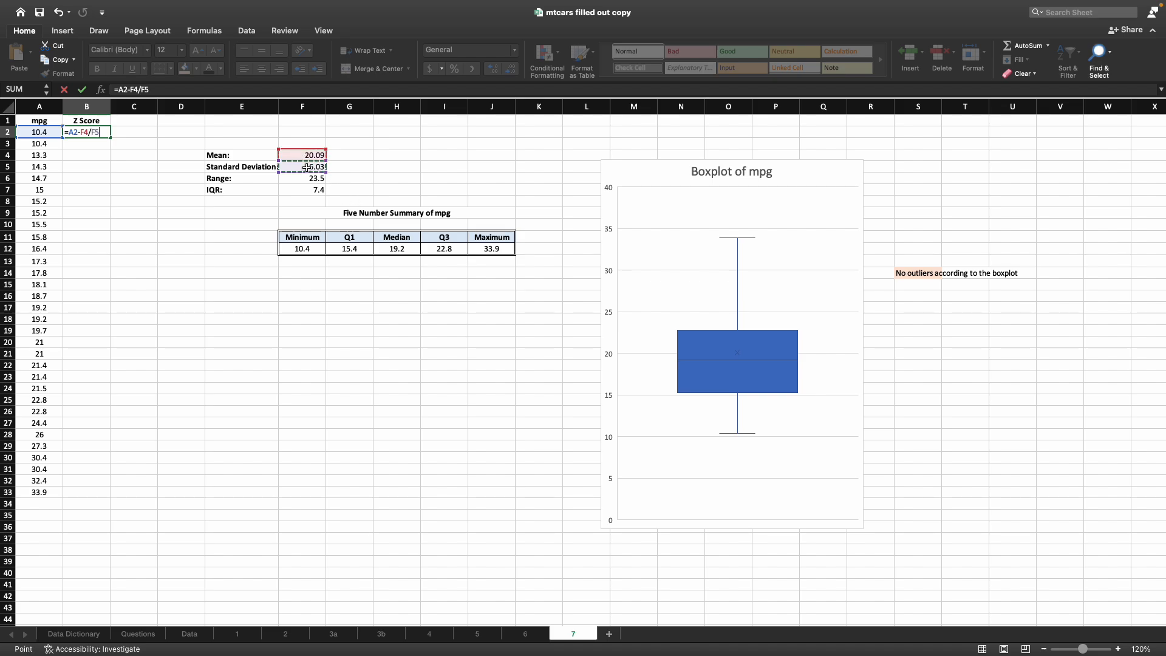
key(Return)
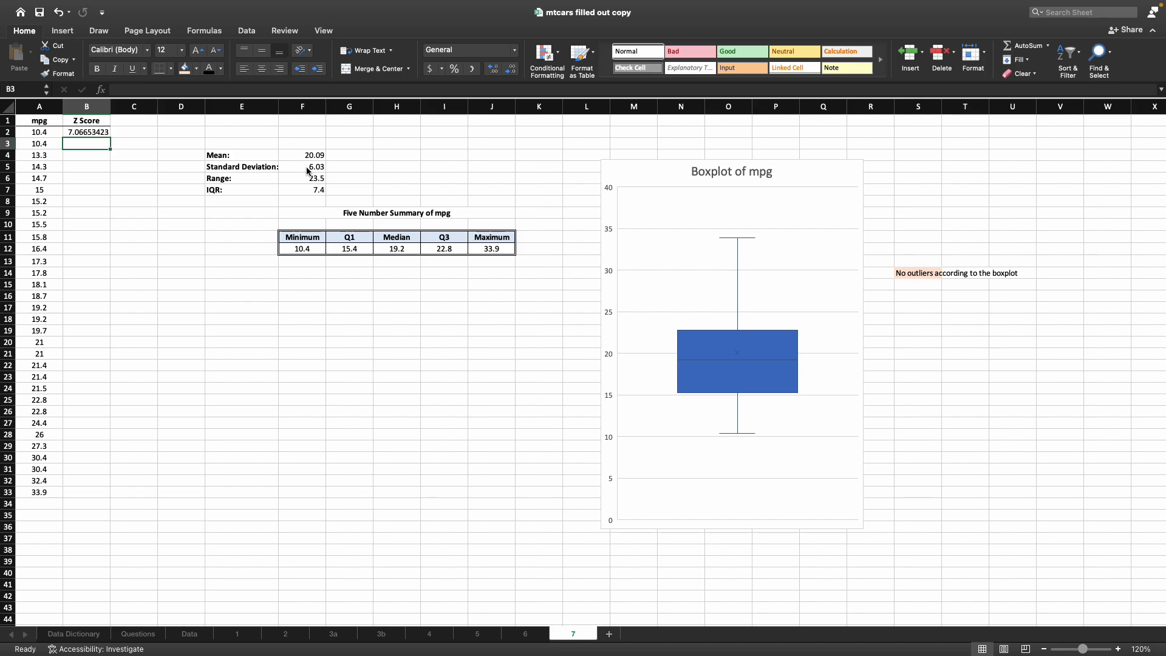
Add parentheses around the subtraction in B2's Z score formula so it reads =(A2-F4)/F5
click(91, 132)
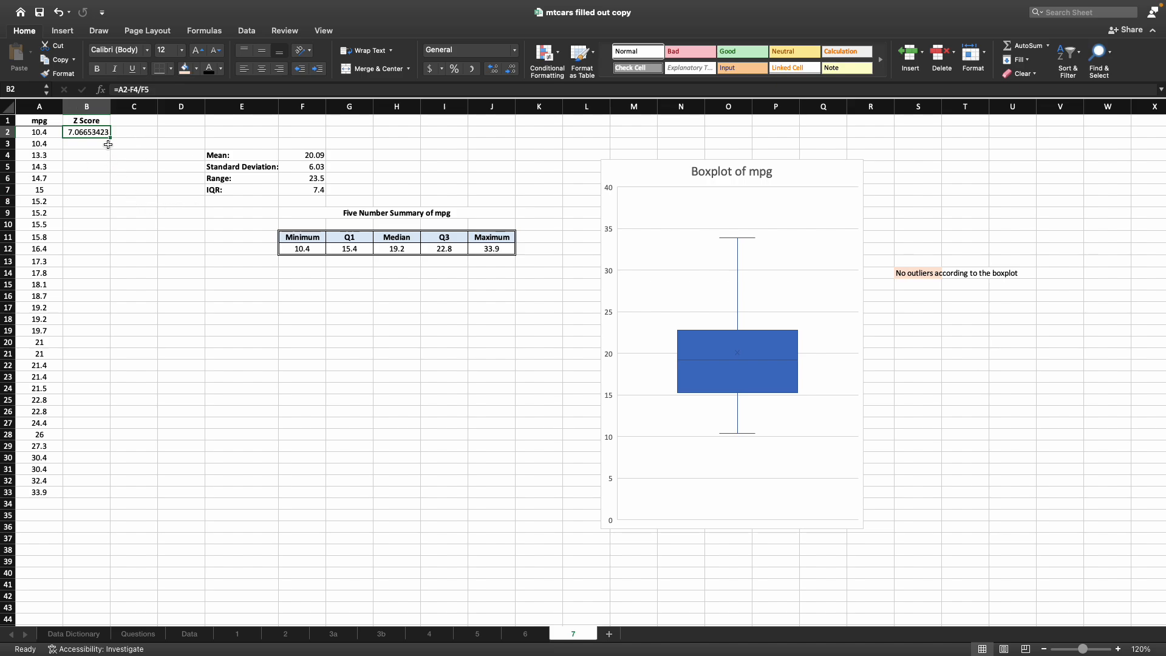
click(119, 89)
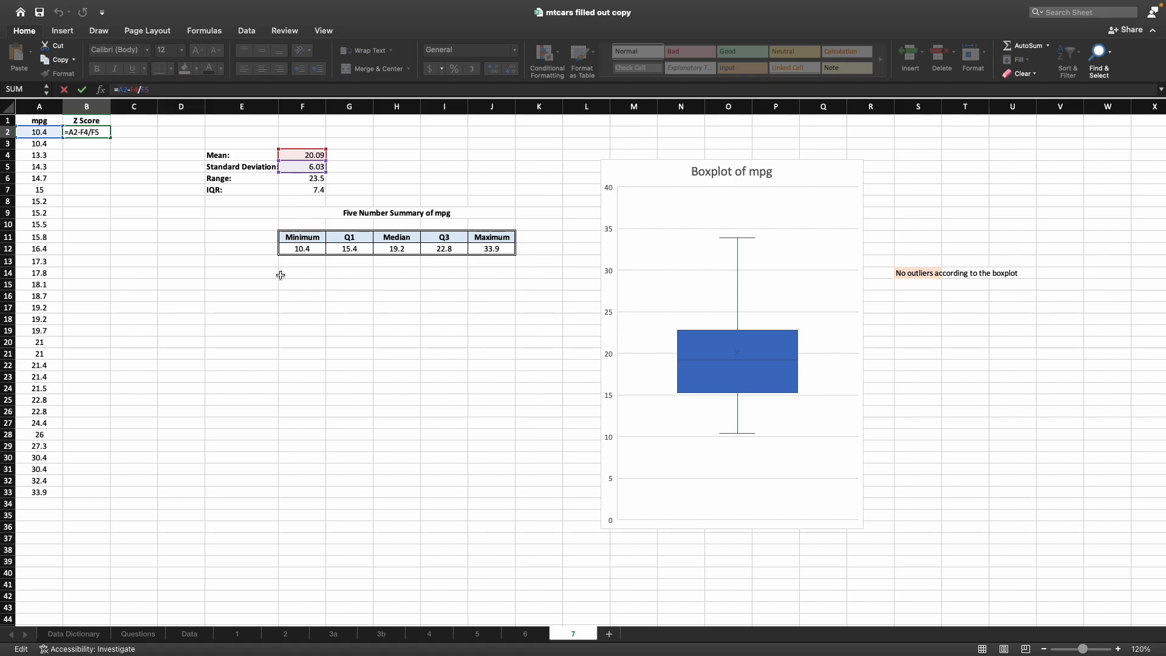
text(()
click(143, 90)
text())
key(Return)
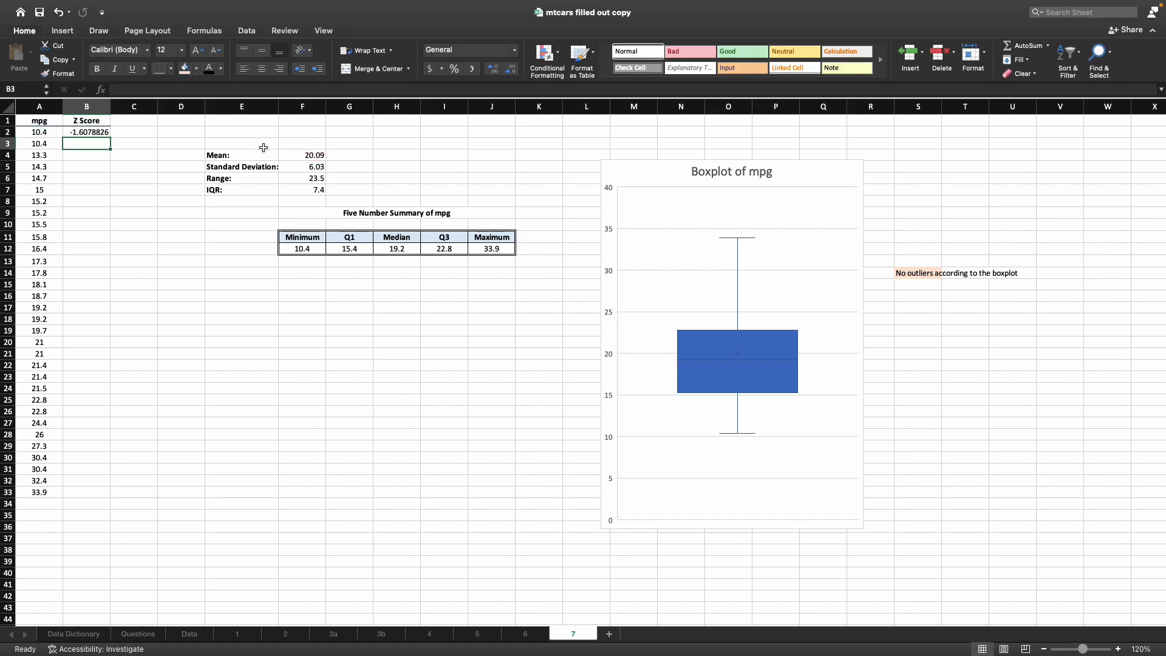
Try to fill the Z score formula from B2 down through B12
click(105, 134)
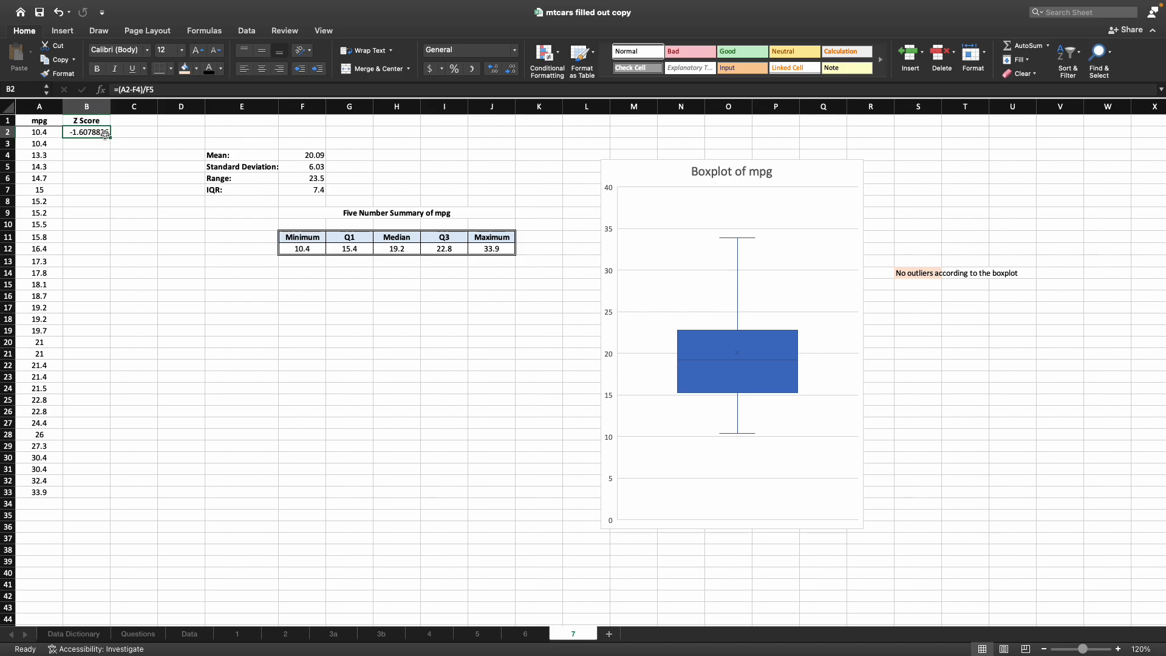
drag(109, 137, 99, 251)
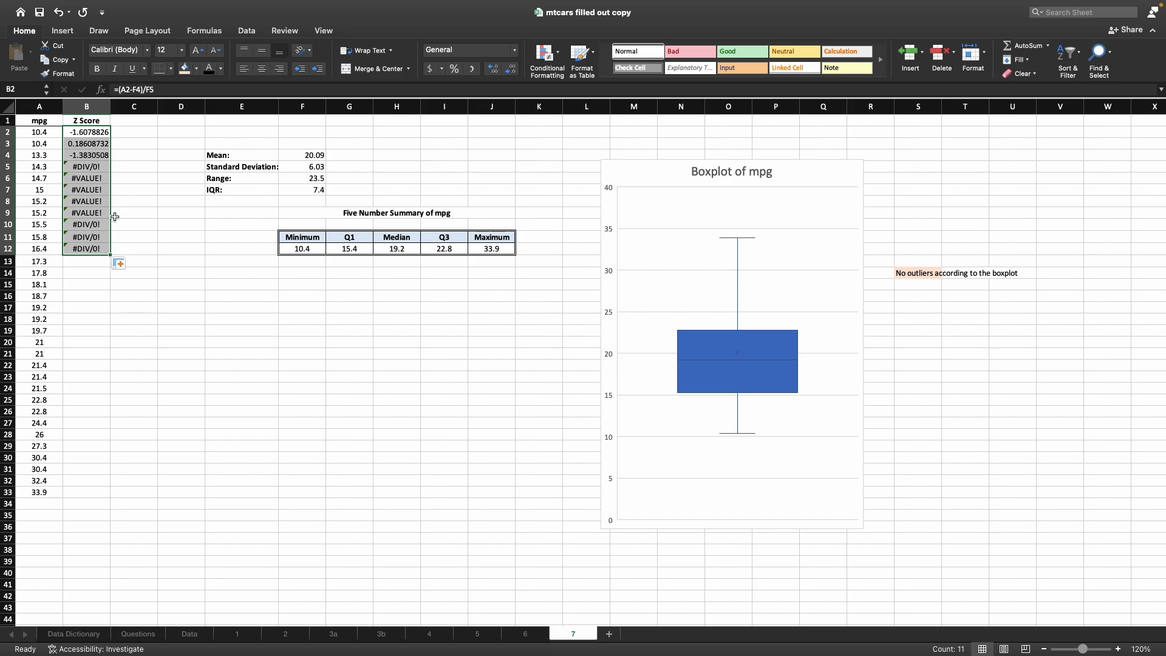
Examine the cell references in the Z score formulas in B2, B3 and B4 against A2, the mean in F4 and the standard deviation in F5
click(93, 133)
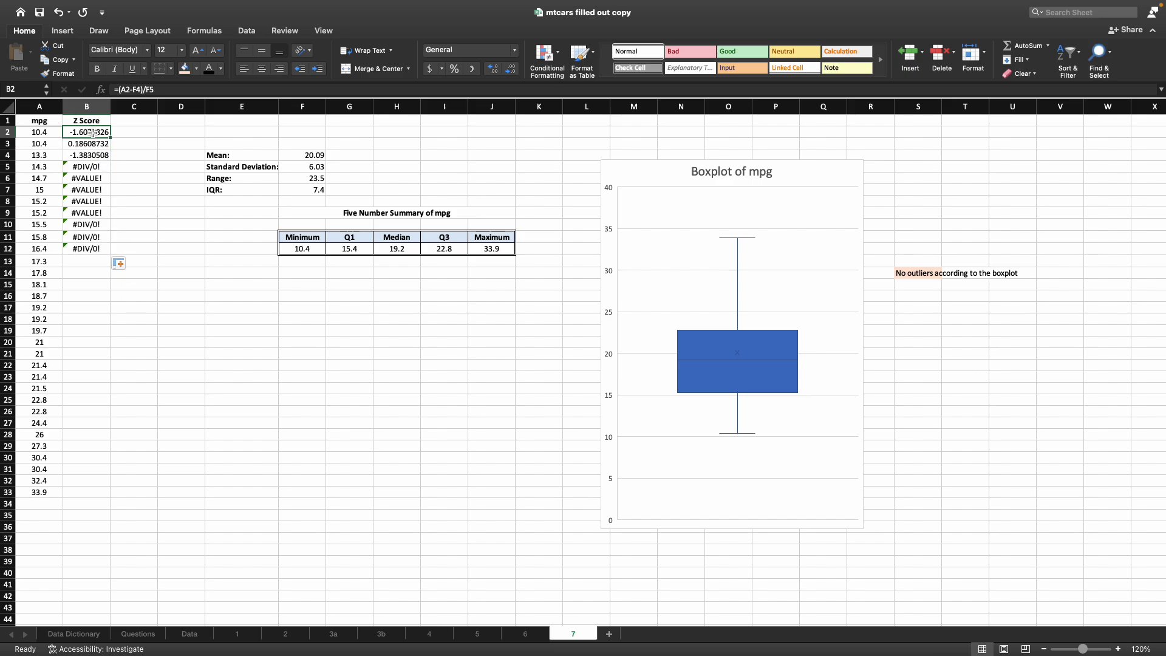
click(44, 129)
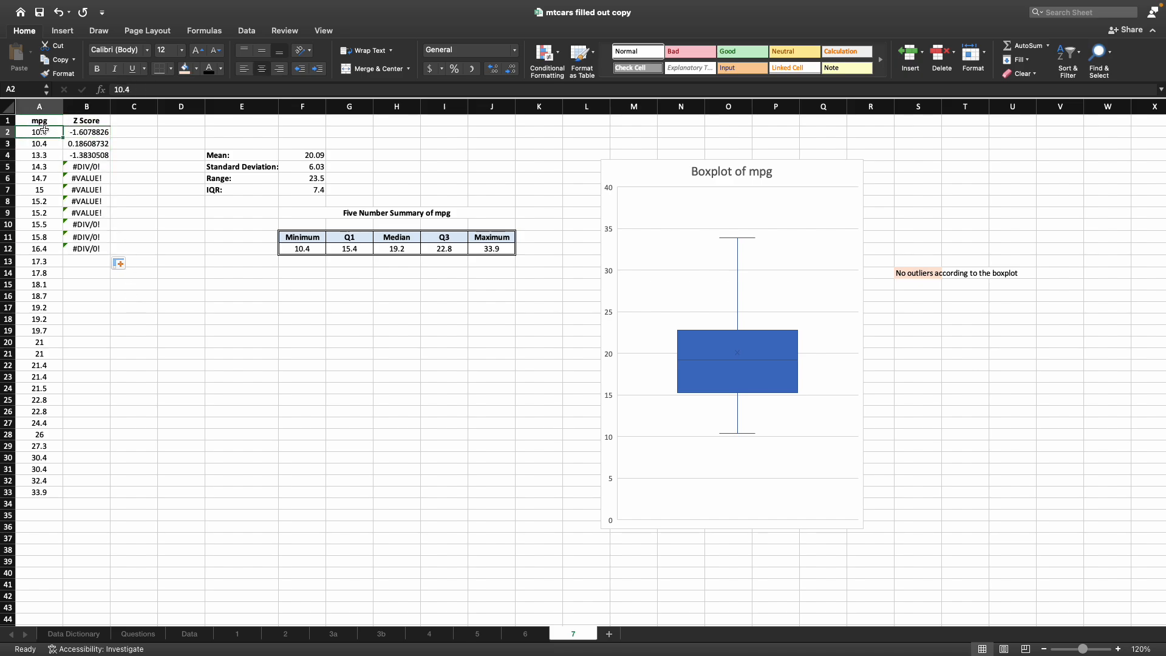
click(81, 135)
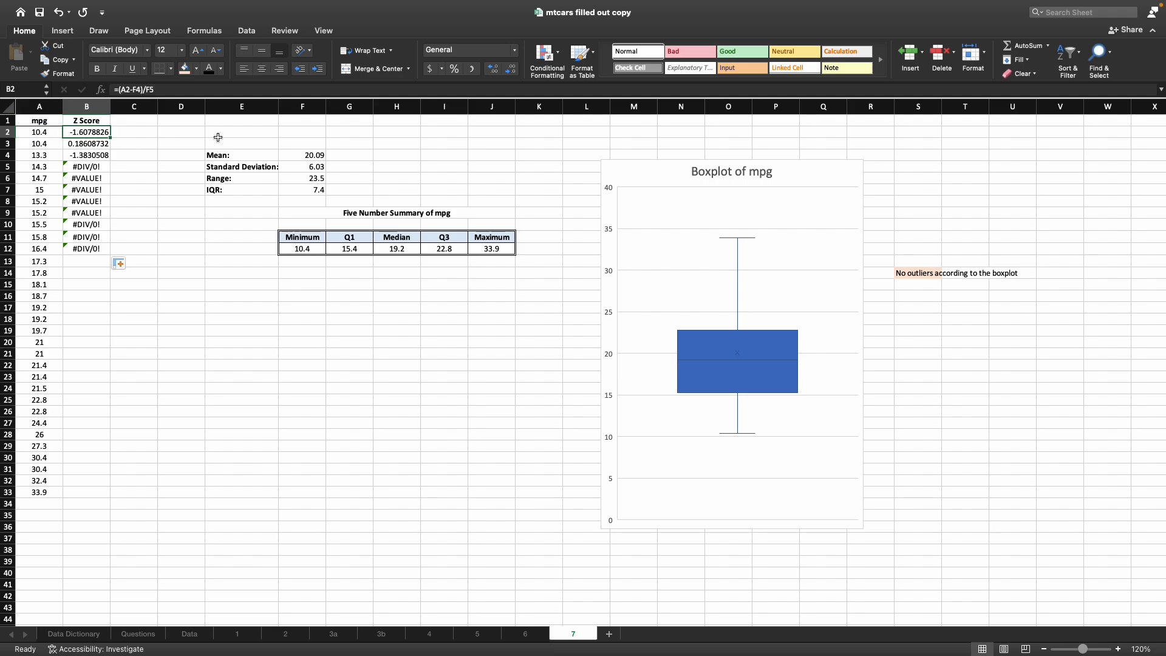
click(304, 158)
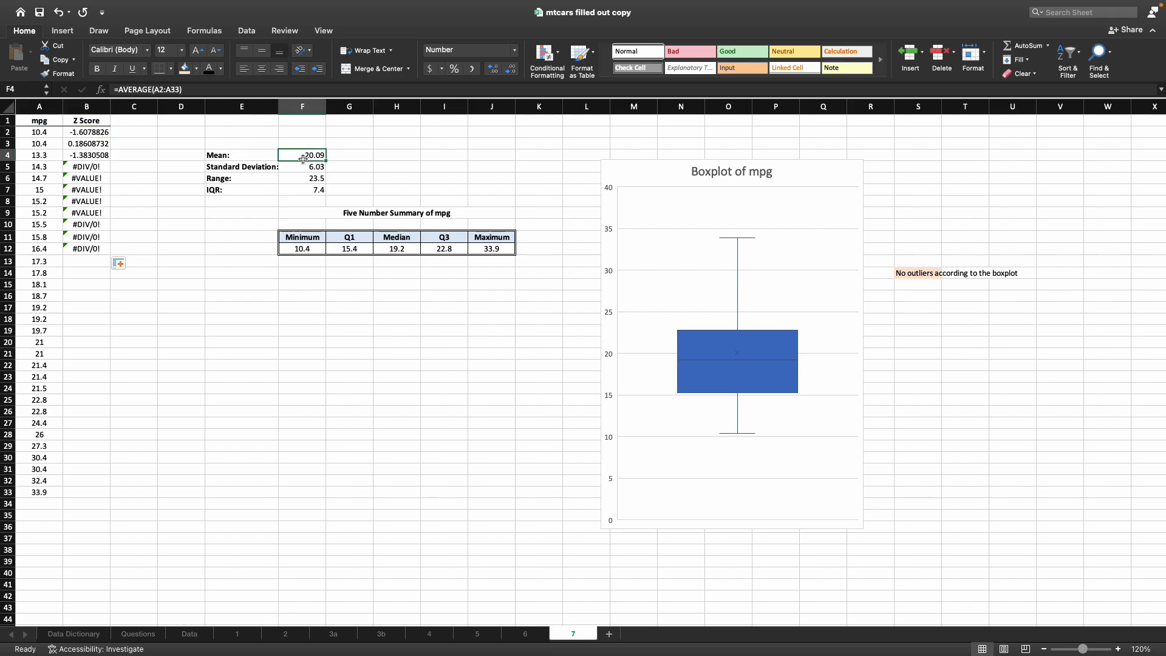
click(298, 167)
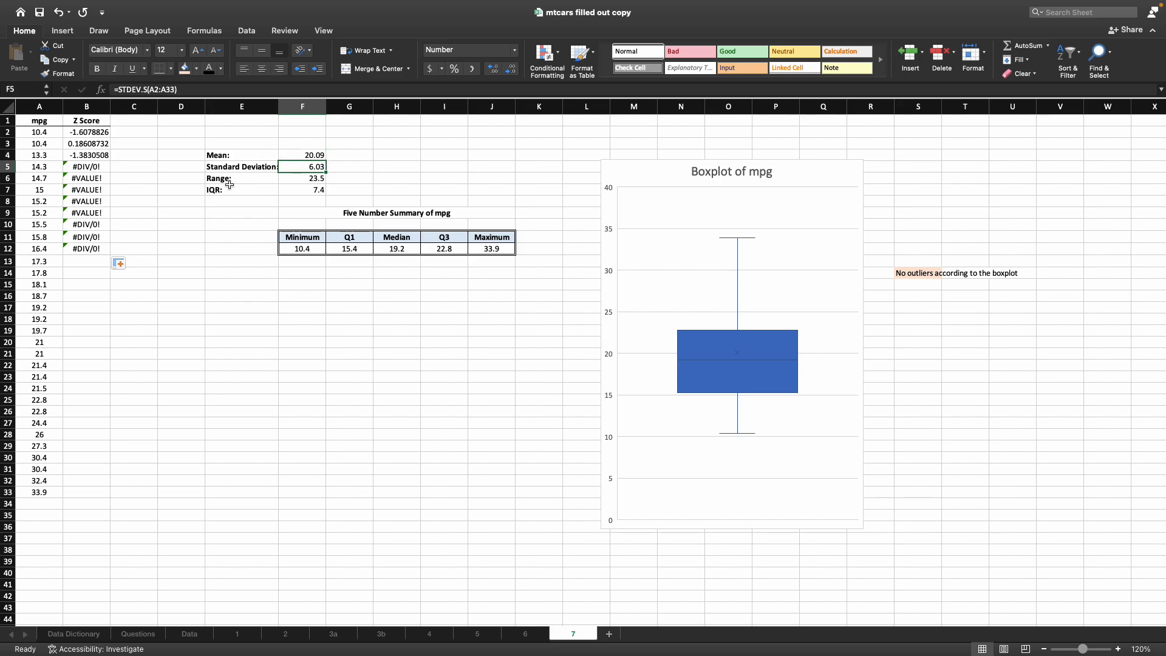
click(89, 130)
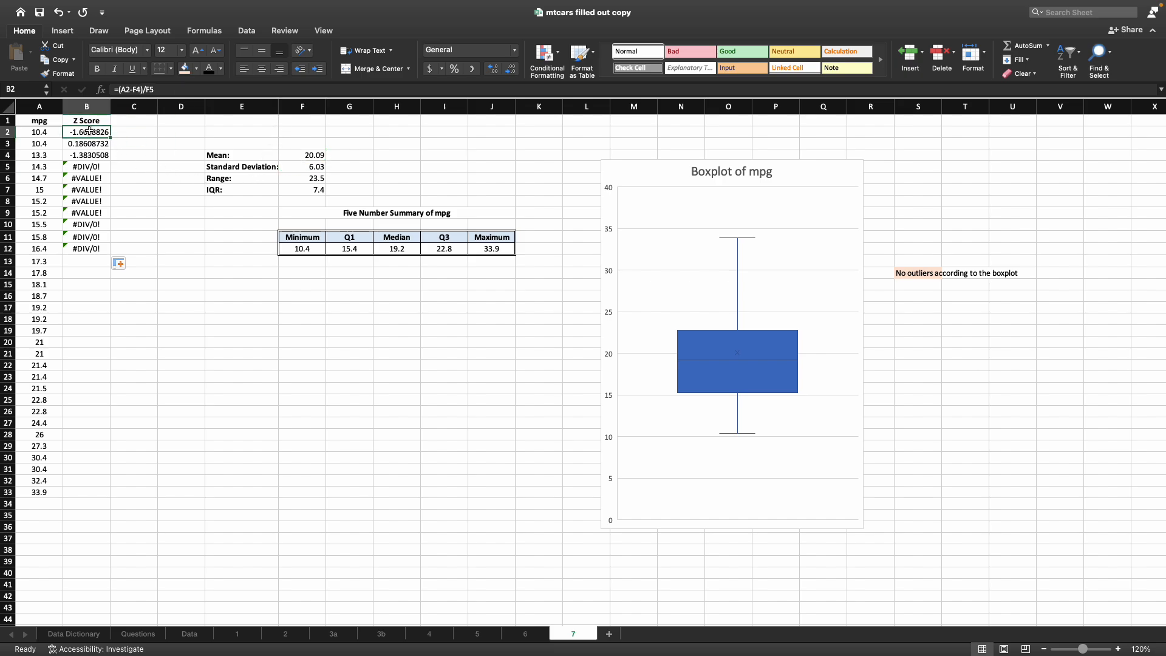
key(Down)
key(Up)
drag(161, 89, 114, 90)
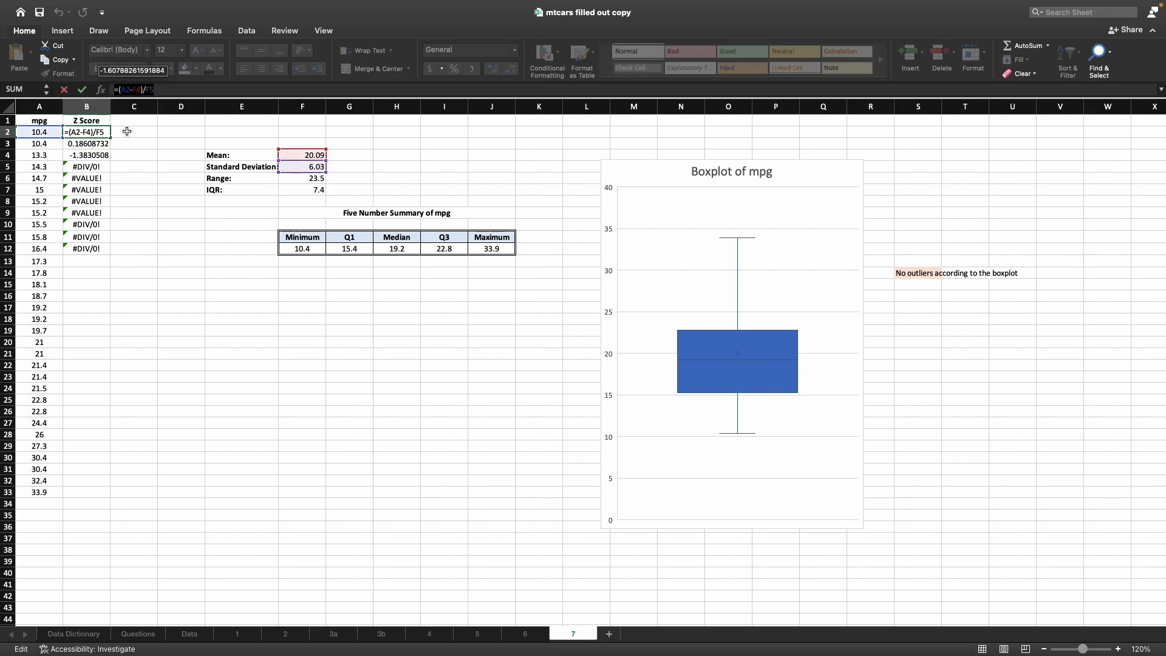
key(Escape)
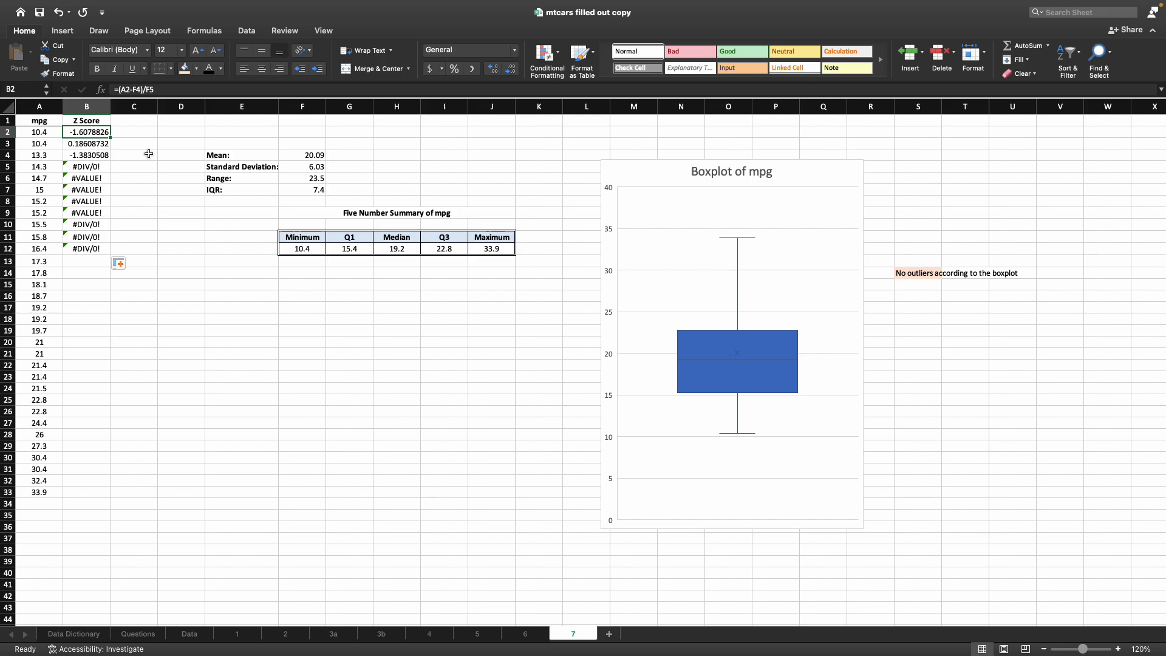
key(Down)
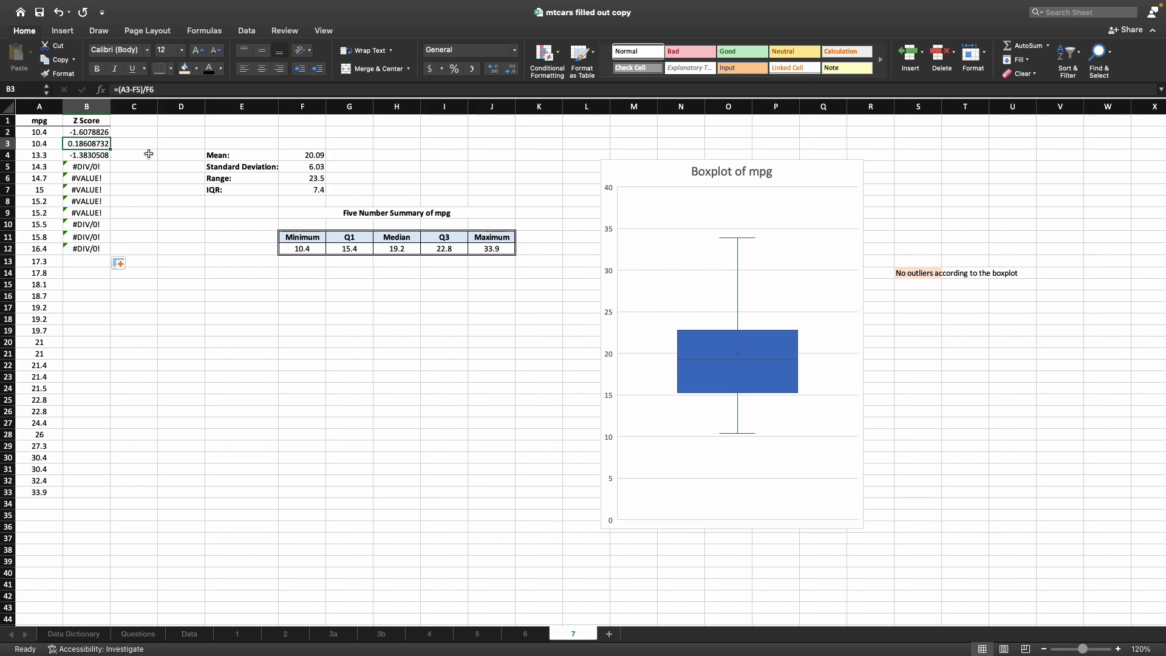
key(Down)
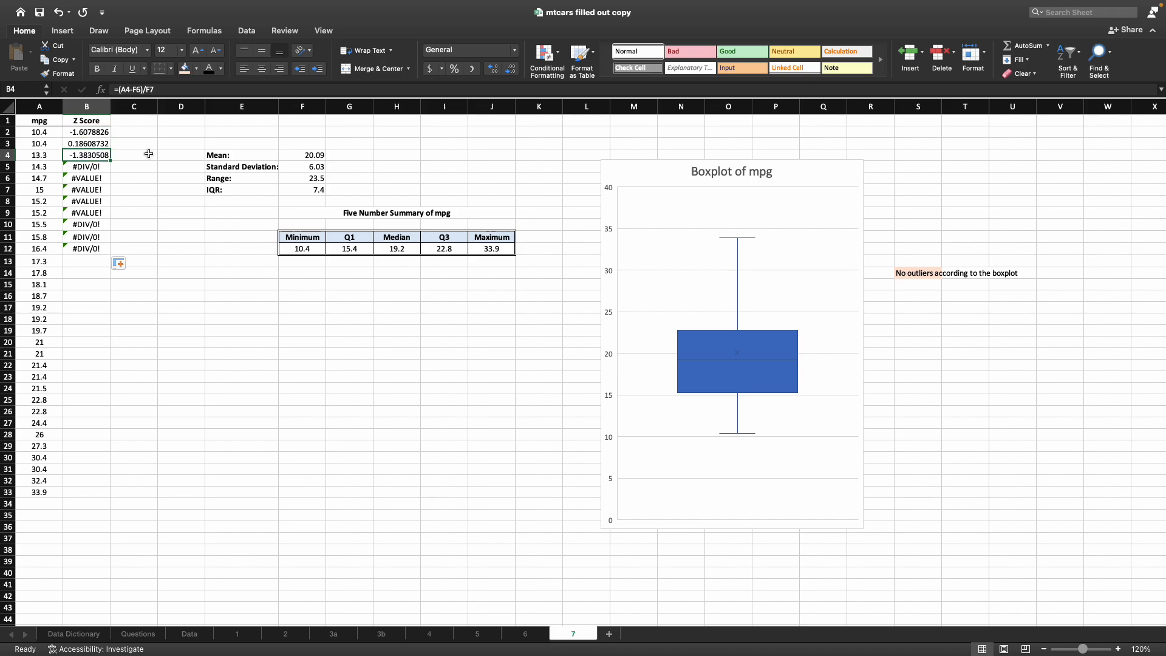
Clear the filled Z score formulas from B3:B12, keeping only the one in B2
key(Up)
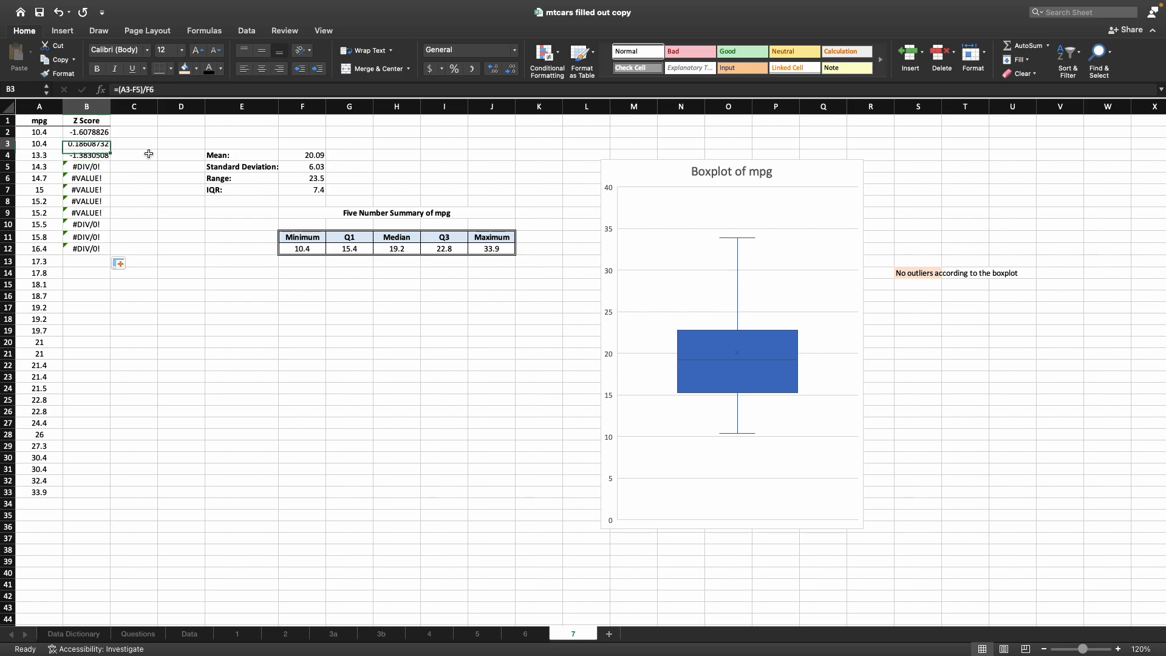
key(shift+Down)
key(shift+Down)
key(shift+Down)
key(shift+Down)
key(shift+Down)
key(shift+Down)
key(shift+Down)
key(shift+Down)
key(shift+Down)
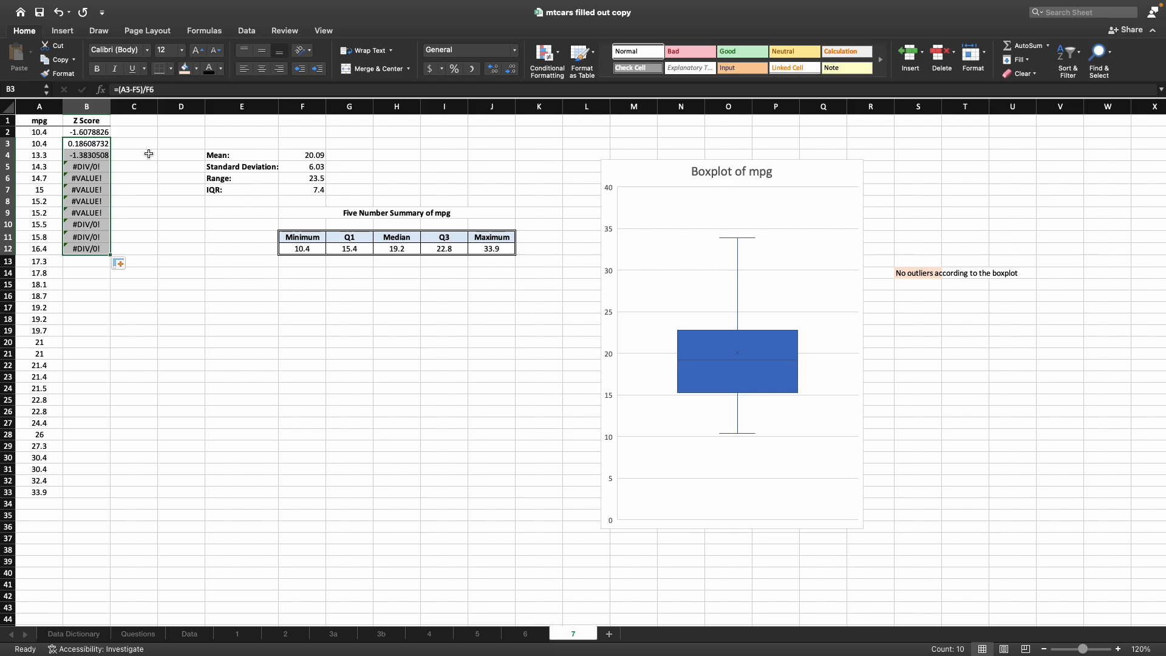
key(Delete)
click(171, 152)
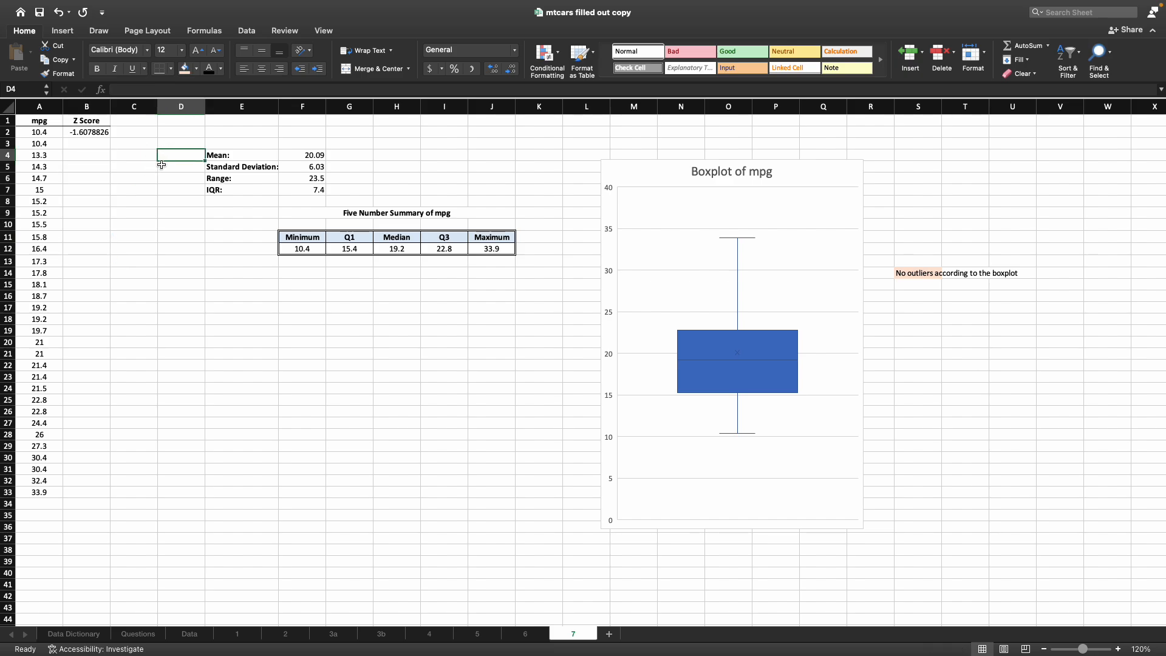
Make the mean and standard deviation references absolute in B2's Z score formula, so it reads =(A2-$F$4)/$F$5
drag(44, 143, 44, 296)
click(107, 249)
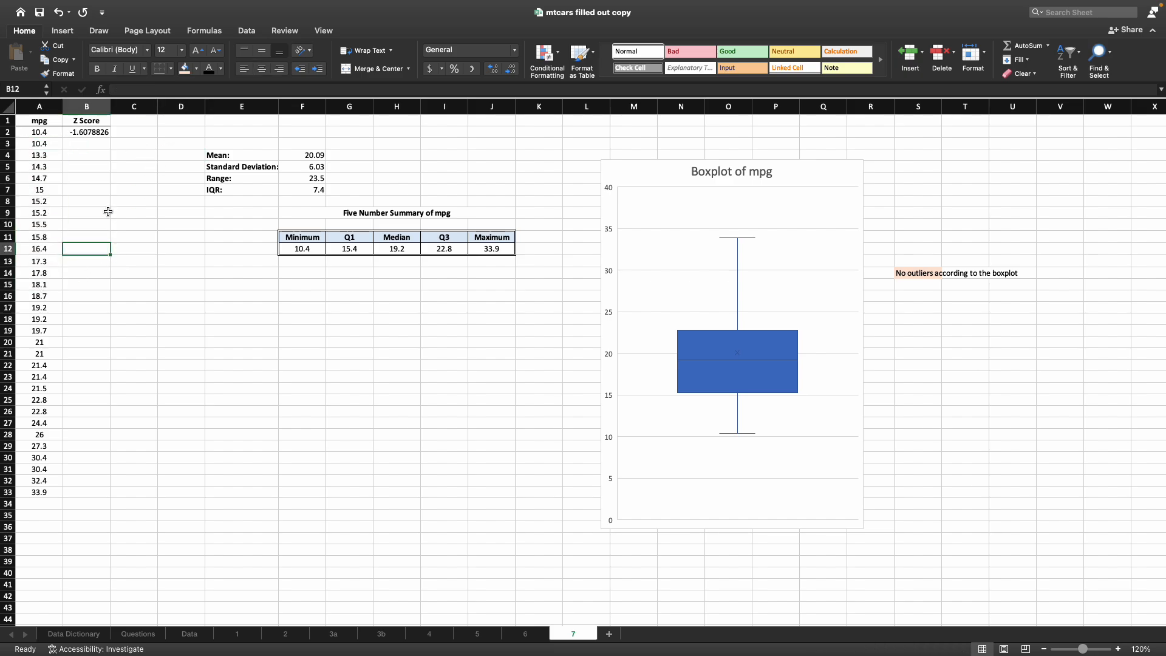
click(98, 132)
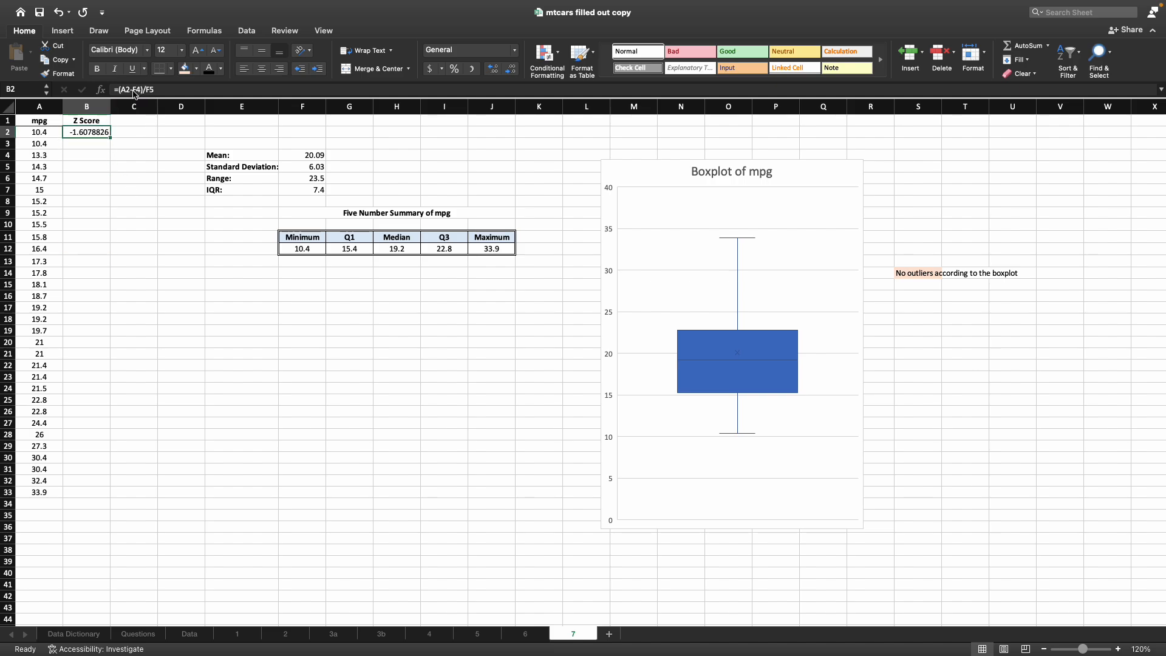
drag(294, 155, 302, 155)
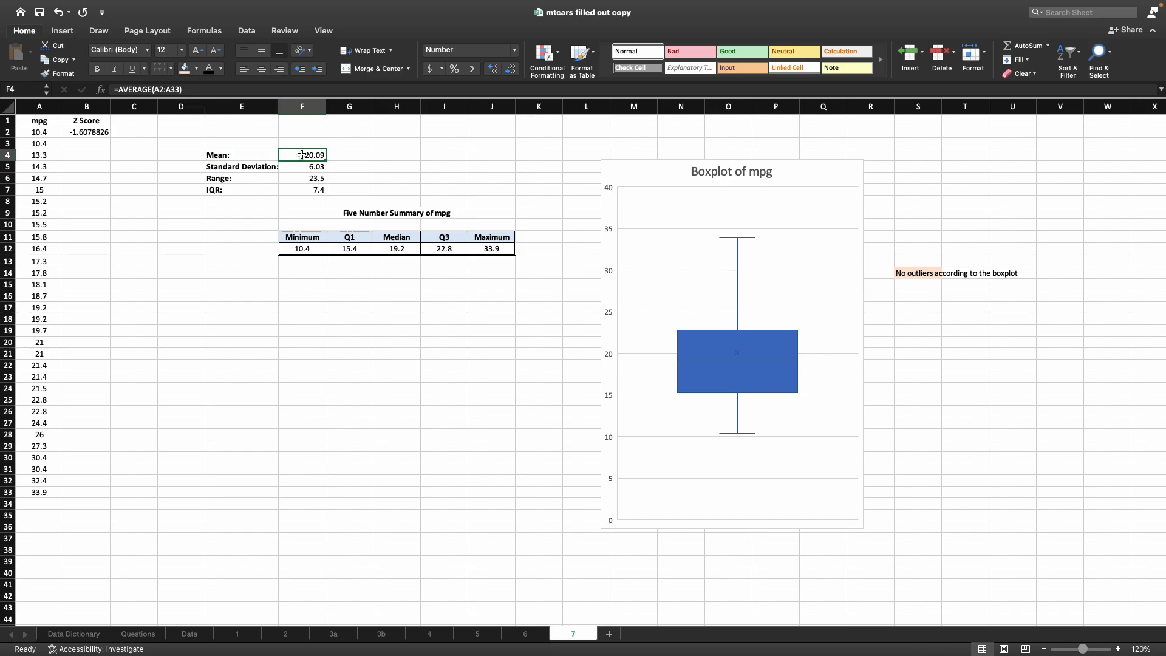
click(105, 132)
click(132, 89)
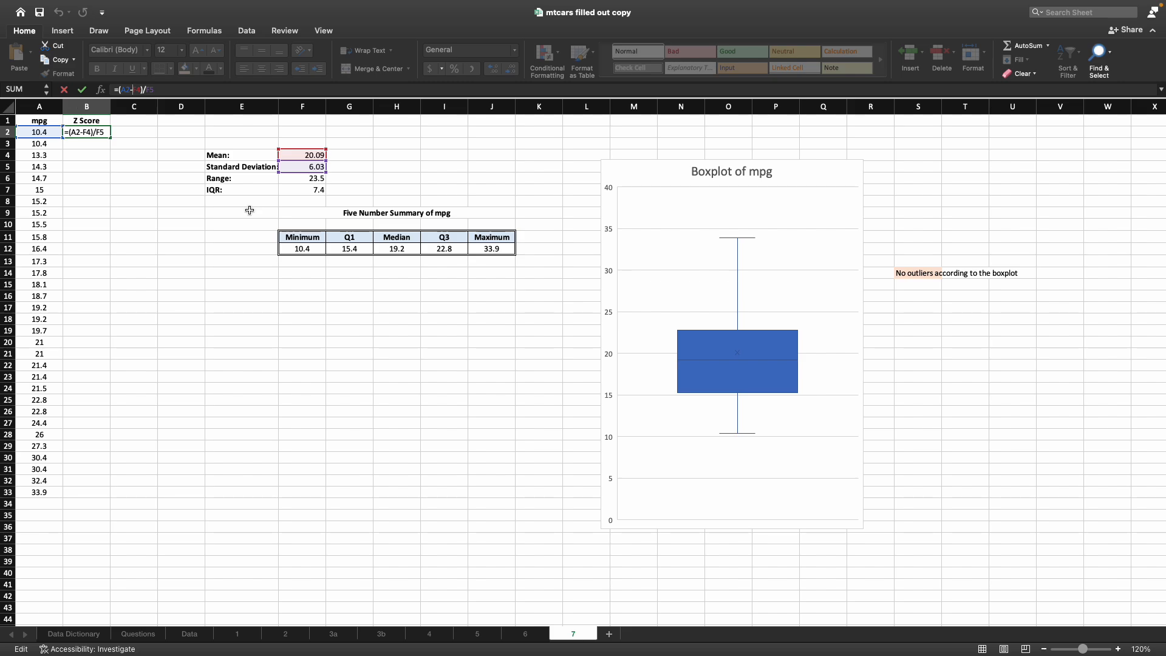
text($4)
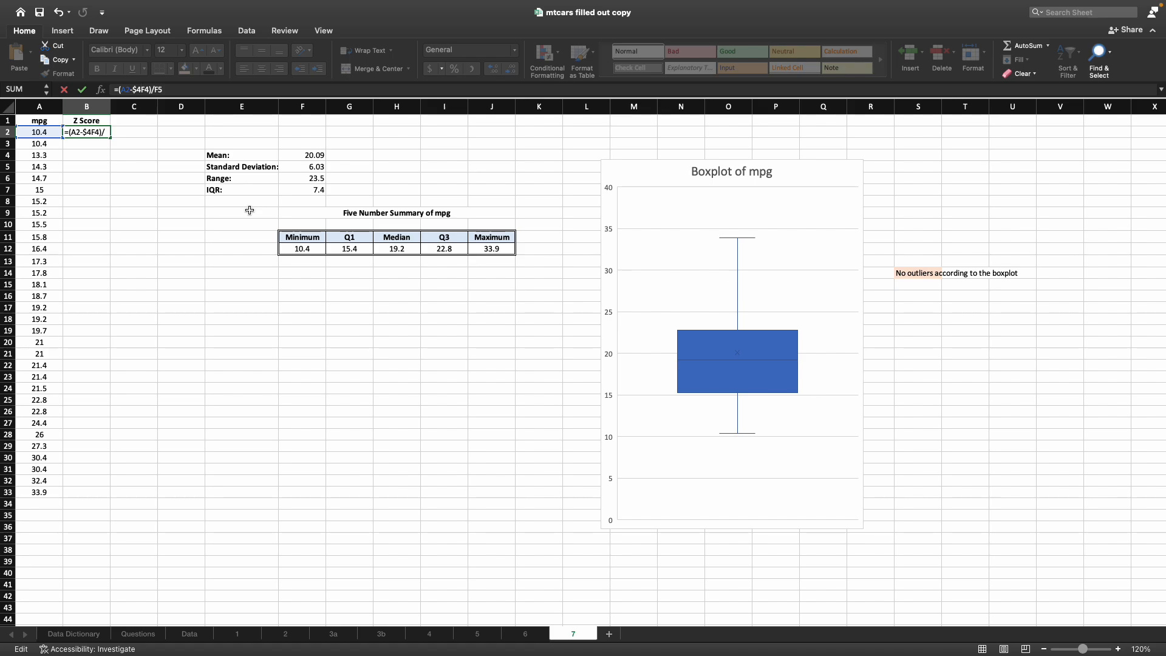
key(BackSpace)
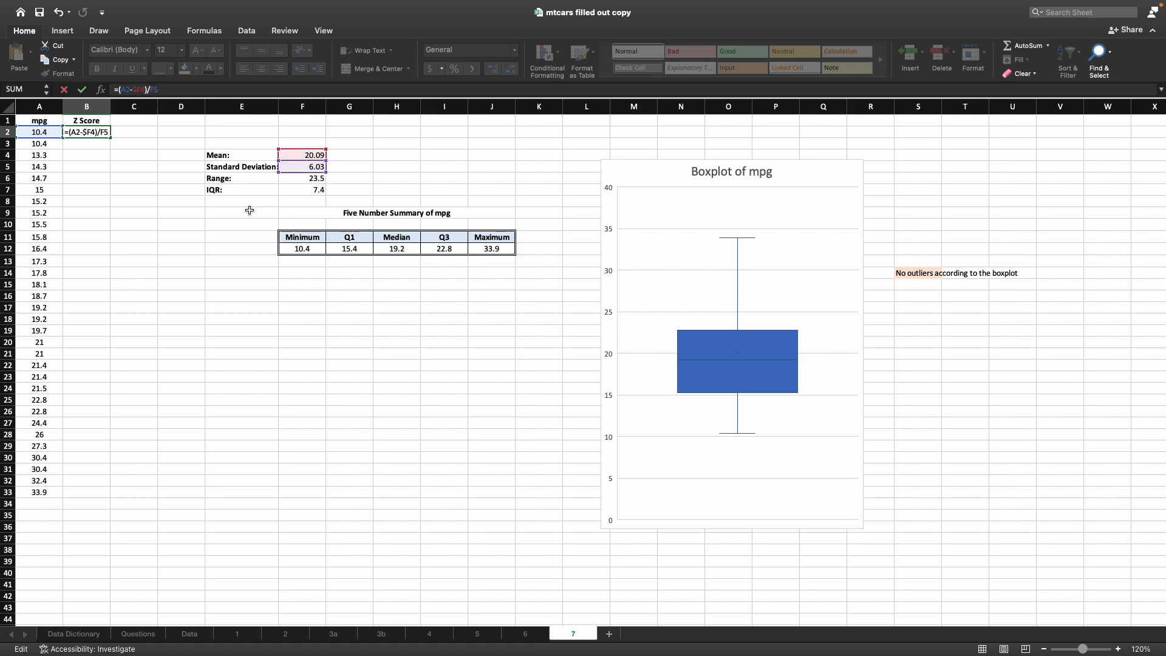
text($)
key(Right)
text($)
key(Return)
Fill the Z score formula with absolute references from B2 down through B33
click(109, 133)
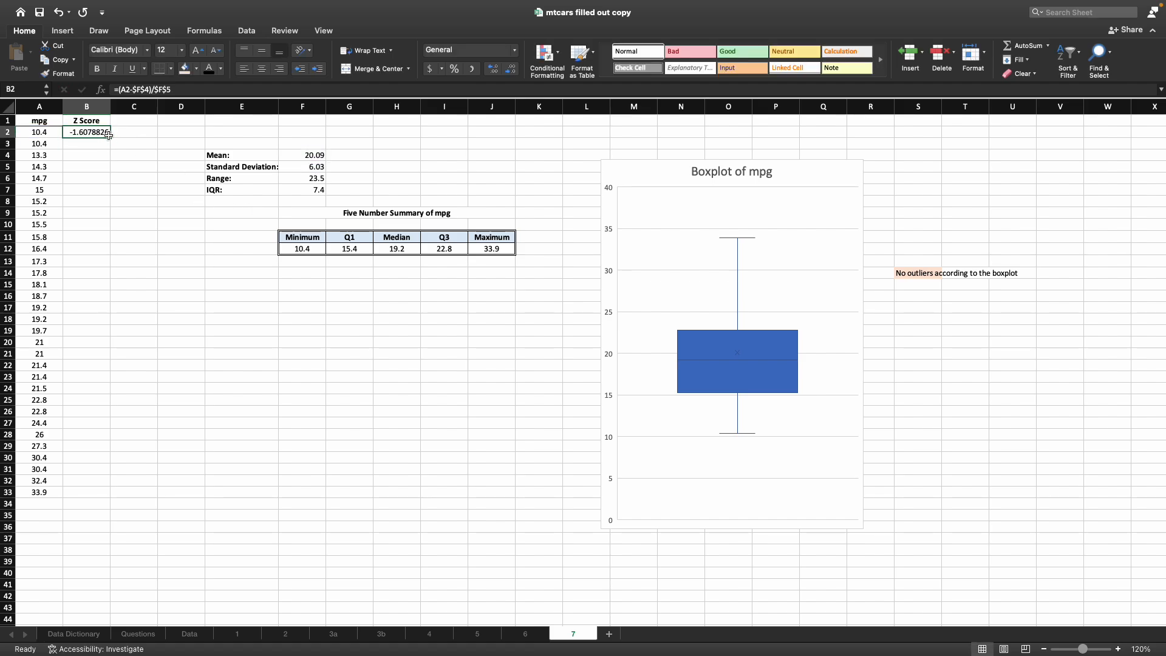
drag(110, 137, 91, 493)
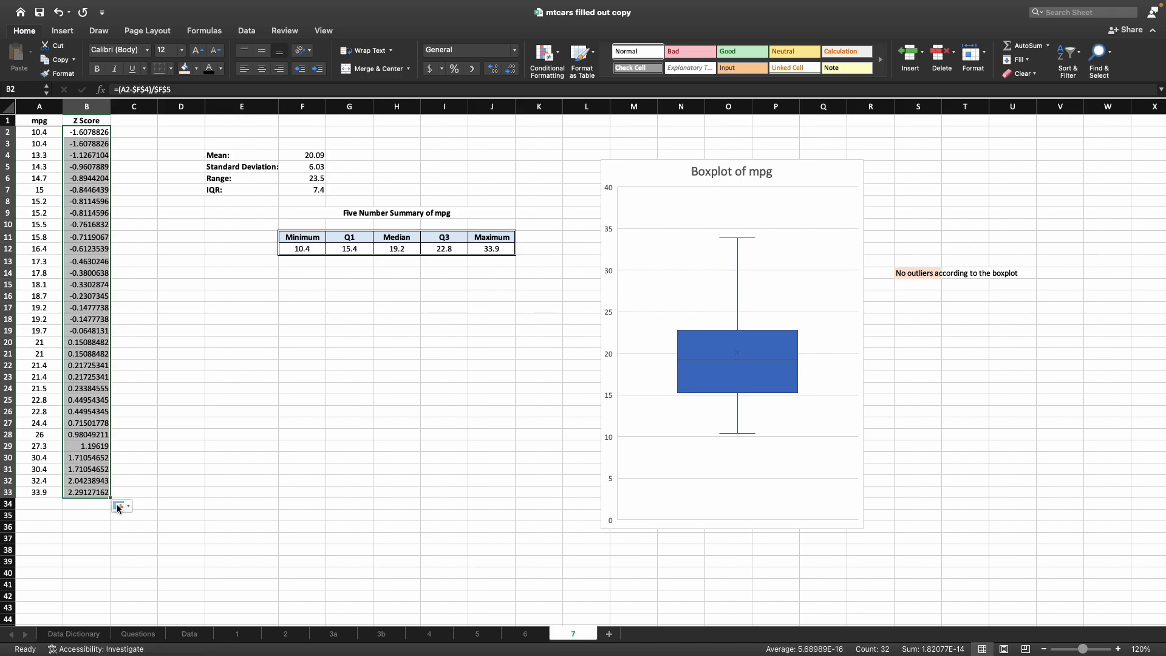
Check the Z score formulas in B2 and B3 against the corresponding mpg values in column A
click(92, 145)
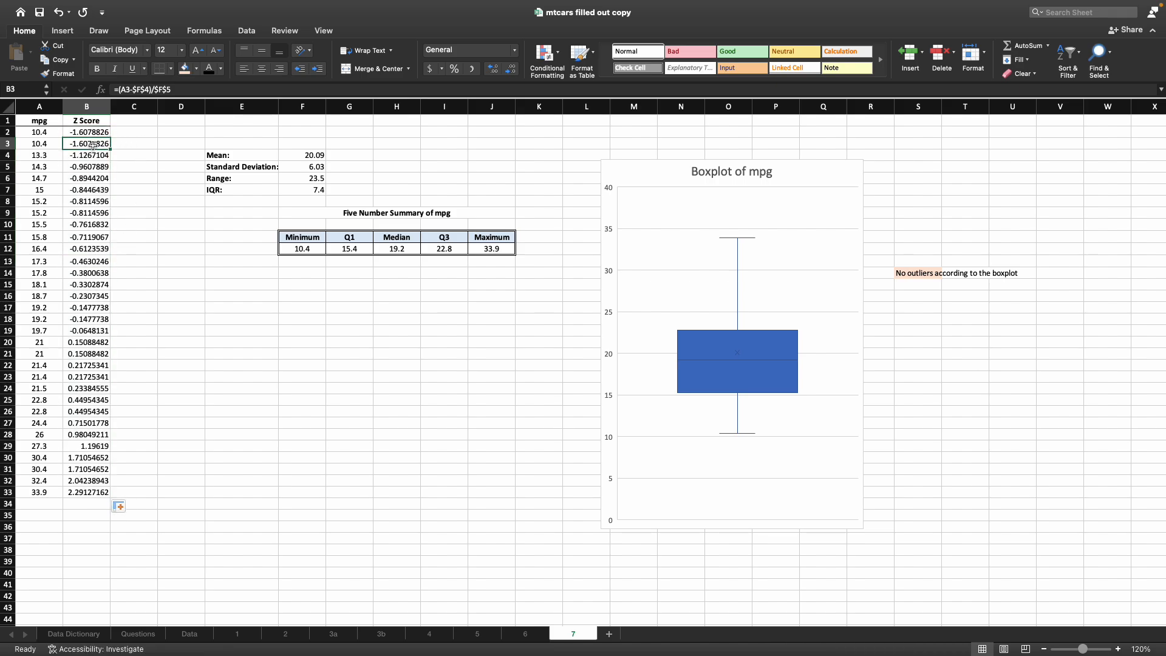
click(92, 131)
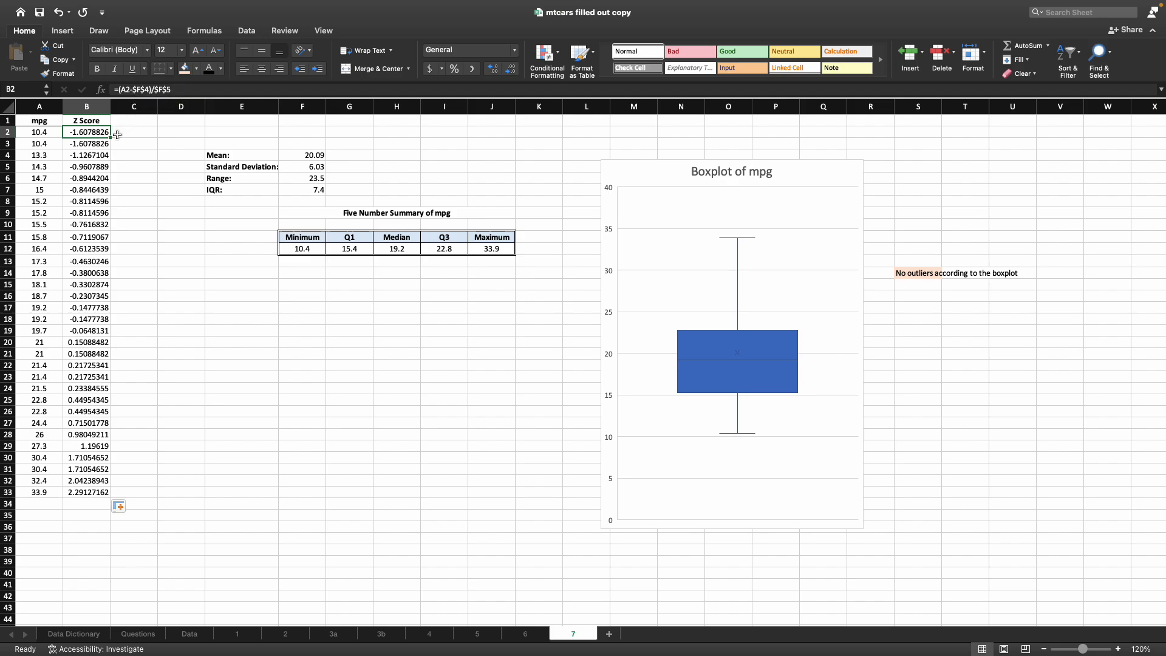
click(99, 144)
click(38, 108)
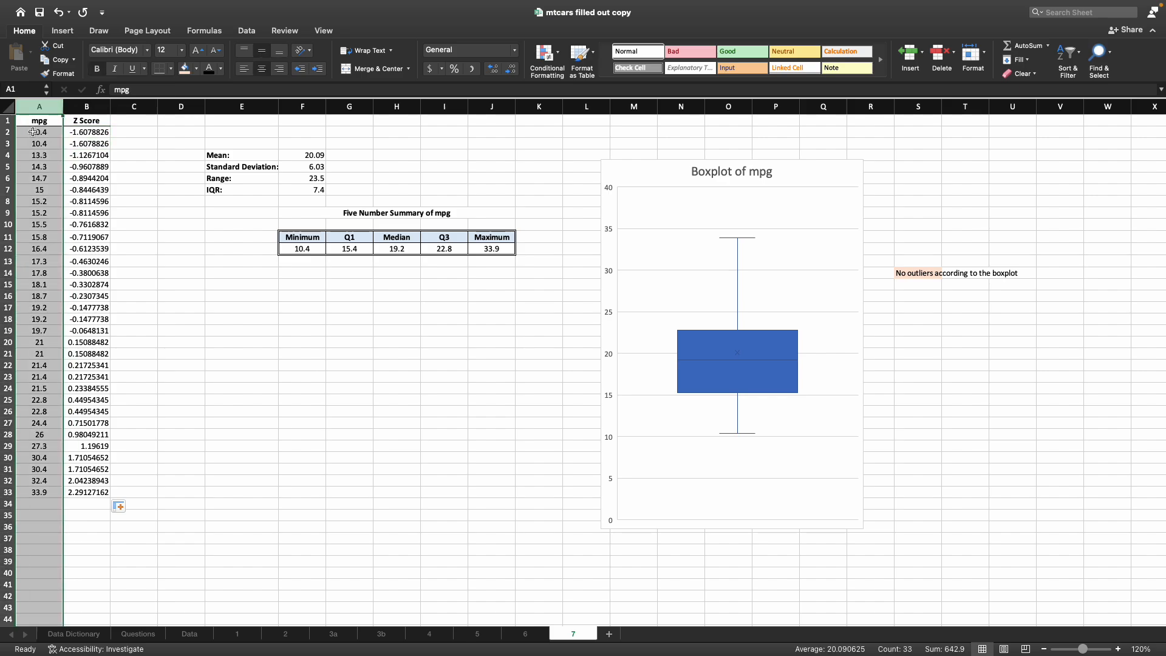
click(34, 133)
key(Down)
key(Down)
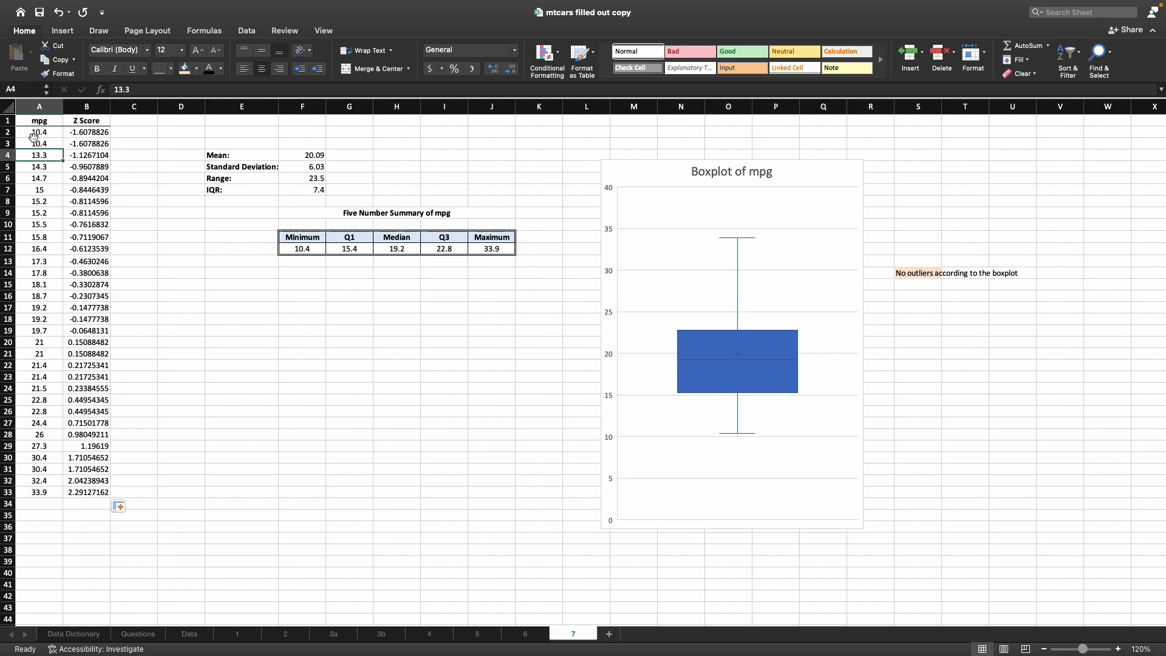
Check the Z score formulas from B2 down to B17 against the fixed mean and standard deviation cells
key(Right)
key(Up)
key(Up)
key(Up)
key(Up)
key(Down)
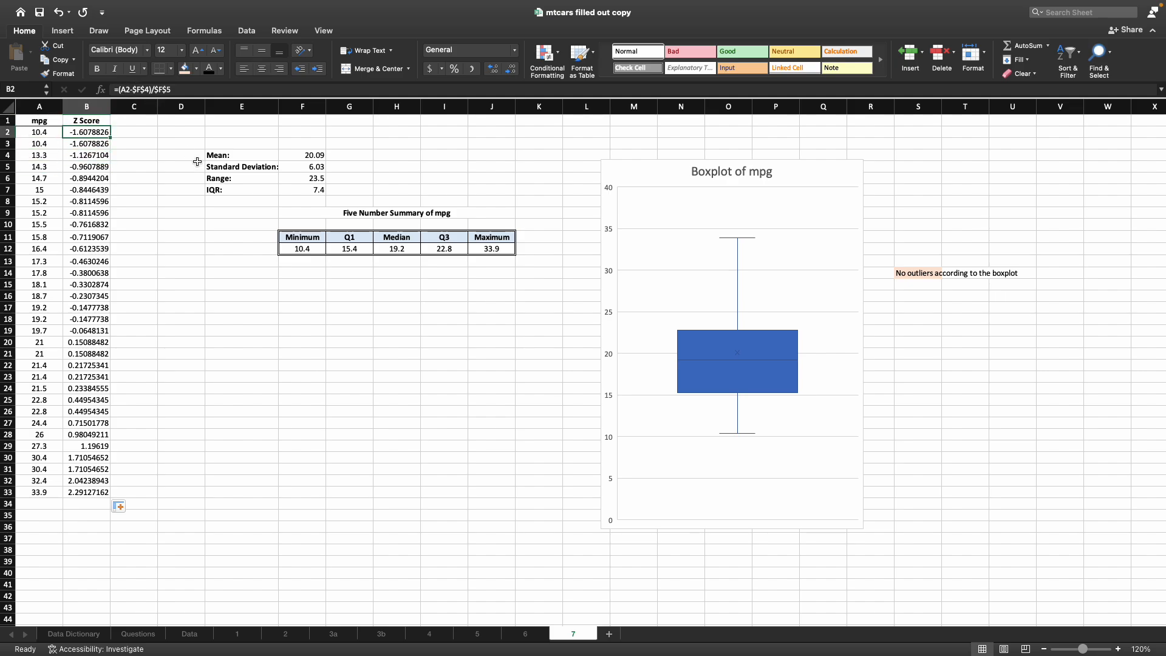
key(Down)
key(Down)
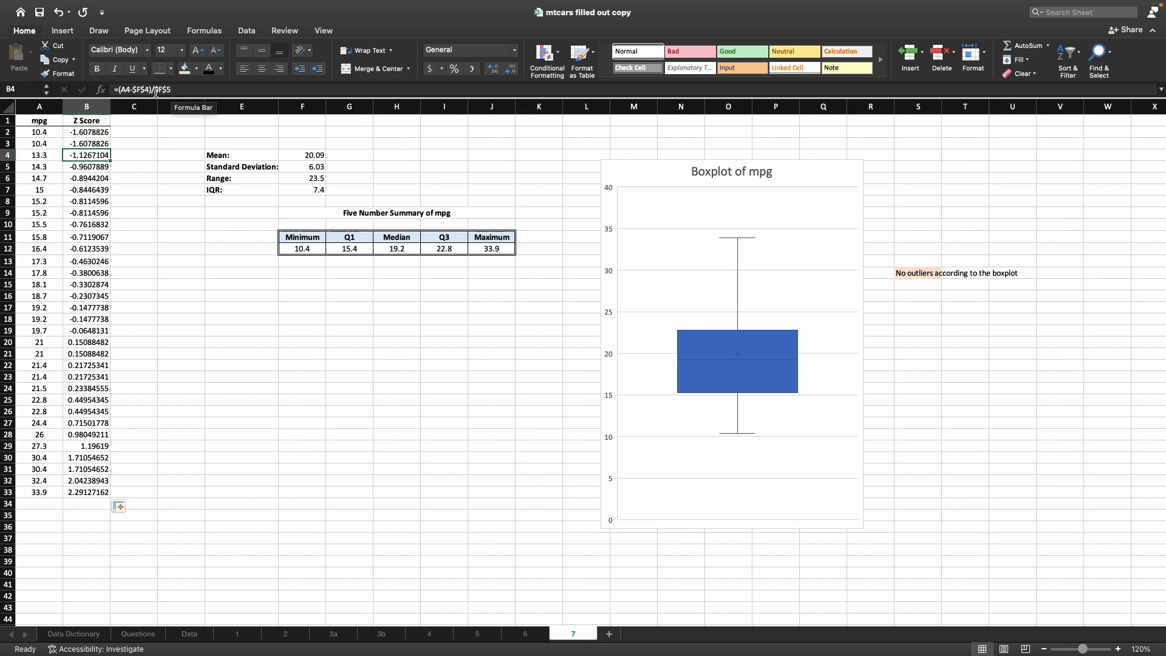
key(Down)
key(Down)
key(Down)
key(Down)
key(Down)
key(Down)
key(Down)
key(Down)
key(Down)
key(Down)
key(Down)
key(Down)
key(Down)
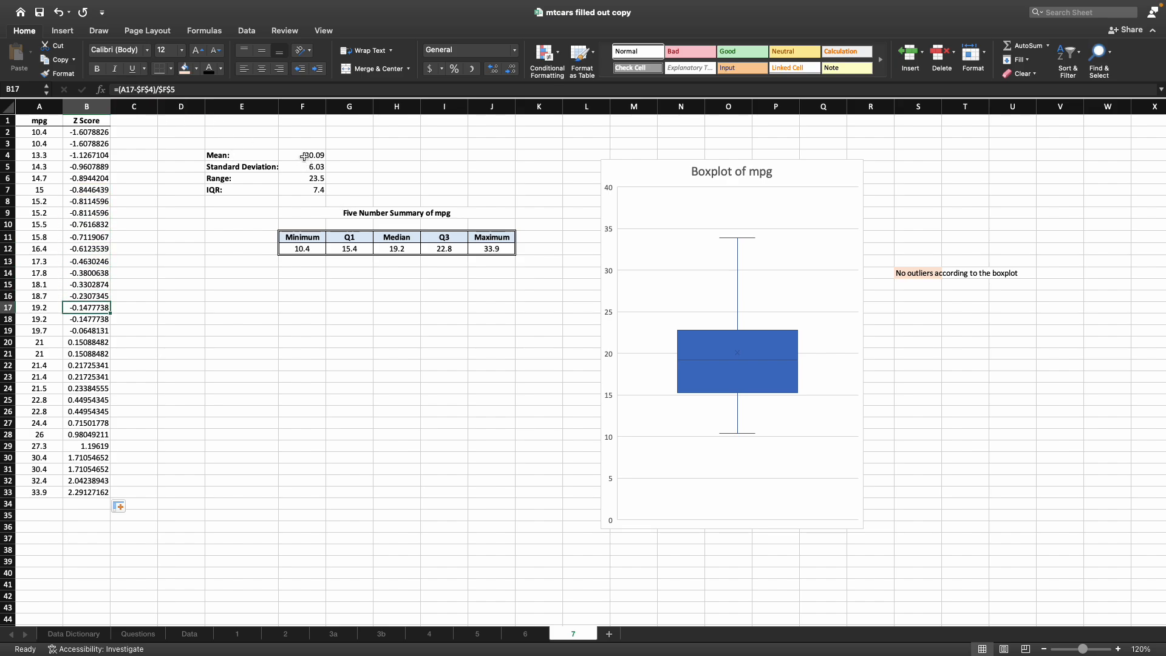
drag(306, 156, 265, 171)
click(243, 249)
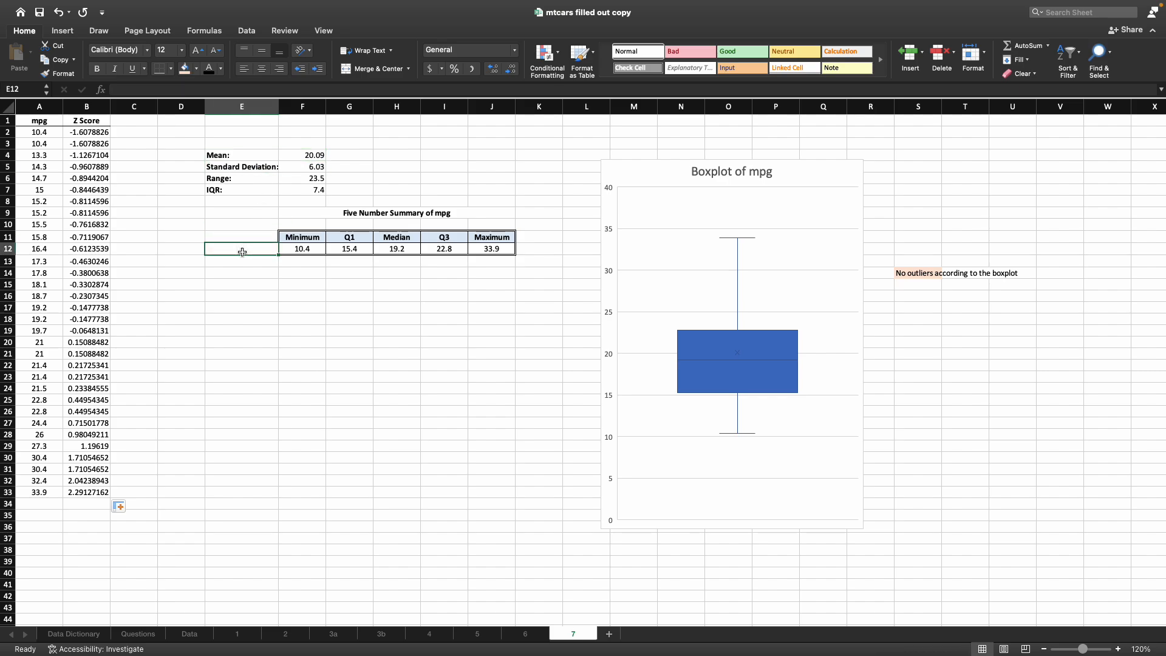
click(175, 419)
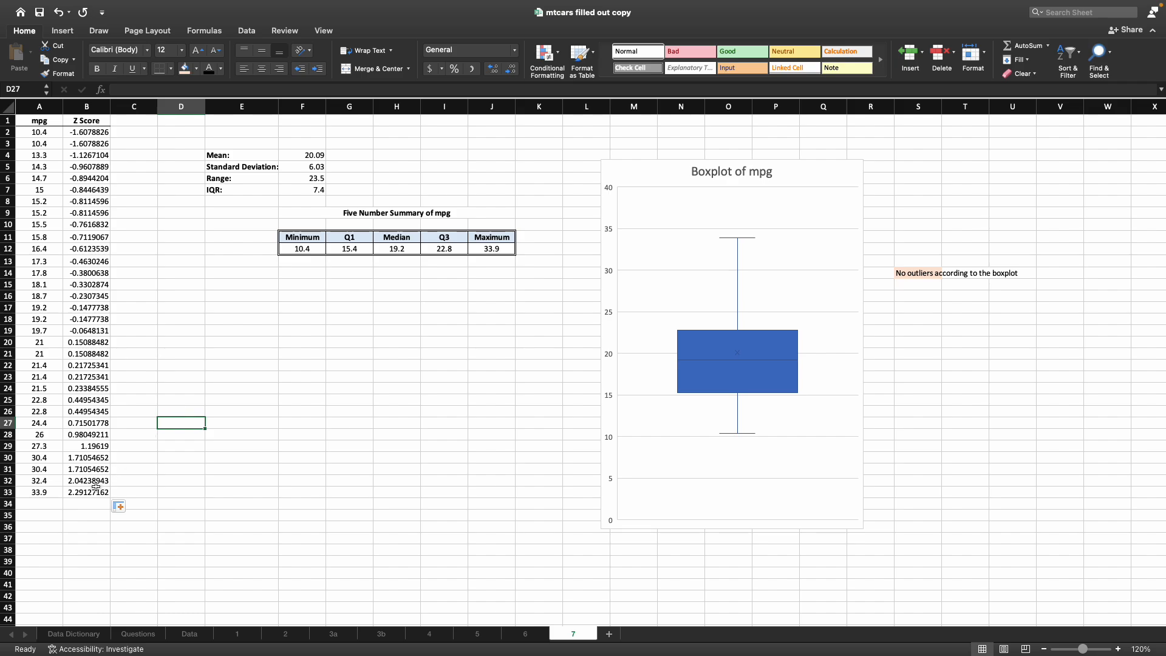
Format the Z Score column as Number with two decimals and centre its values
click(102, 112)
click(179, 197)
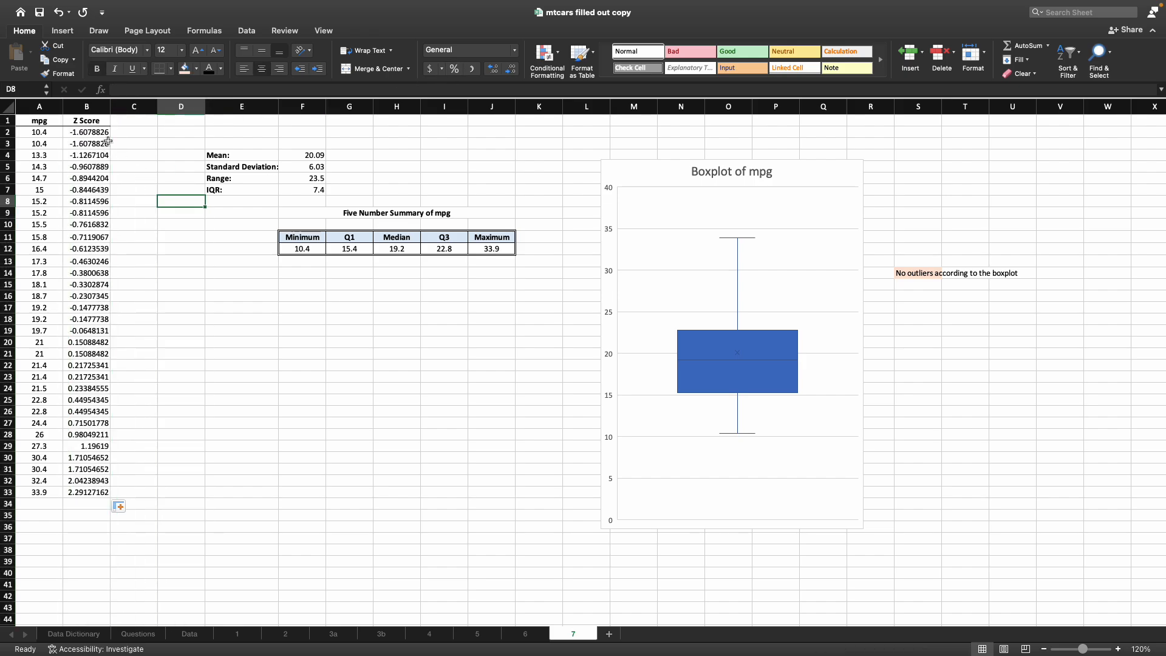
click(88, 106)
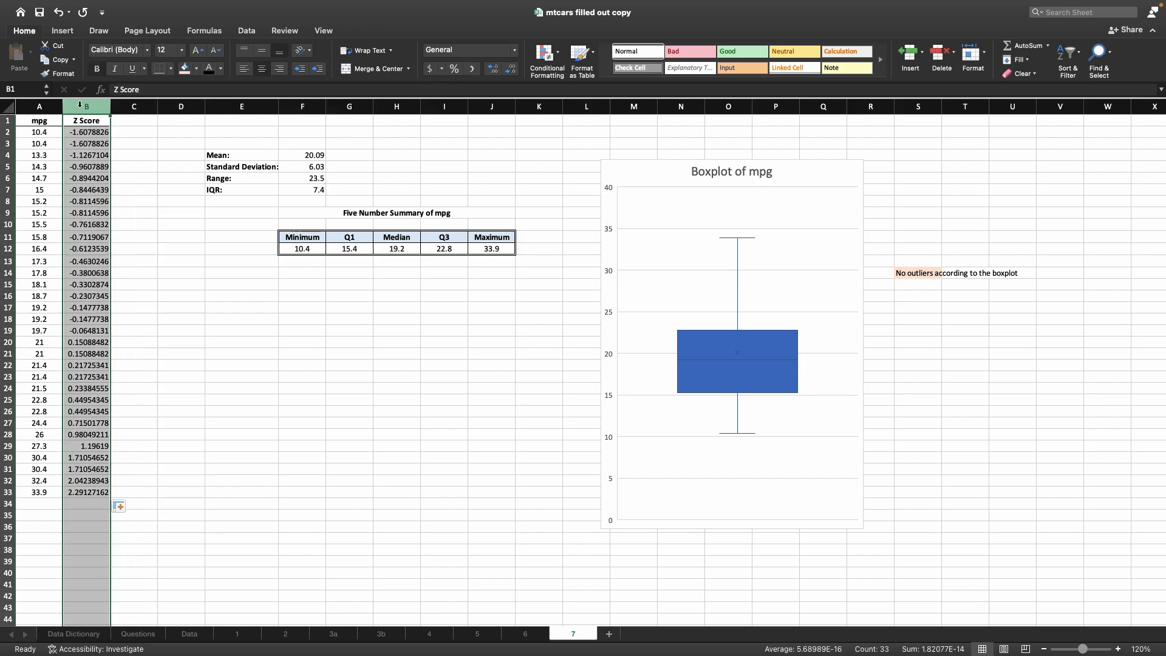
click(515, 50)
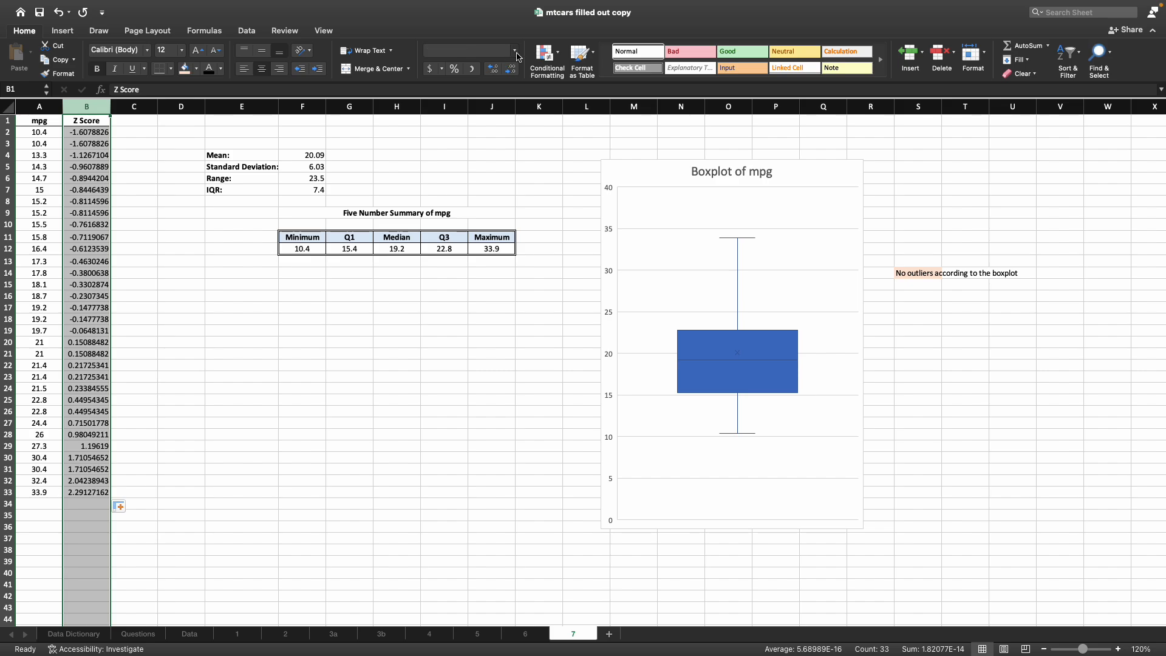
click(496, 101)
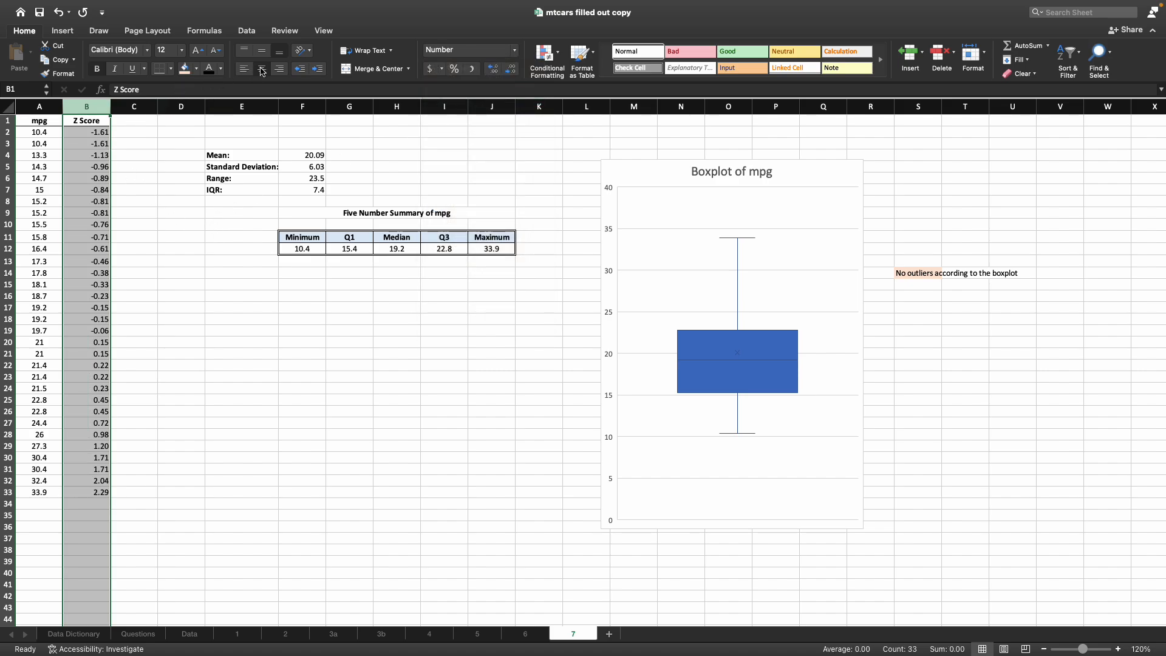
click(200, 246)
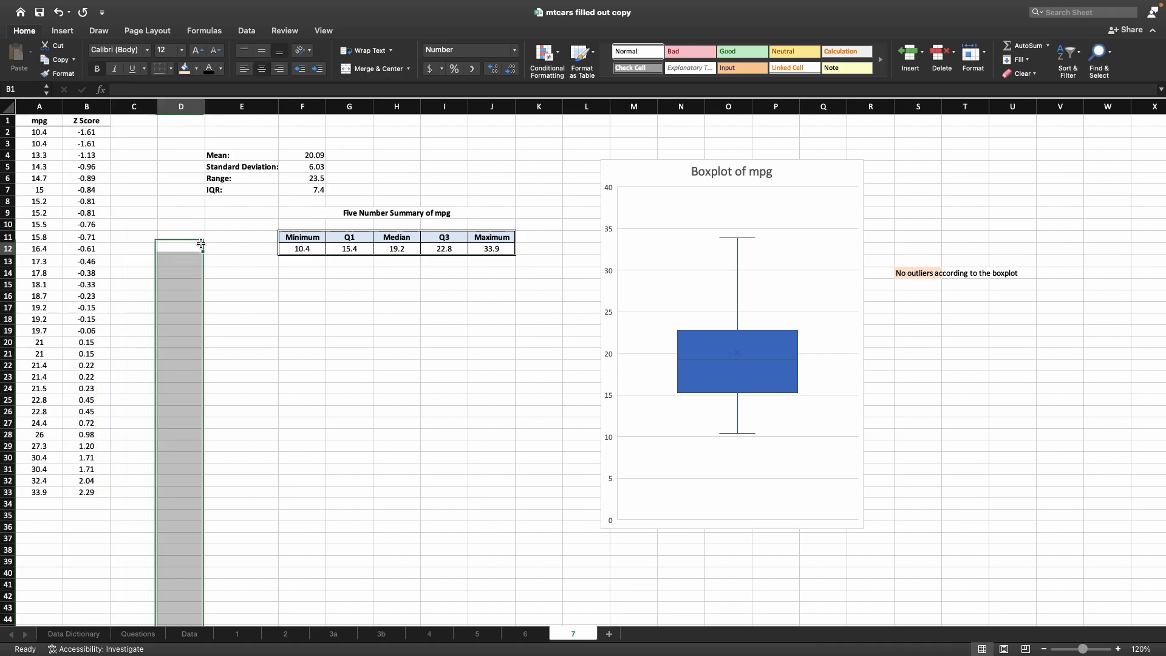
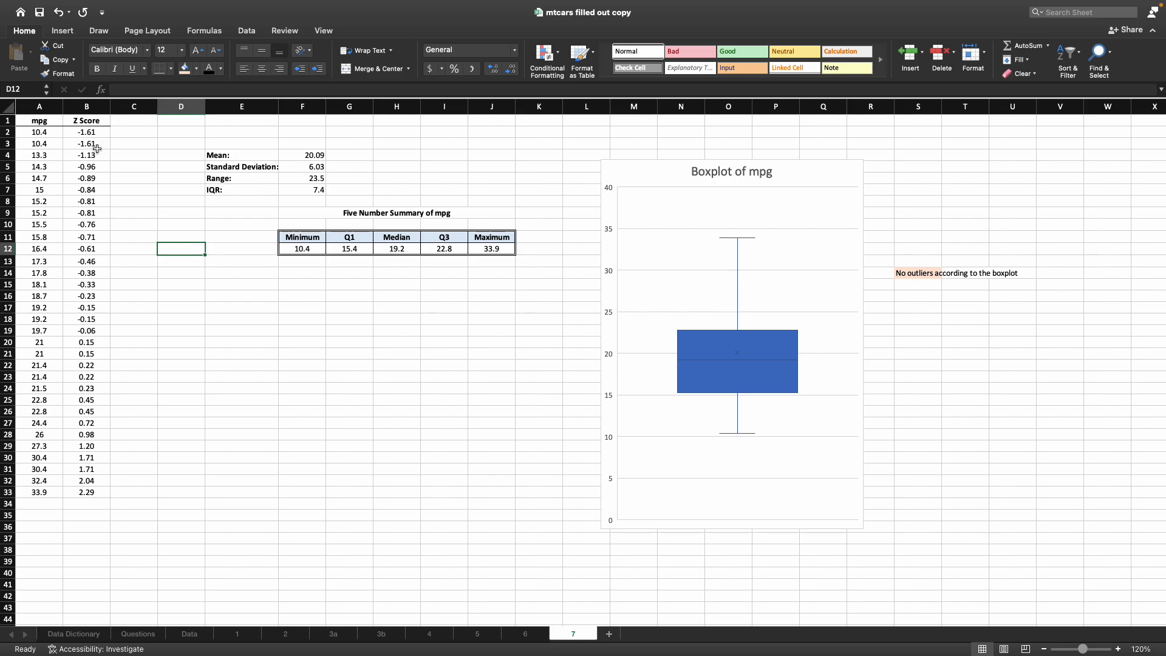
Highlight A32:C33, the rows with Z scores above 2, with the light orange fill
click(99, 133)
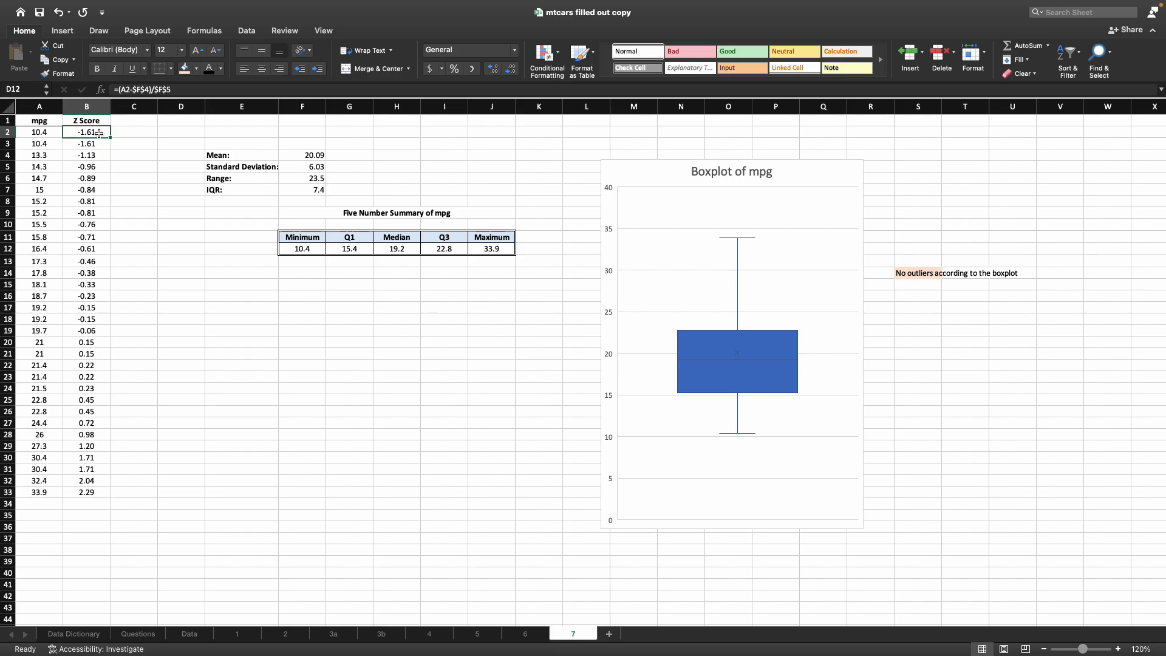
drag(104, 134, 104, 135)
drag(54, 481, 132, 497)
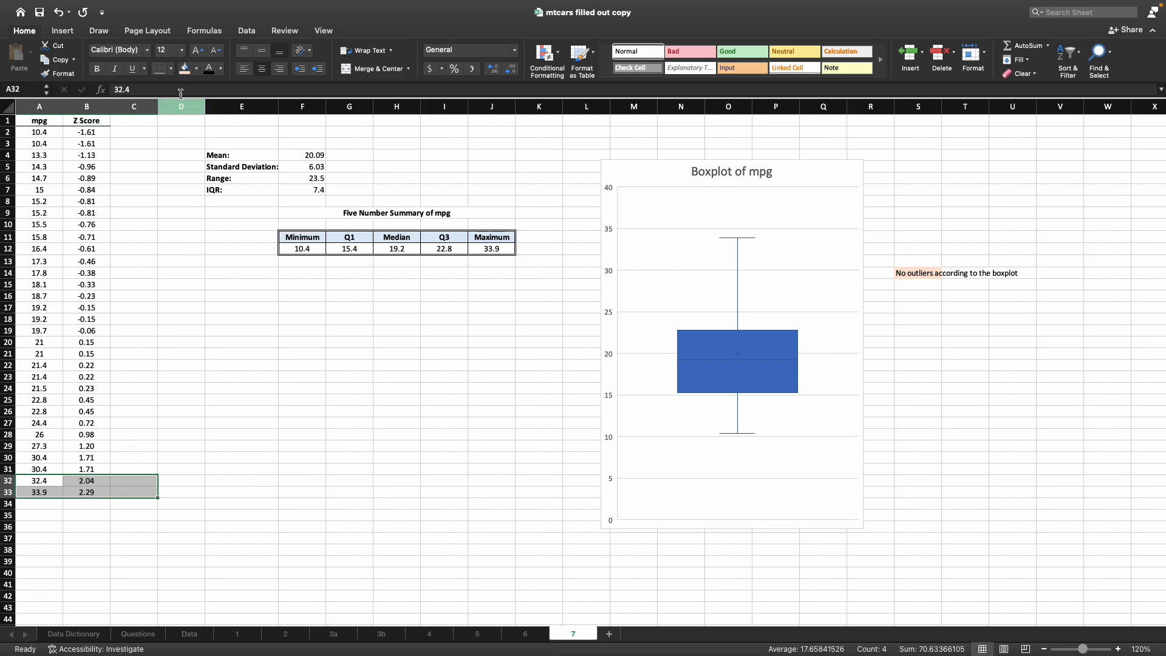
click(183, 70)
Enter the note "Two potential outliers according to Z score" in C32 beside the highlighted rows
click(124, 484)
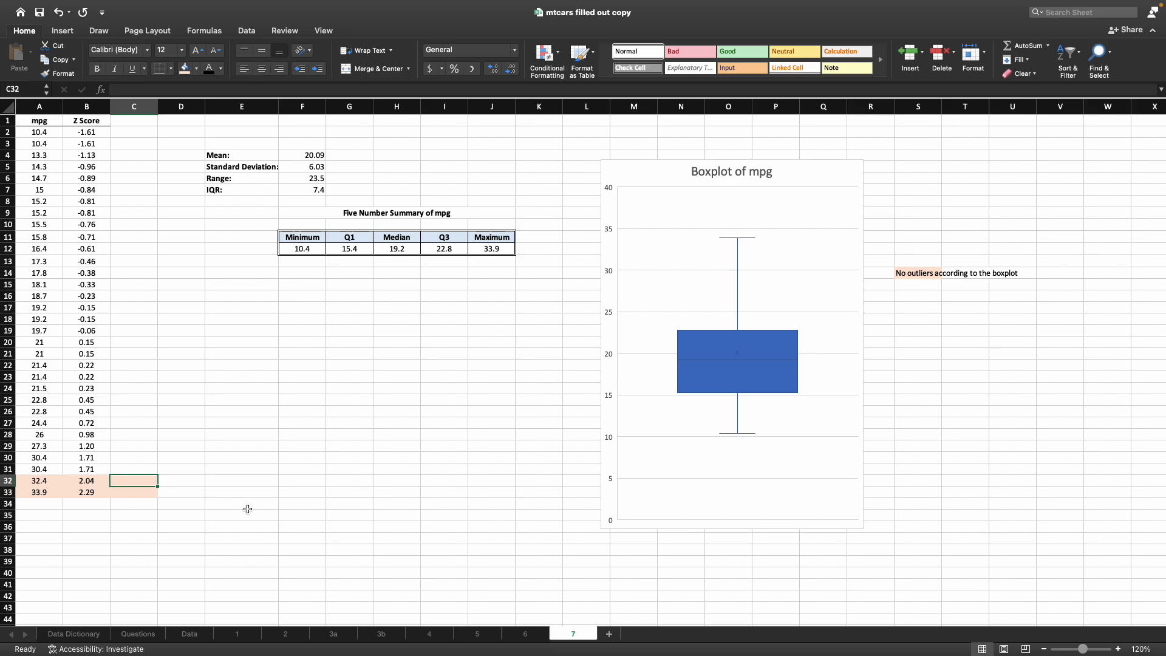
text(Two p)
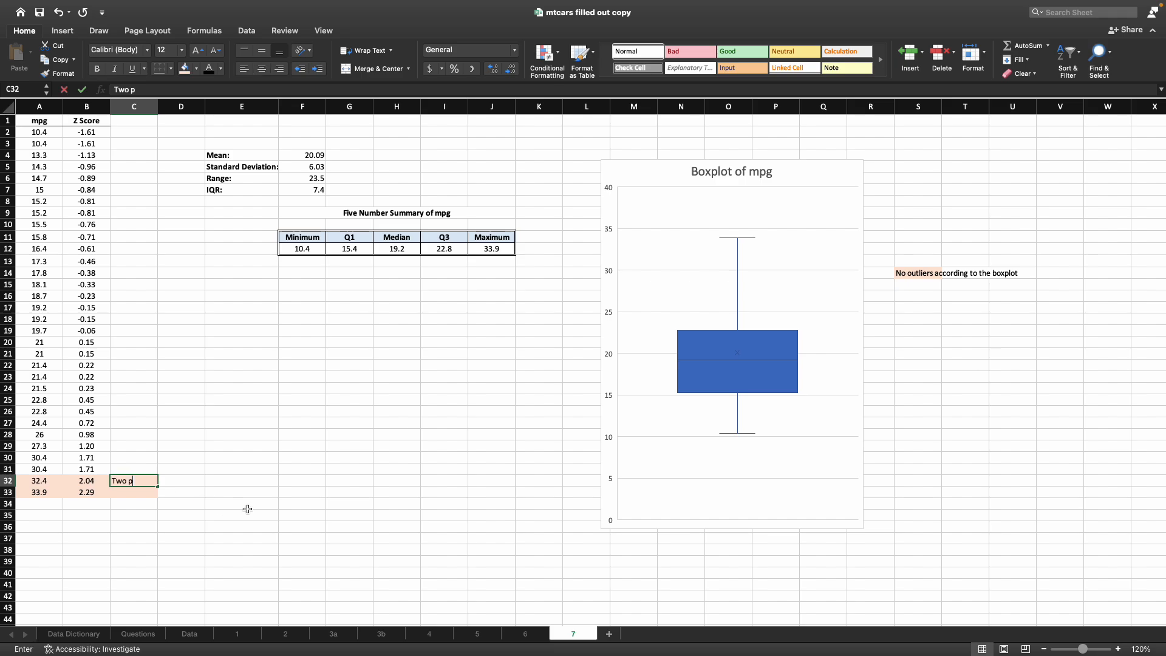
text(otential )
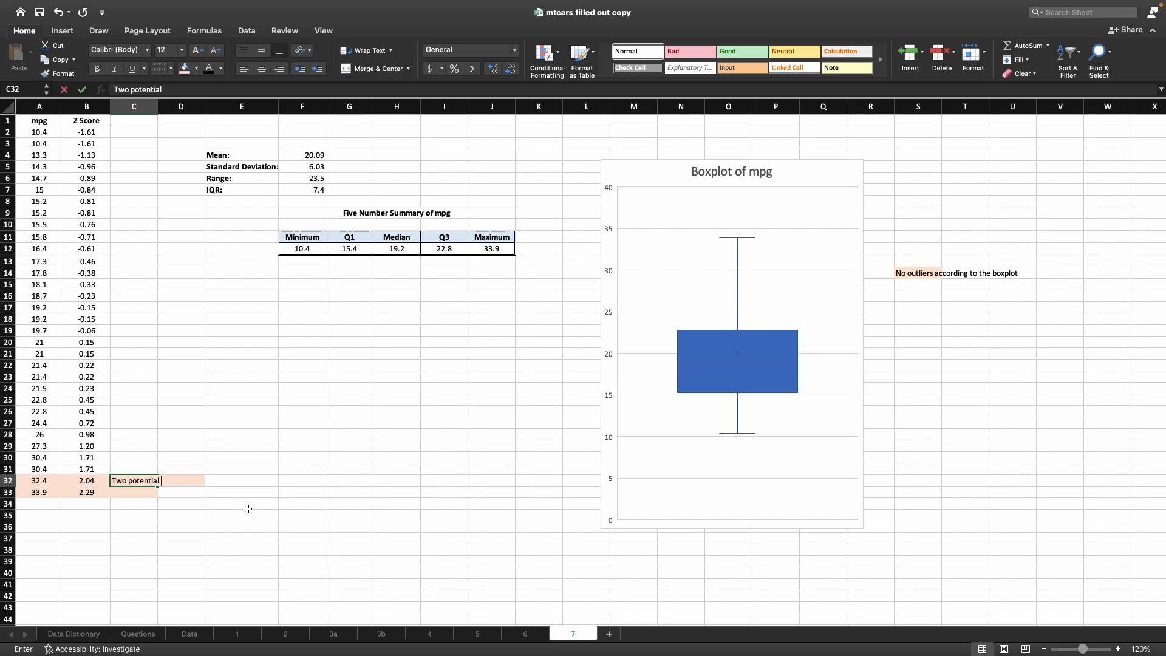
text(outliers according to Z s)
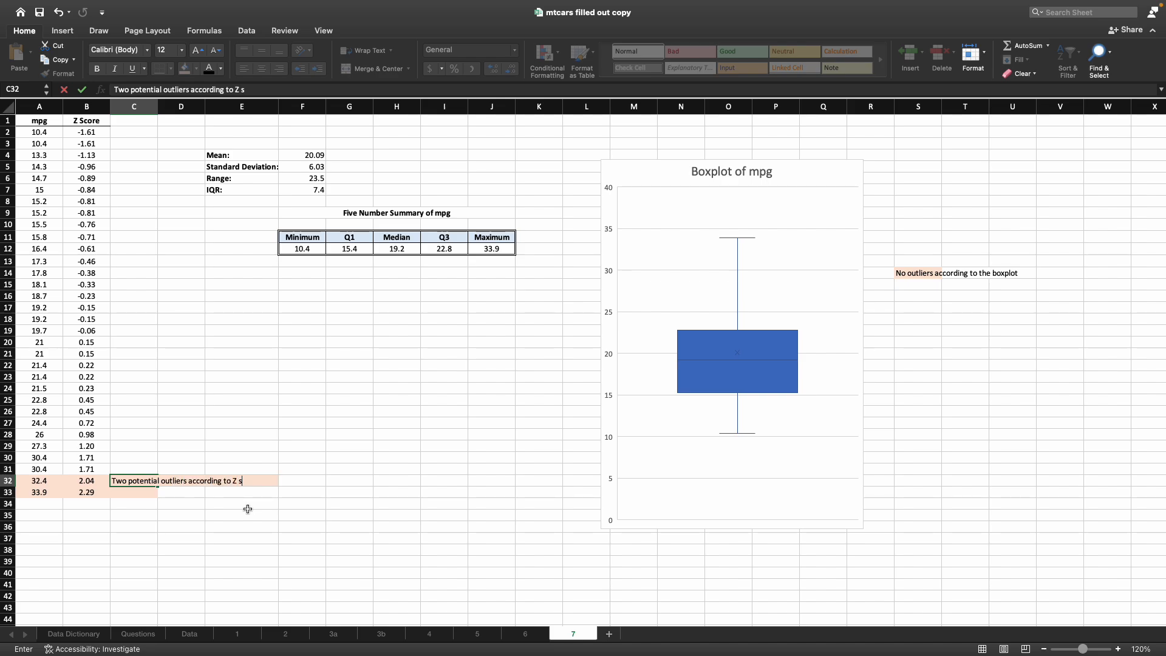
text(core)
key(Return)
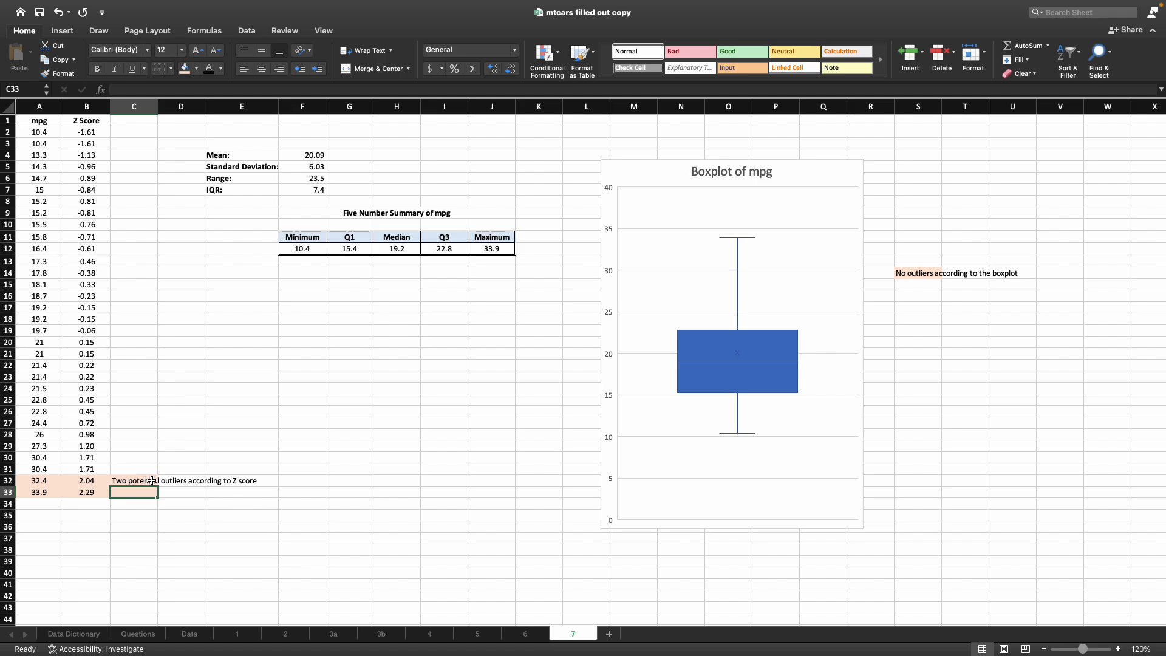
Merge C32:C33 and format the outlier note as wrapped, bold, left-aligned text
click(150, 484)
drag(150, 484, 149, 493)
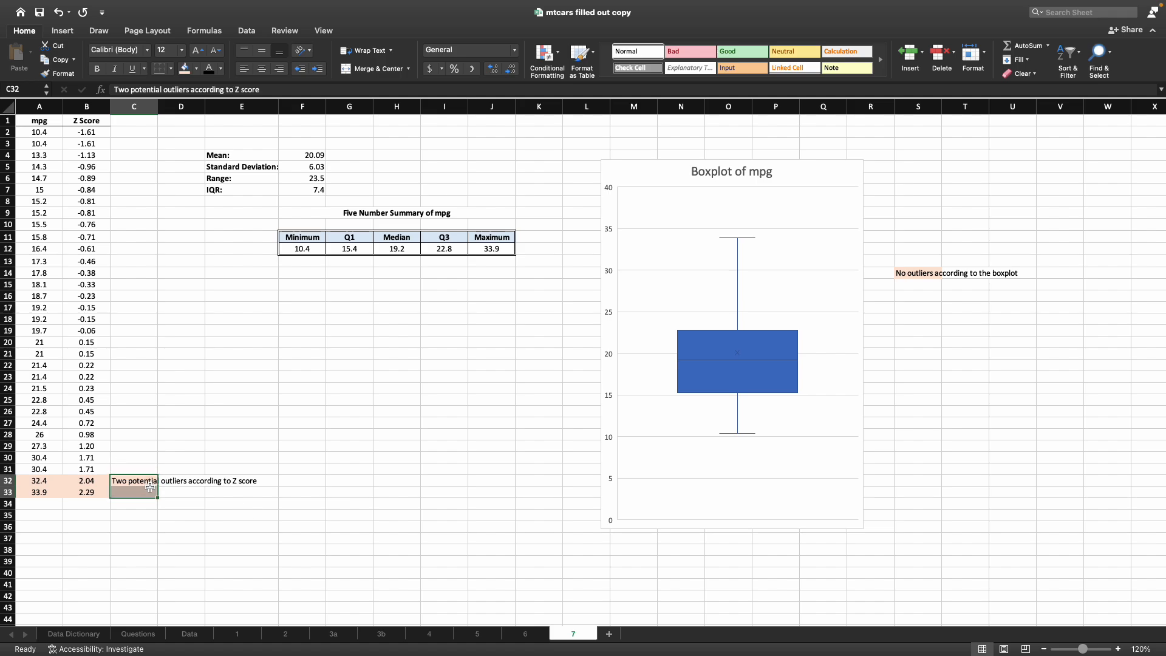
click(384, 68)
click(367, 50)
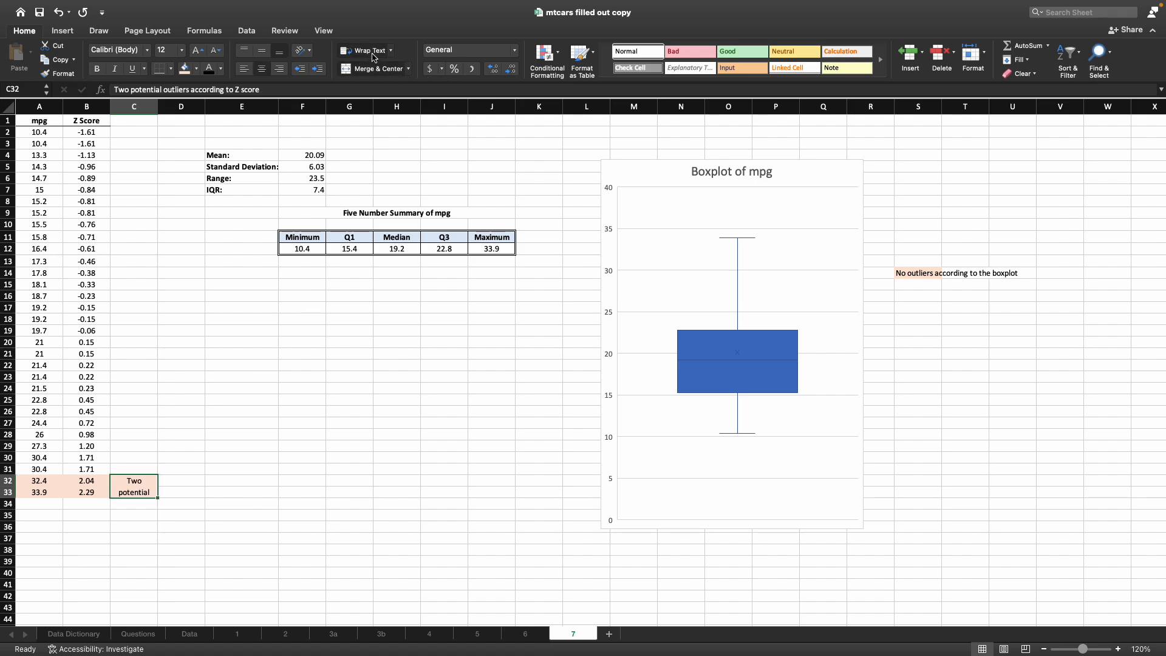
click(96, 69)
click(241, 69)
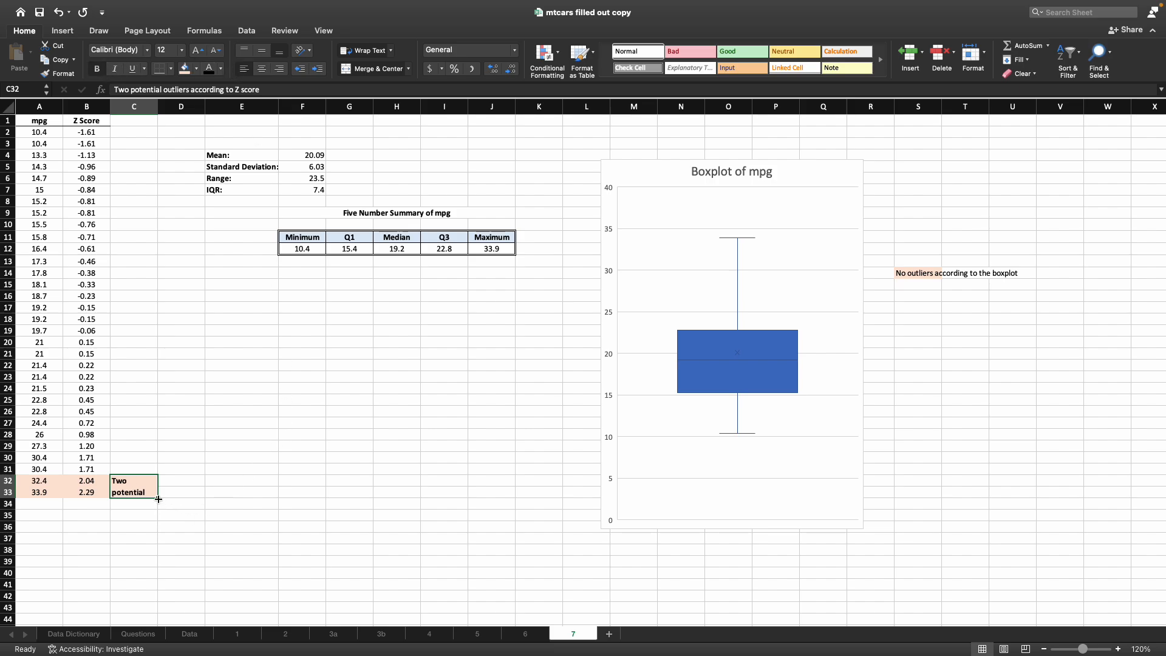
Merge and centre the Z score outlier note across C32:E33 and align it vertically to the middle
drag(156, 496, 277, 495)
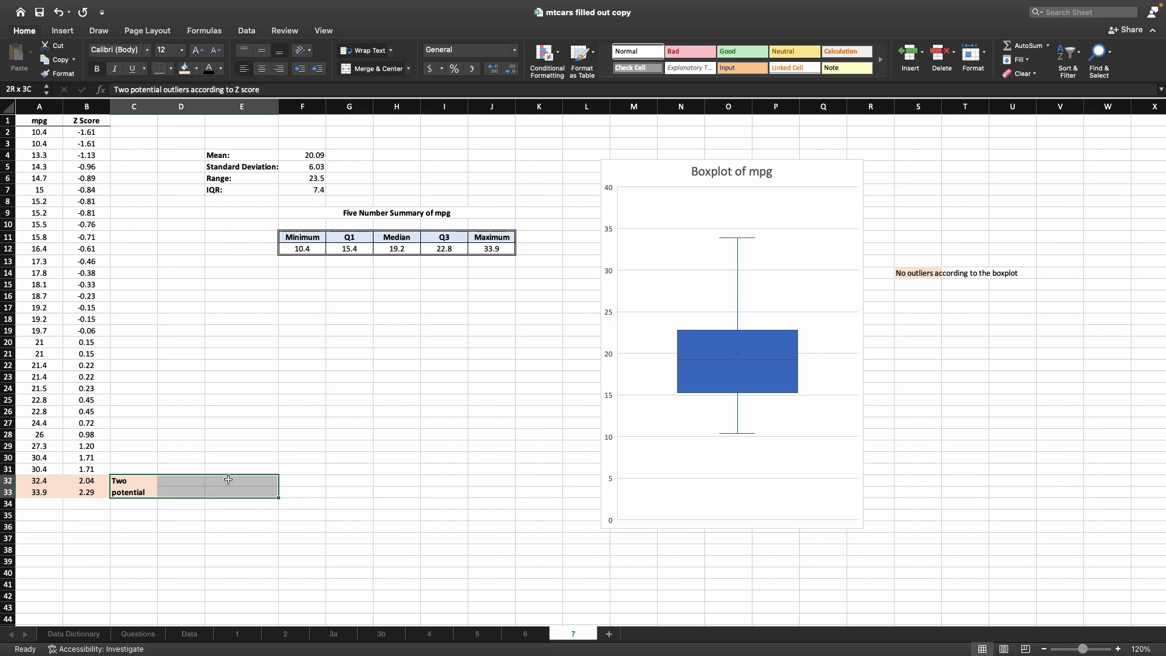
click(364, 69)
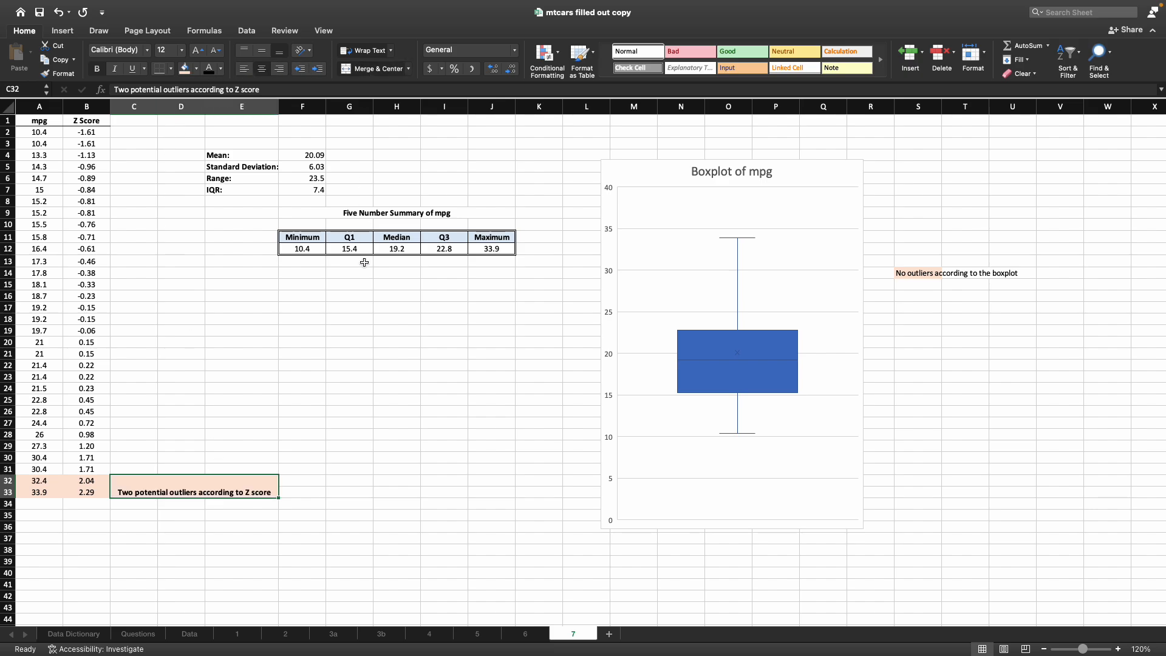
click(261, 49)
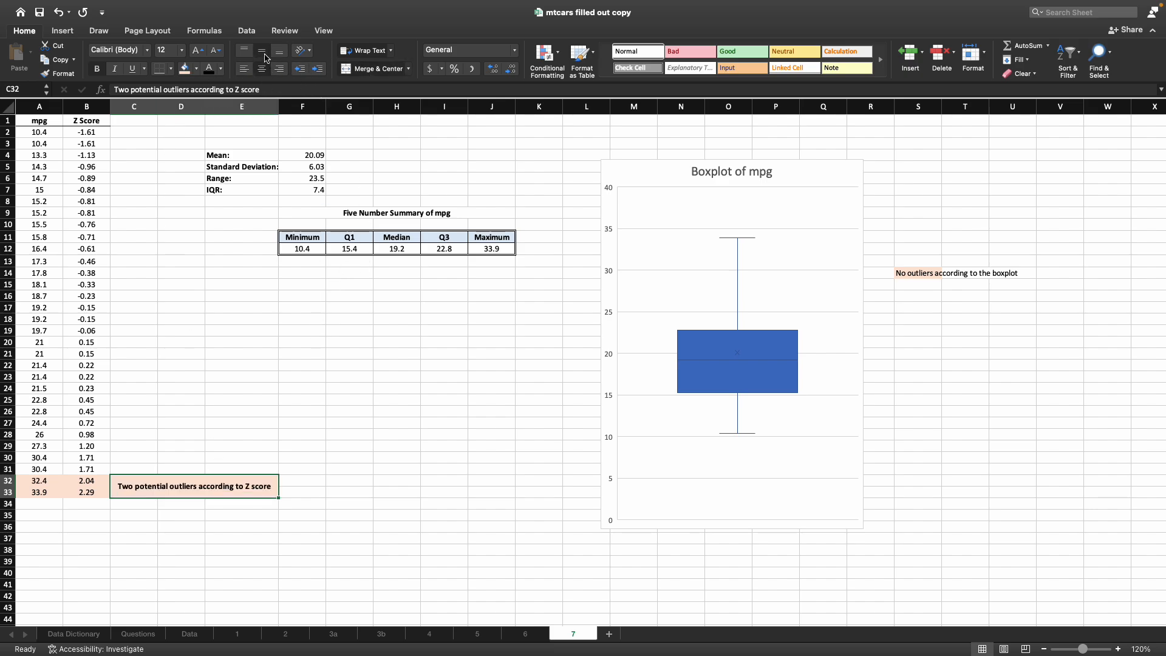
click(416, 444)
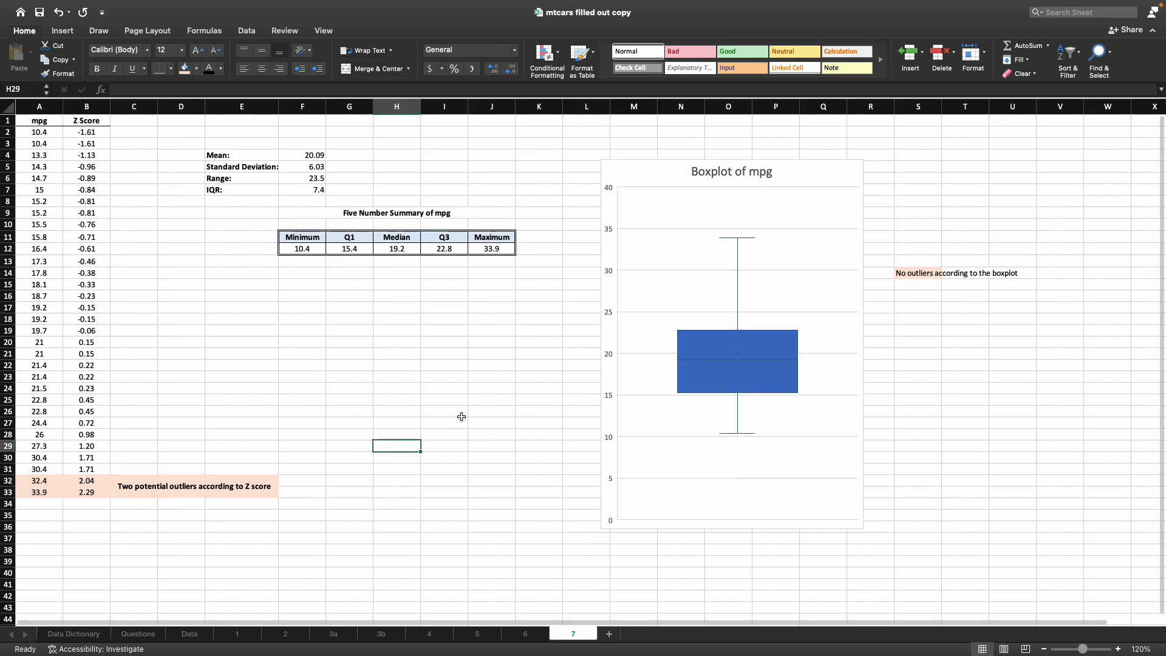
click(220, 558)
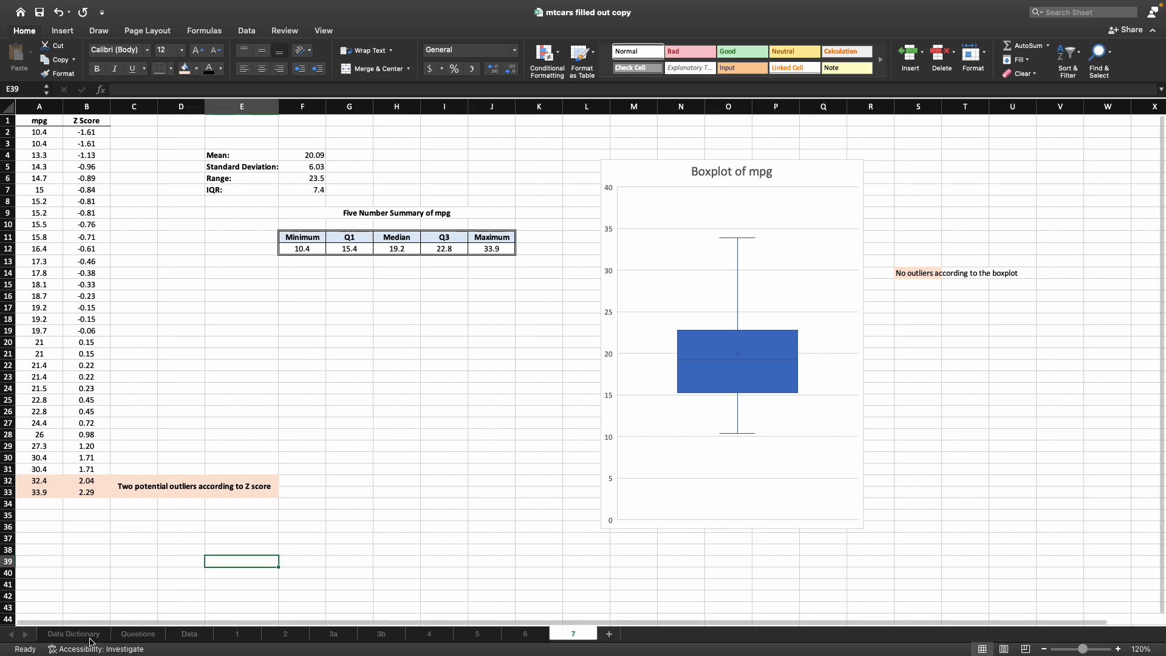
On the Questions sheet, remove the fill from question 7's rows, B9:B13
click(138, 633)
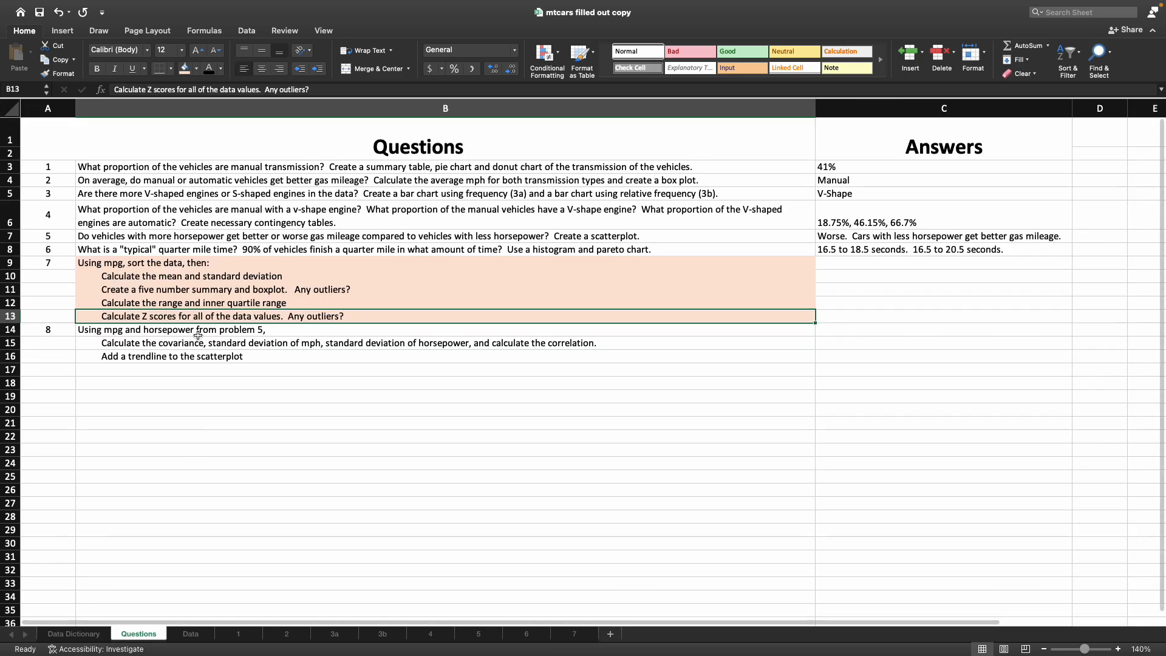
click(211, 277)
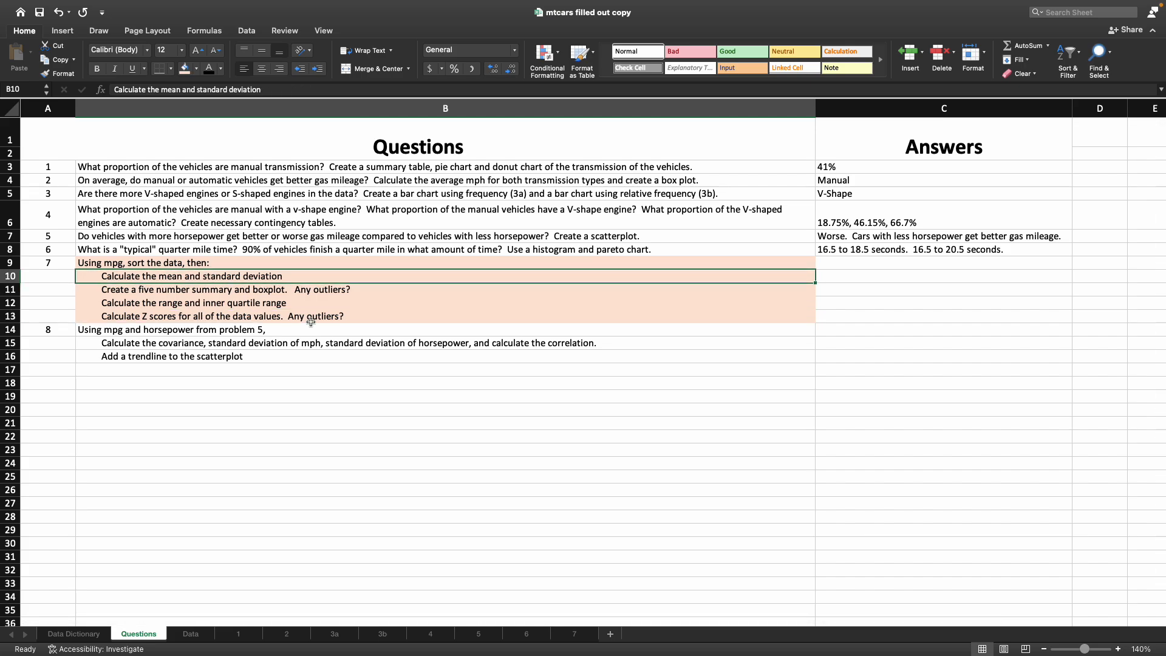
key(Down)
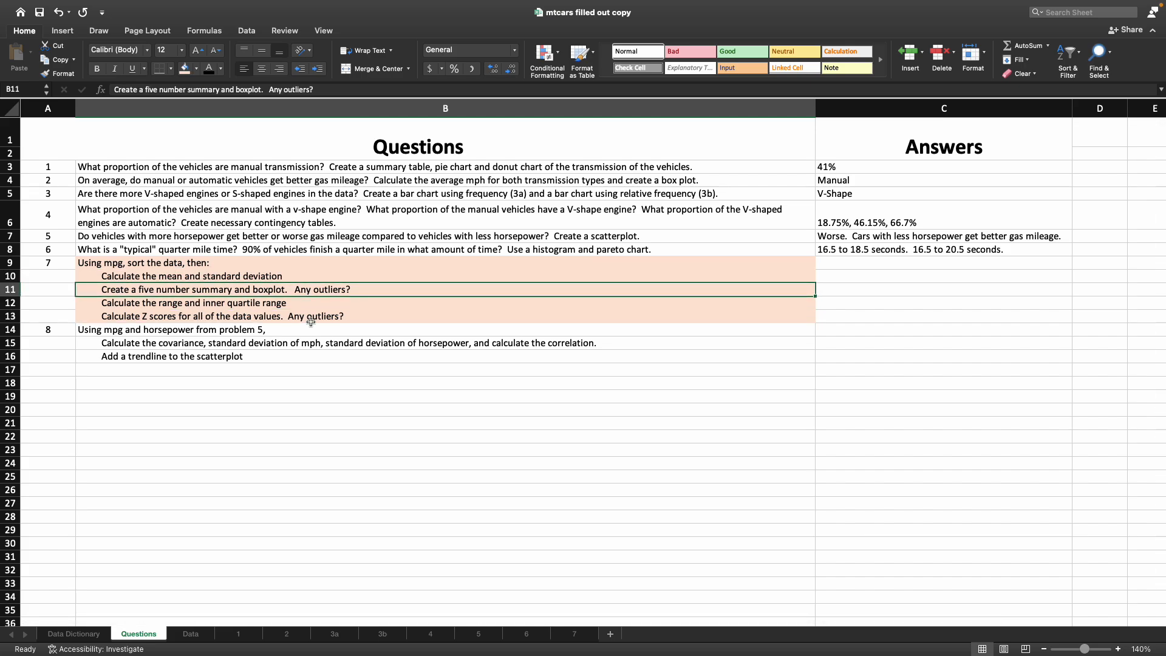
key(Down)
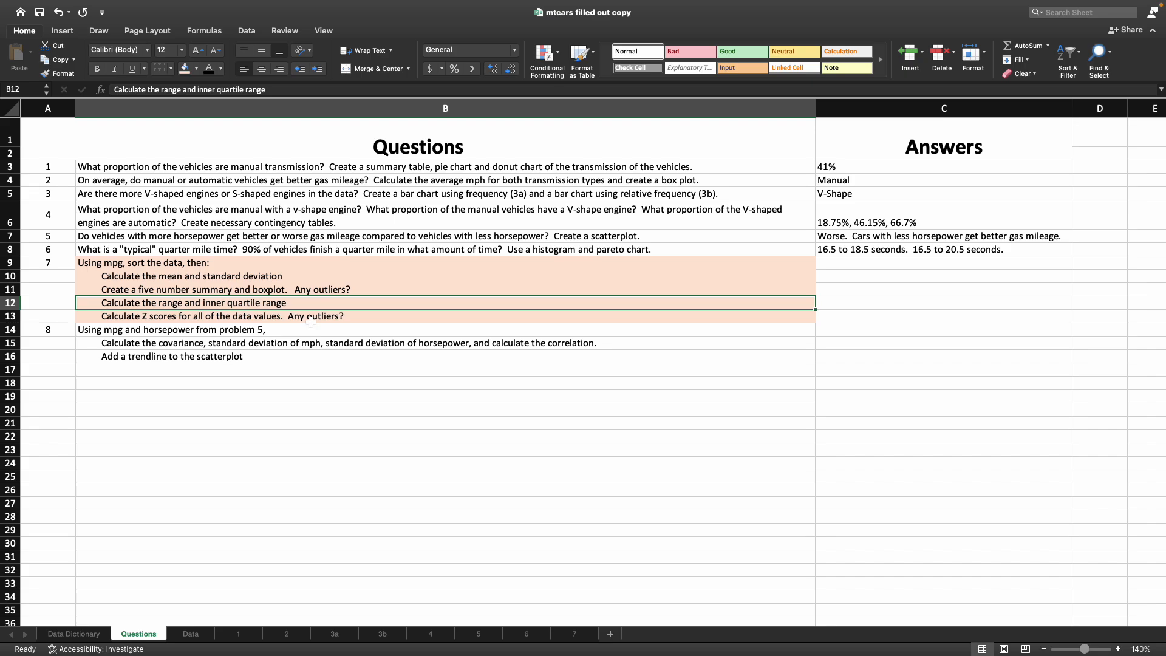
key(Down)
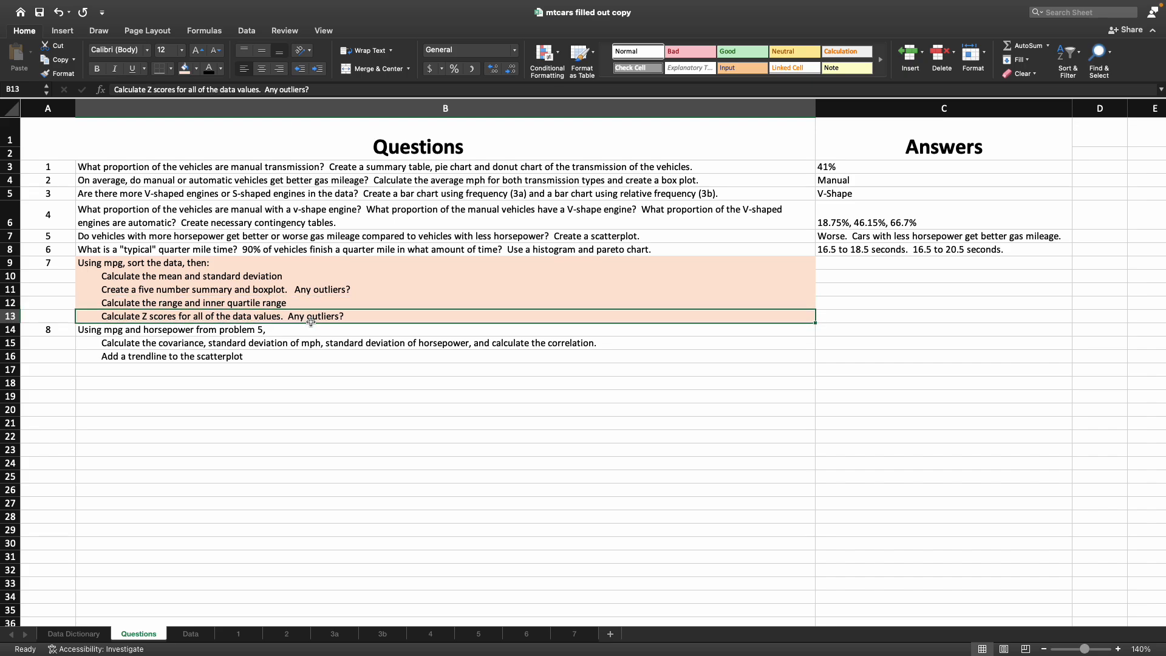
mouse_move(711, 5)
drag(238, 269, 244, 319)
click(197, 69)
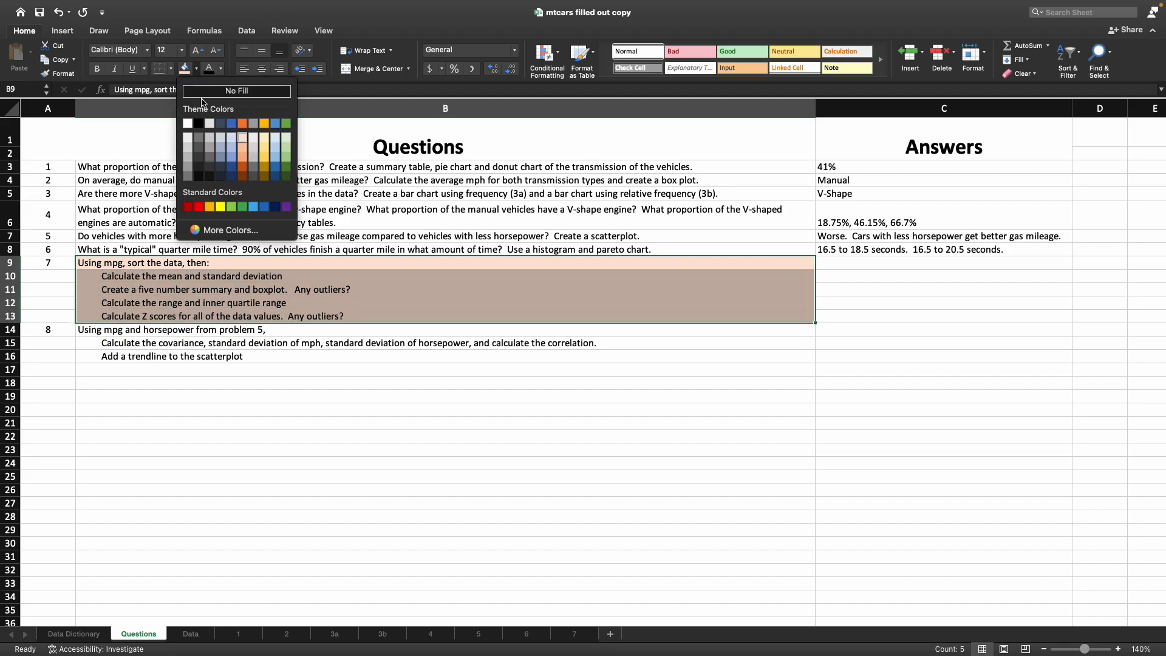
click(206, 99)
Highlight question 8's rows, B14:B16, with the light orange fill
drag(148, 329, 152, 358)
click(196, 69)
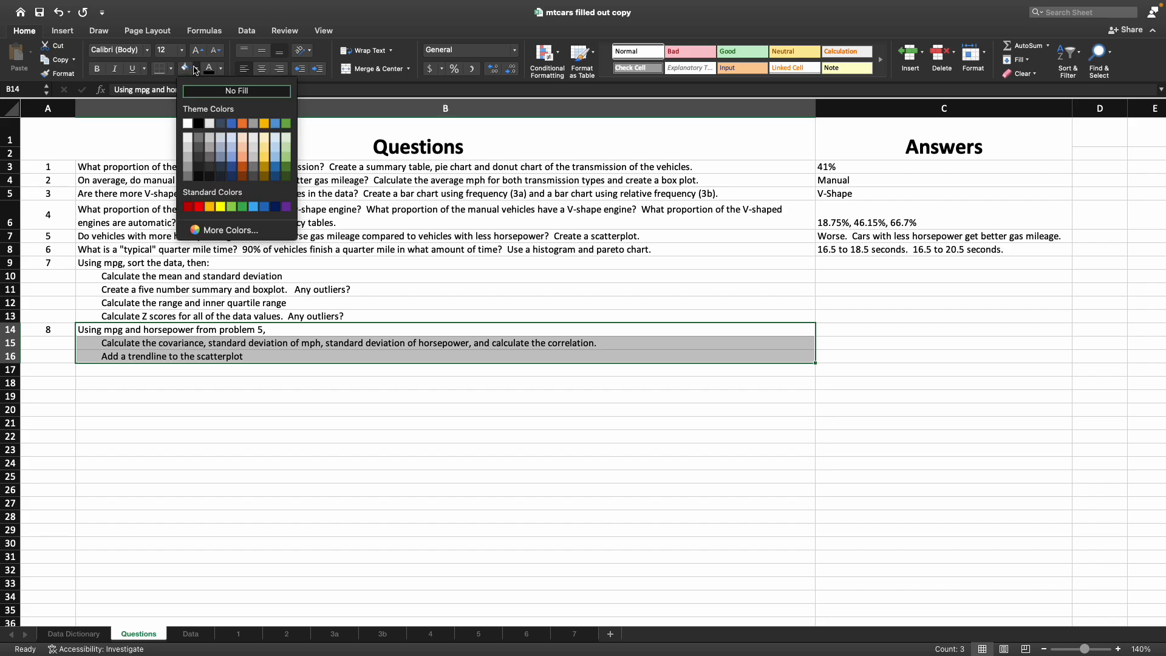
click(241, 142)
click(291, 416)
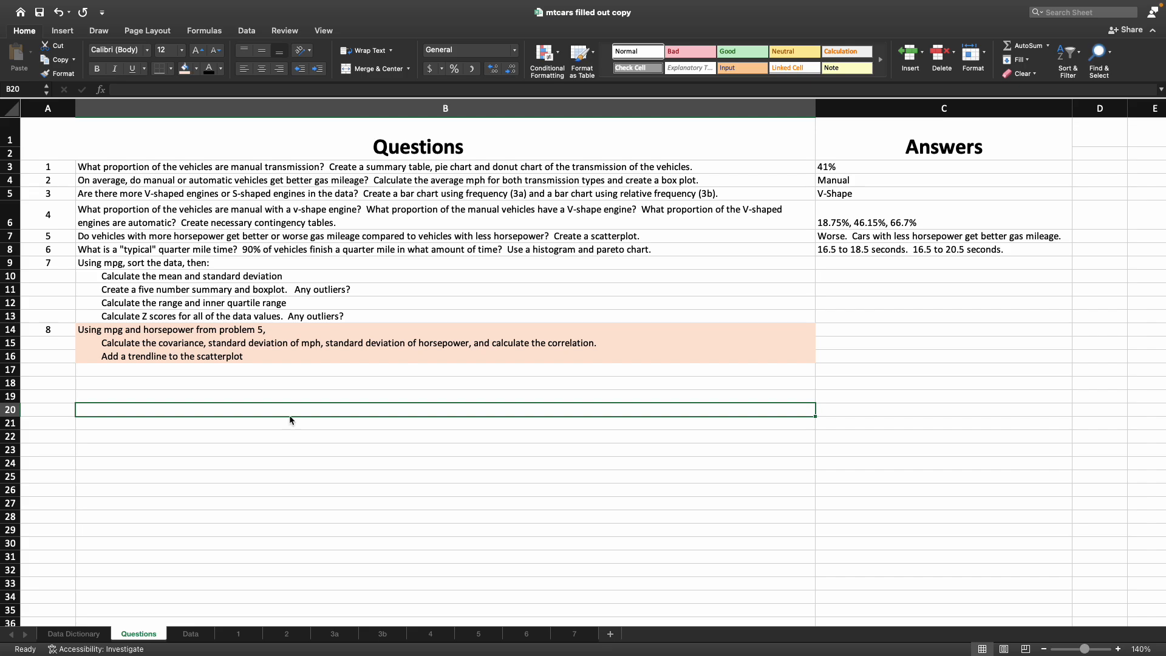
click(291, 343)
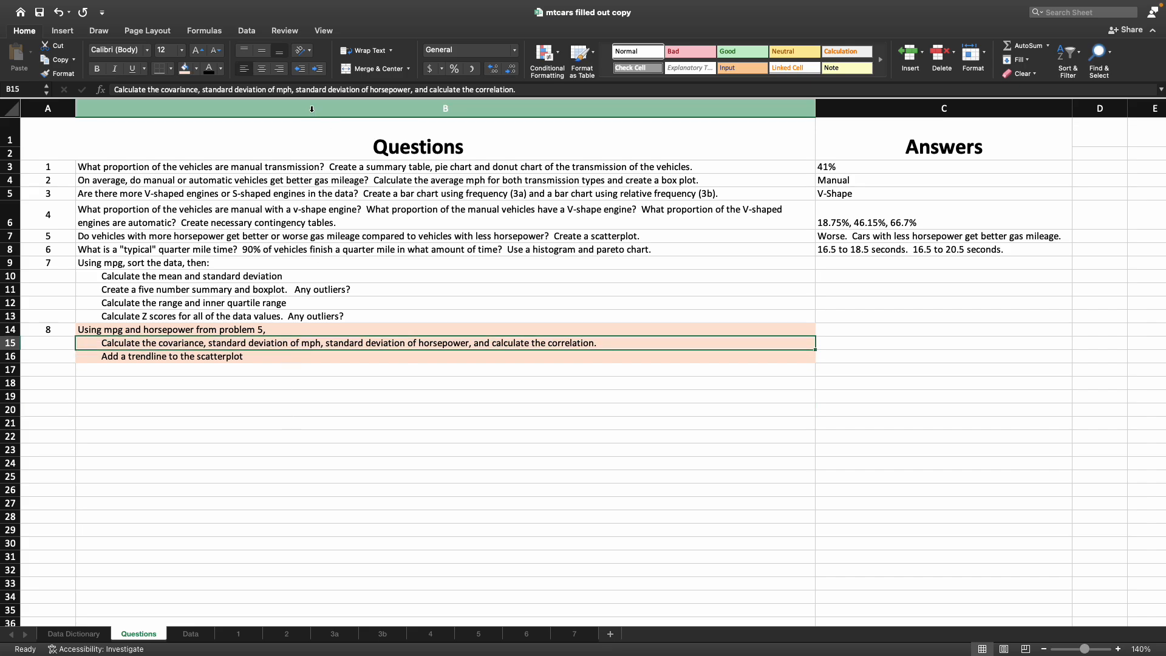
Correct "mph" to "mpg" in question 8's covariance and standard deviation line in B15 on the Questions sheet
click(291, 90)
key(BackSpace)
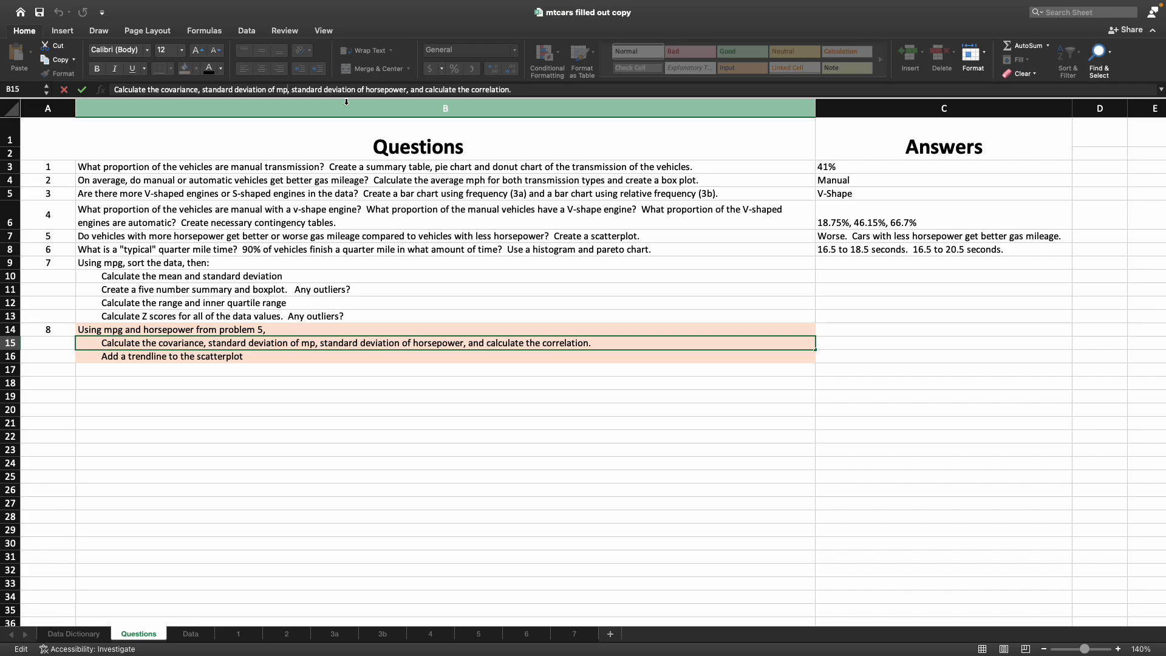
text(g)
key(Return)
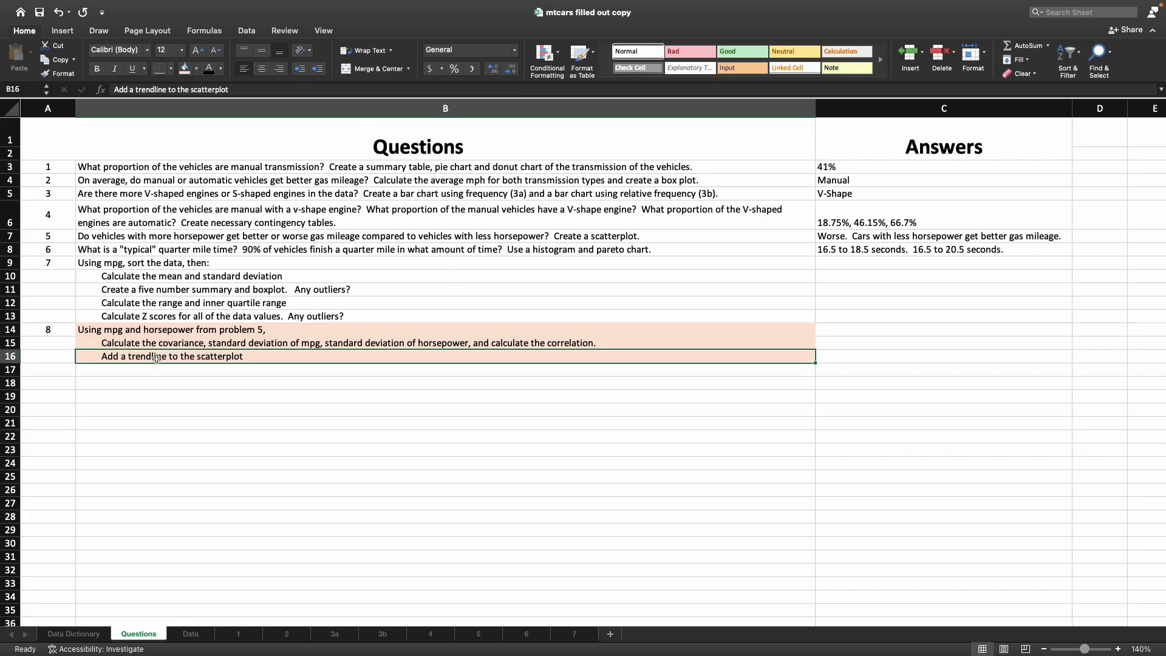
click(165, 380)
click(144, 361)
click(125, 331)
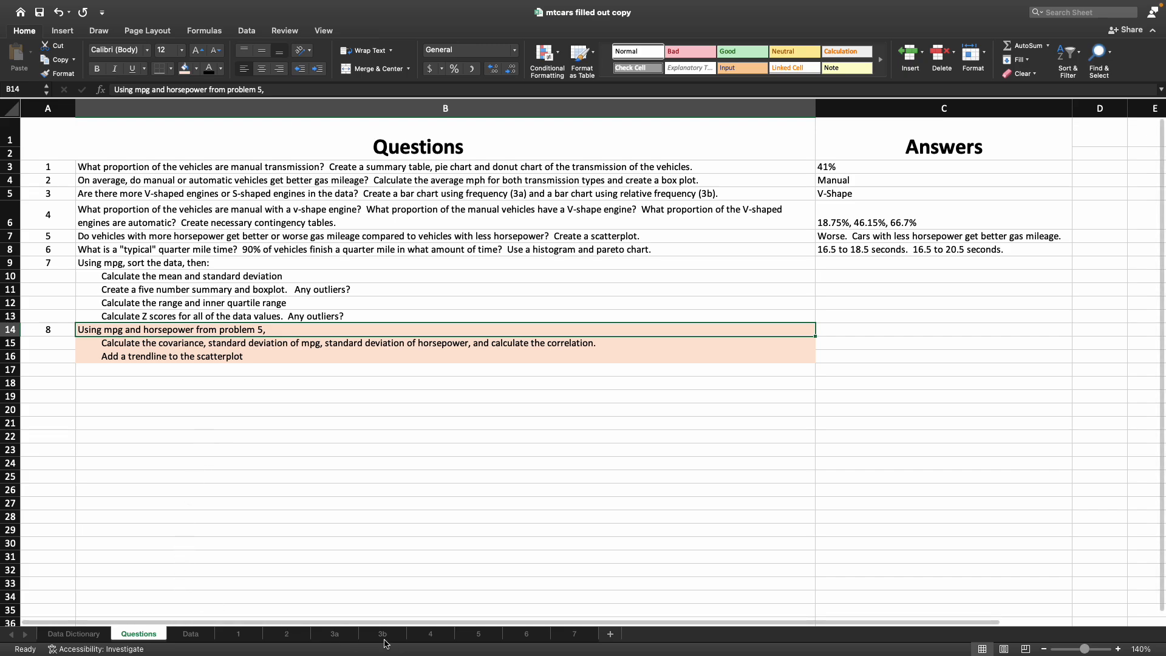
click(610, 635)
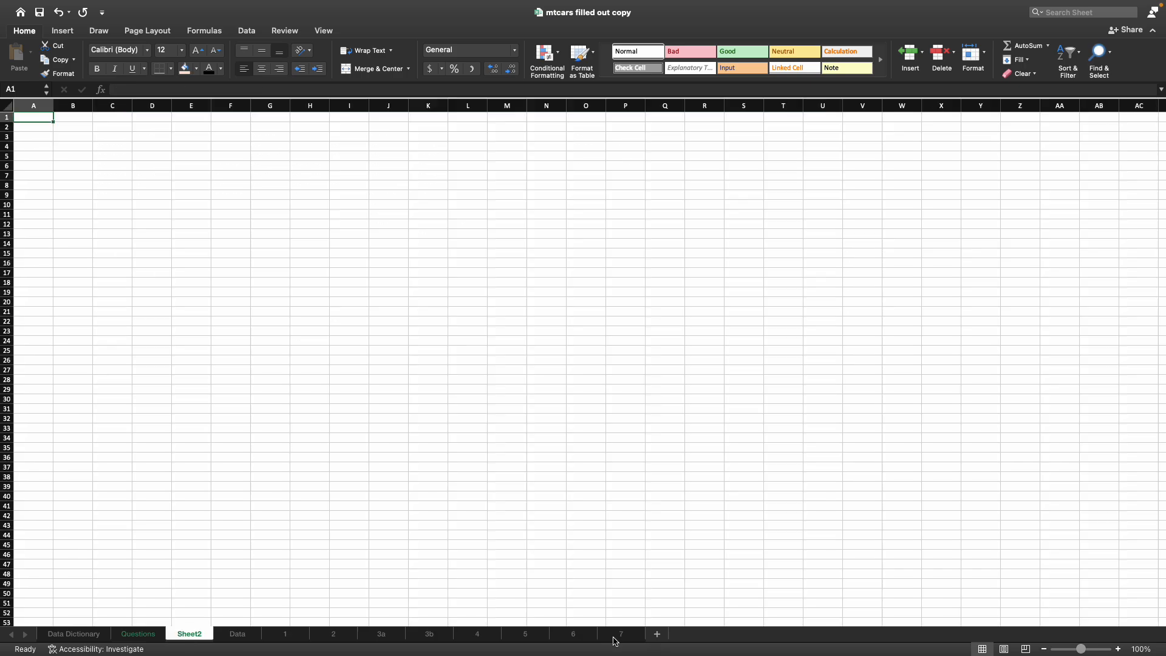
drag(199, 637, 651, 637)
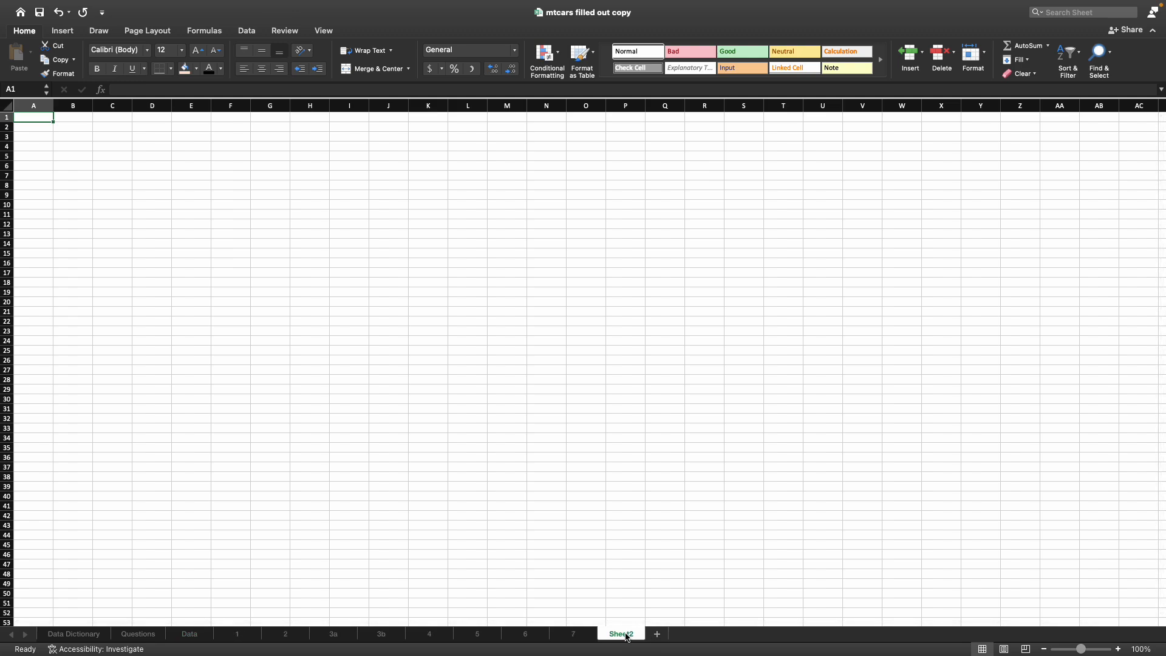
double_click(632, 634)
text(8)
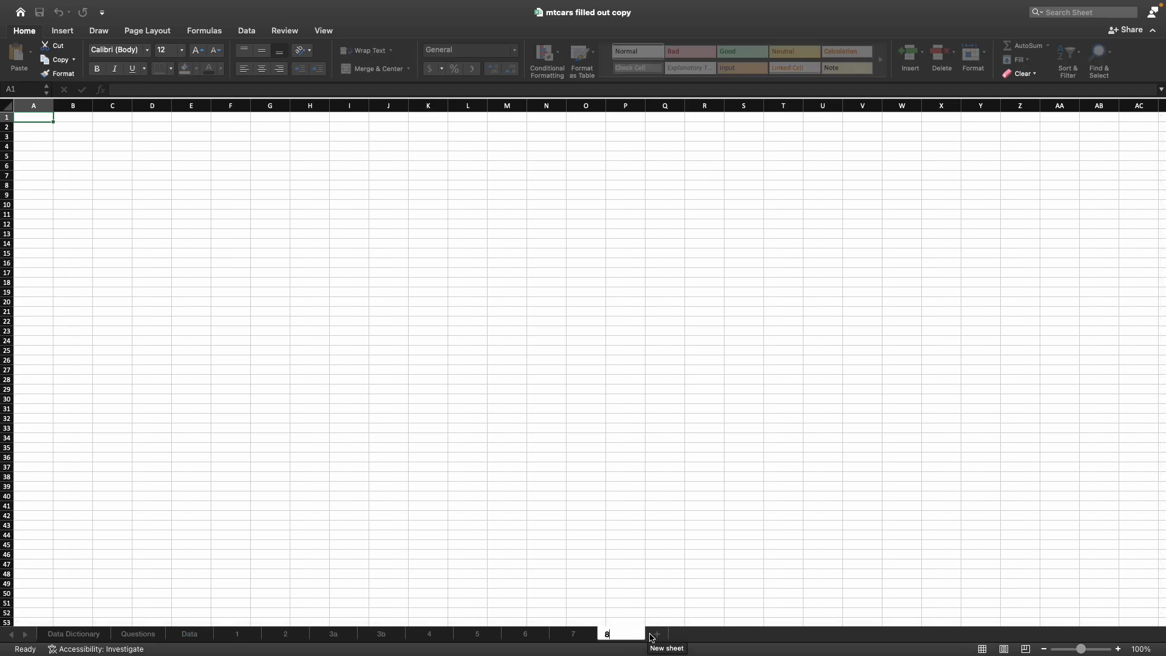
click(614, 577)
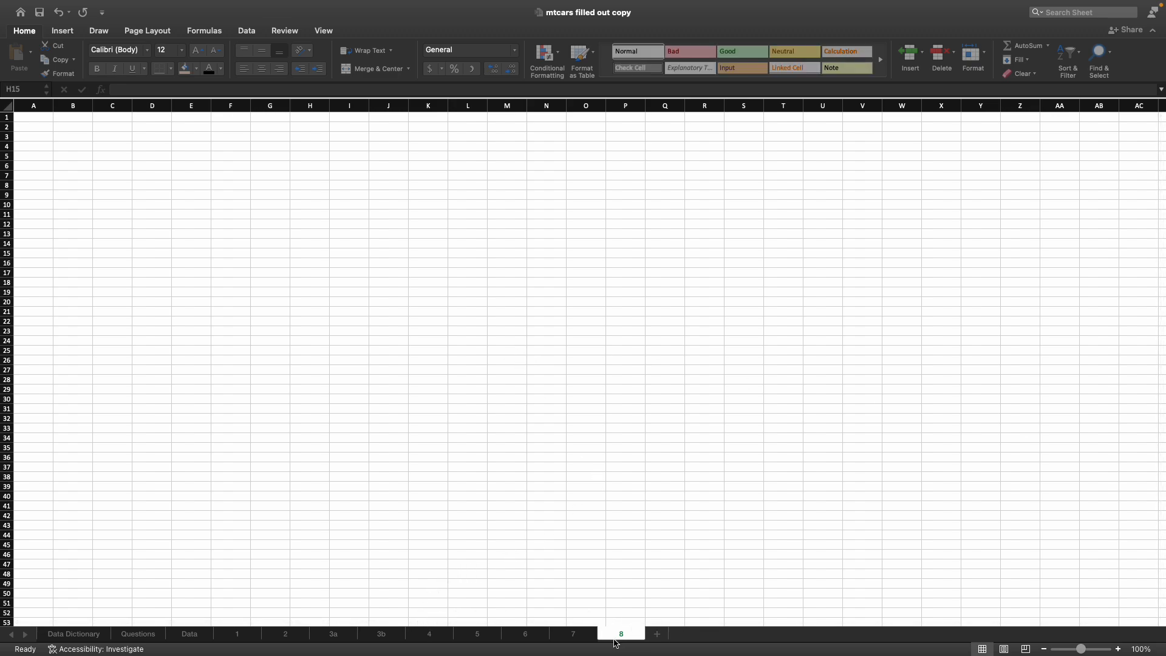
click(576, 635)
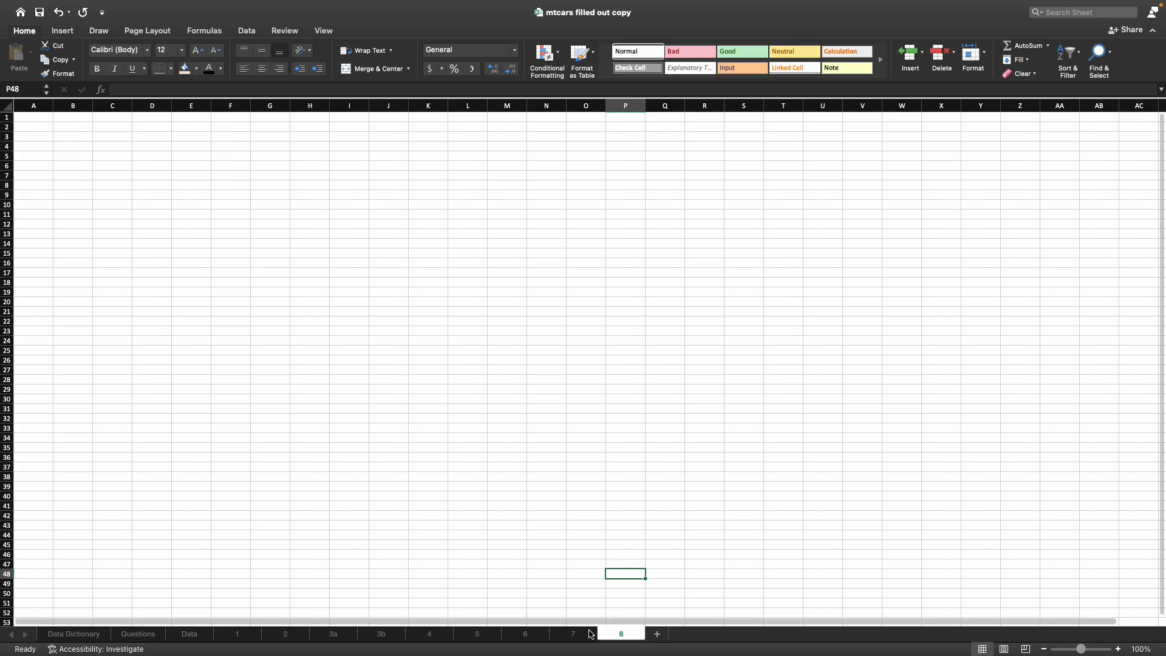
click(575, 635)
click(624, 639)
right_click(628, 641)
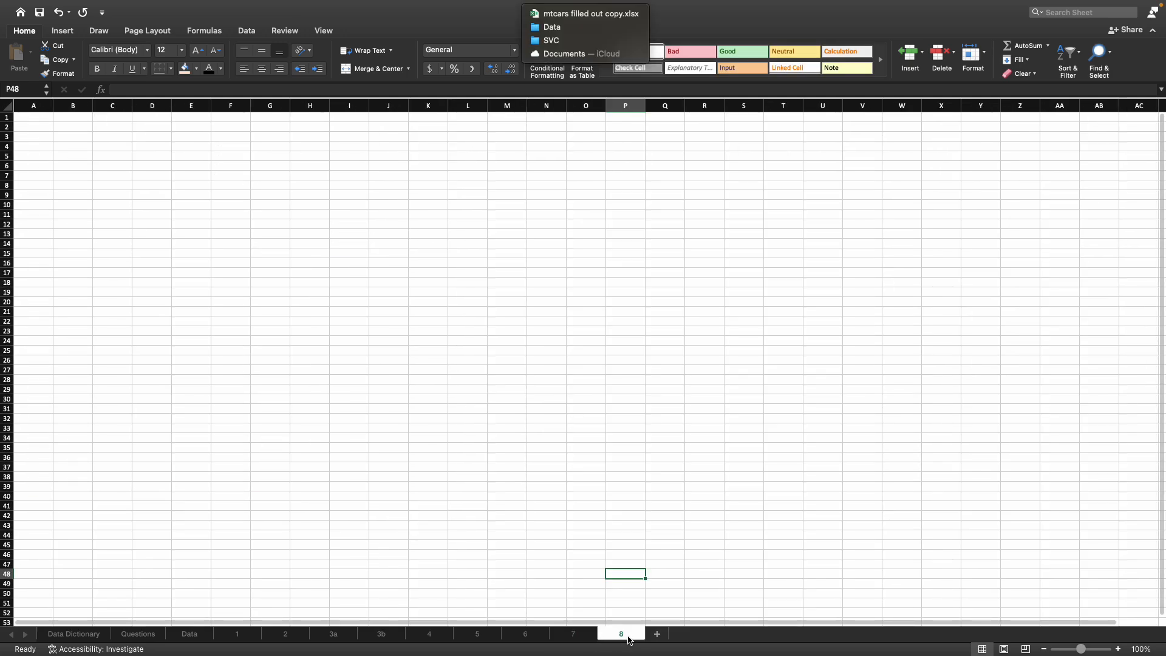
right_click(624, 638)
right_click(627, 636)
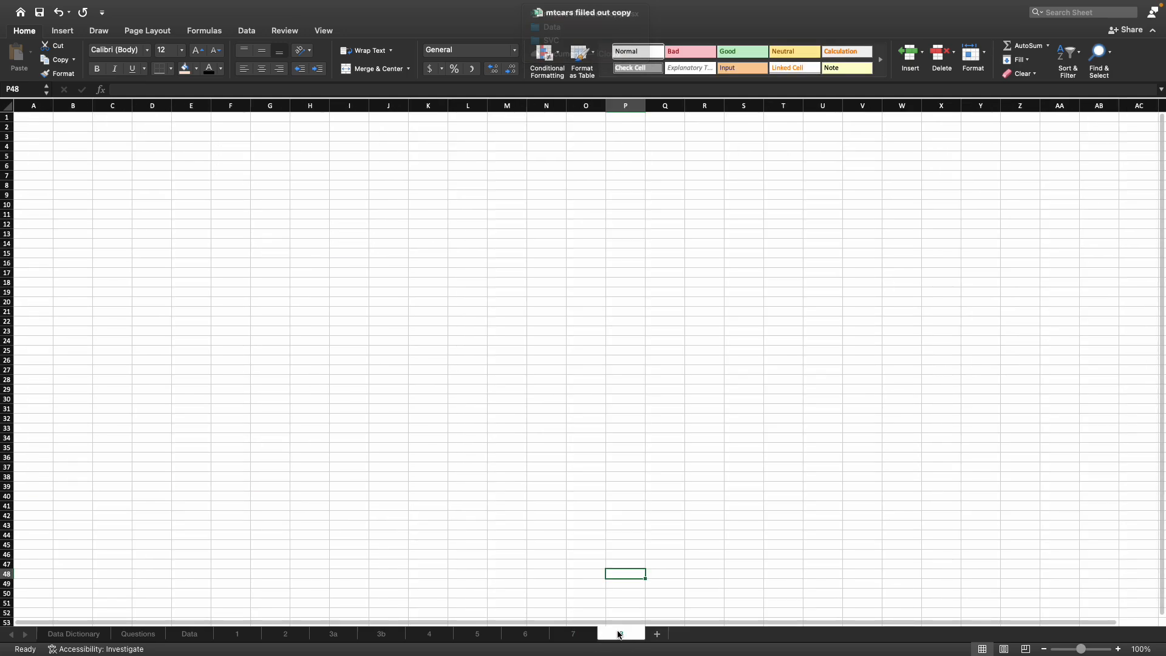
click(569, 474)
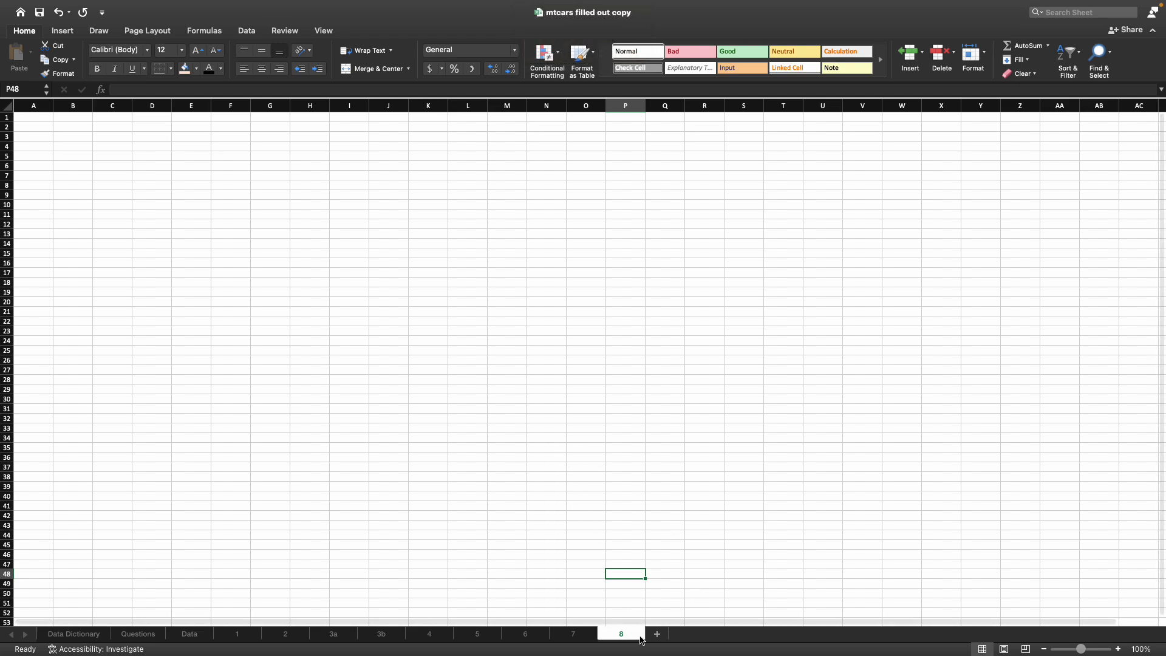
drag(621, 636, 215, 642)
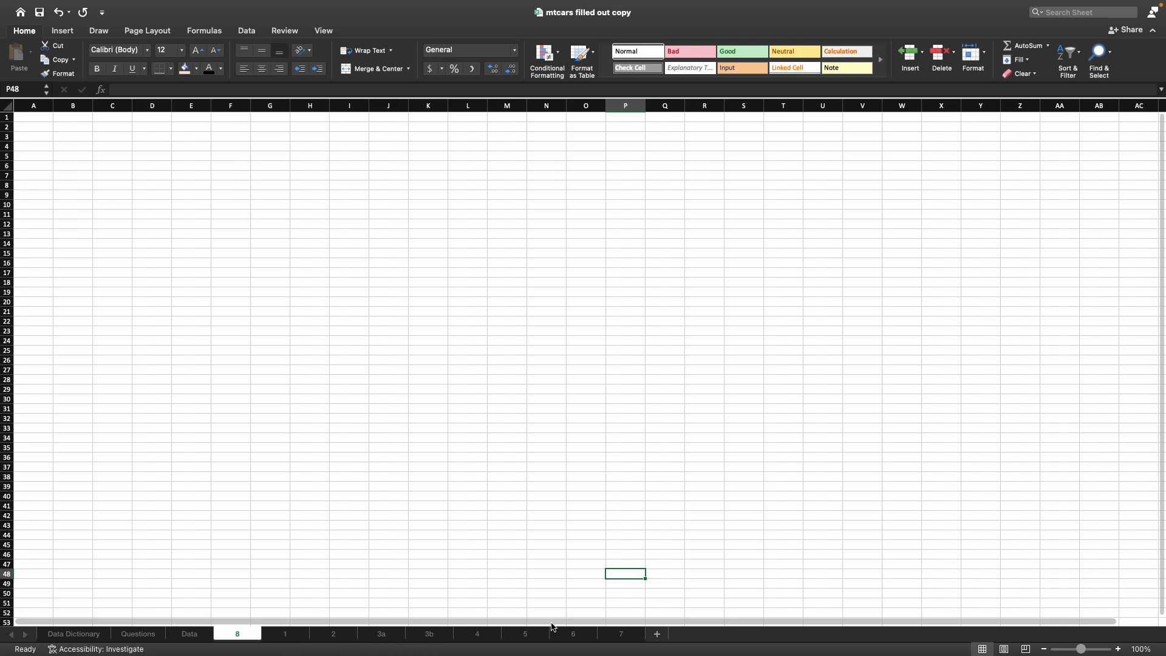
click(527, 635)
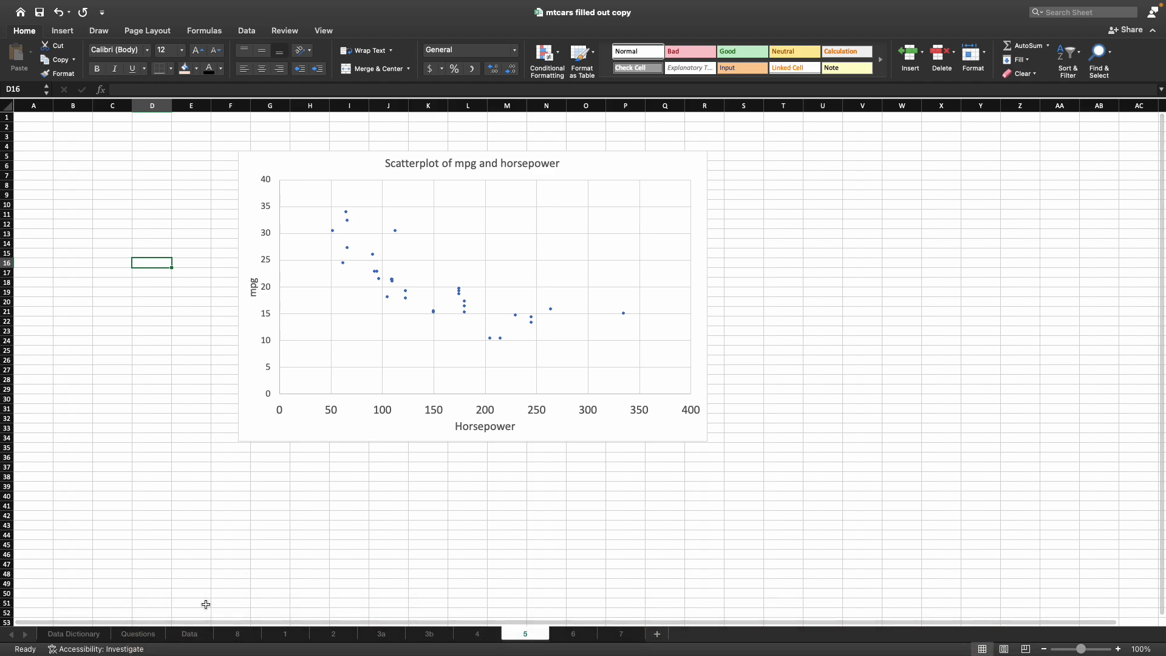
right_click(237, 635)
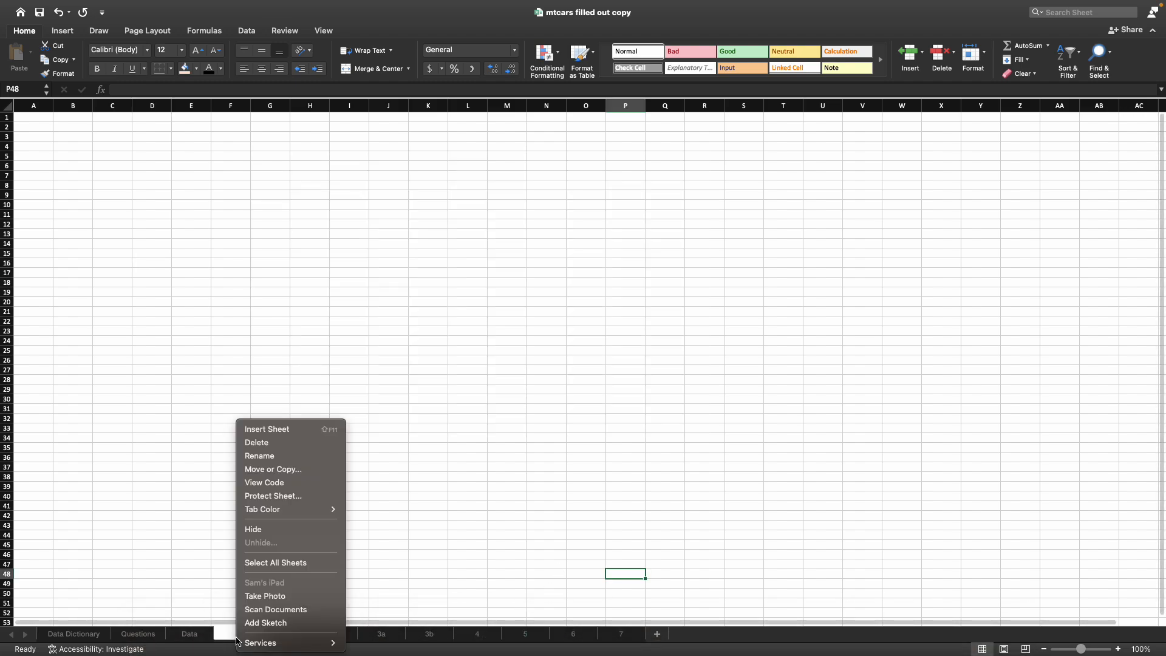
click(281, 448)
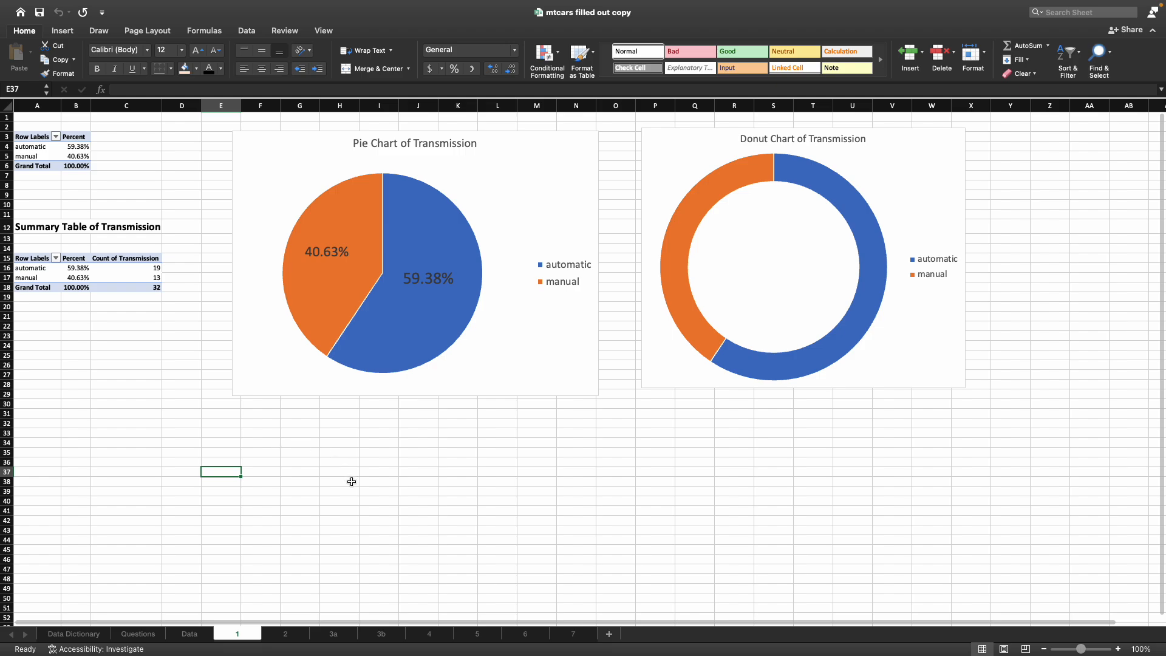
Create a copy of sheet 5, which holds the mpg and horsepower scatterplot, at the end of the workbook
click(481, 635)
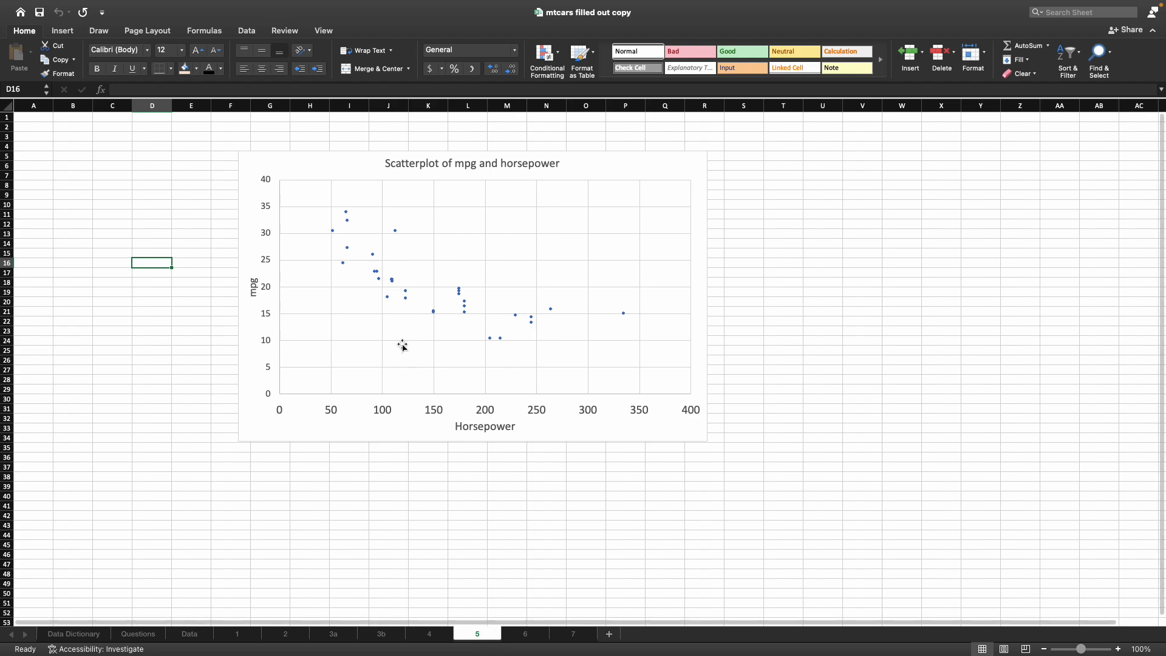
click(255, 297)
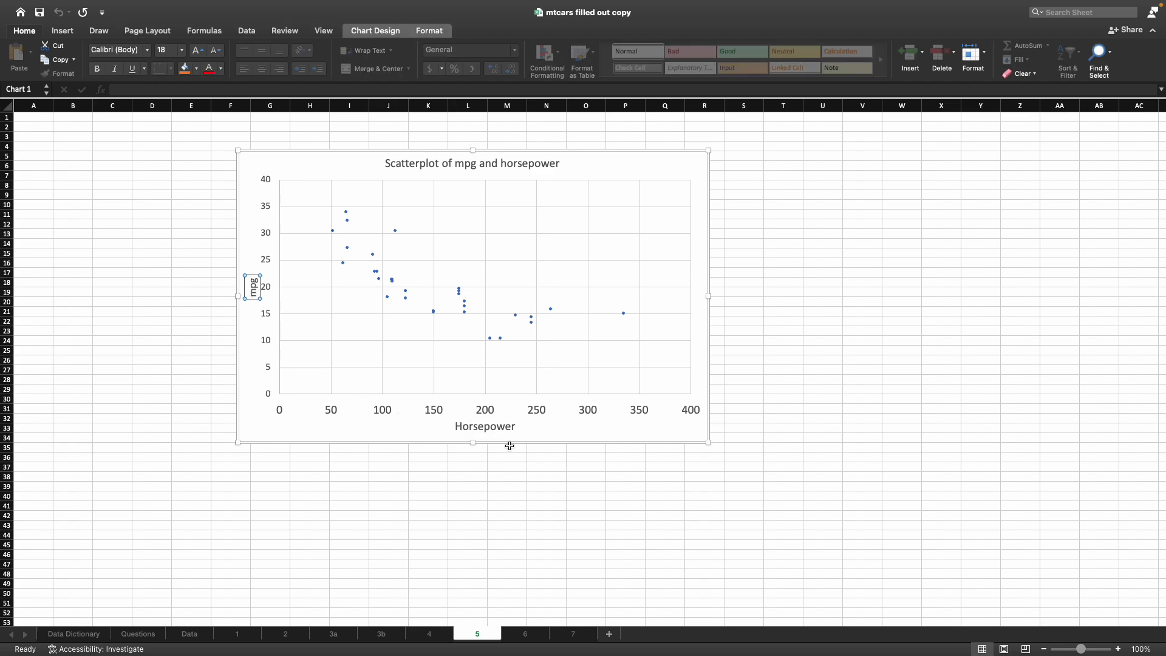
click(486, 425)
click(539, 499)
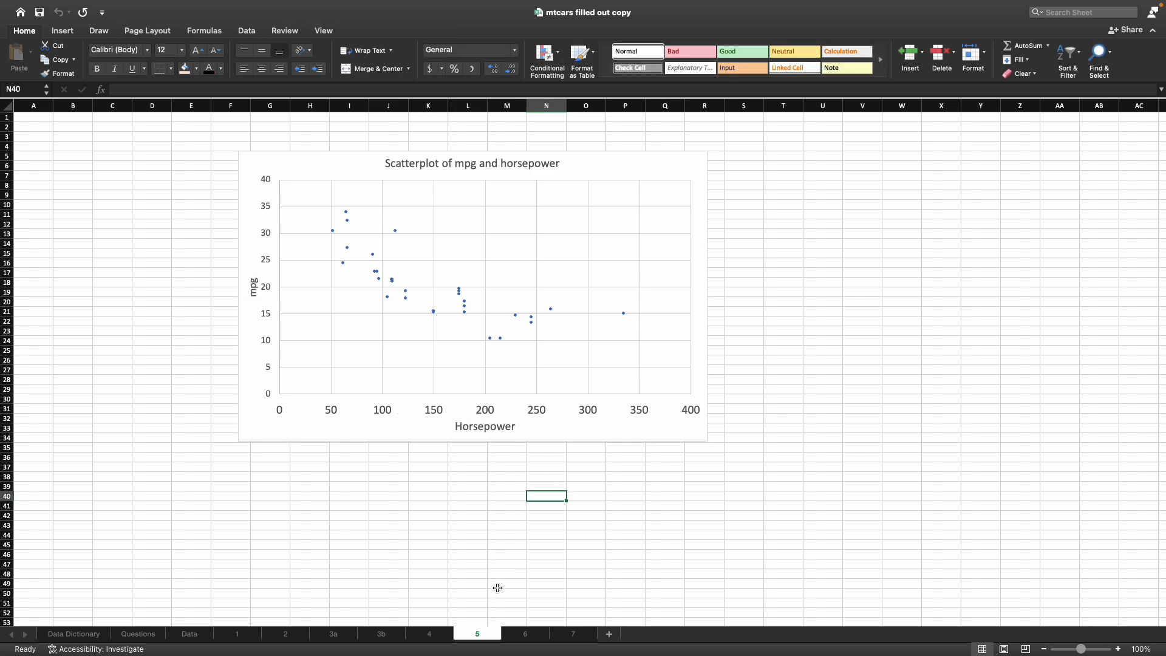
right_click(491, 641)
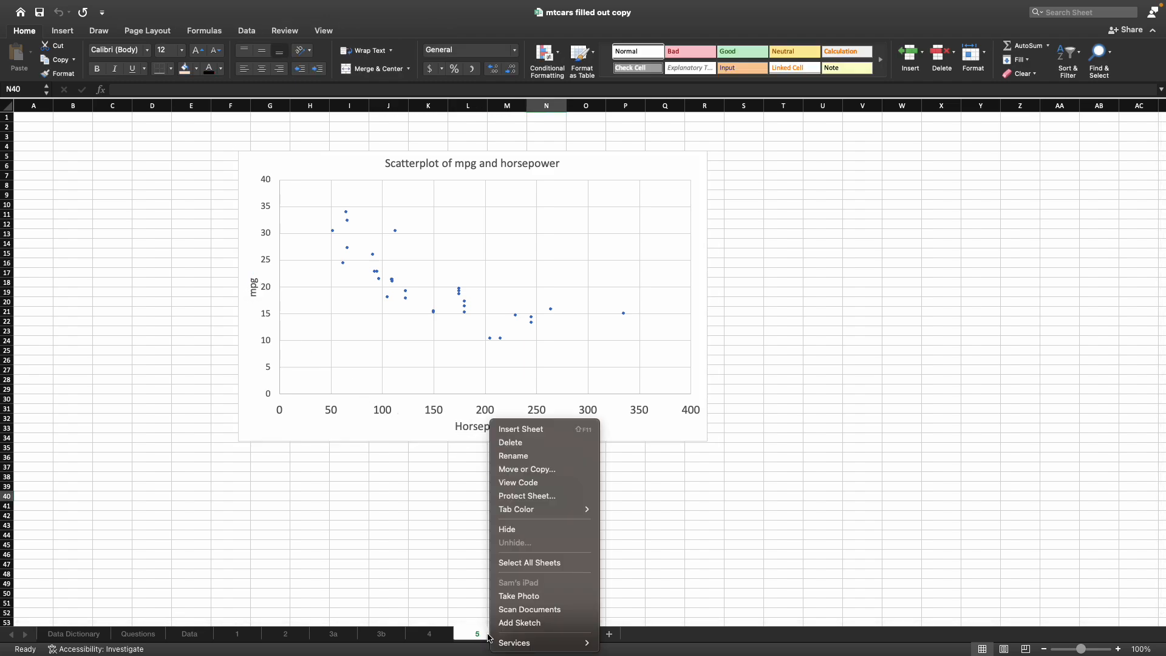
click(564, 471)
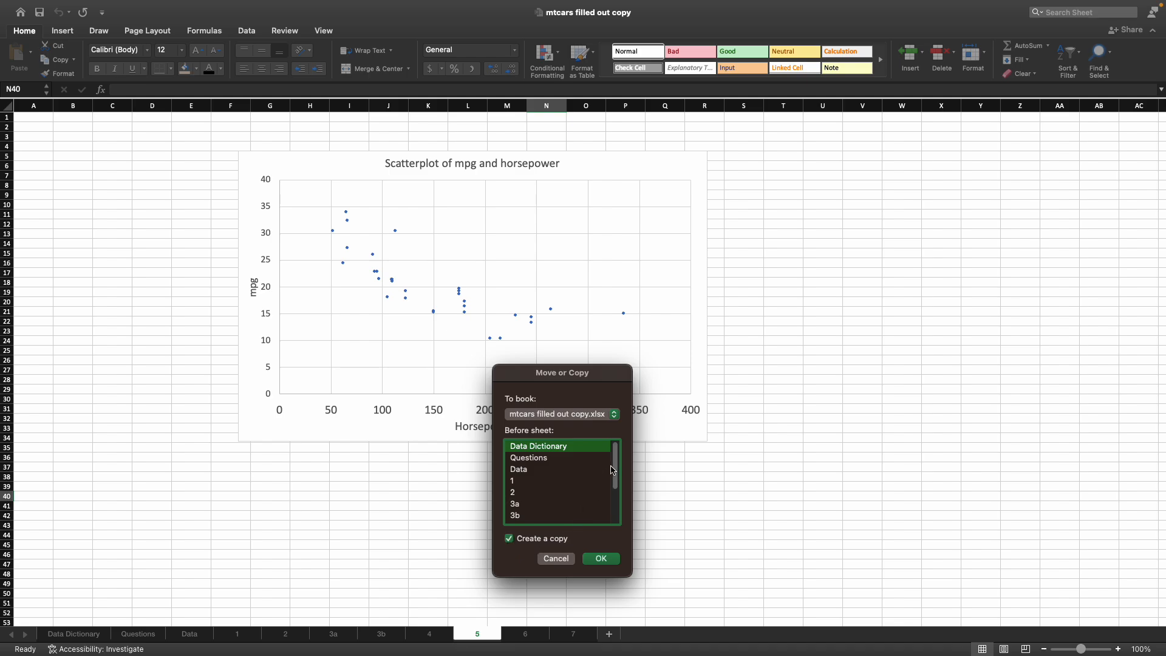
scroll(617, 465, down, 5)
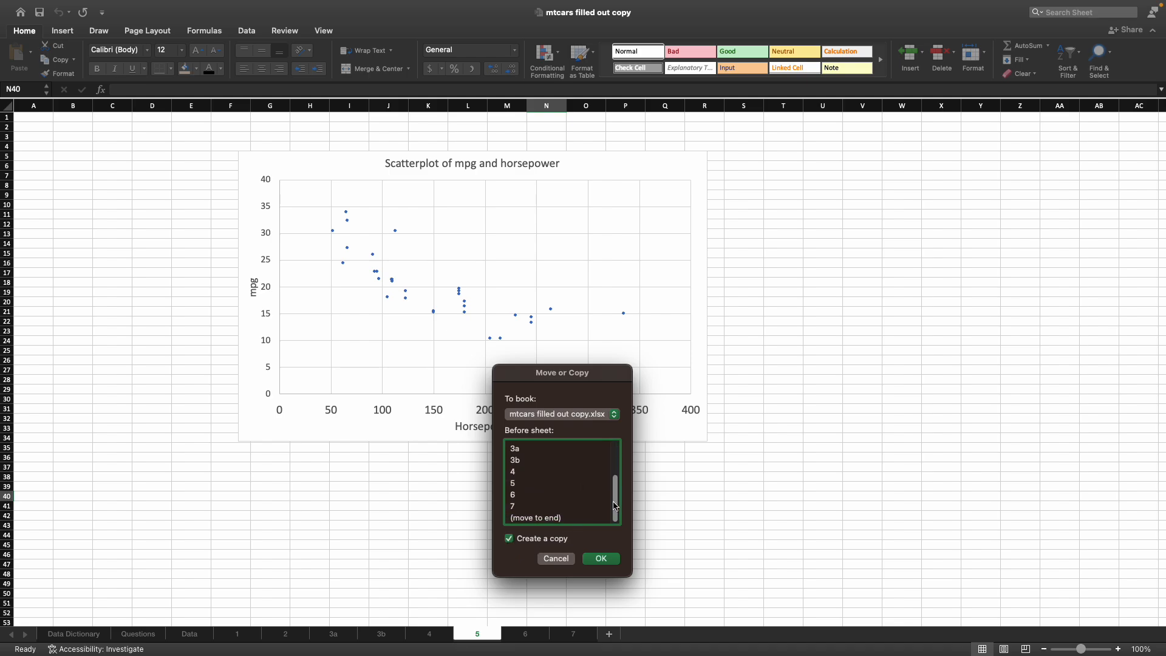
click(541, 518)
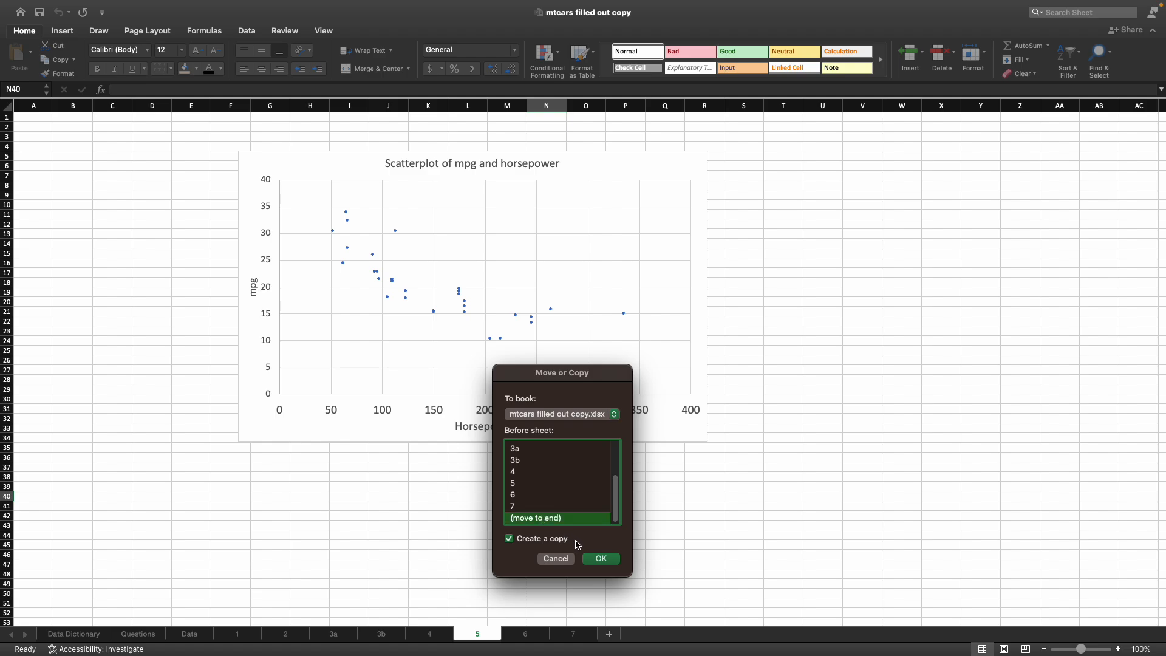
click(601, 559)
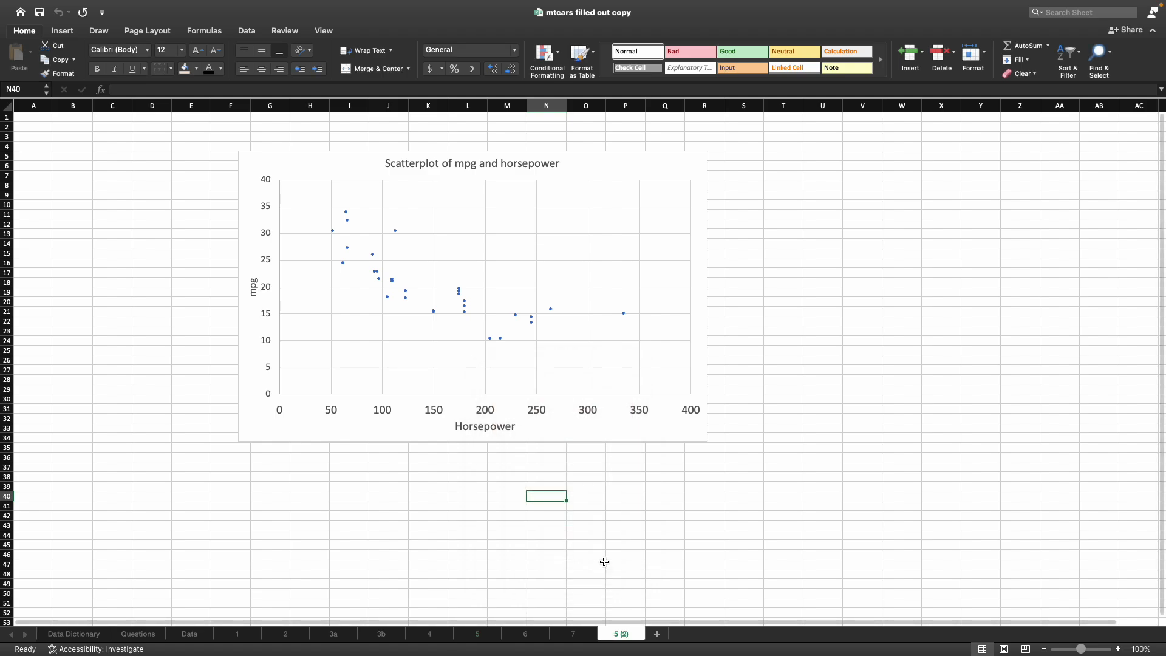
Rename the copied sheet as 8 and move its scatterplot rightwards to about 9.99" from the left and 0.86" from the top
double_click(617, 637)
text(8)
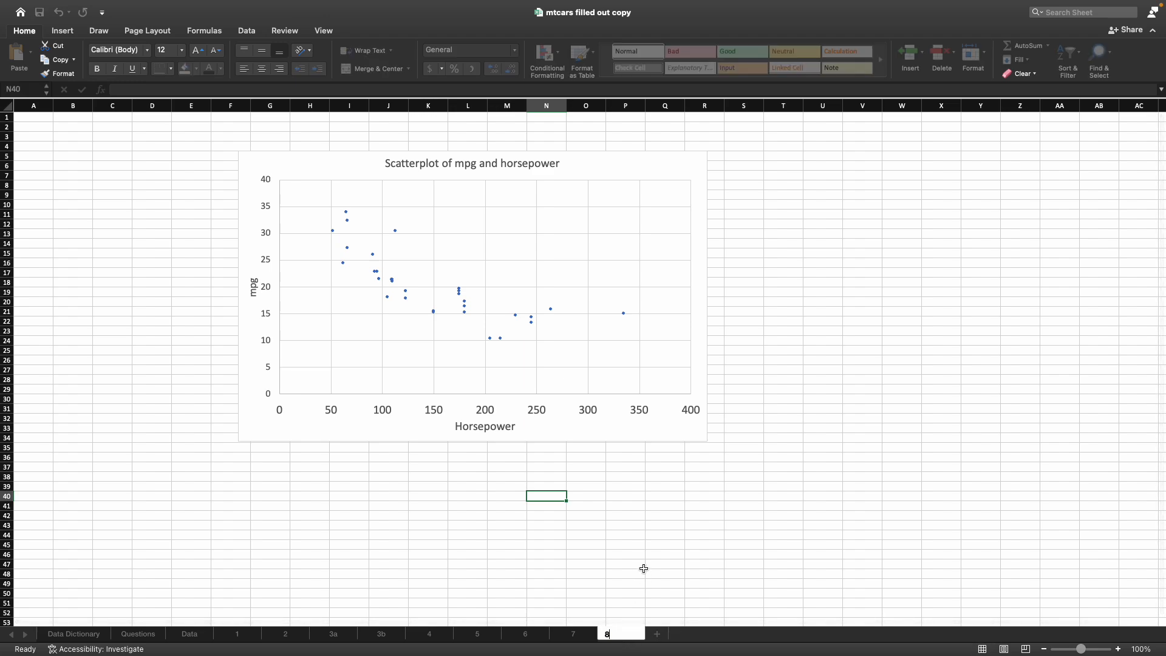
click(644, 568)
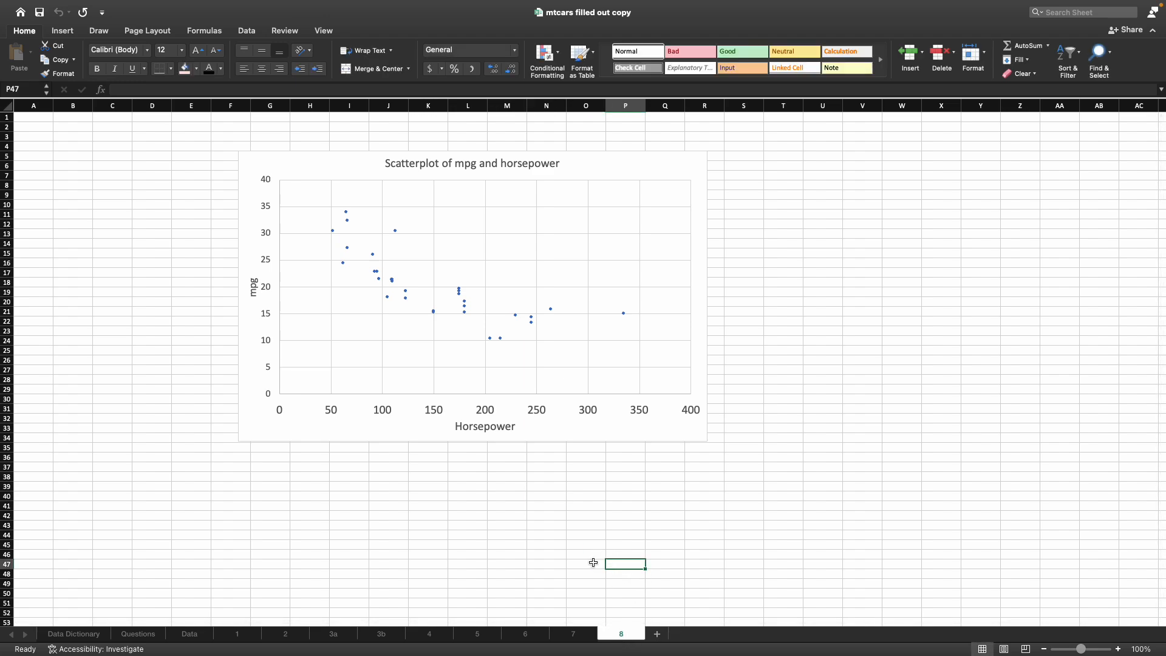
drag(372, 162, 584, 160)
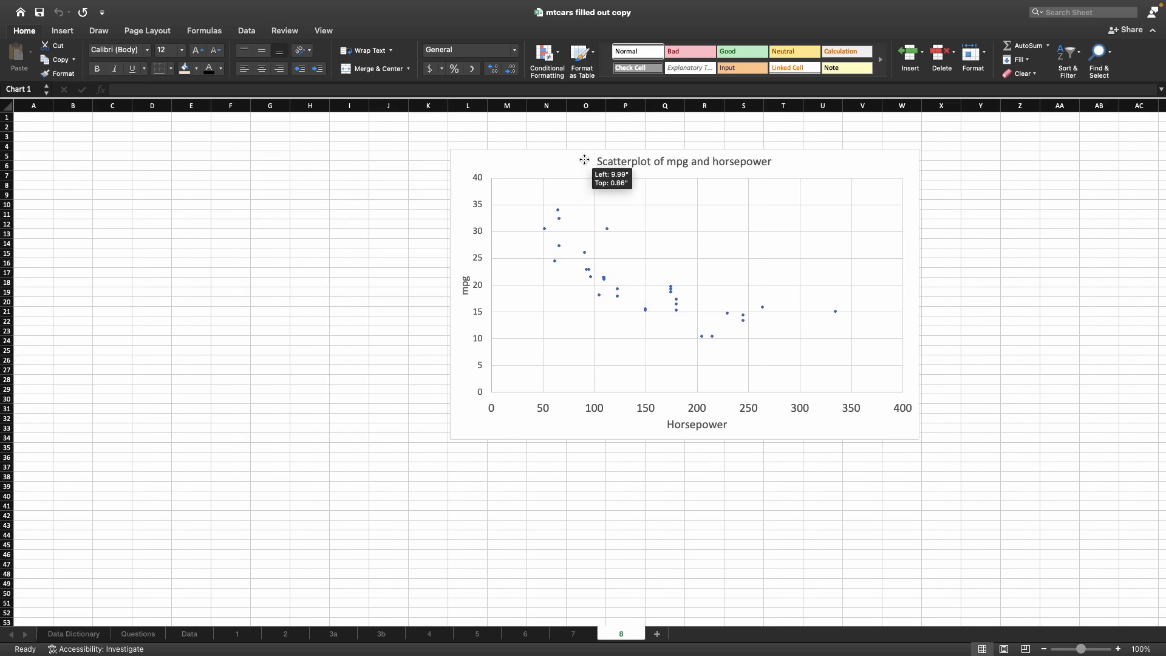
click(642, 534)
click(648, 472)
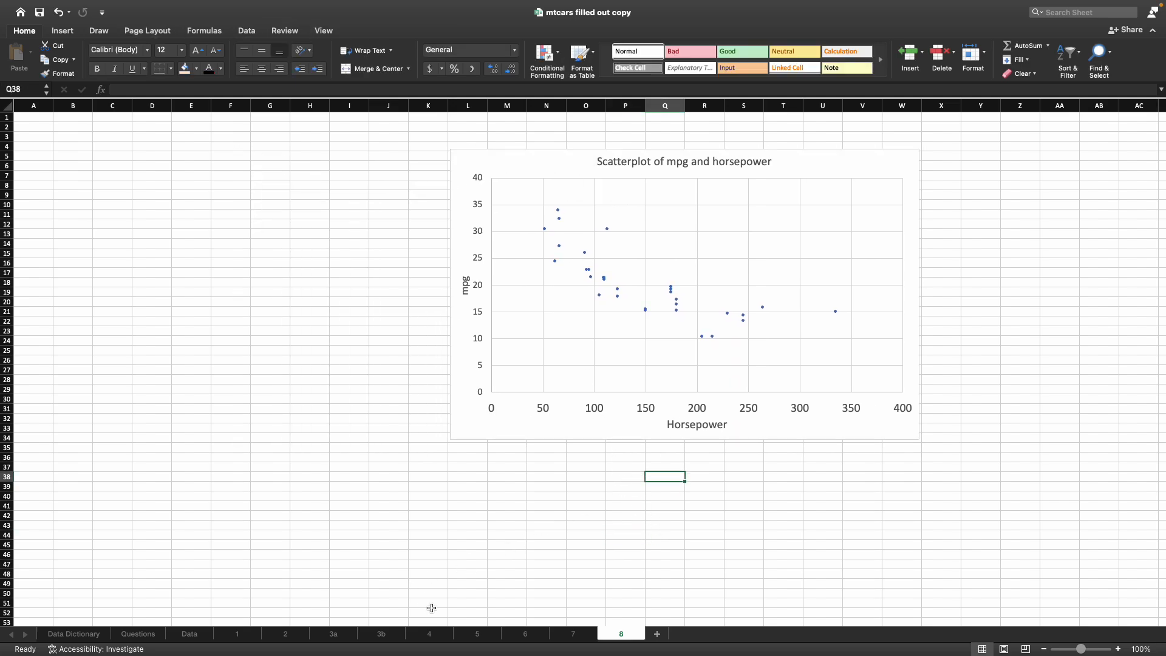
Copy the mpg column, B1:B33, from the Data sheet and paste it at A1 of sheet 8
click(191, 633)
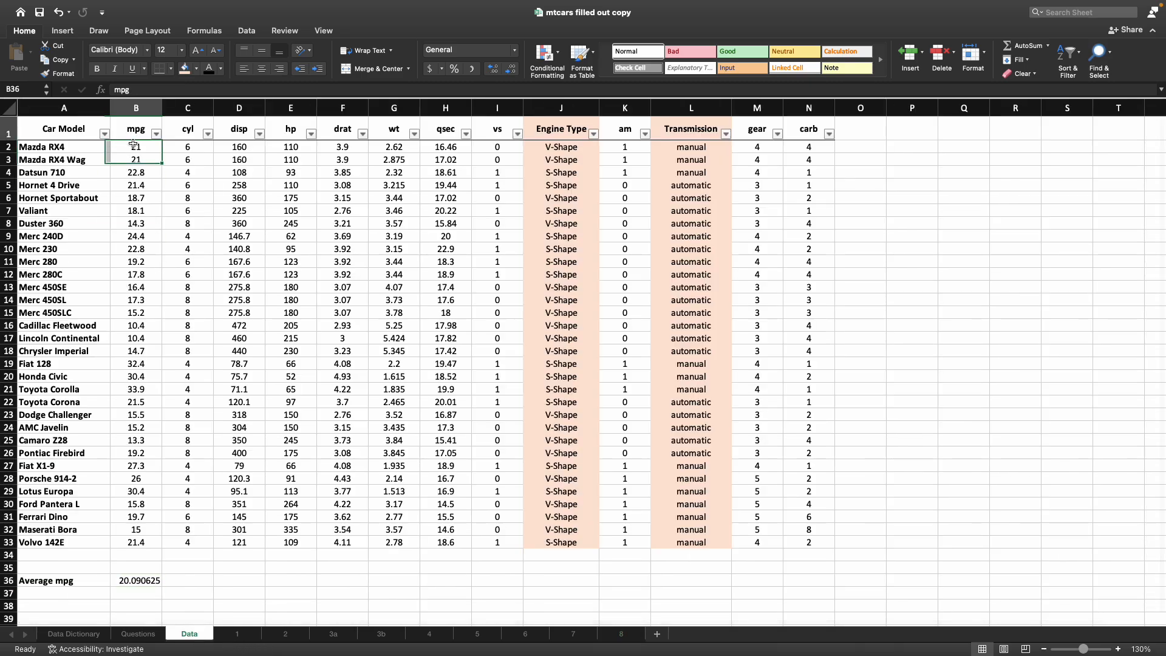
drag(133, 144, 144, 542)
right_click(144, 278)
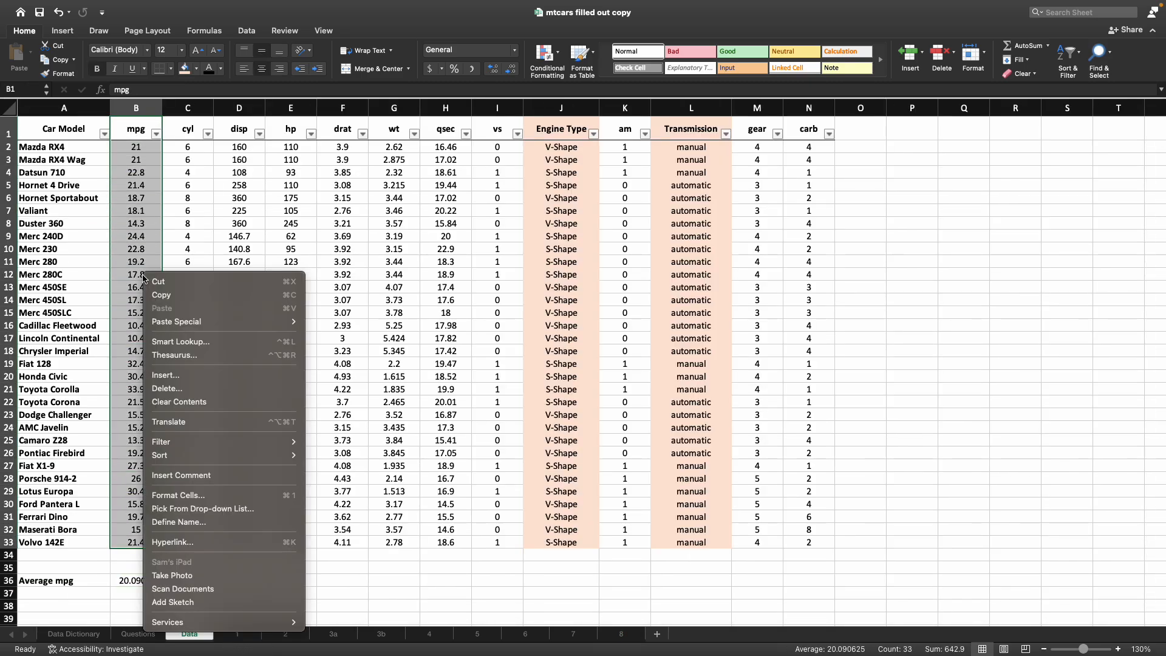
click(161, 294)
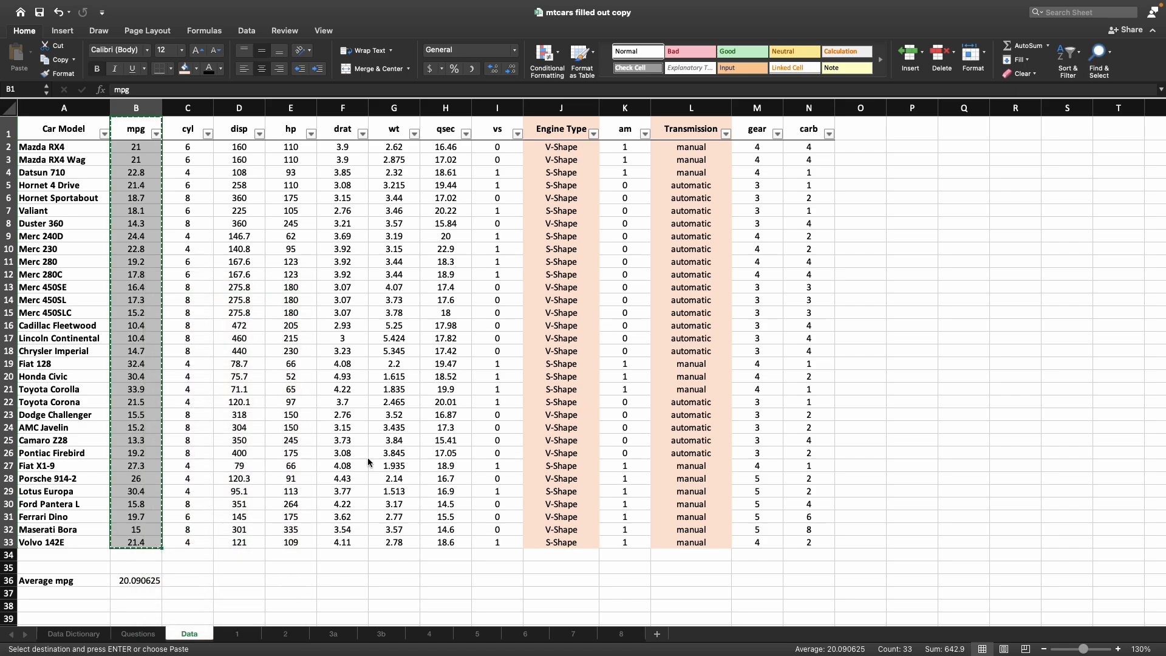
click(621, 634)
click(36, 116)
right_click(36, 118)
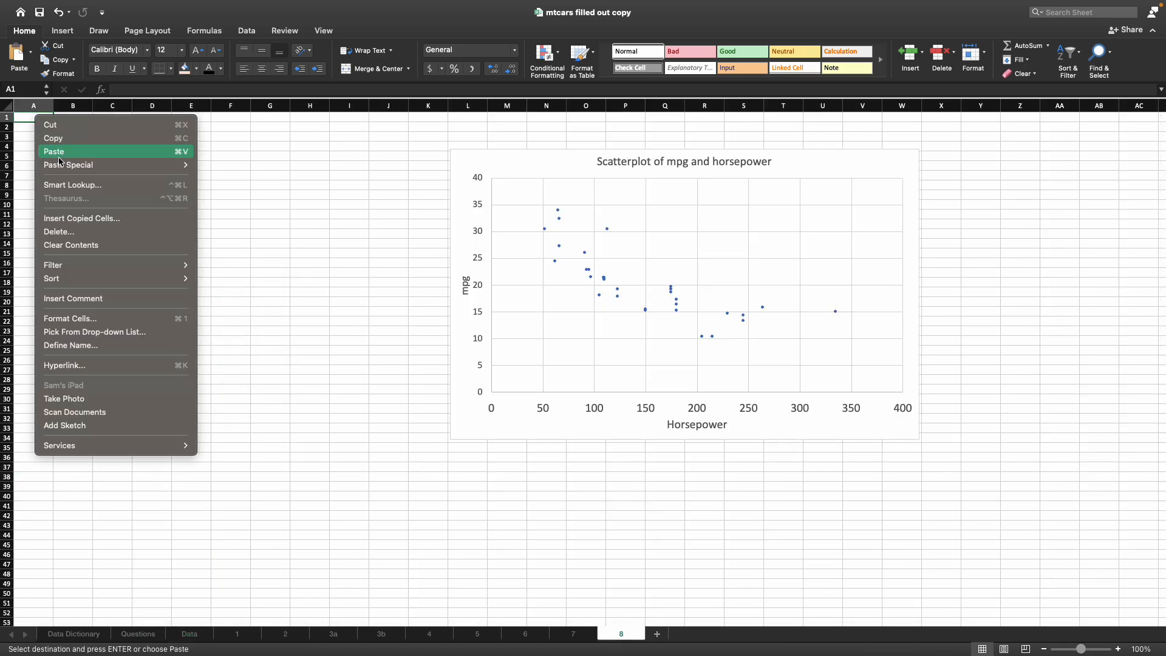
click(60, 159)
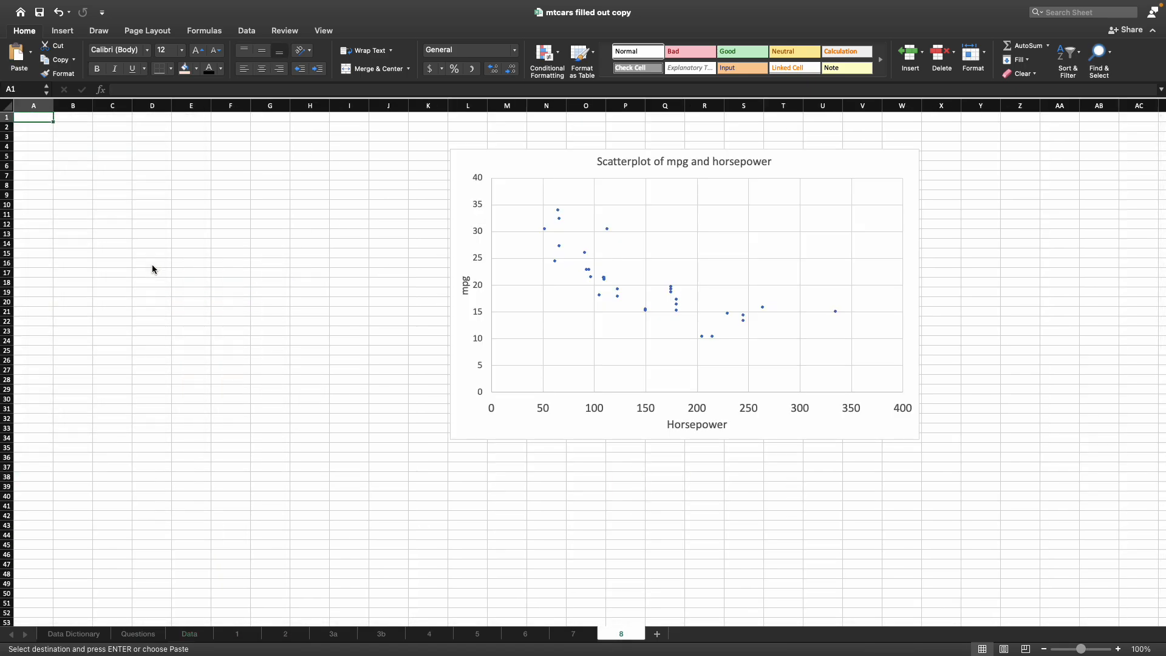
Copy the hp column, E1:E33, from the Data sheet to B1 of sheet 8, and shift the scatterplot so it starts in K6
click(188, 635)
drag(298, 131, 294, 542)
right_click(306, 294)
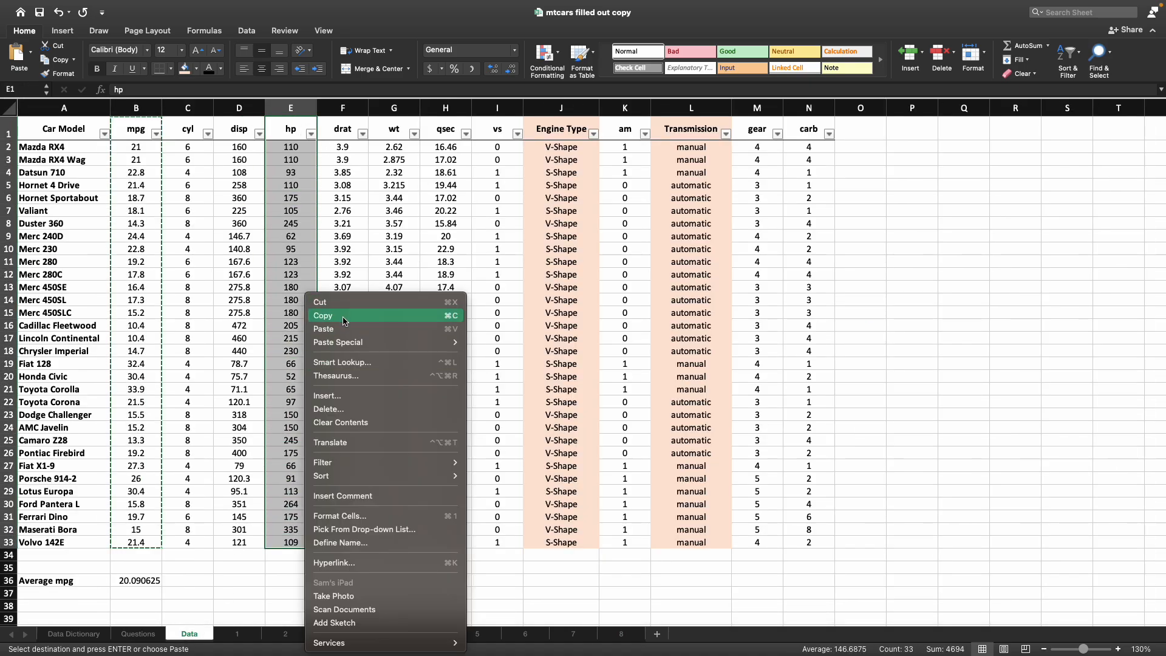
click(344, 316)
click(631, 633)
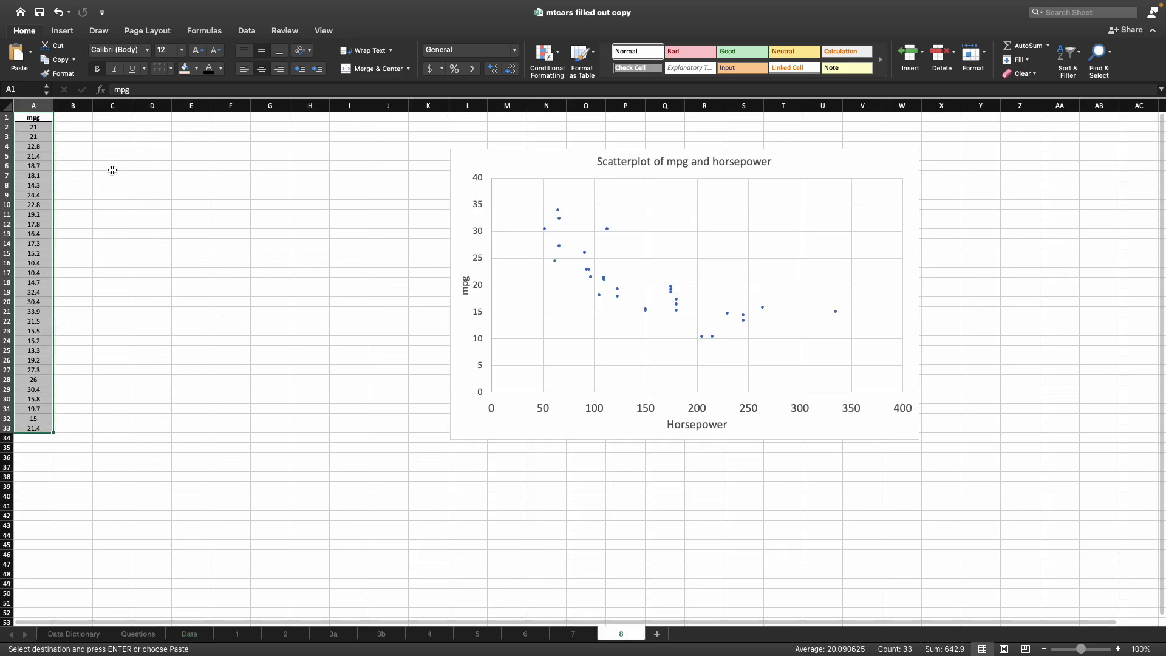
right_click(76, 117)
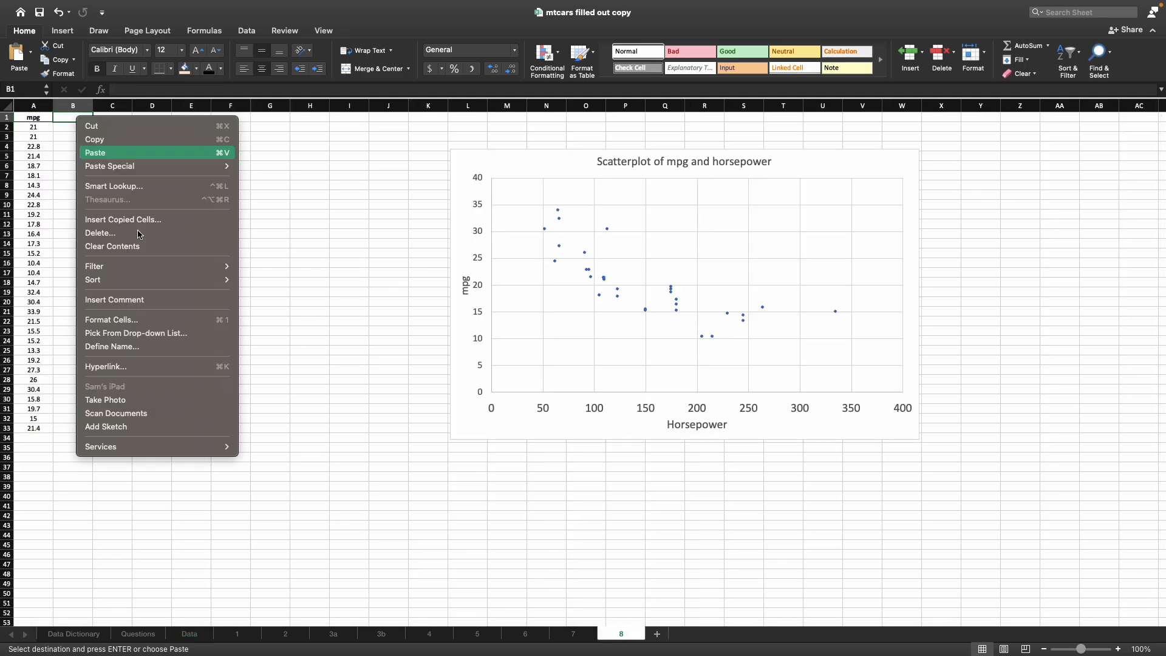
click(129, 153)
click(242, 341)
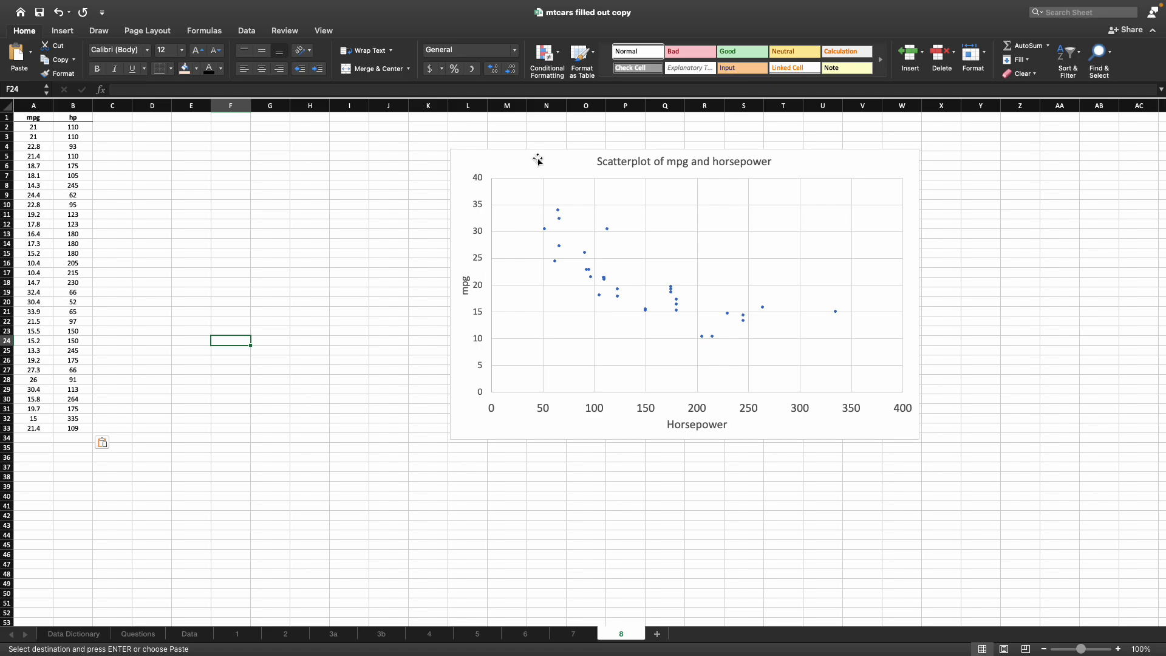
drag(538, 159, 533, 183)
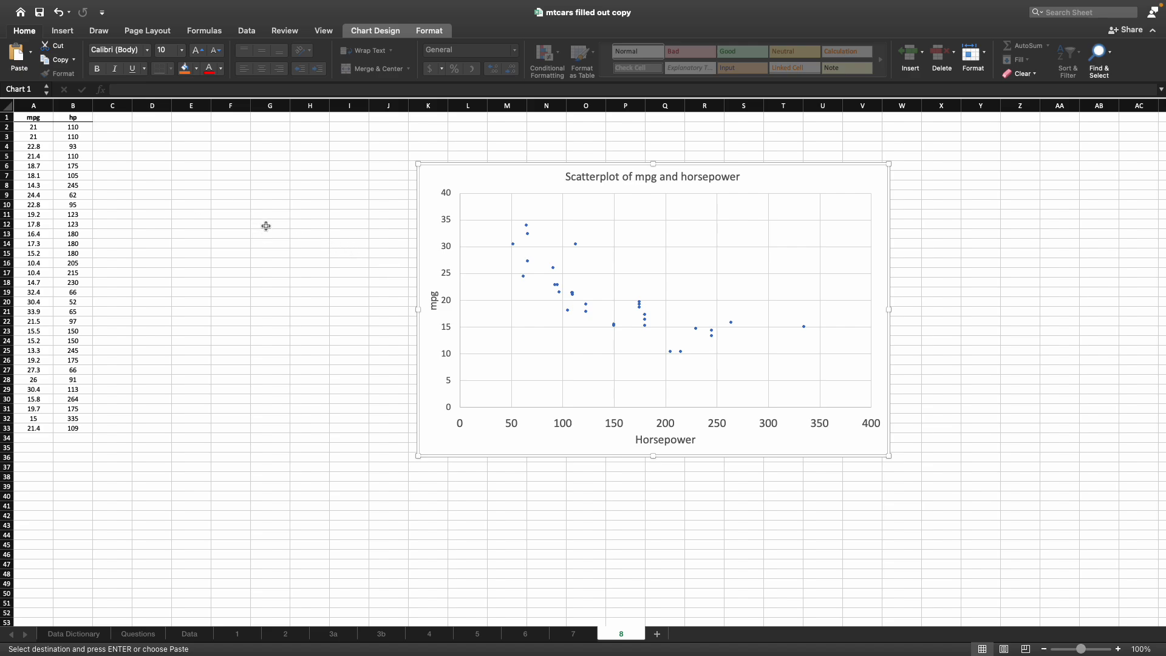
Enter the label "Covariance" in D5 of sheet 8
click(164, 156)
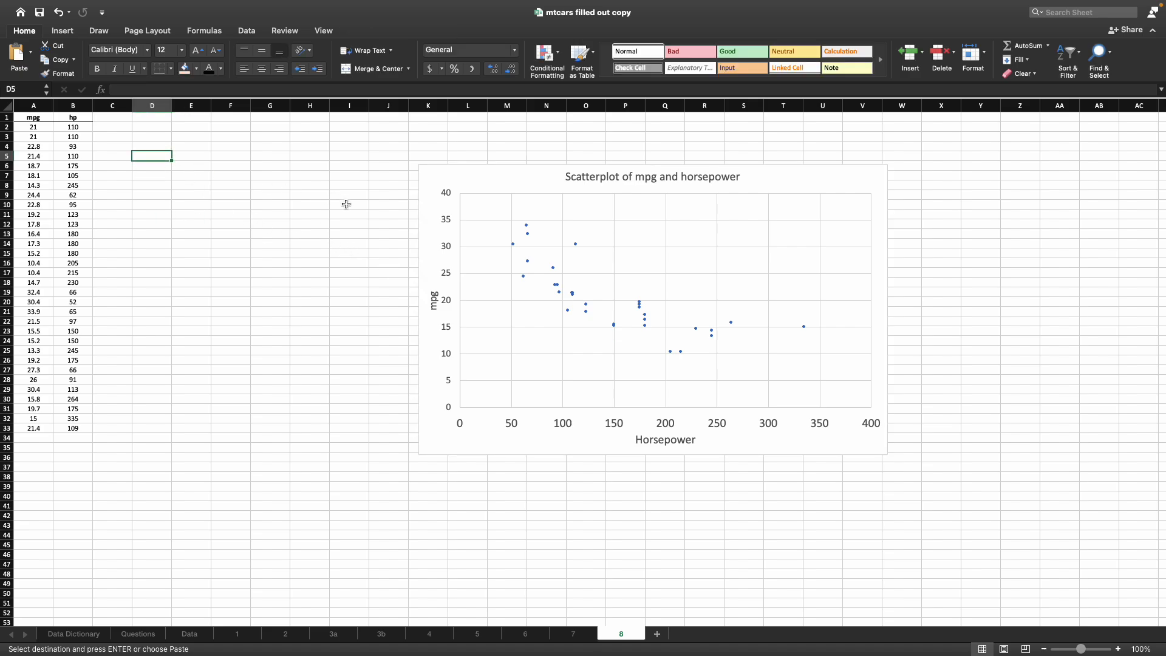
text(Covaria)
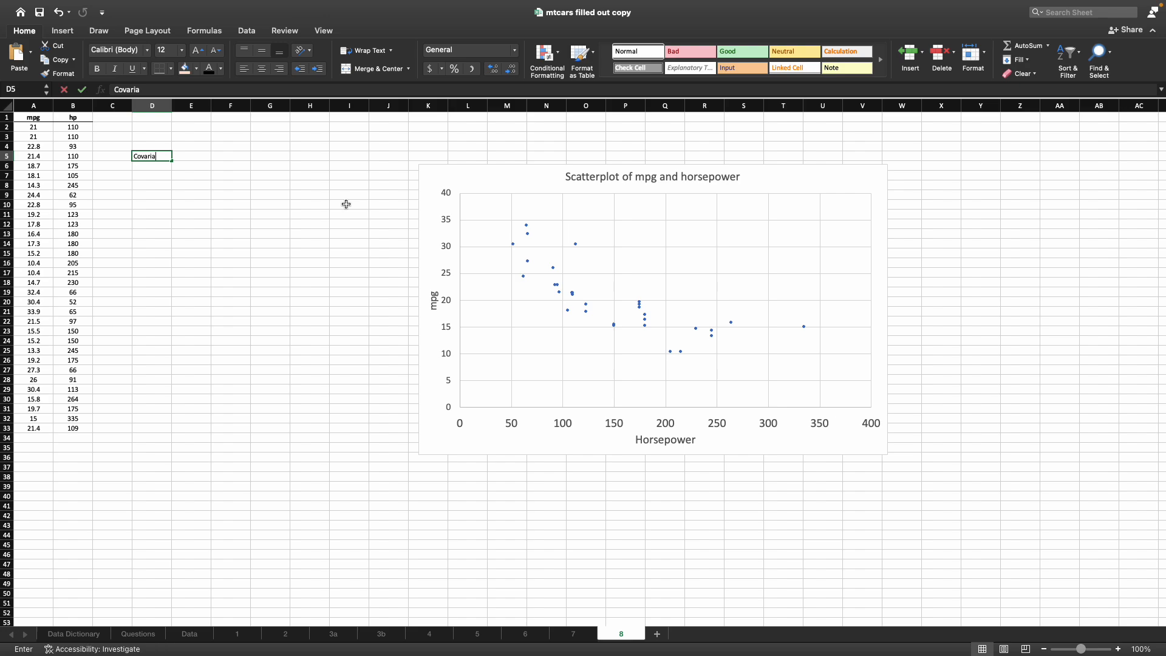
text(nce)
key(Return)
click(159, 155)
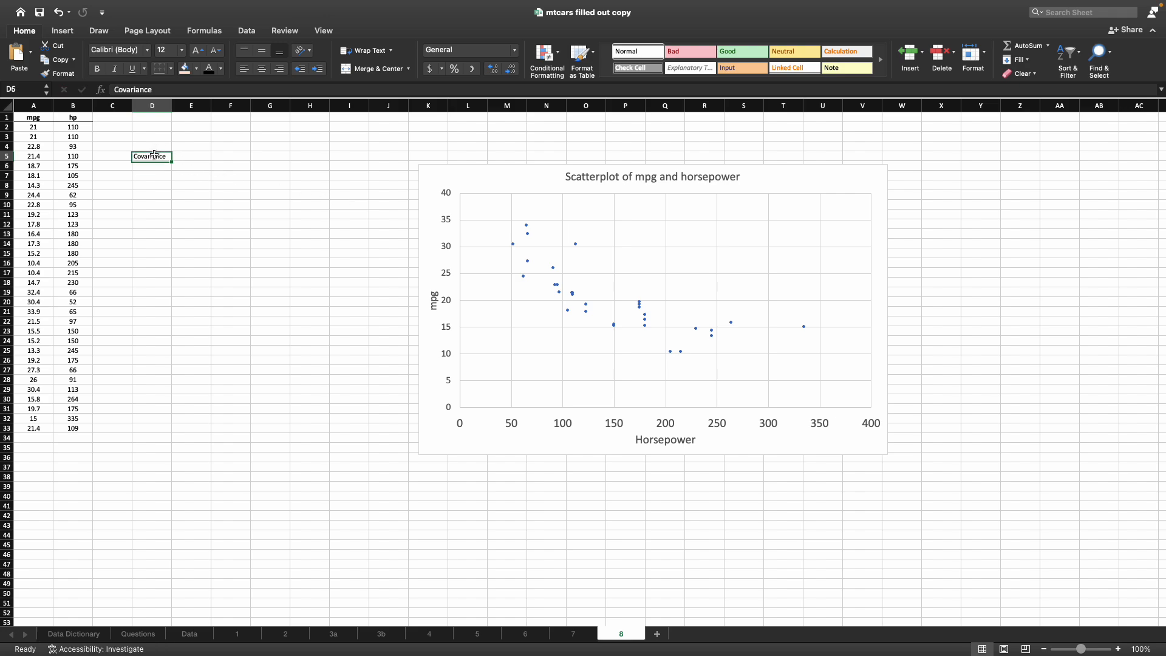
Calculate the sample covariance of mpg and hp in E5 with =COVARIANCE.S(A2:A33,B2:B33)
click(188, 154)
text(=cov)
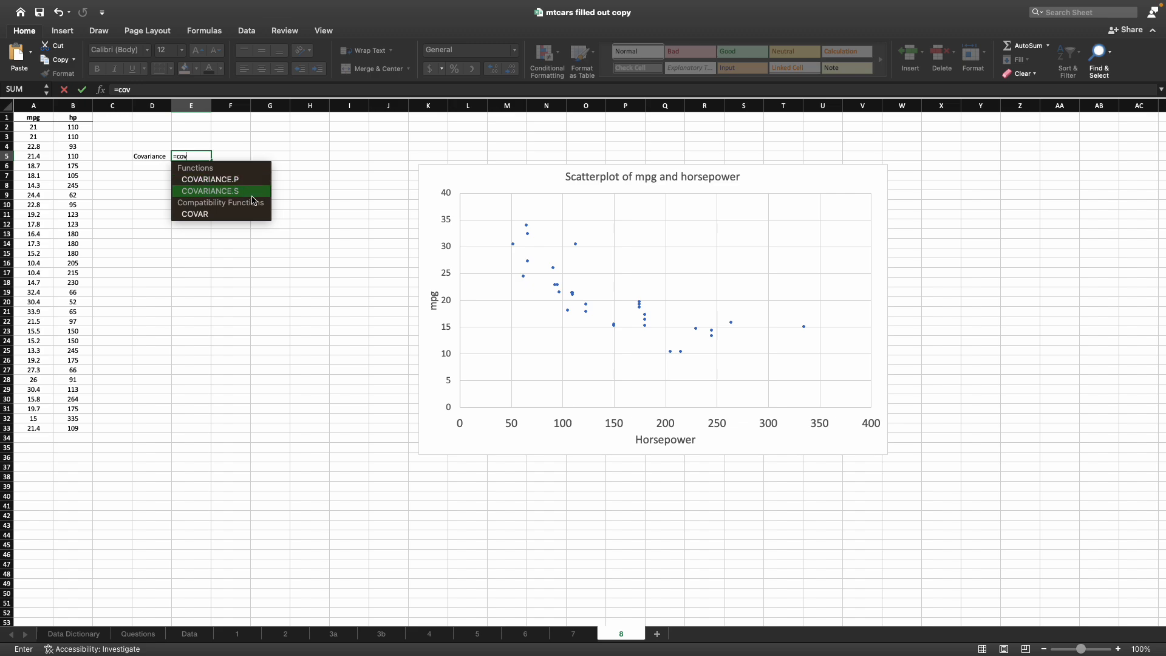
double_click(253, 194)
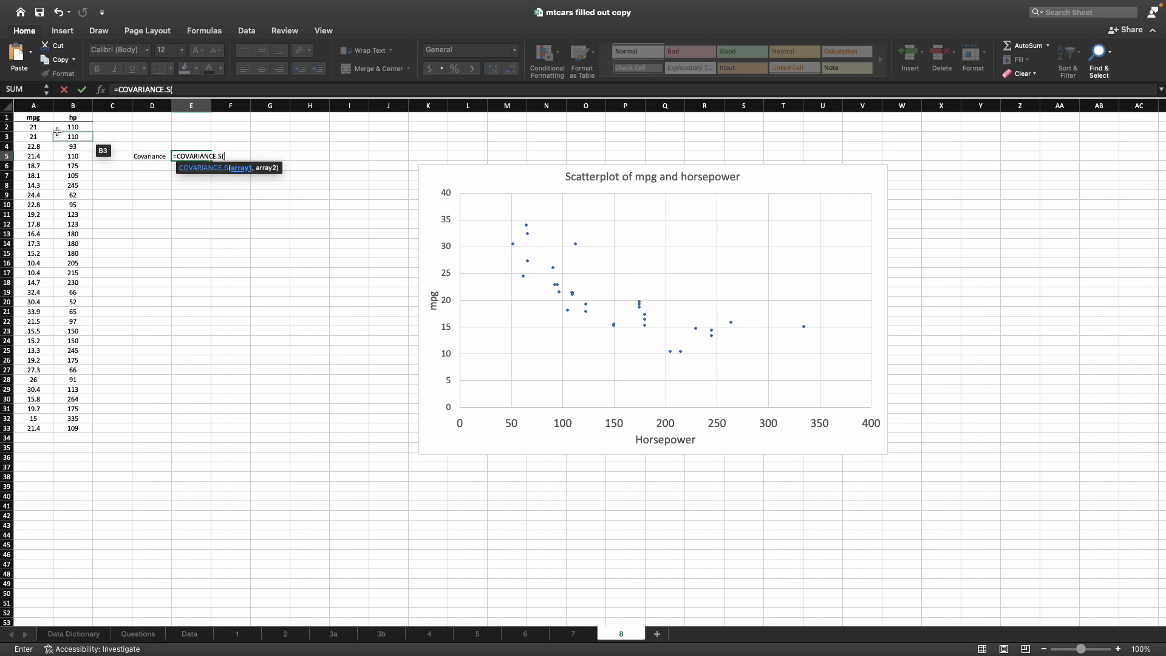
drag(43, 127, 28, 428)
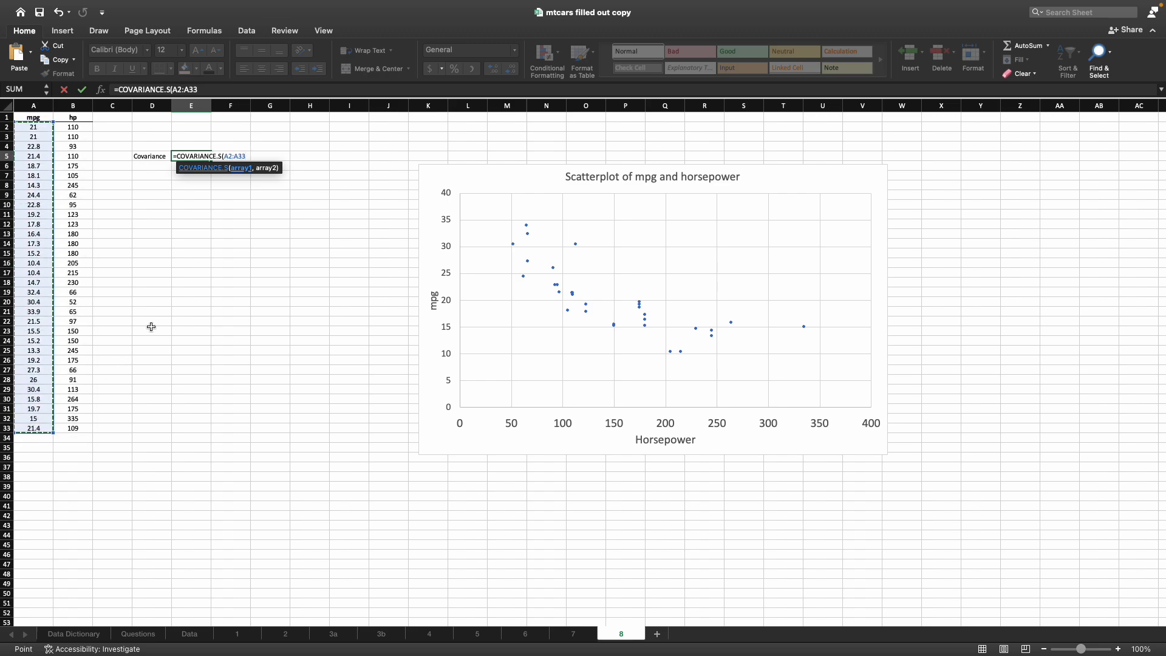
text(,)
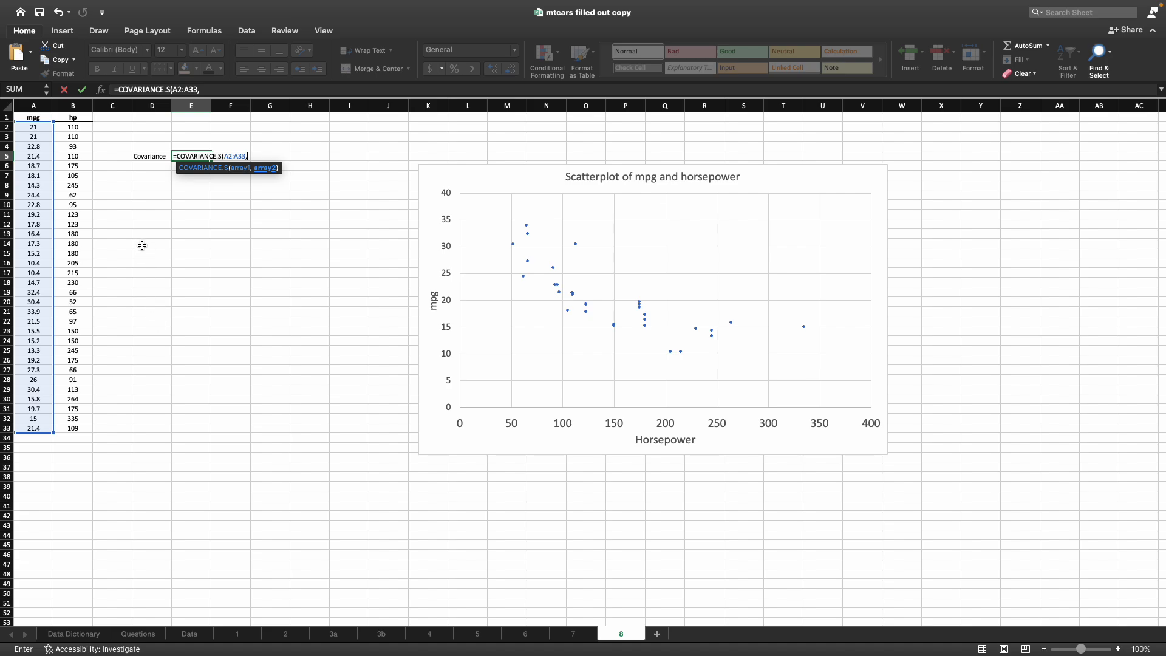
drag(87, 130, 89, 431)
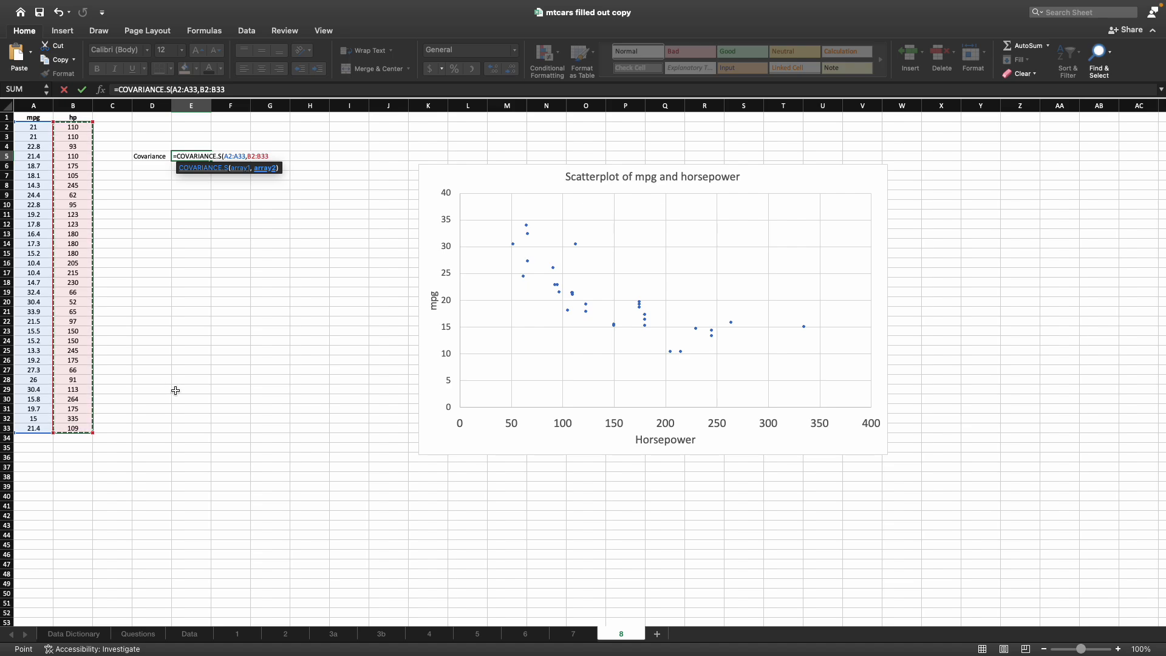
text())
key(Return)
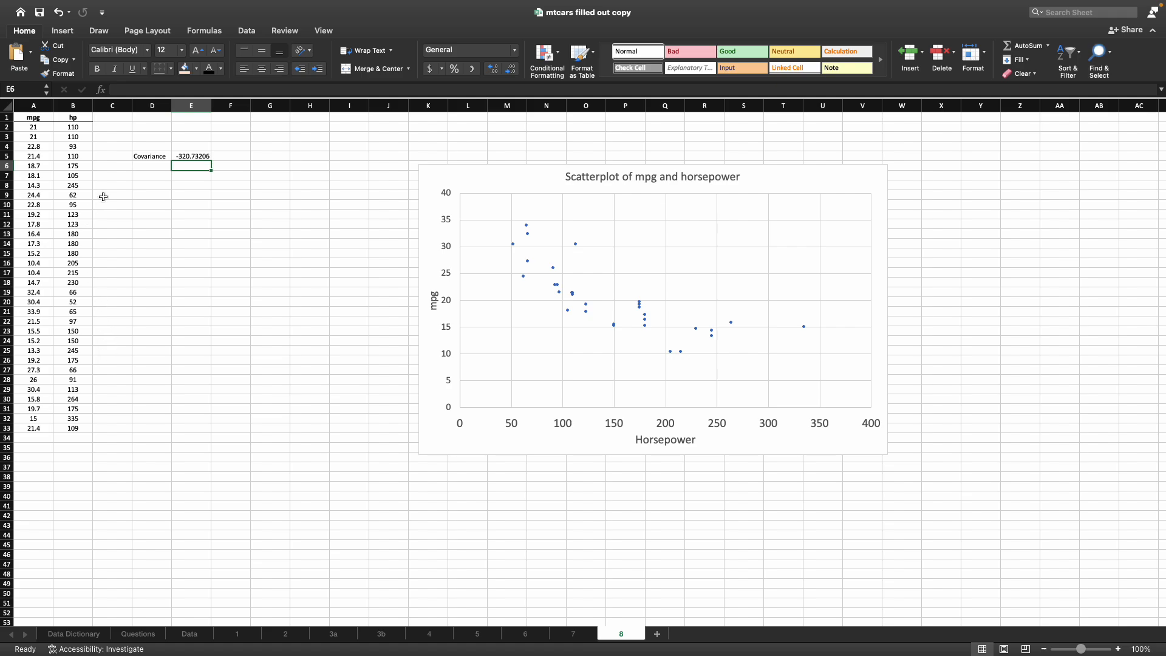
Enter the labels "StdDev mpg" in D6 and "StdDev hp" in D7
click(166, 164)
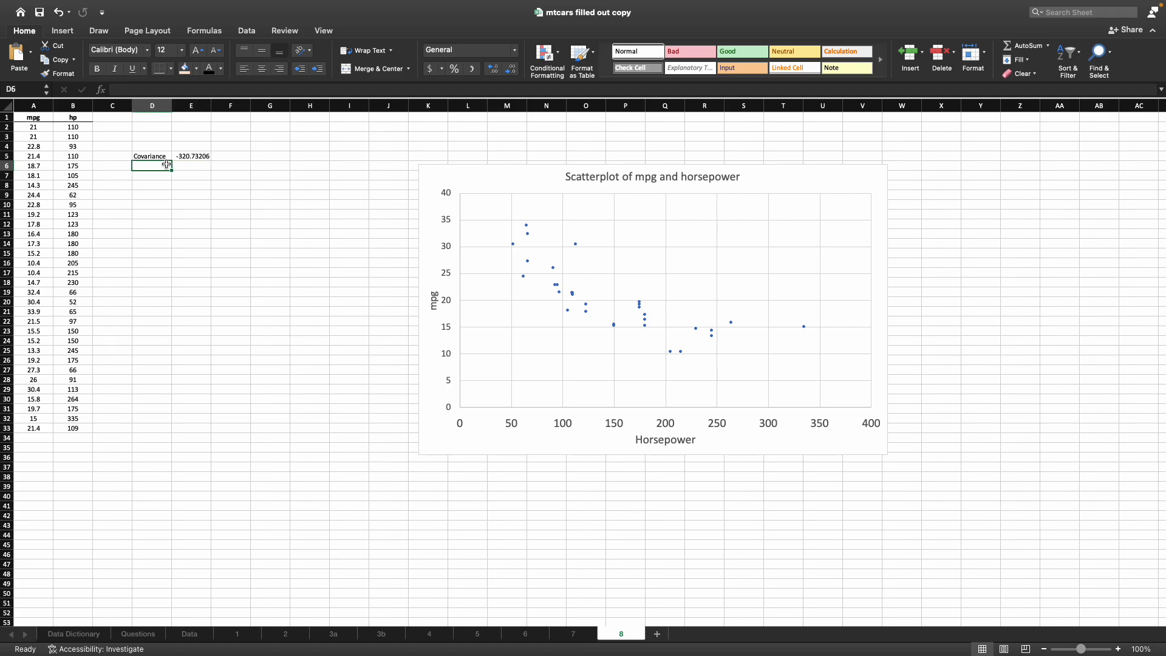
text(Std)
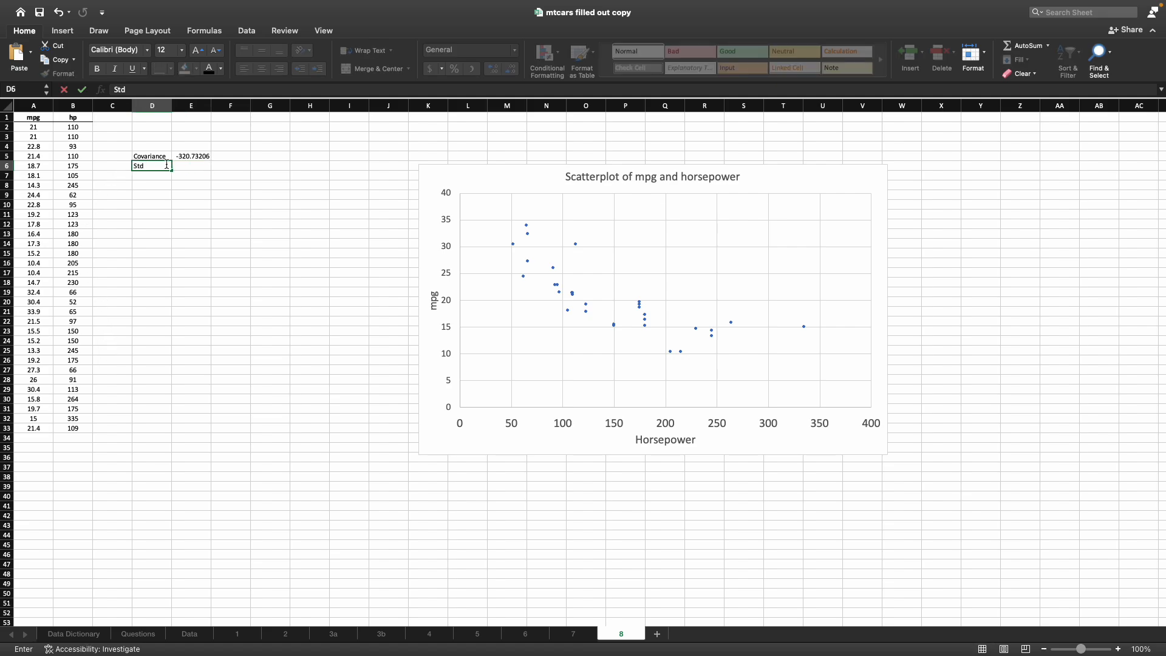
text(Dev mpg)
key(Return)
text(S)
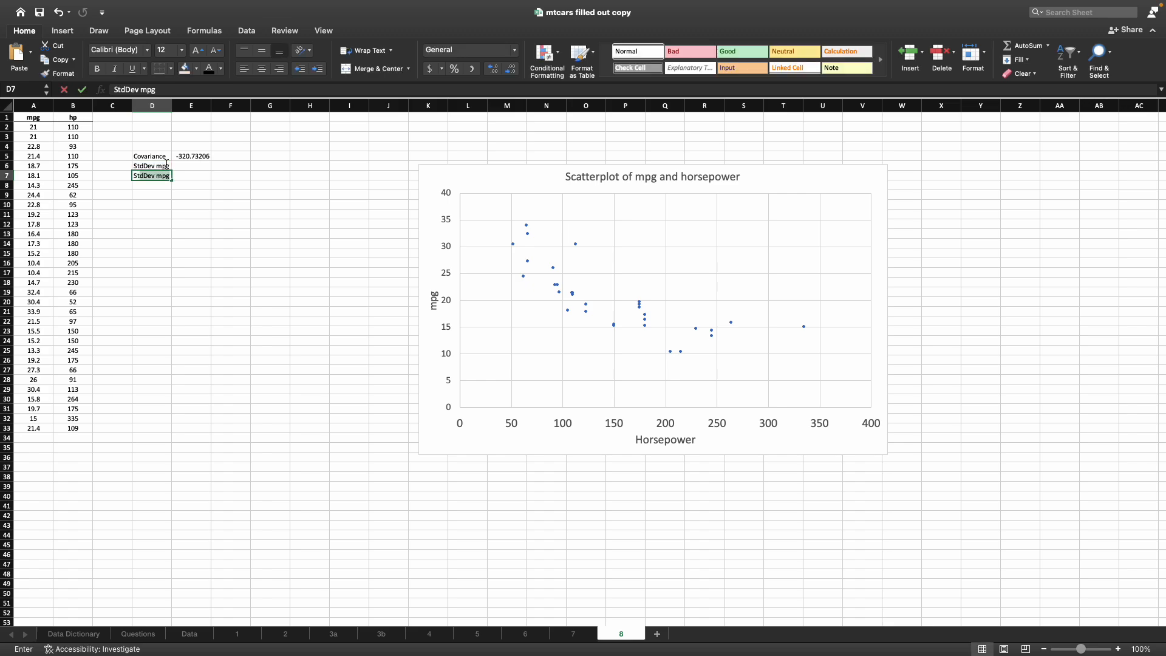
text(tdDev hp)
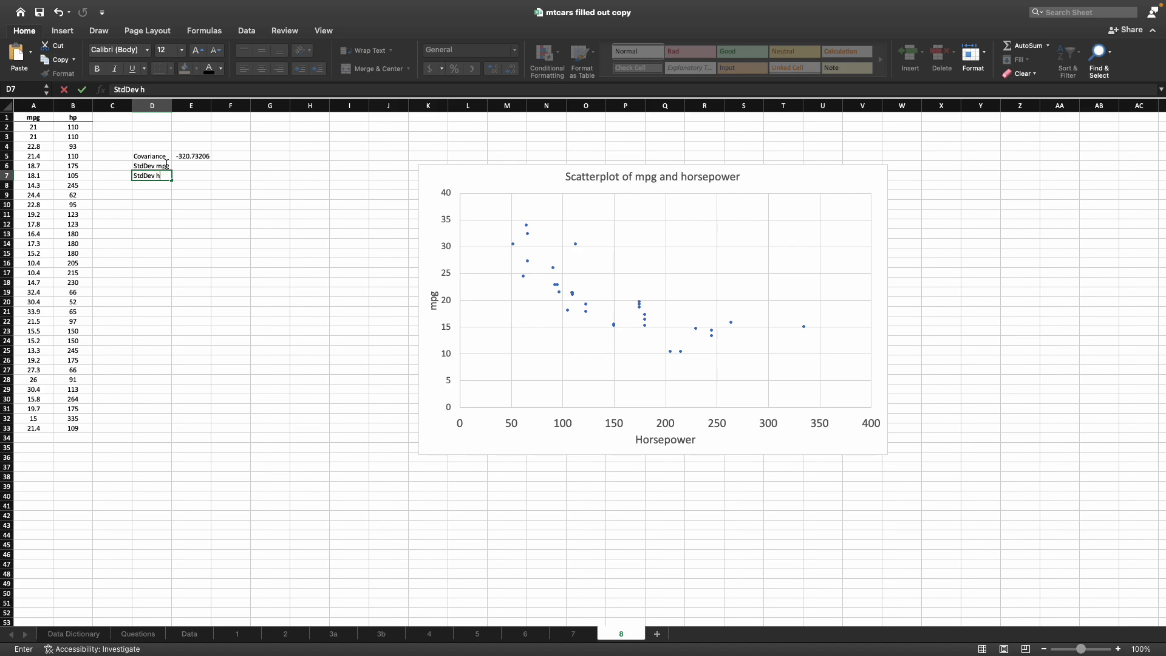
key(Return)
Calculate the sample standard deviation of mpg in E6 with =STDEV.S(A2:A33)
key(Up)
key(Up)
key(Right)
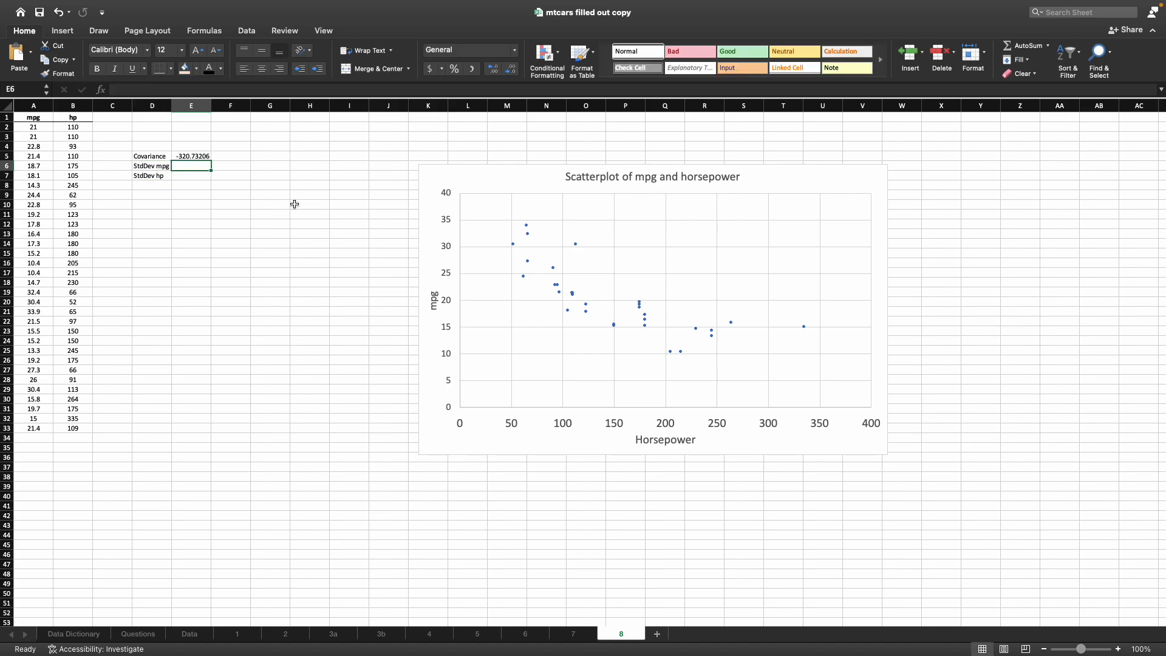
text(=st)
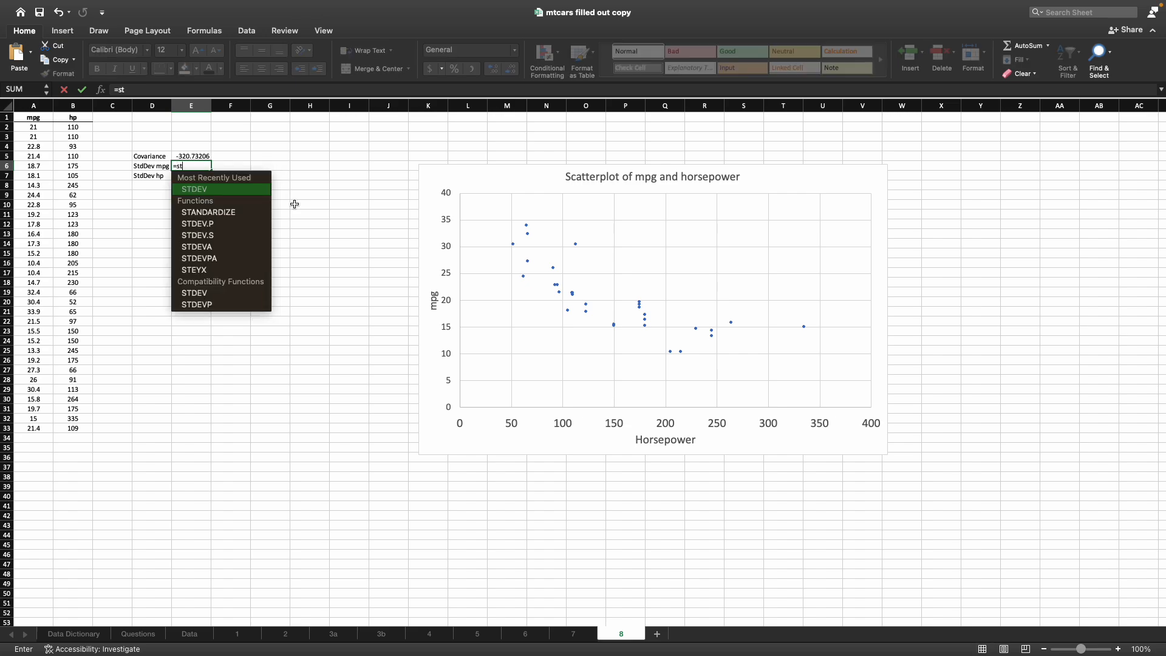
text(d)
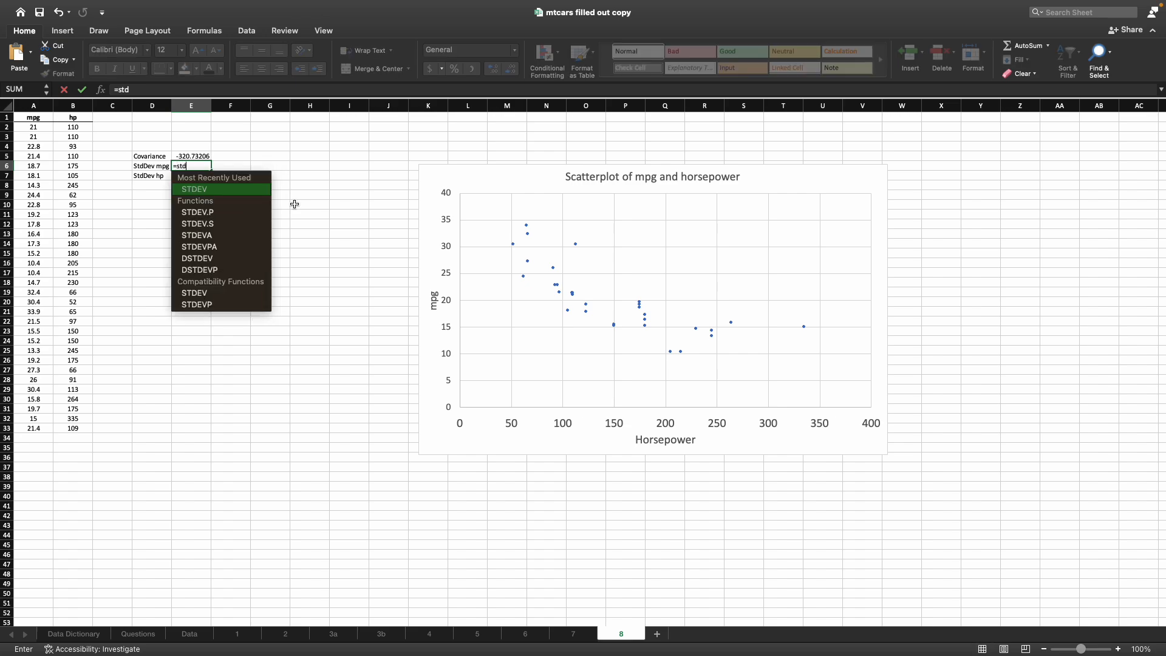
double_click(234, 224)
click(45, 126)
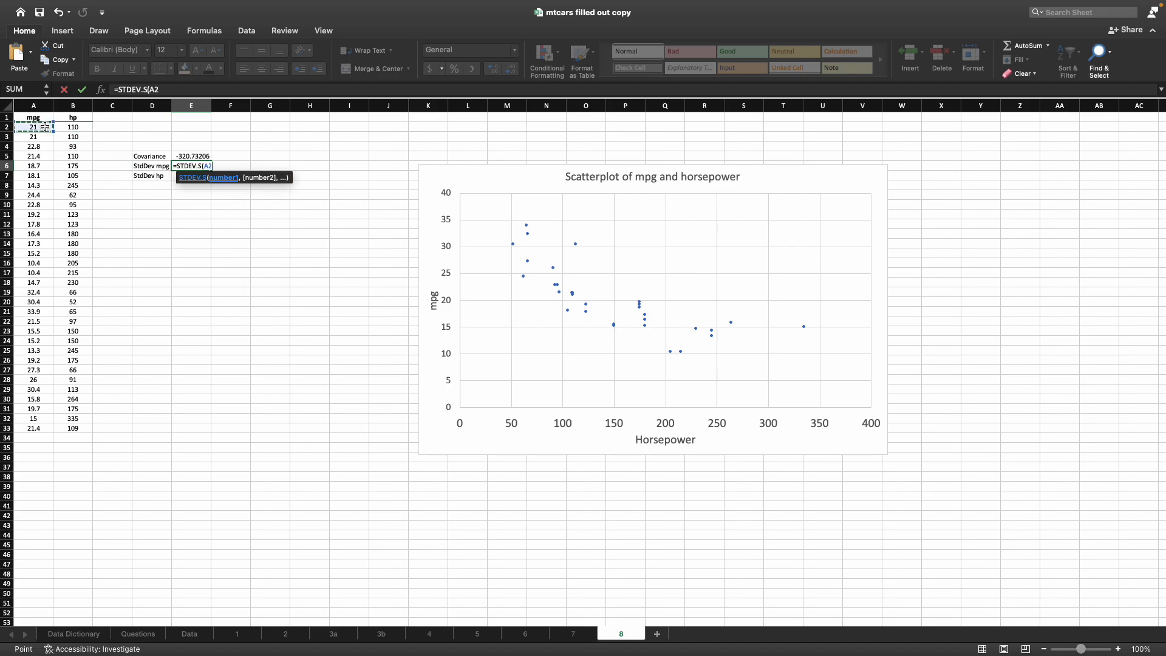
drag(44, 127, 55, 429)
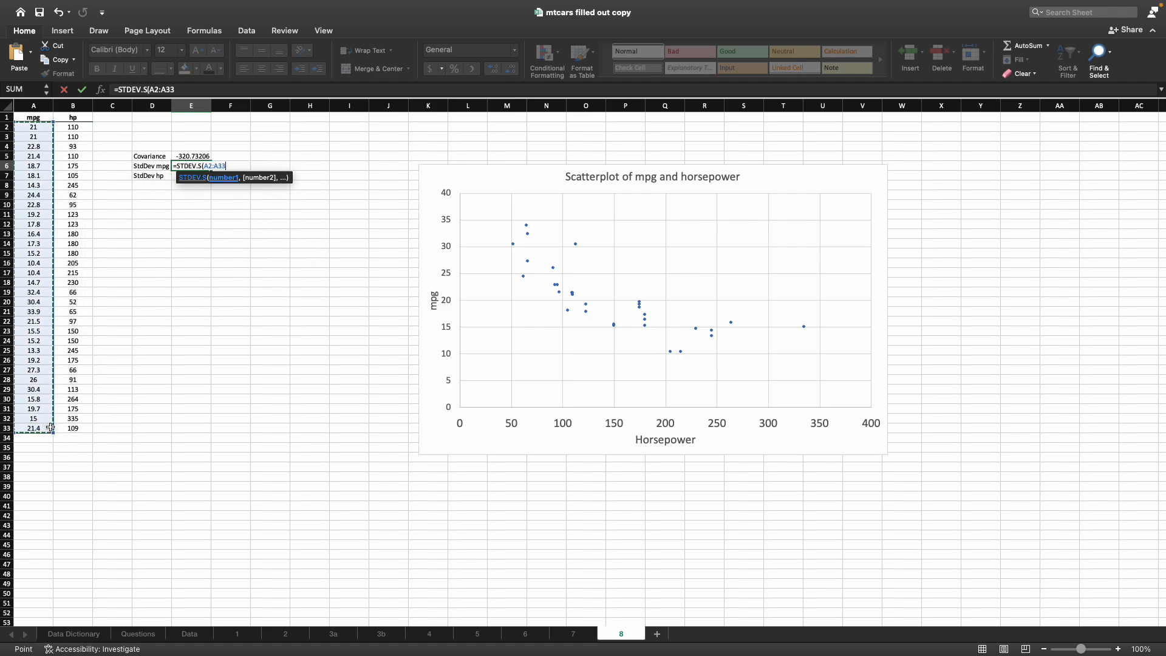
text())
key(Return)
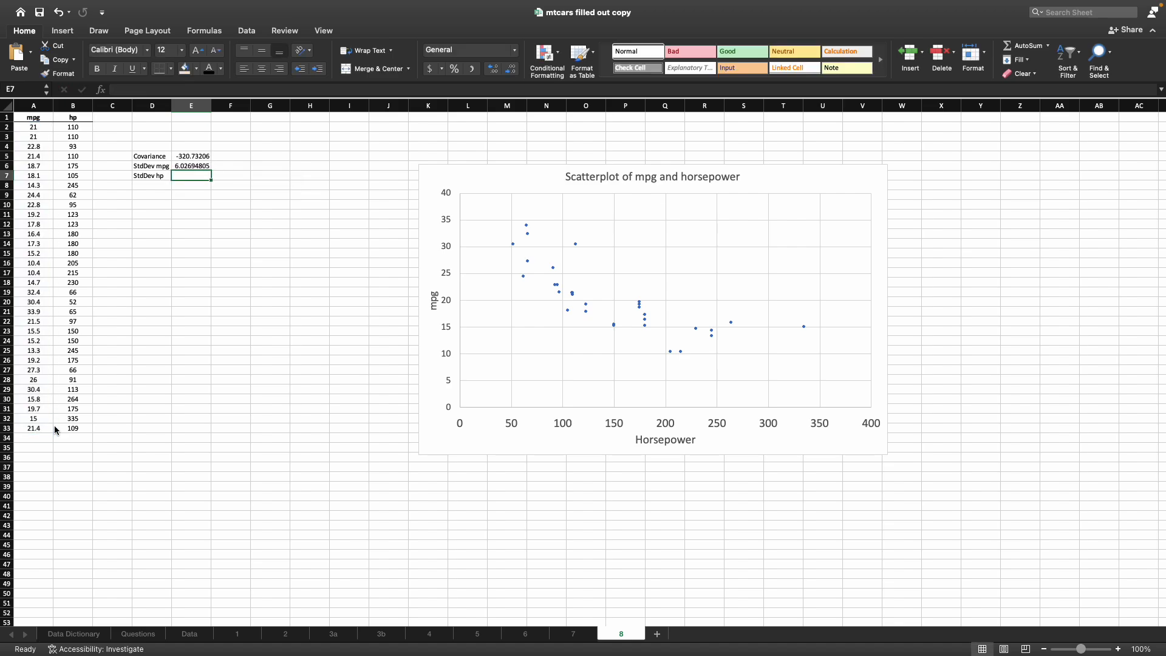
Check the mpg standard deviation in F5 of sheet 7 for comparison and return to sheet 8
click(569, 638)
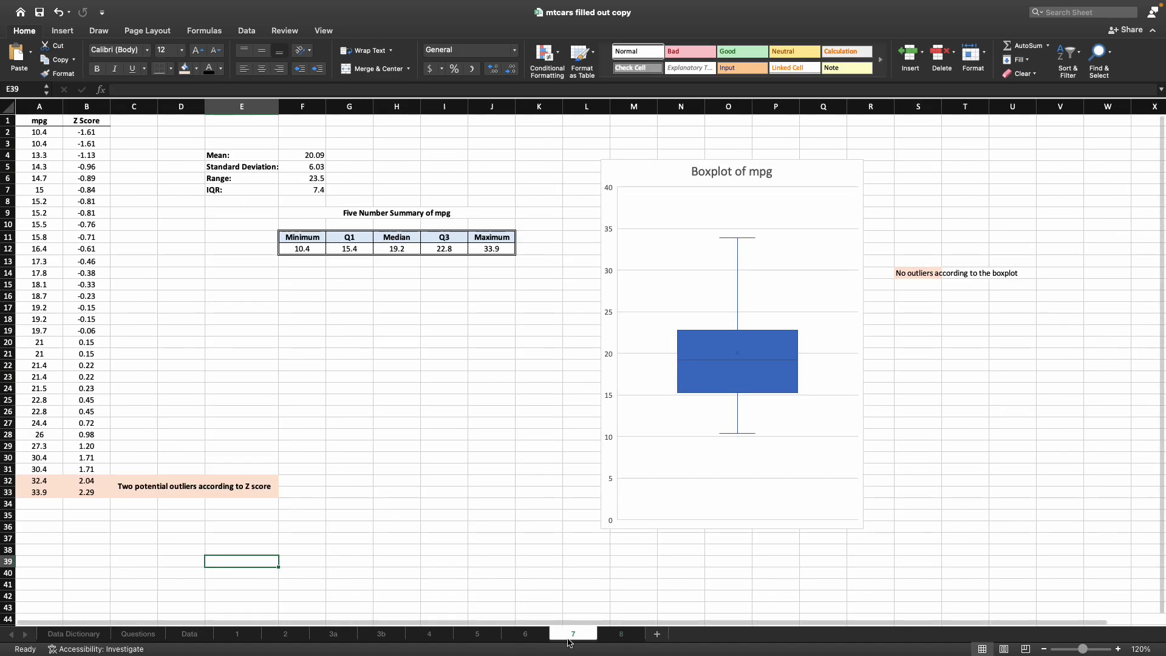
click(312, 167)
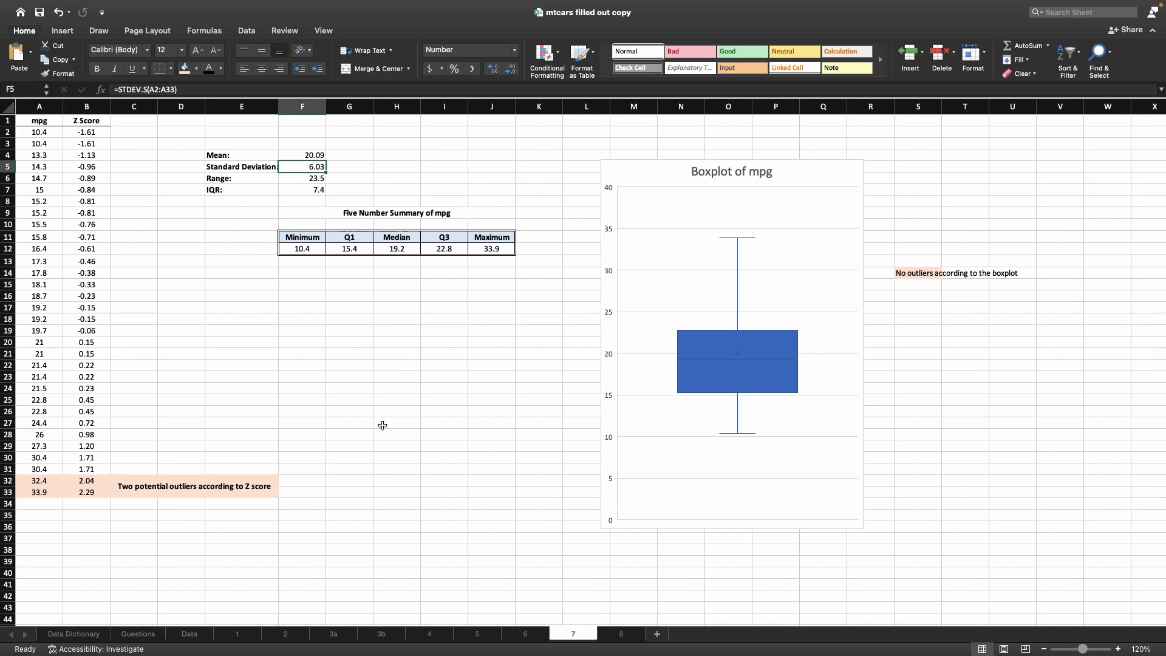
click(620, 634)
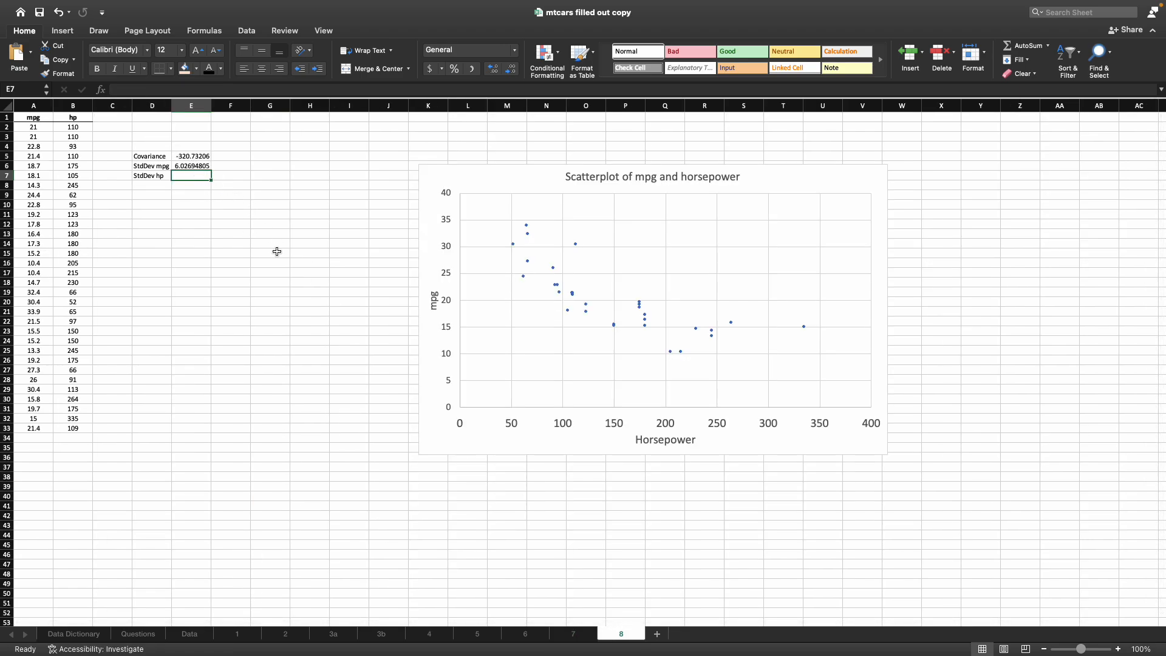
Calculate the sample standard deviation of hp in E7 with =STDEV.S(B2:B33)
text(=)
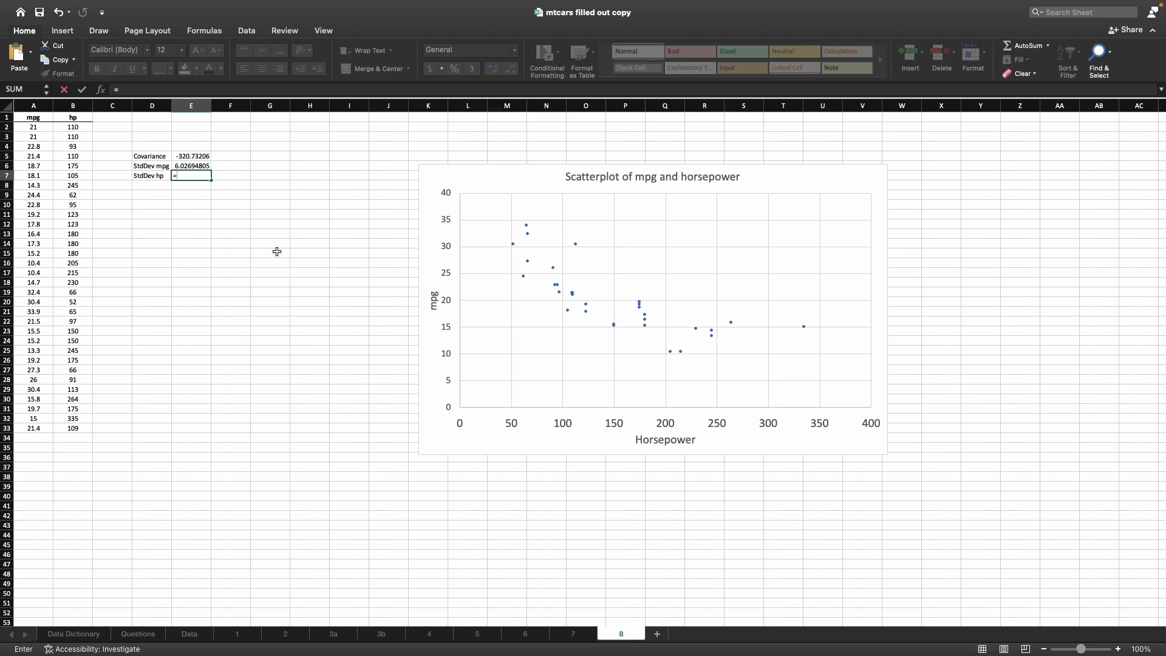
text(std)
key(Down)
key(Down)
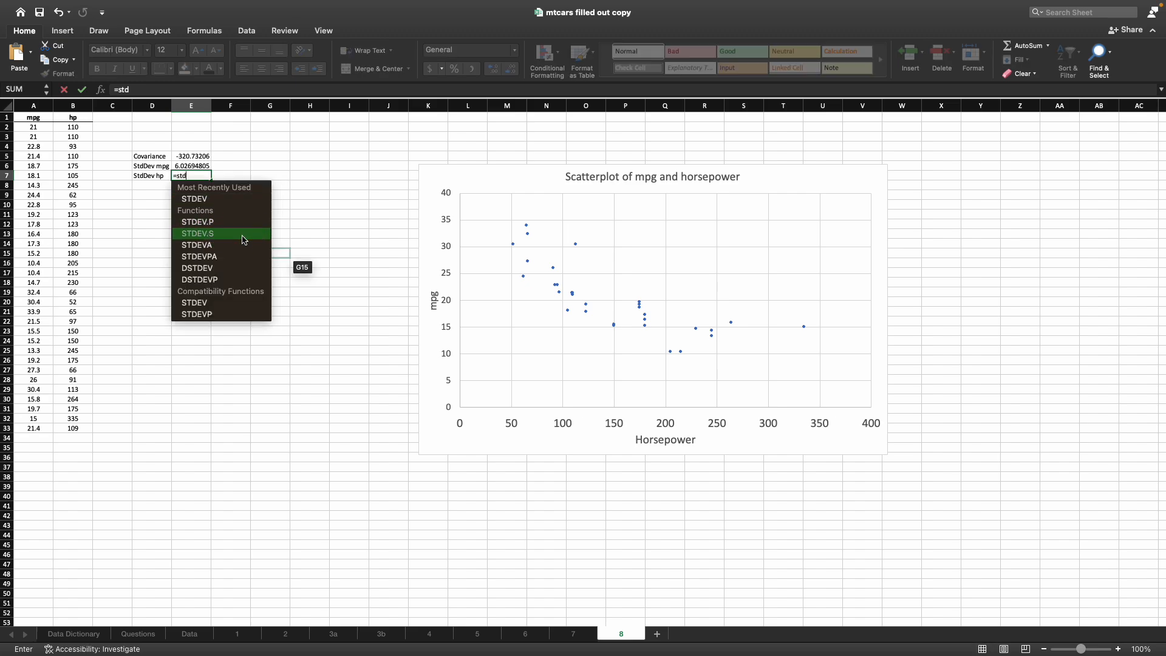
key(Tab)
drag(86, 130, 72, 432)
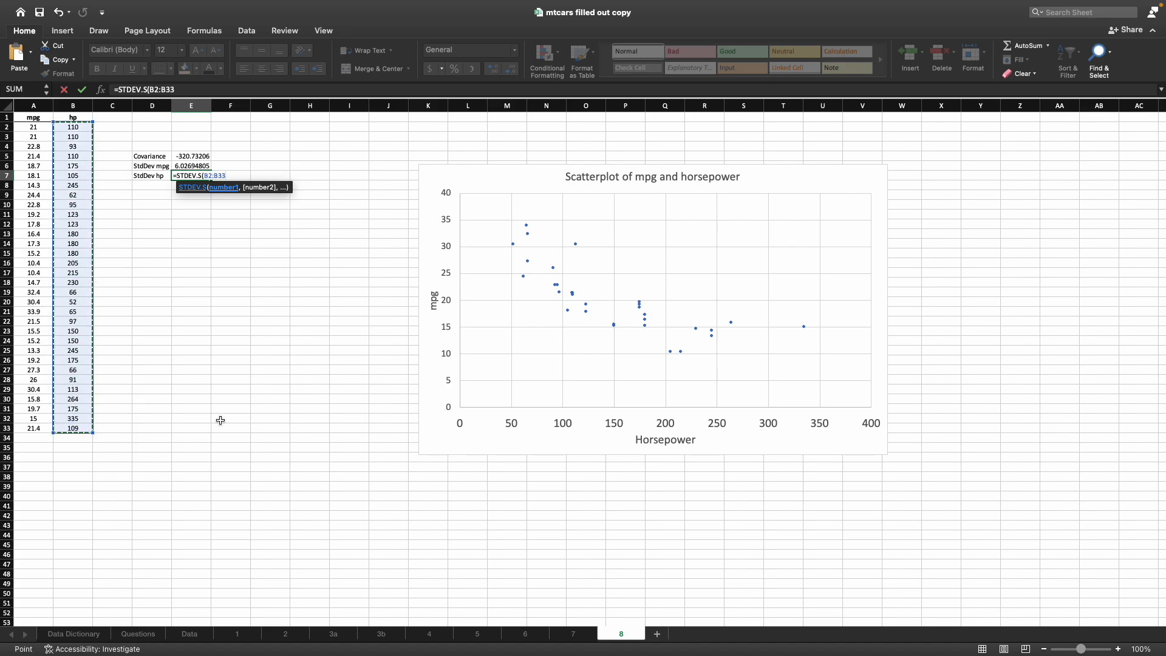
text())
key(Return)
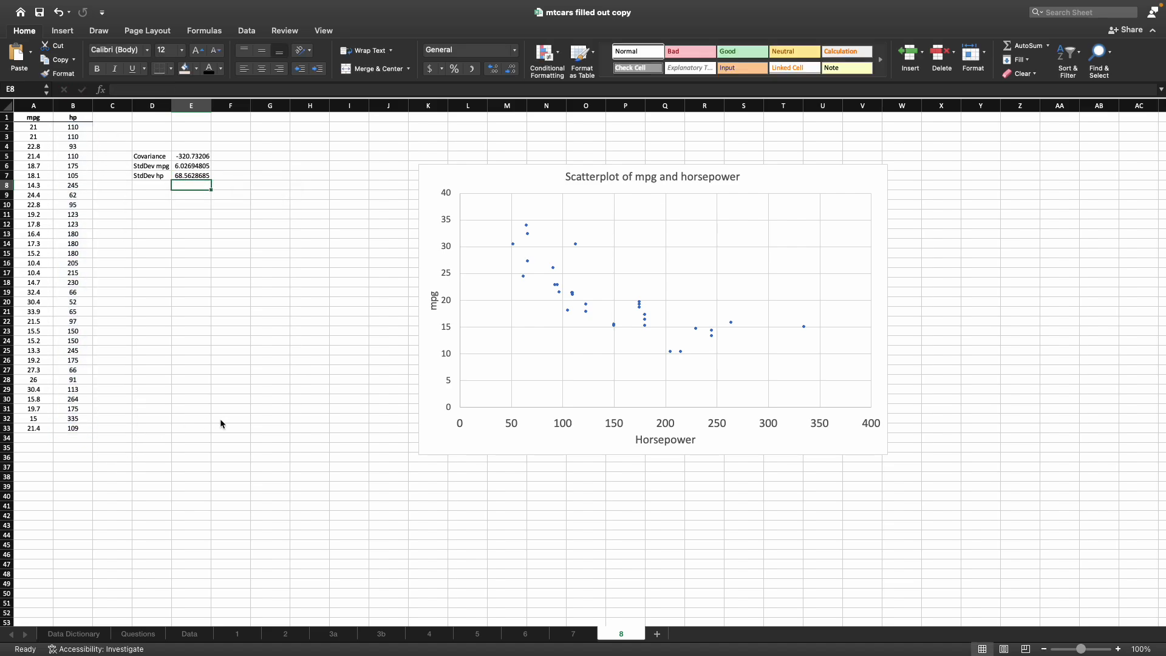
Enter the label "Correlation" in D8, below the standard deviation labels
key(Left)
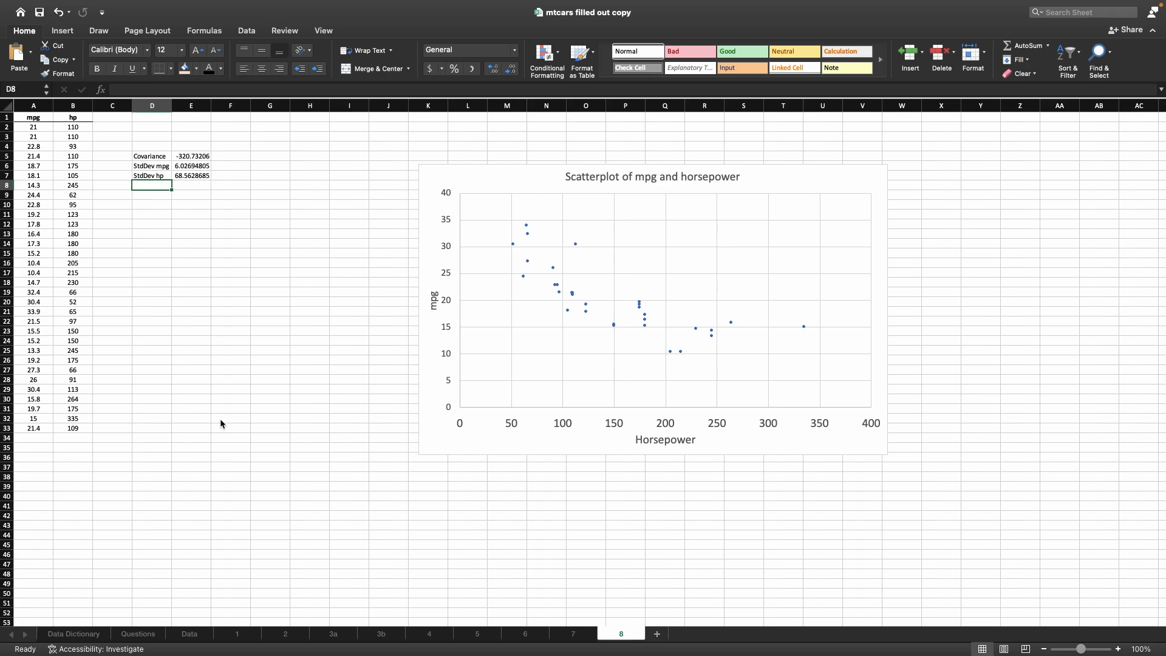
text(Corr)
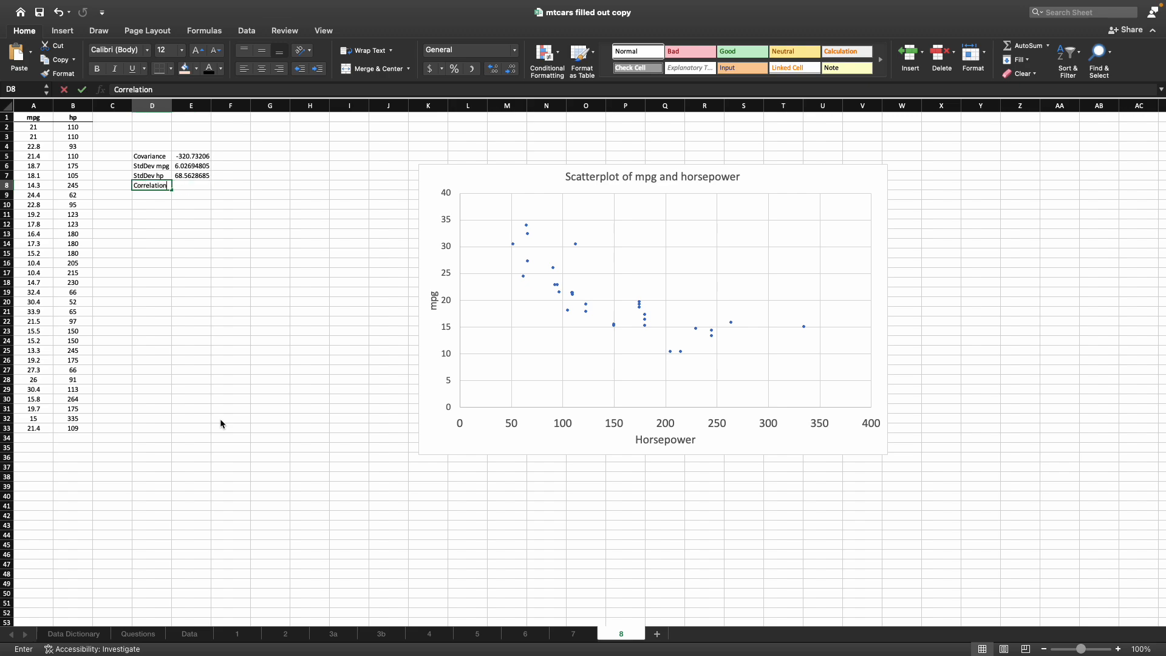
text(elation)
key(Tab)
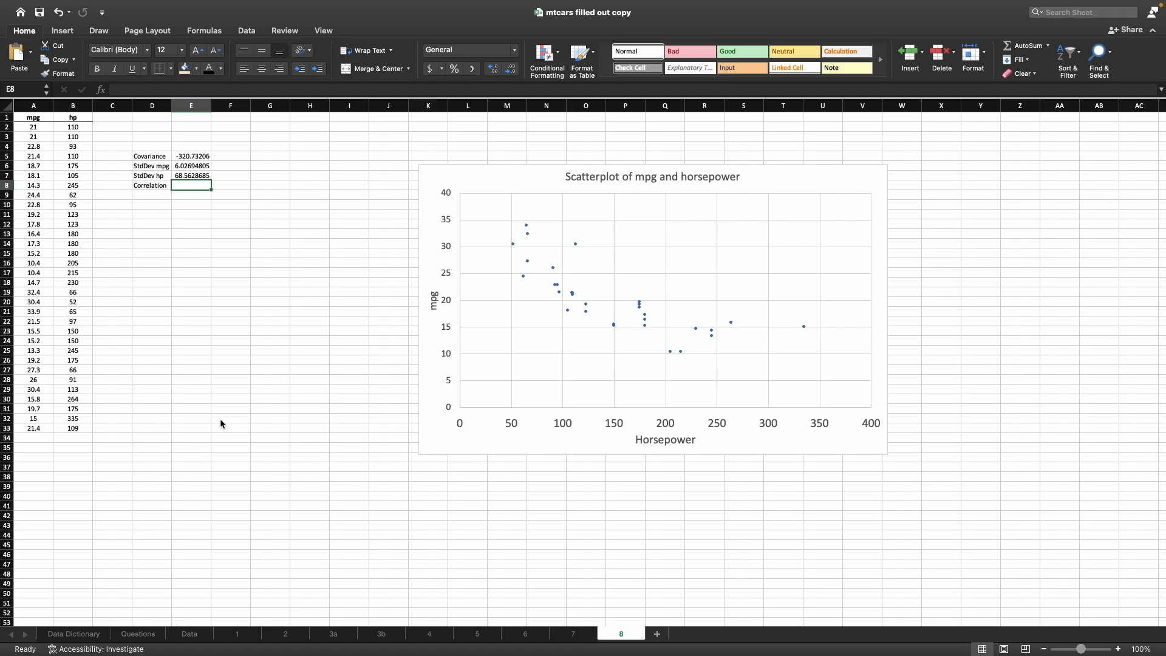
click(190, 156)
drag(192, 165, 192, 177)
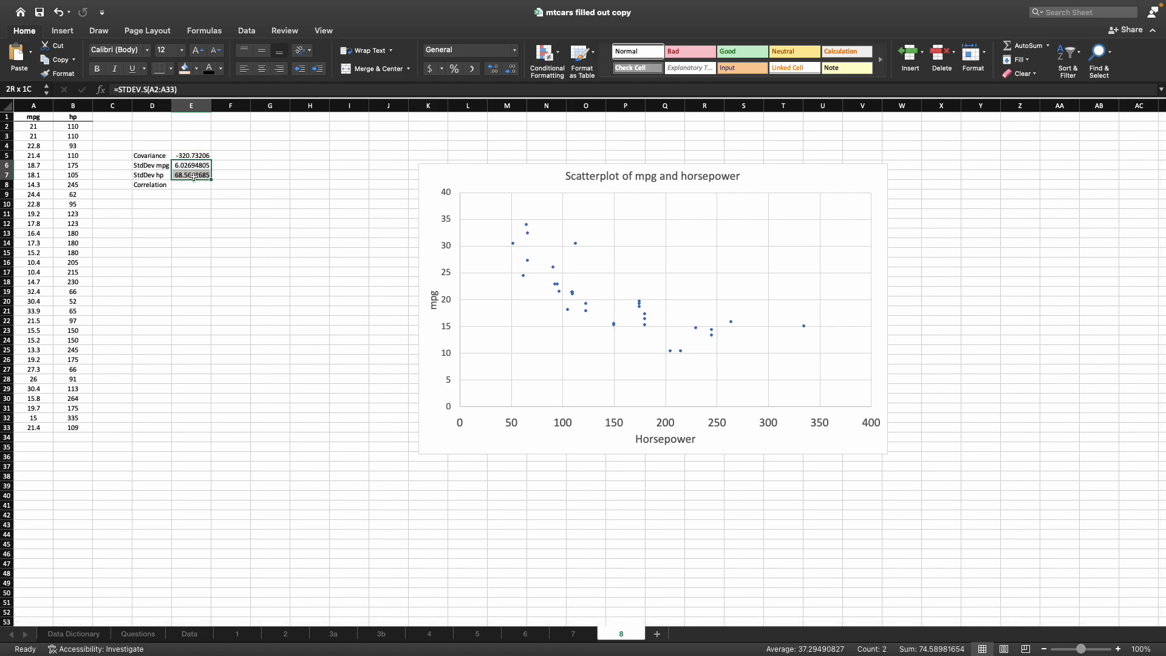
Calculate the correlation of mpg and hp in E8 from the covariance and standard deviations with =E5/(E6*E7)
click(195, 186)
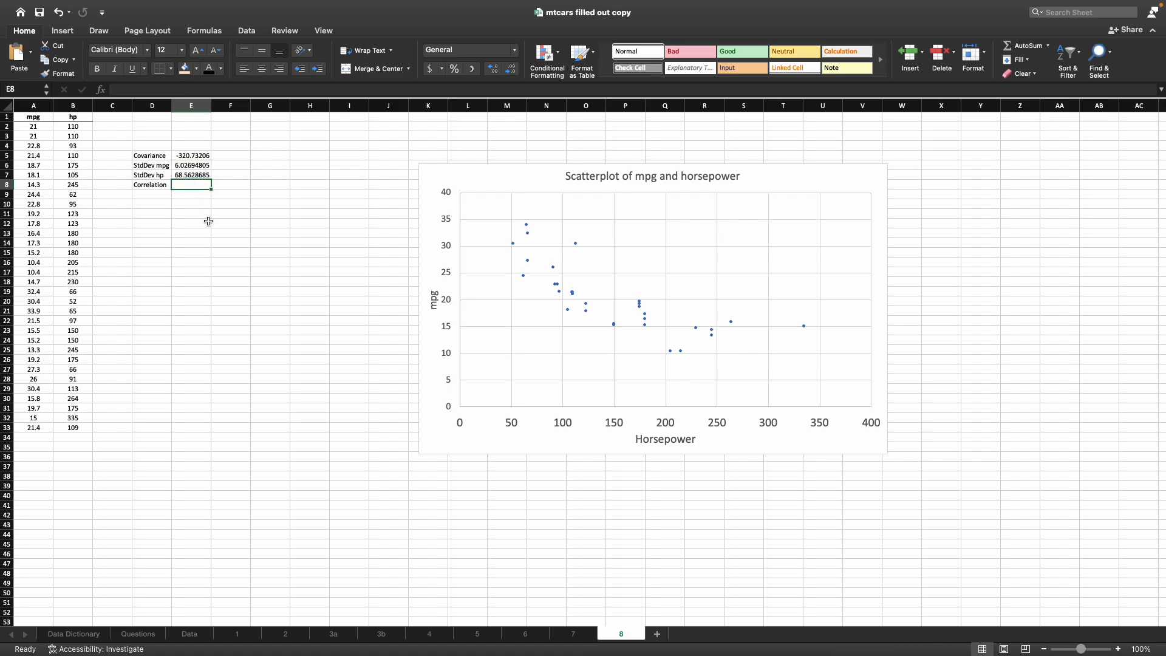
text(=)
click(205, 157)
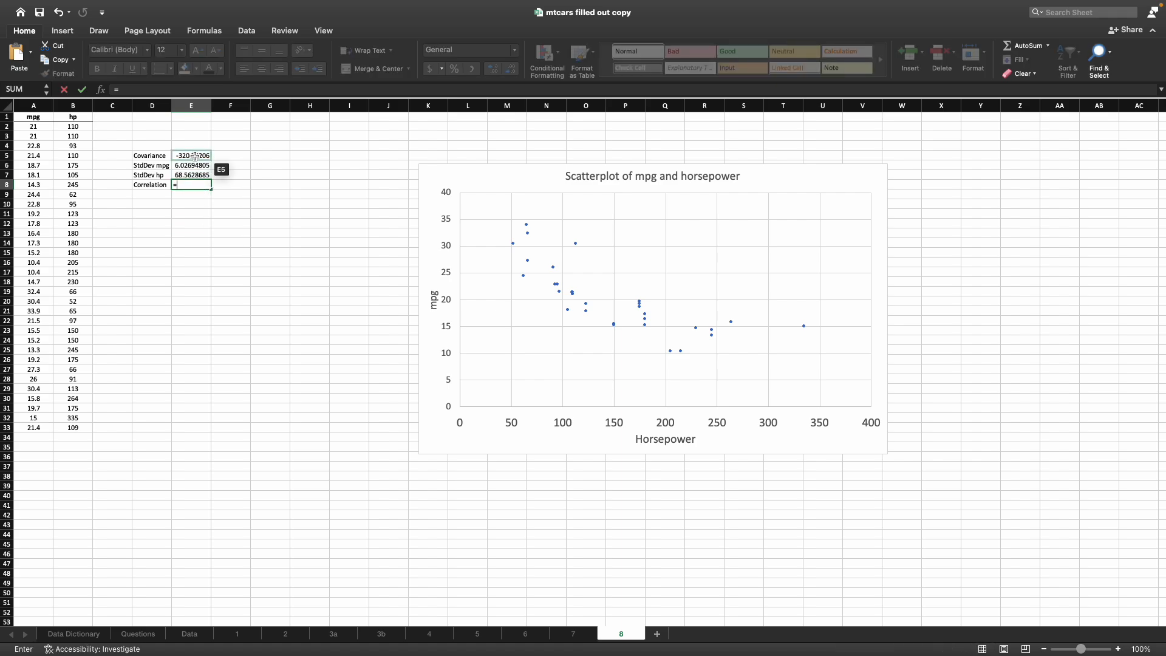
text(/()
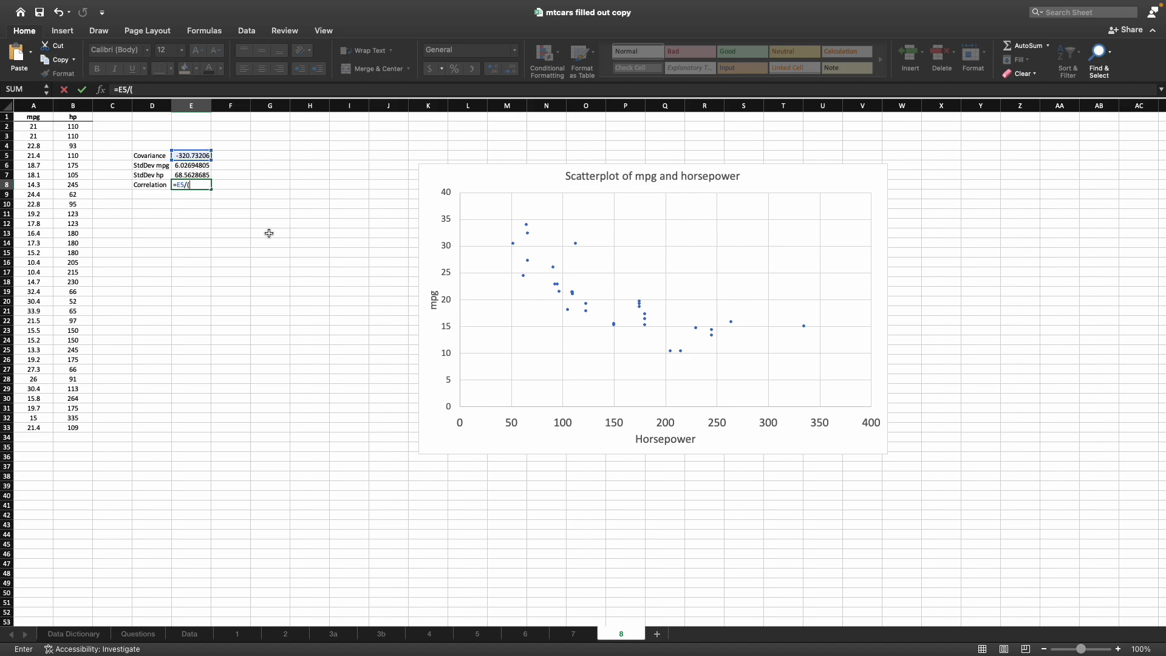
click(192, 164)
text(*)
click(193, 175)
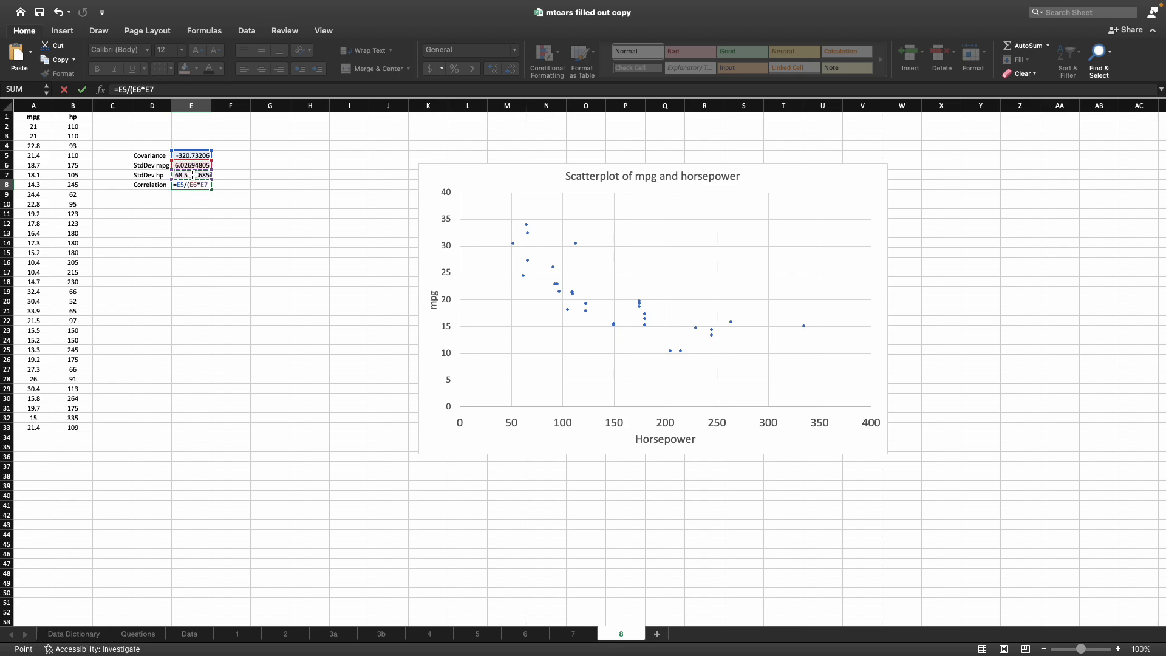
text())
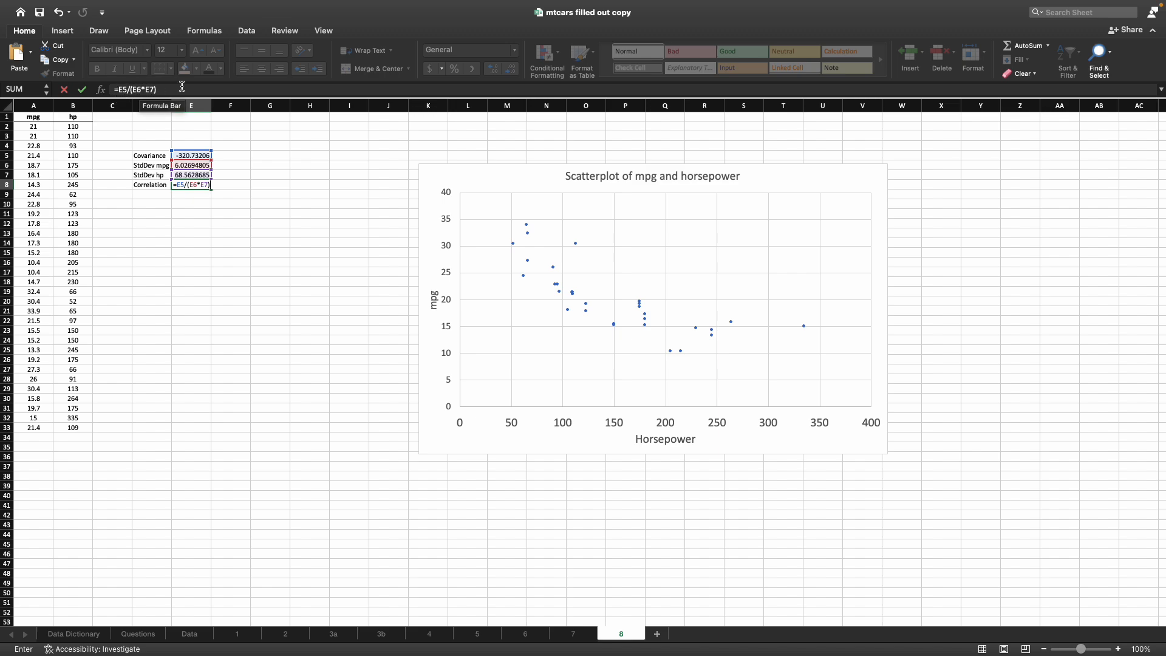
key(Return)
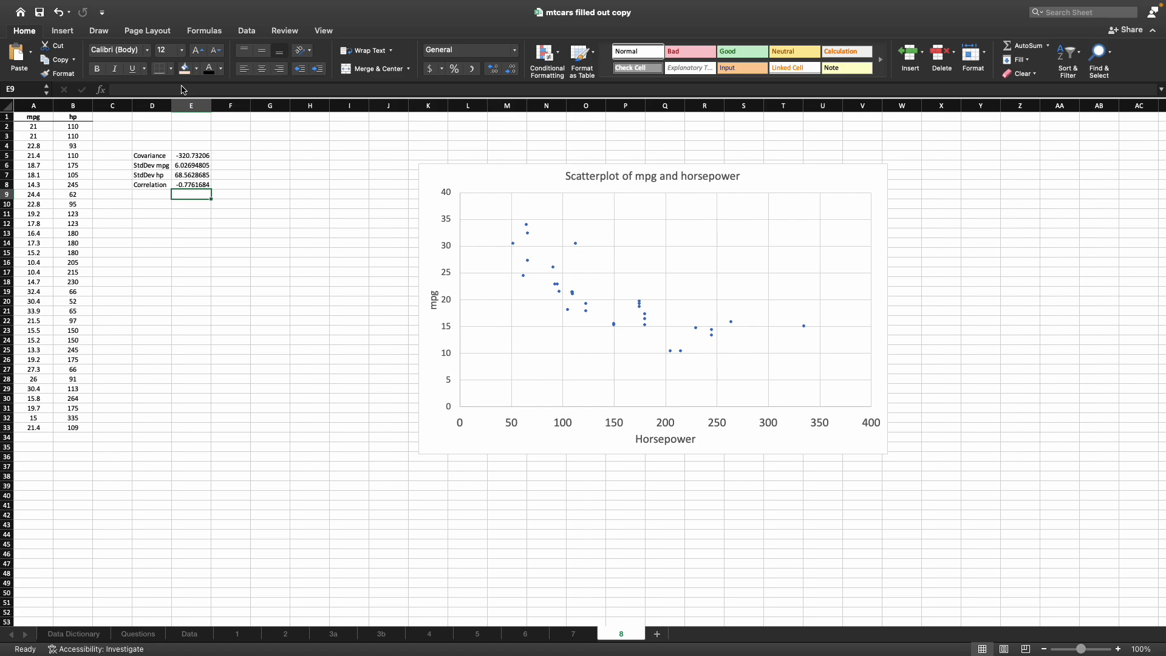
Copy the "Correlation" label from D8 into D9
key(Left)
key(Up)
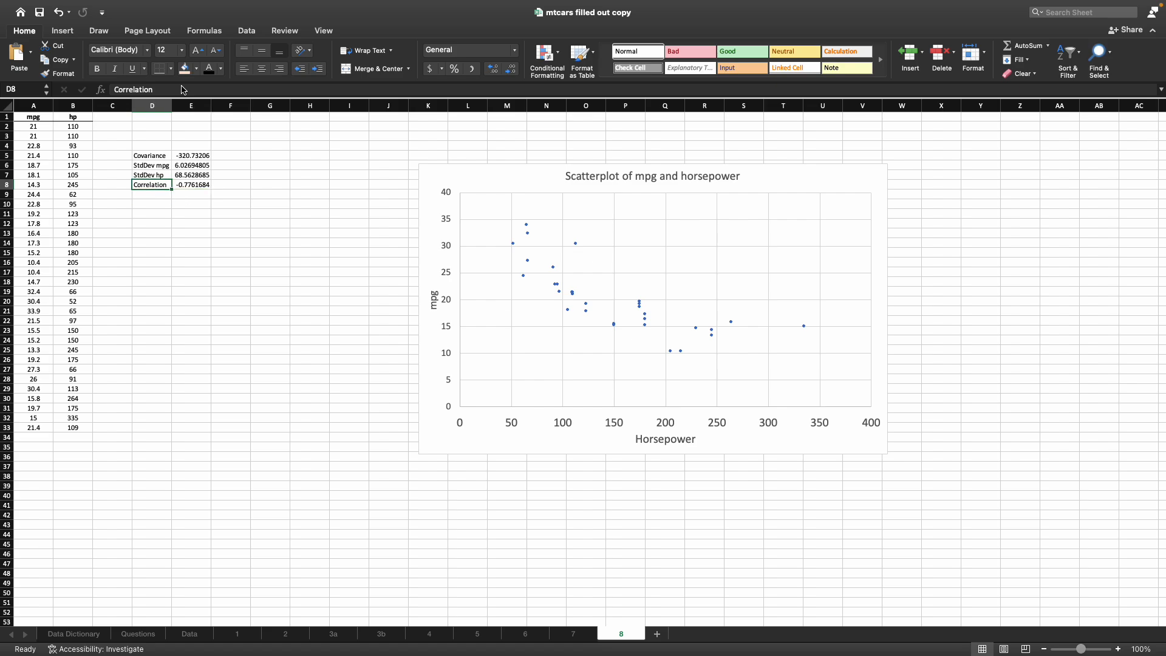
key(super+c)
key(Down)
key(super+v)
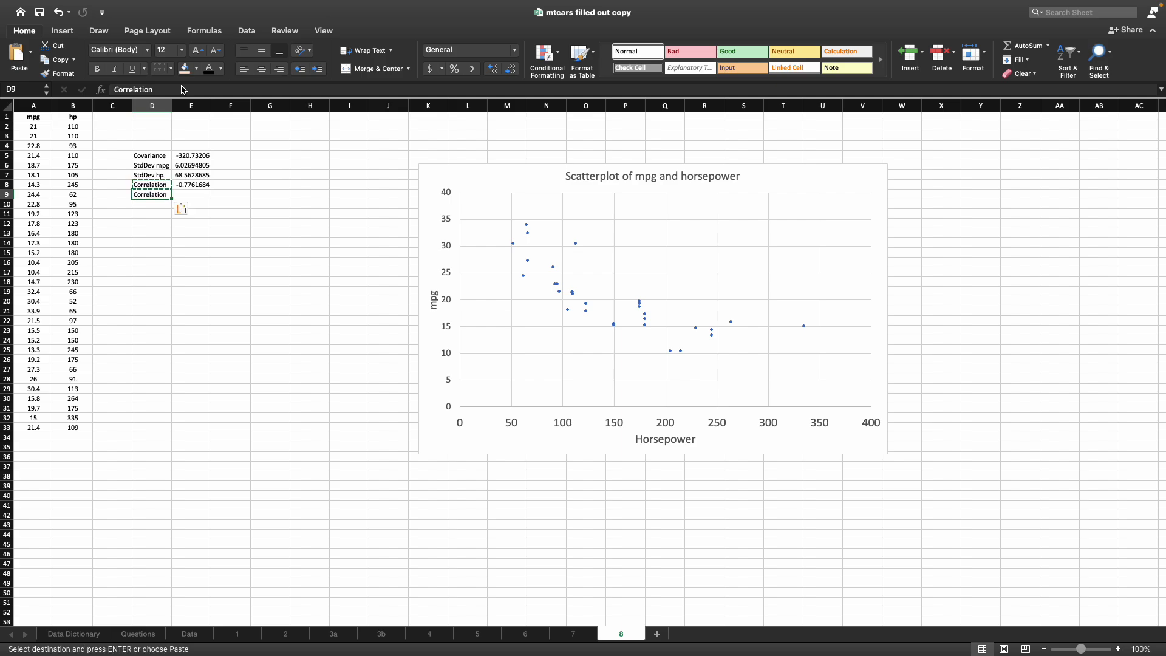
key(Escape)
Calculate the correlation of mpg and hp directly in E9 with =CORREL(A2:A33,B2:B33)
key(Right)
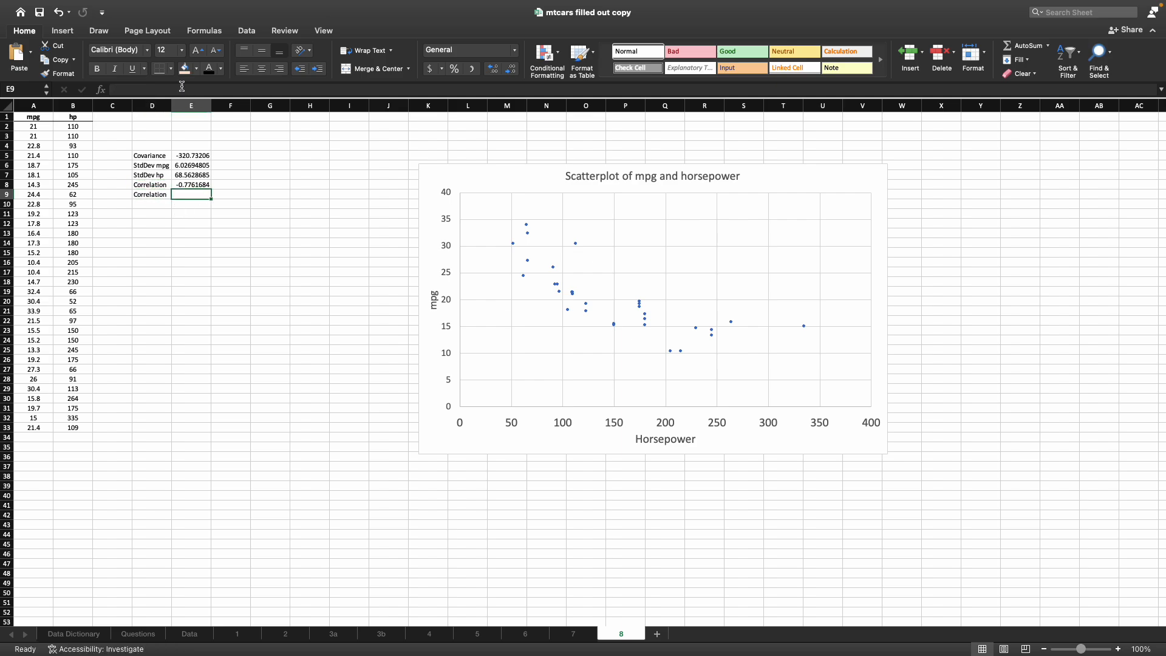
text(=corr)
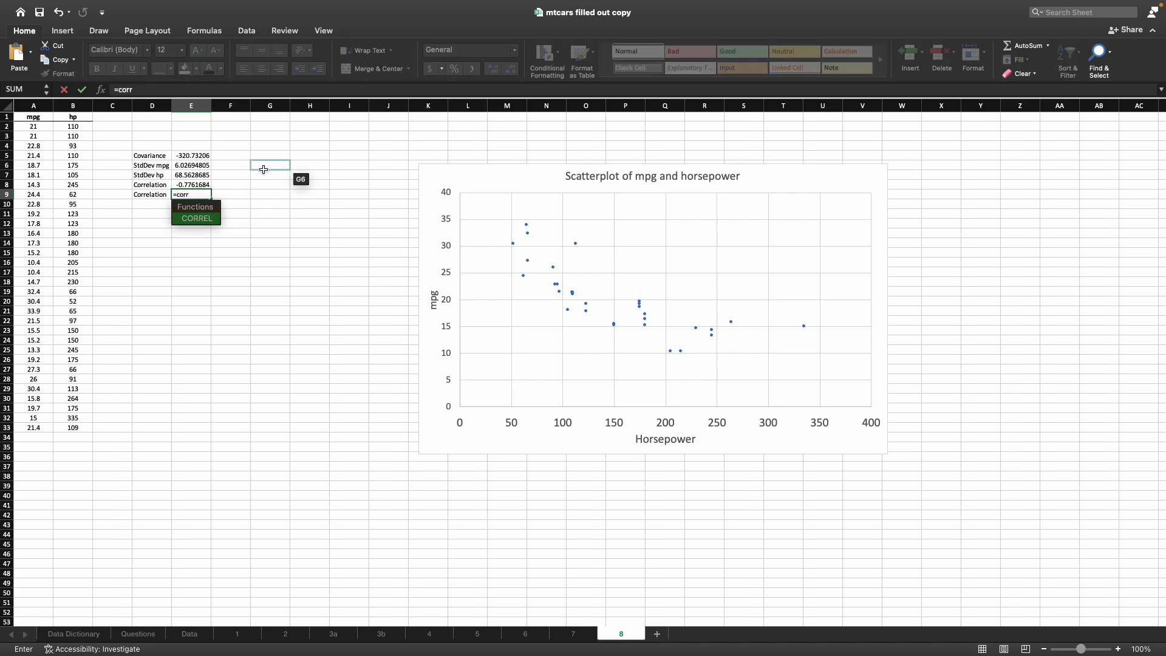
text(el)
key(Tab)
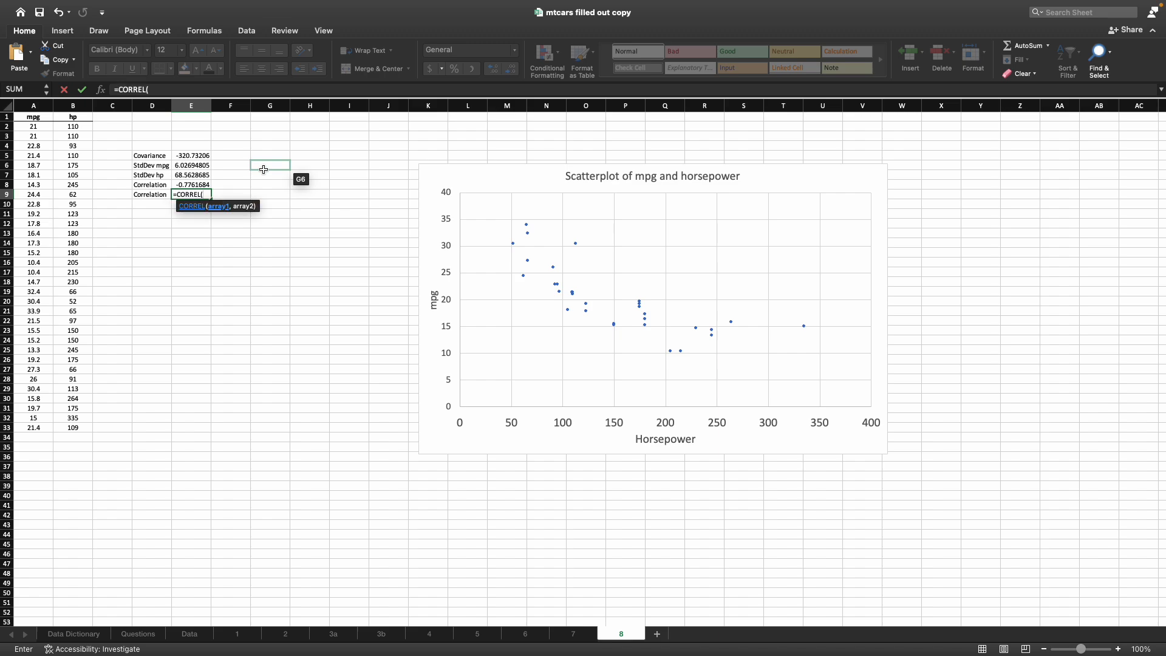
drag(35, 126, 35, 428)
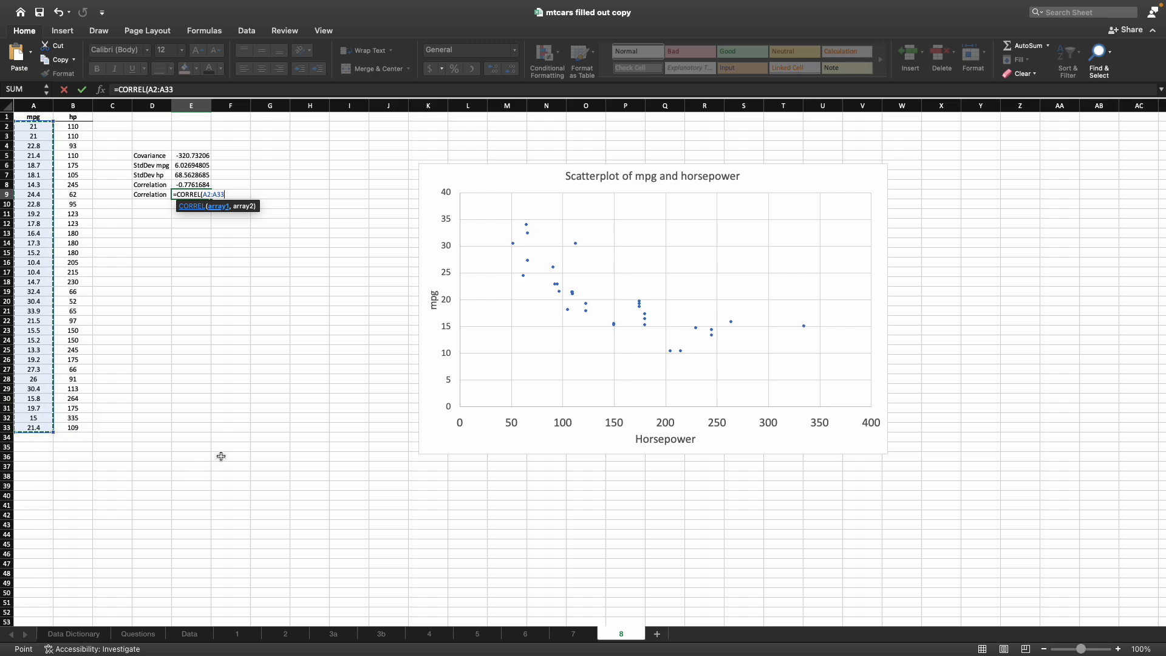
text(,)
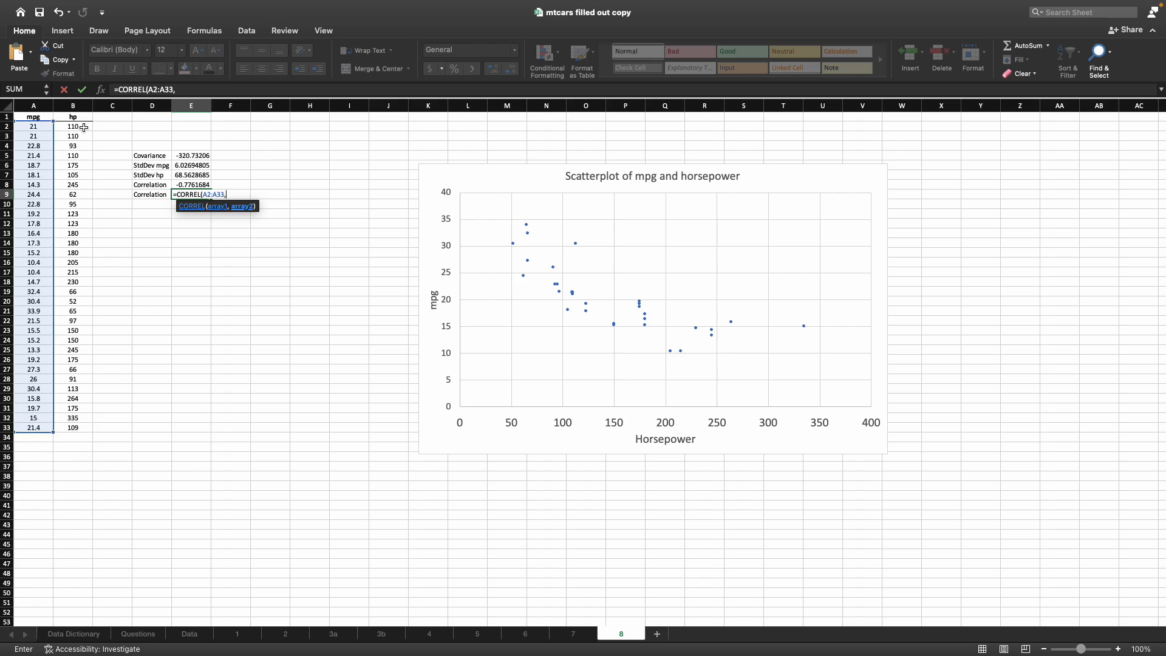
drag(85, 128, 87, 430)
text())
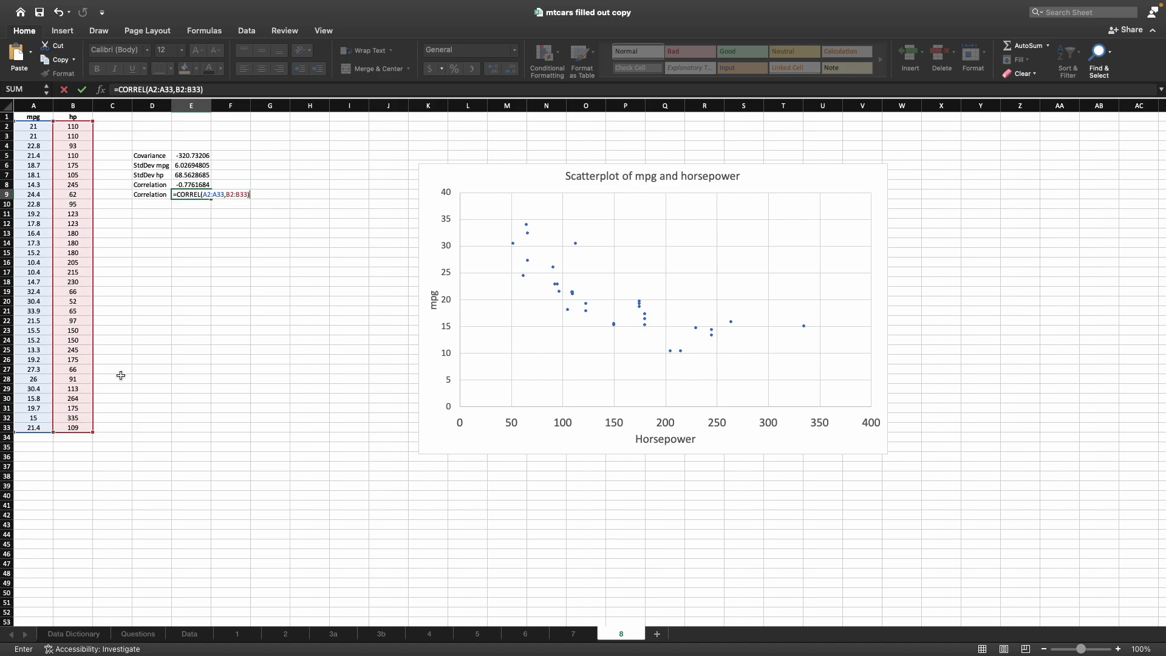
key(Return)
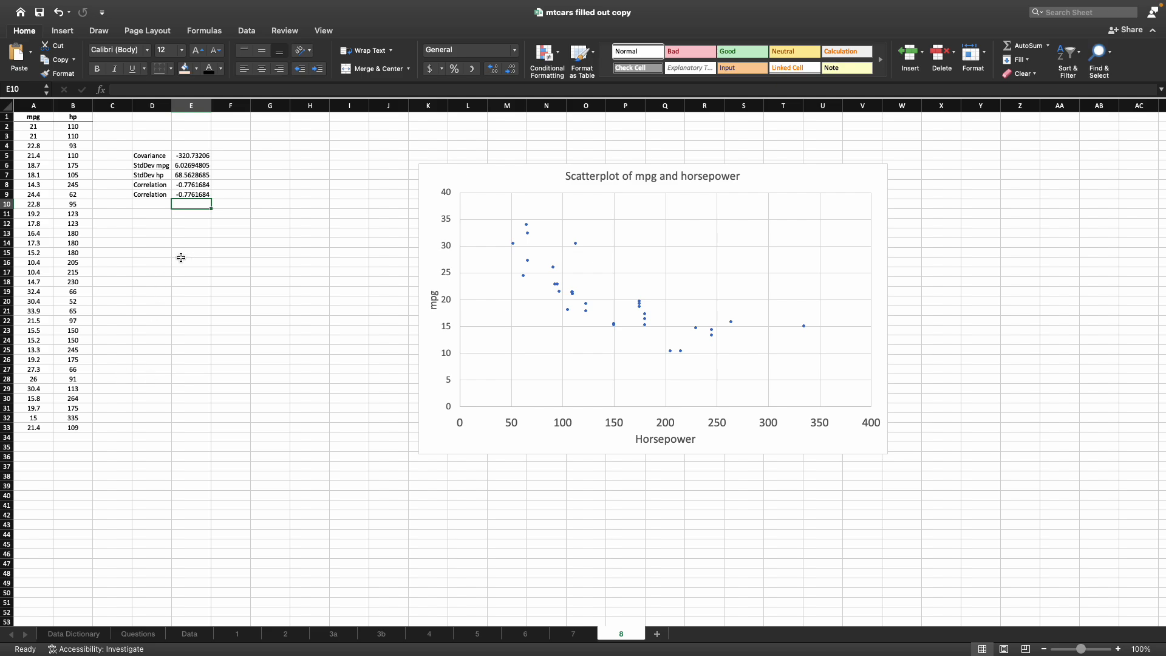
click(204, 195)
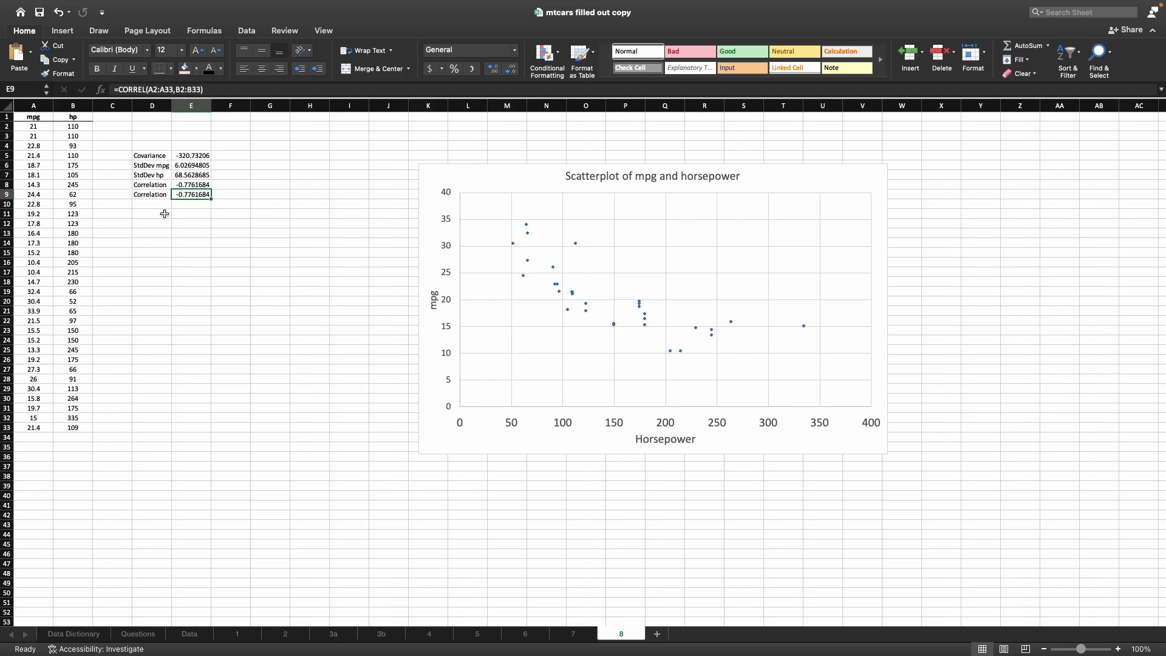
drag(159, 195, 195, 195)
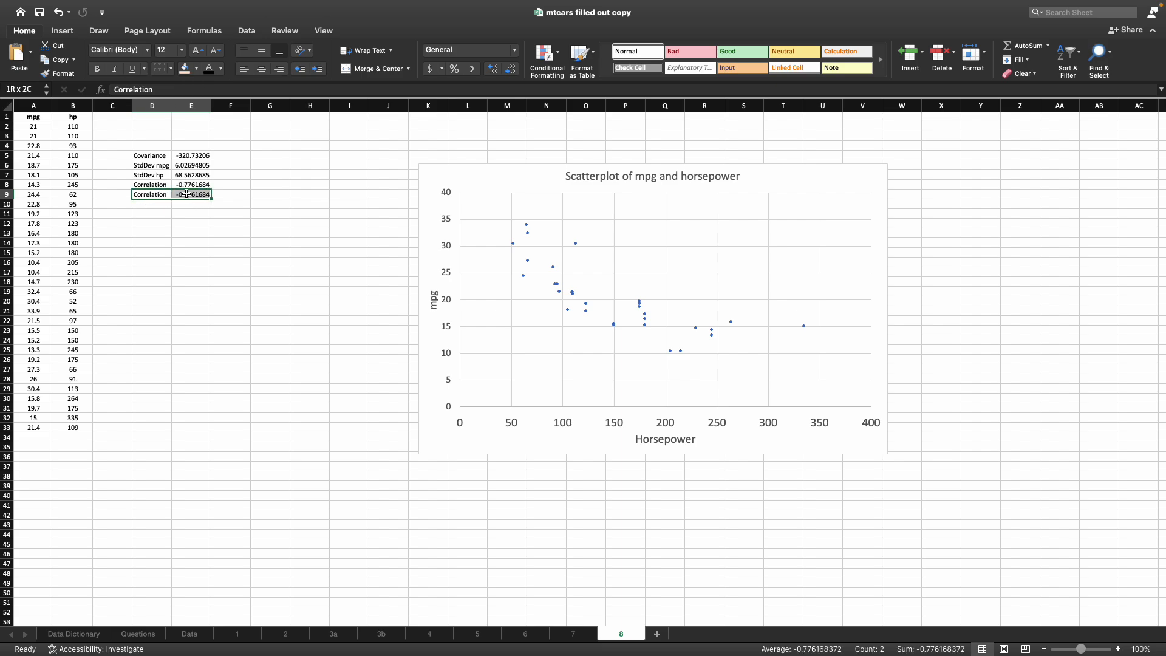
click(274, 263)
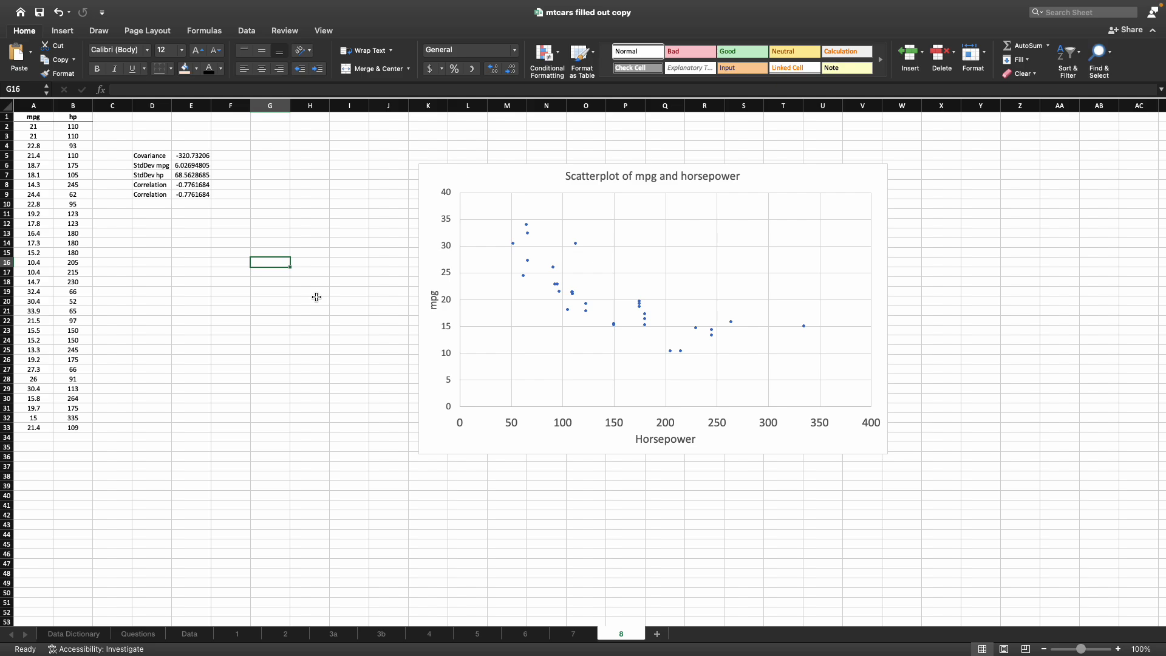
Make the statistic labels in D5:D9 bold
drag(158, 155, 156, 193)
click(98, 70)
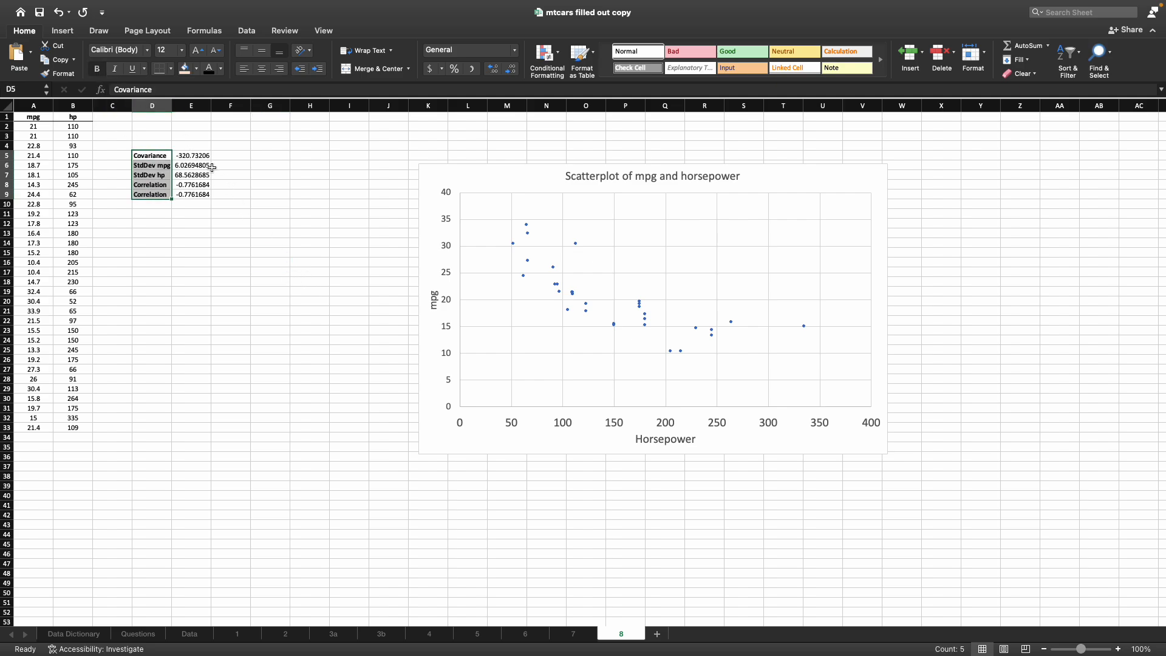
Apply the Number format with two decimals to the results in E5:E9 and centre them horizontally
drag(198, 156, 203, 195)
click(510, 55)
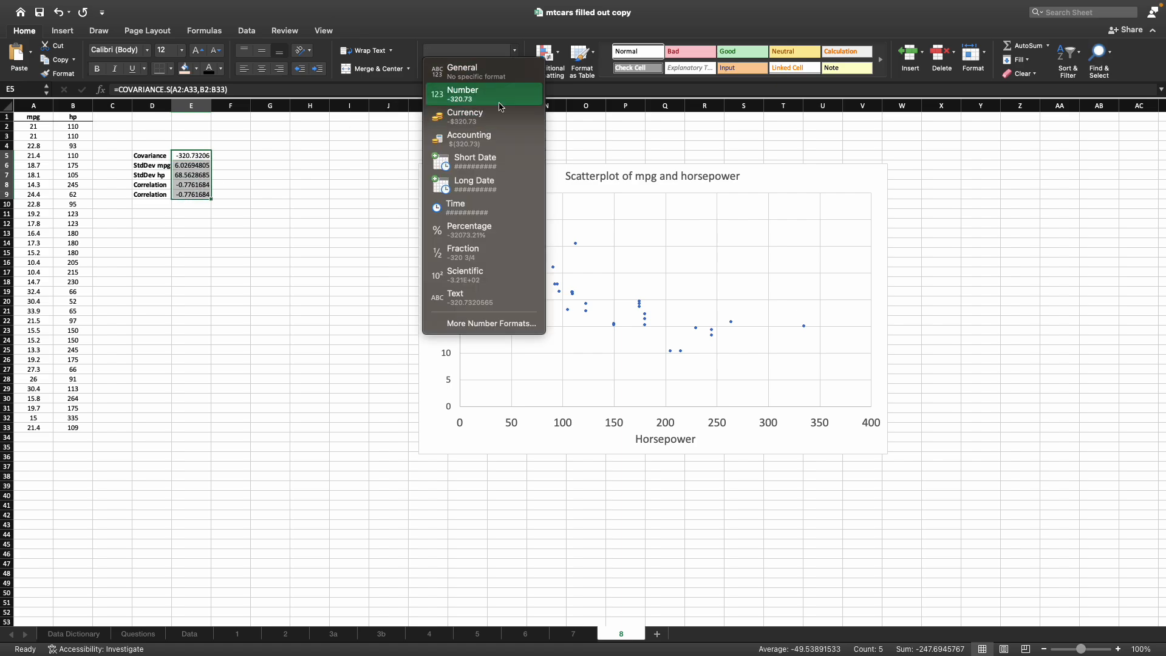
click(493, 97)
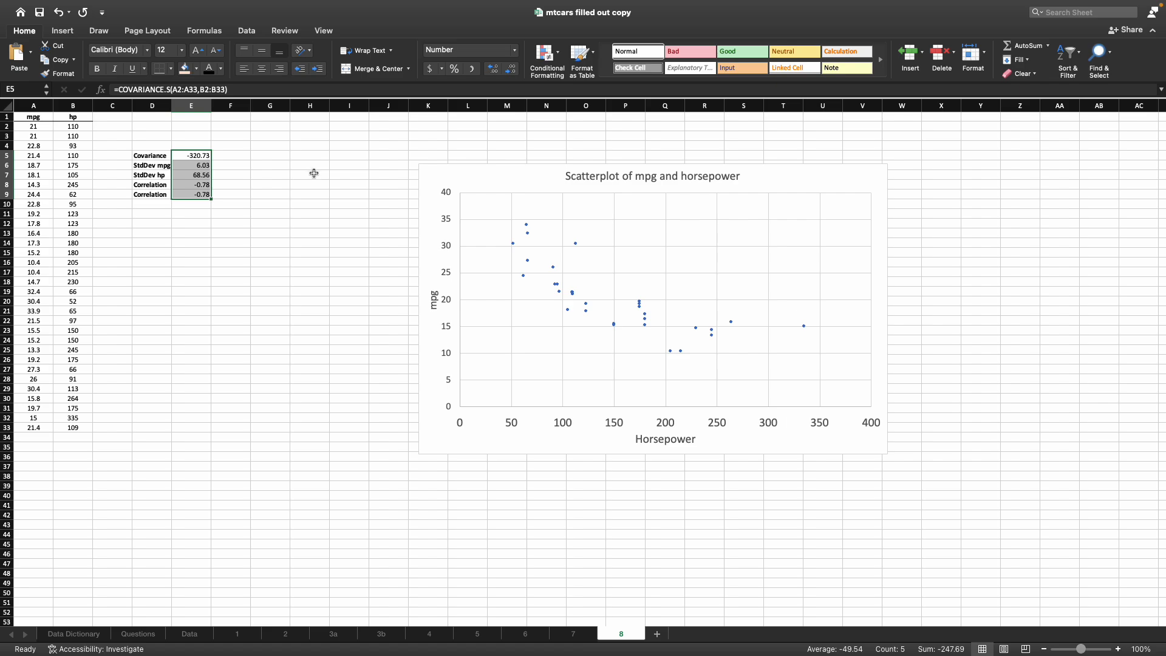
click(256, 214)
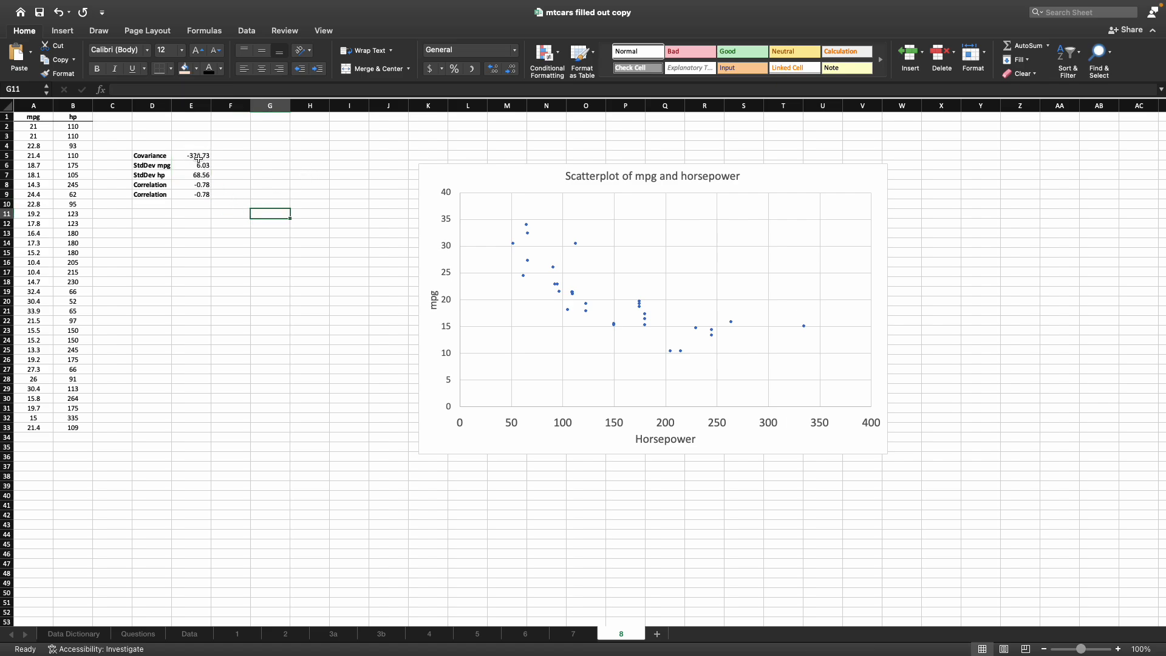
drag(199, 156, 203, 194)
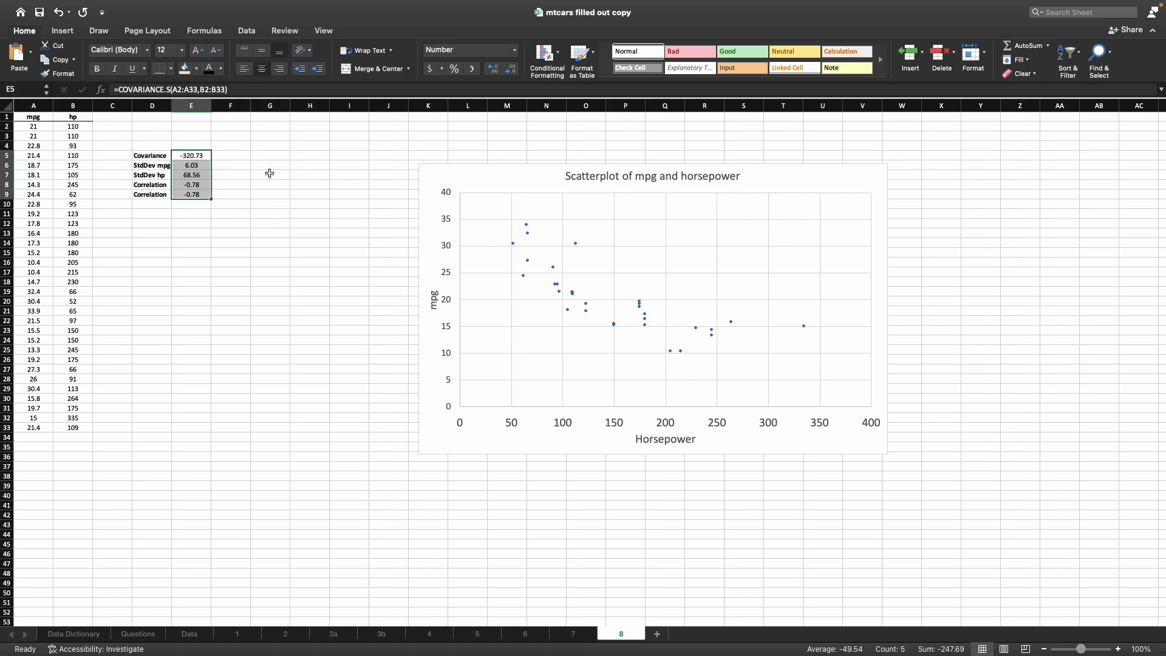
click(271, 243)
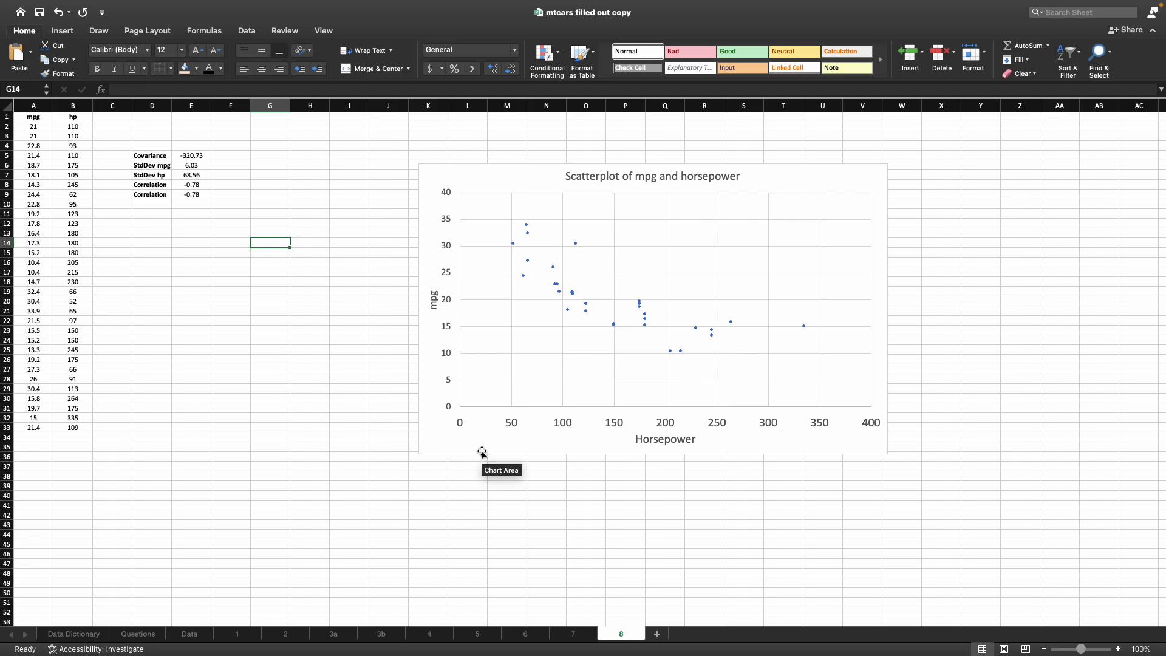
click(798, 184)
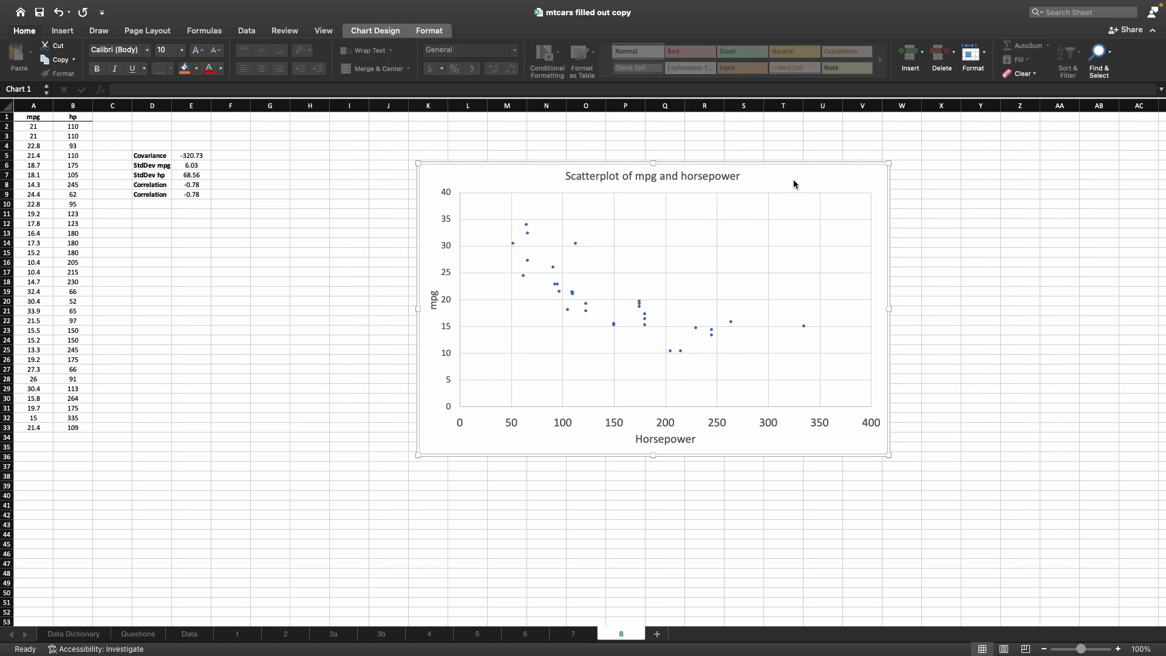
right_click(795, 182)
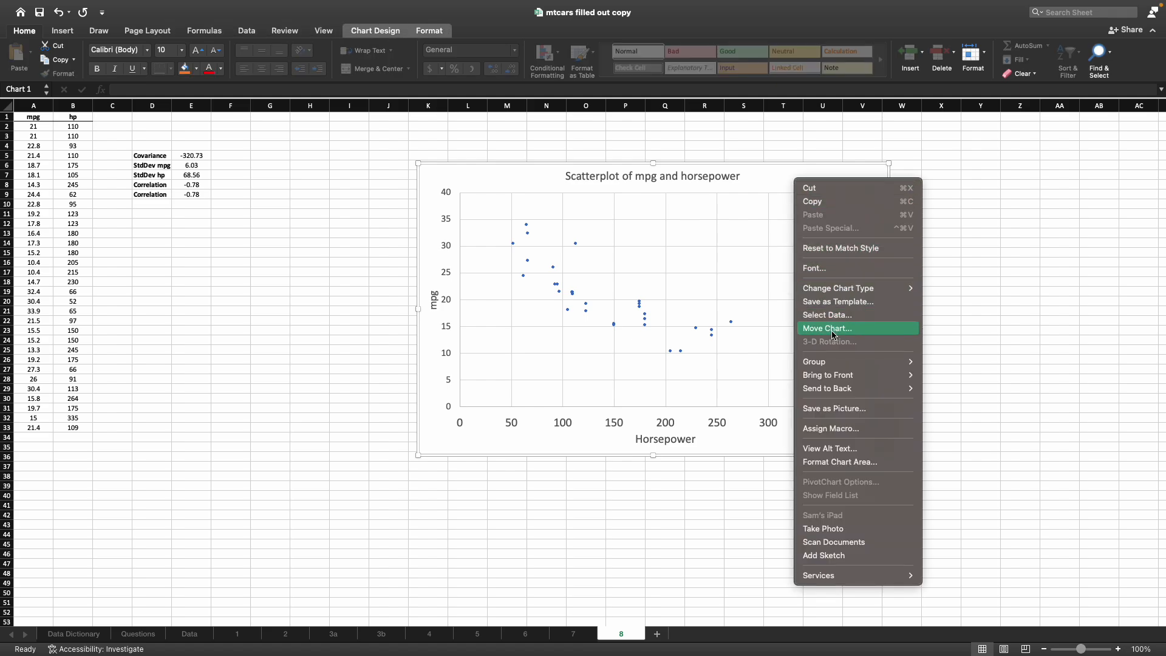
mouse_move(844, 375)
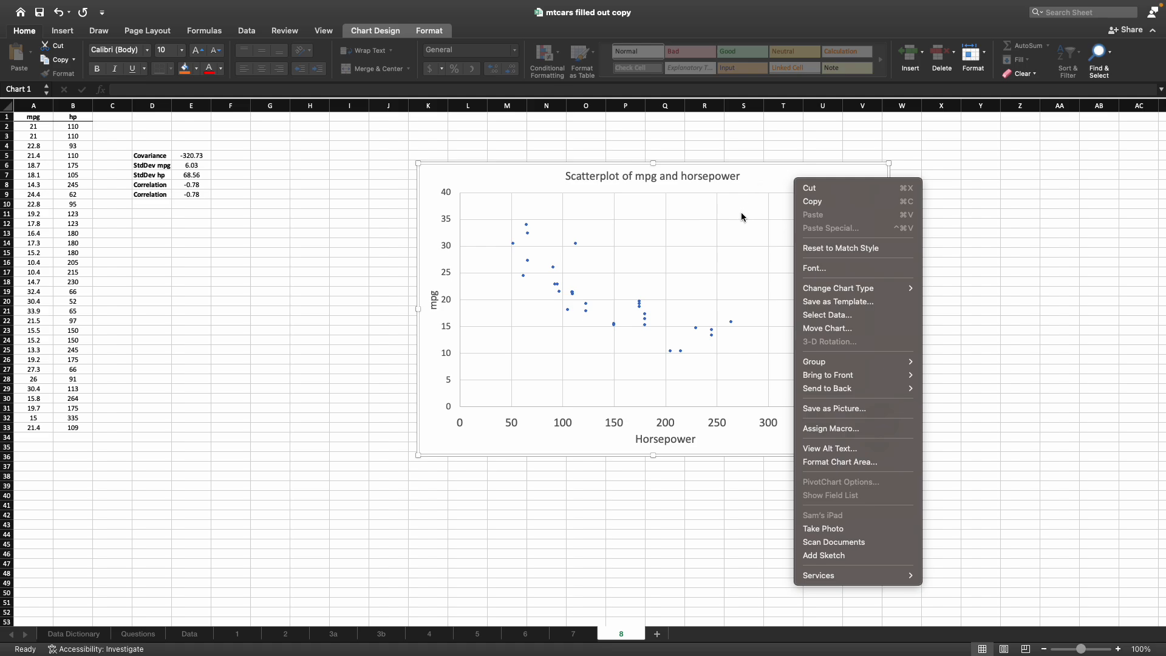
click(689, 273)
right_click(686, 279)
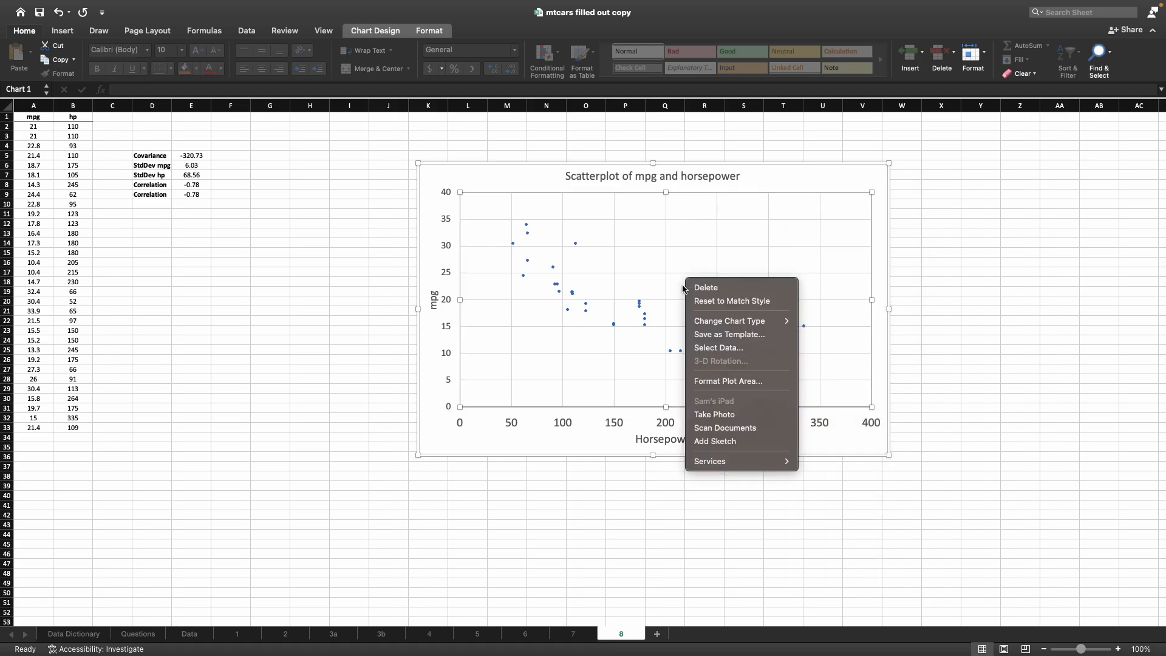
click(666, 315)
click(645, 315)
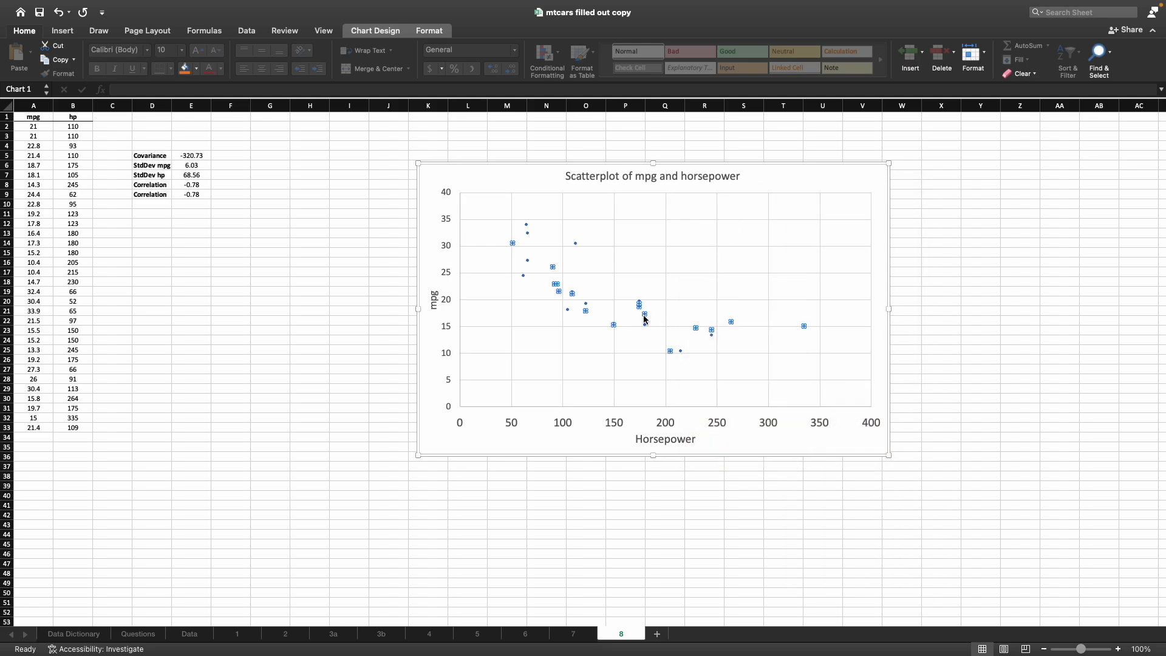
right_click(645, 316)
click(633, 316)
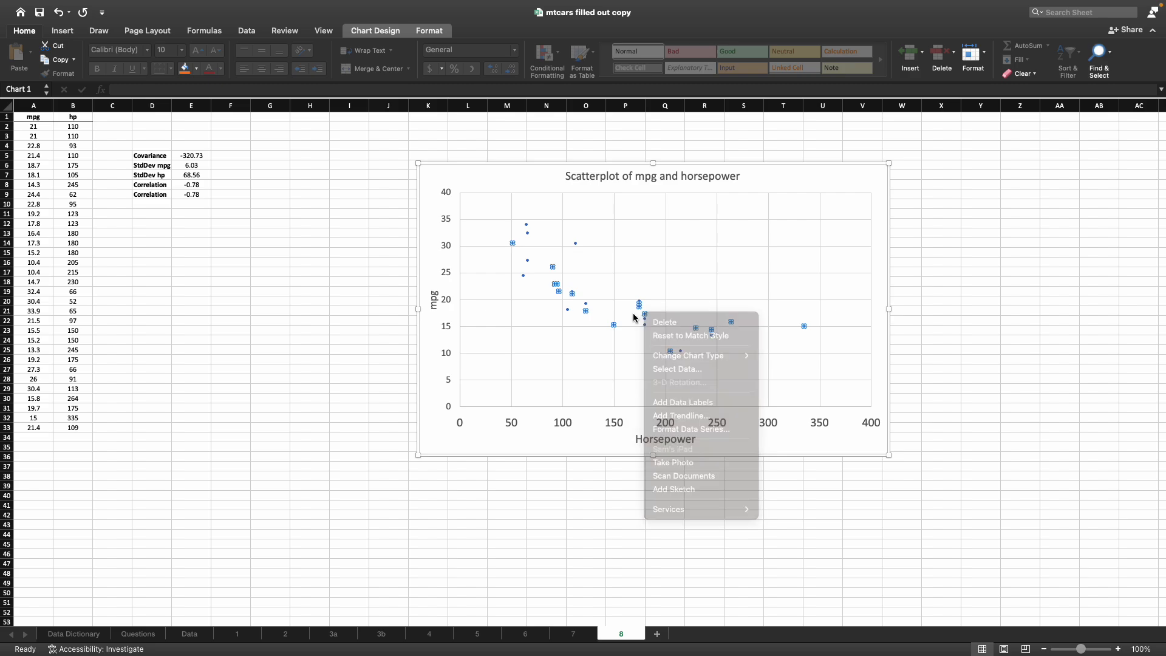
click(615, 308)
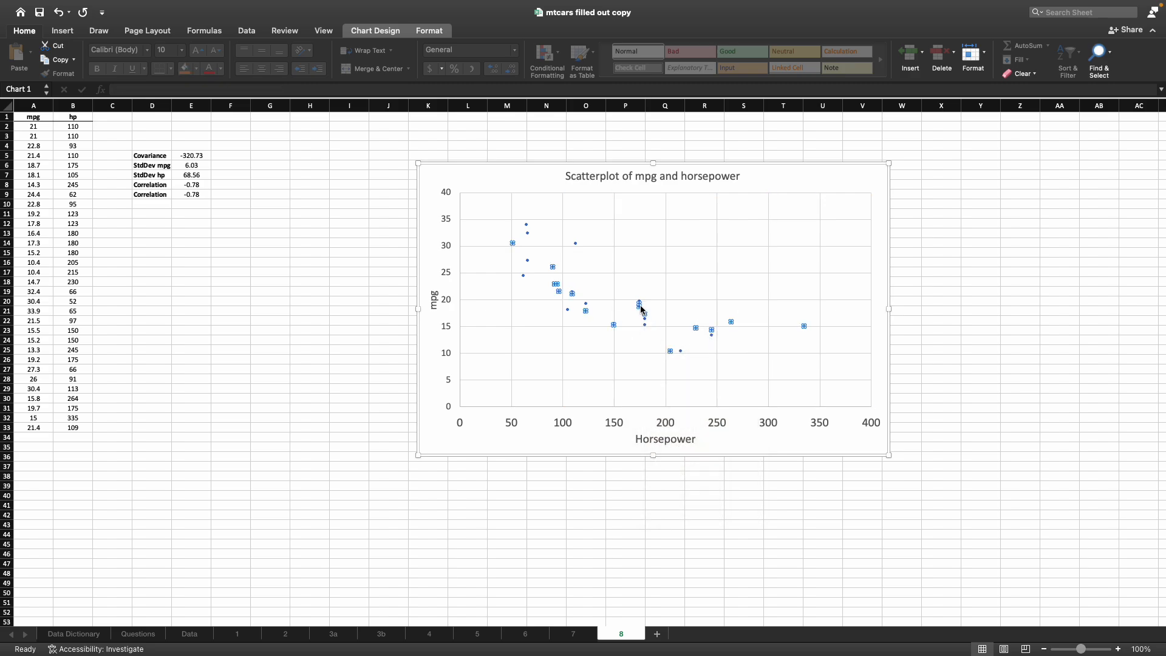
Add a linear trendline to the data points of the mpg and horsepower scatterplot, closing its formatting options
click(639, 303)
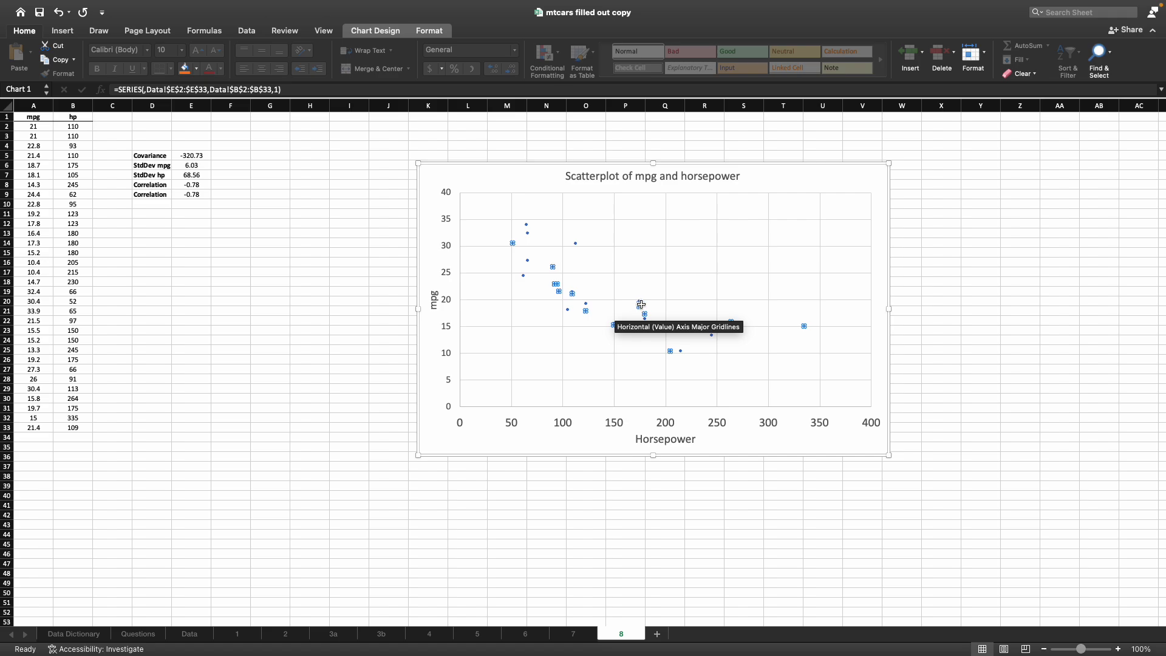
right_click(640, 303)
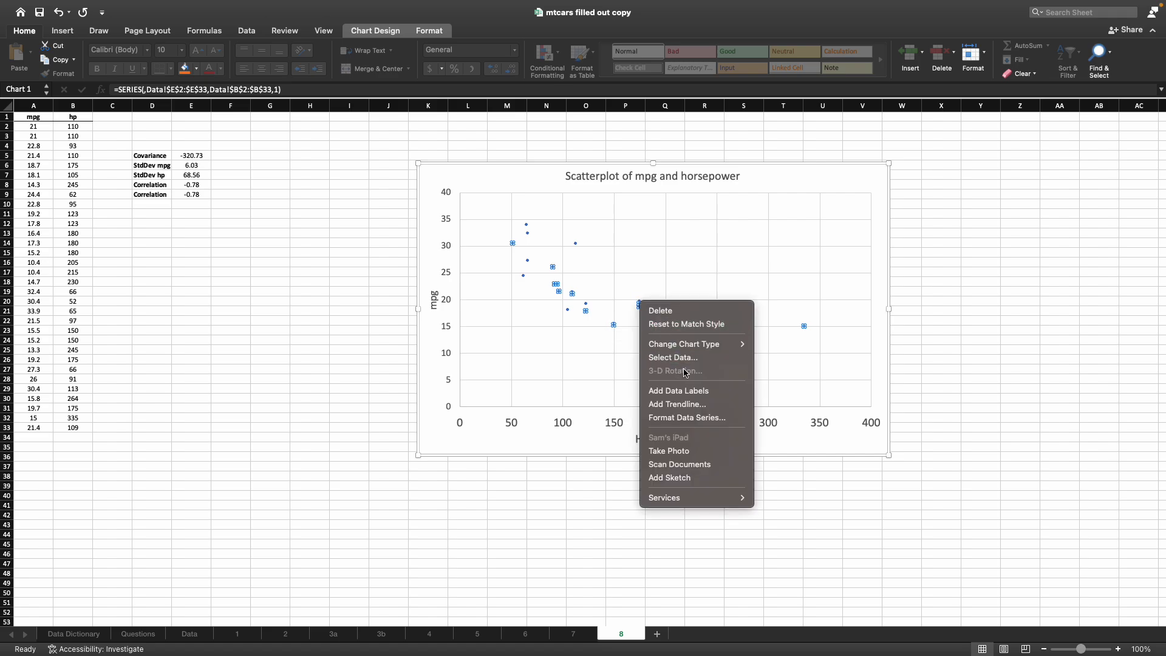
click(708, 406)
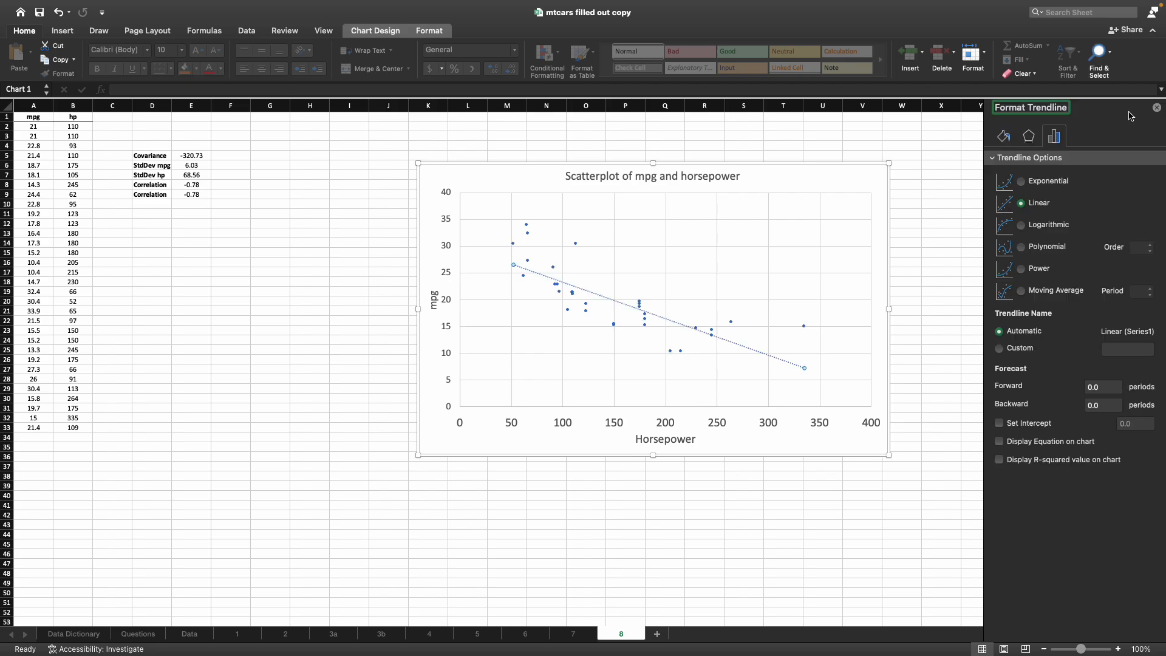
click(1157, 109)
click(985, 370)
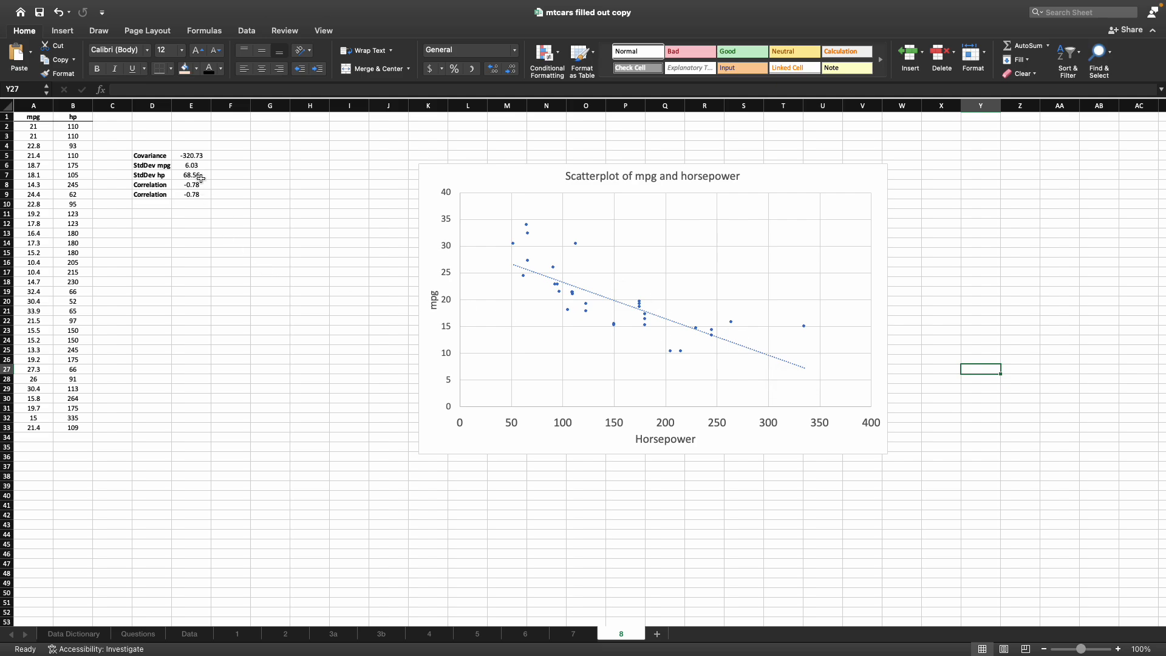
drag(159, 185, 181, 192)
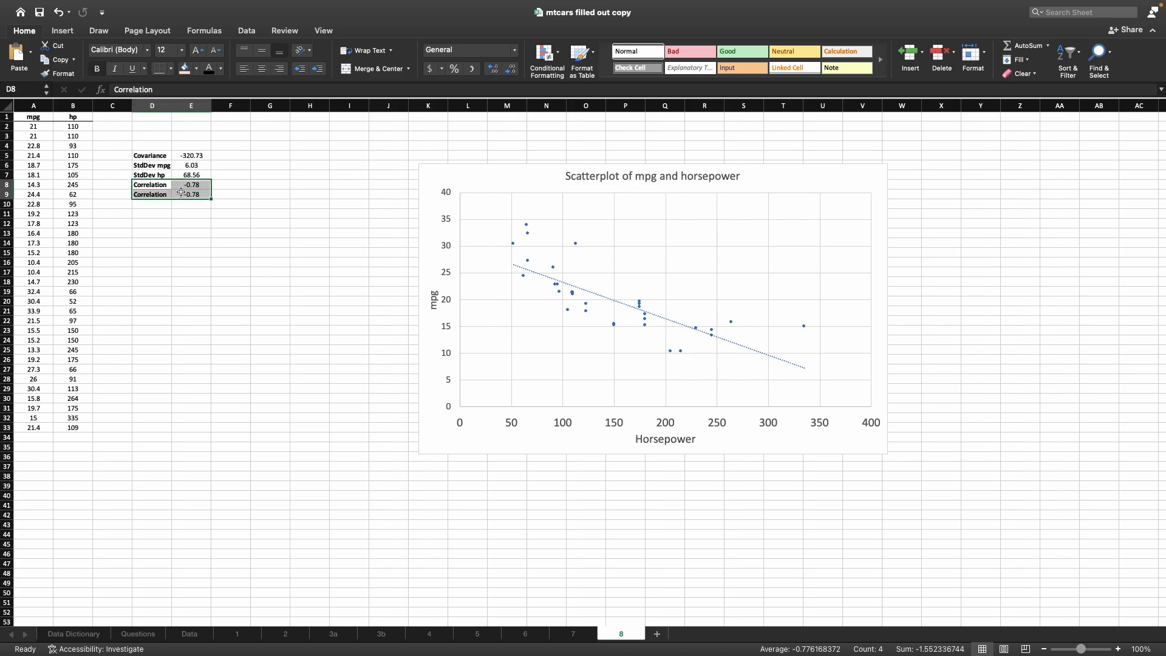
click(198, 213)
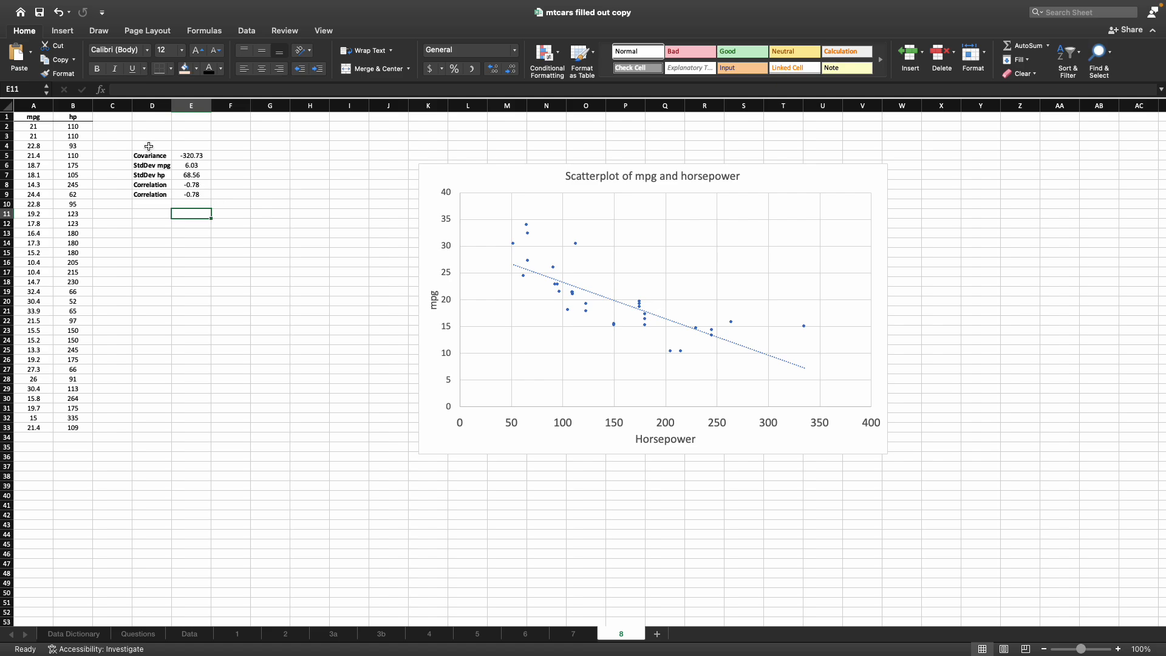